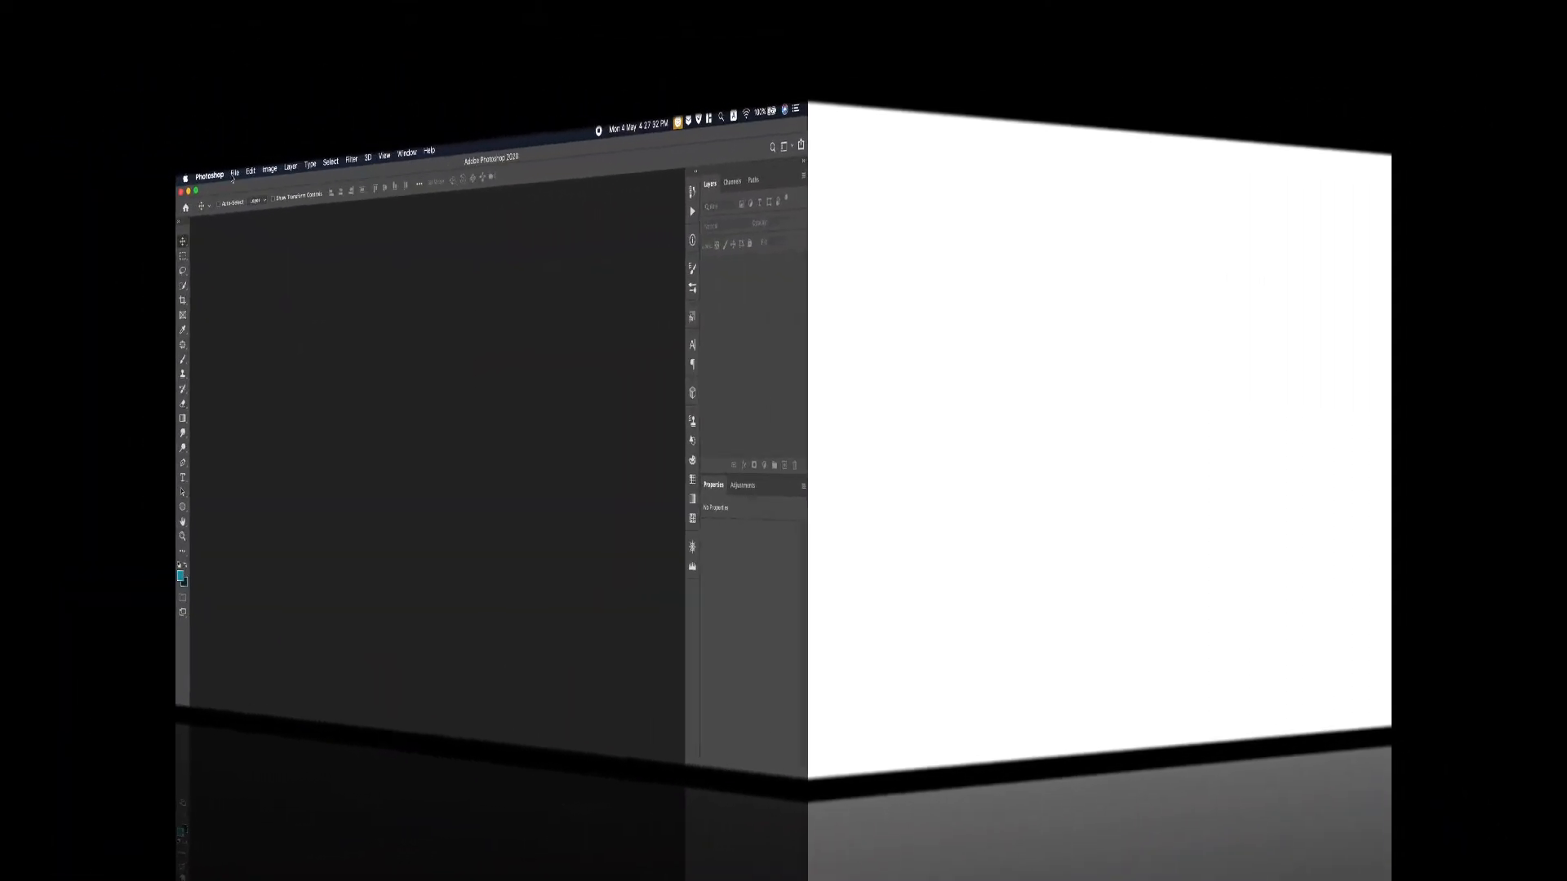
Create a new document from the International Paper preset, 2480 x 3508 px at 300 pixels/inch with a white background
click(234, 174)
click(239, 184)
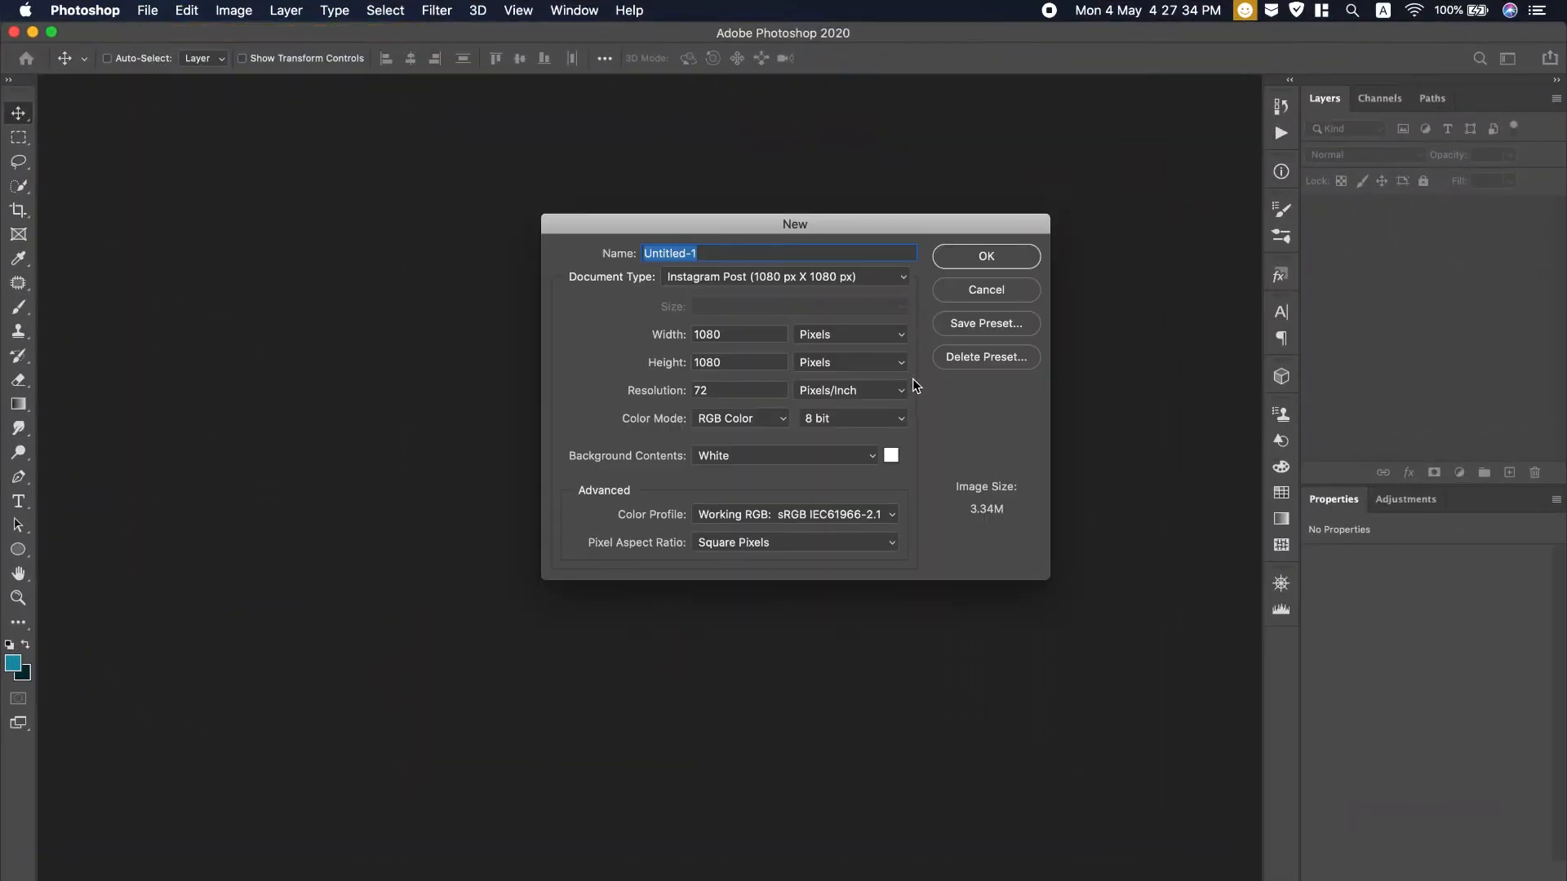
click(889, 277)
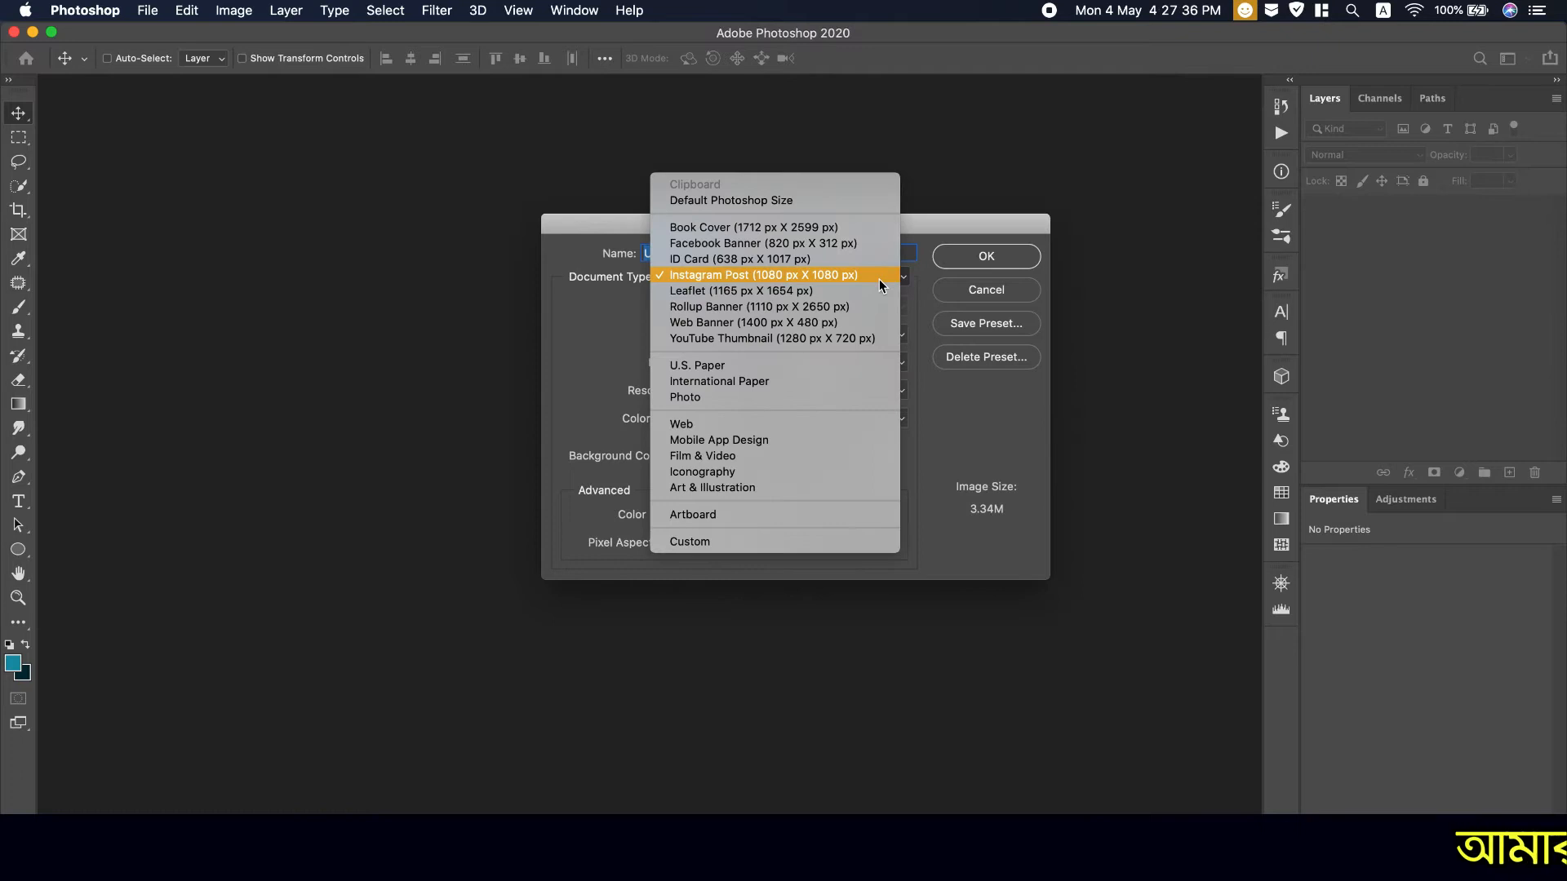
click(792, 380)
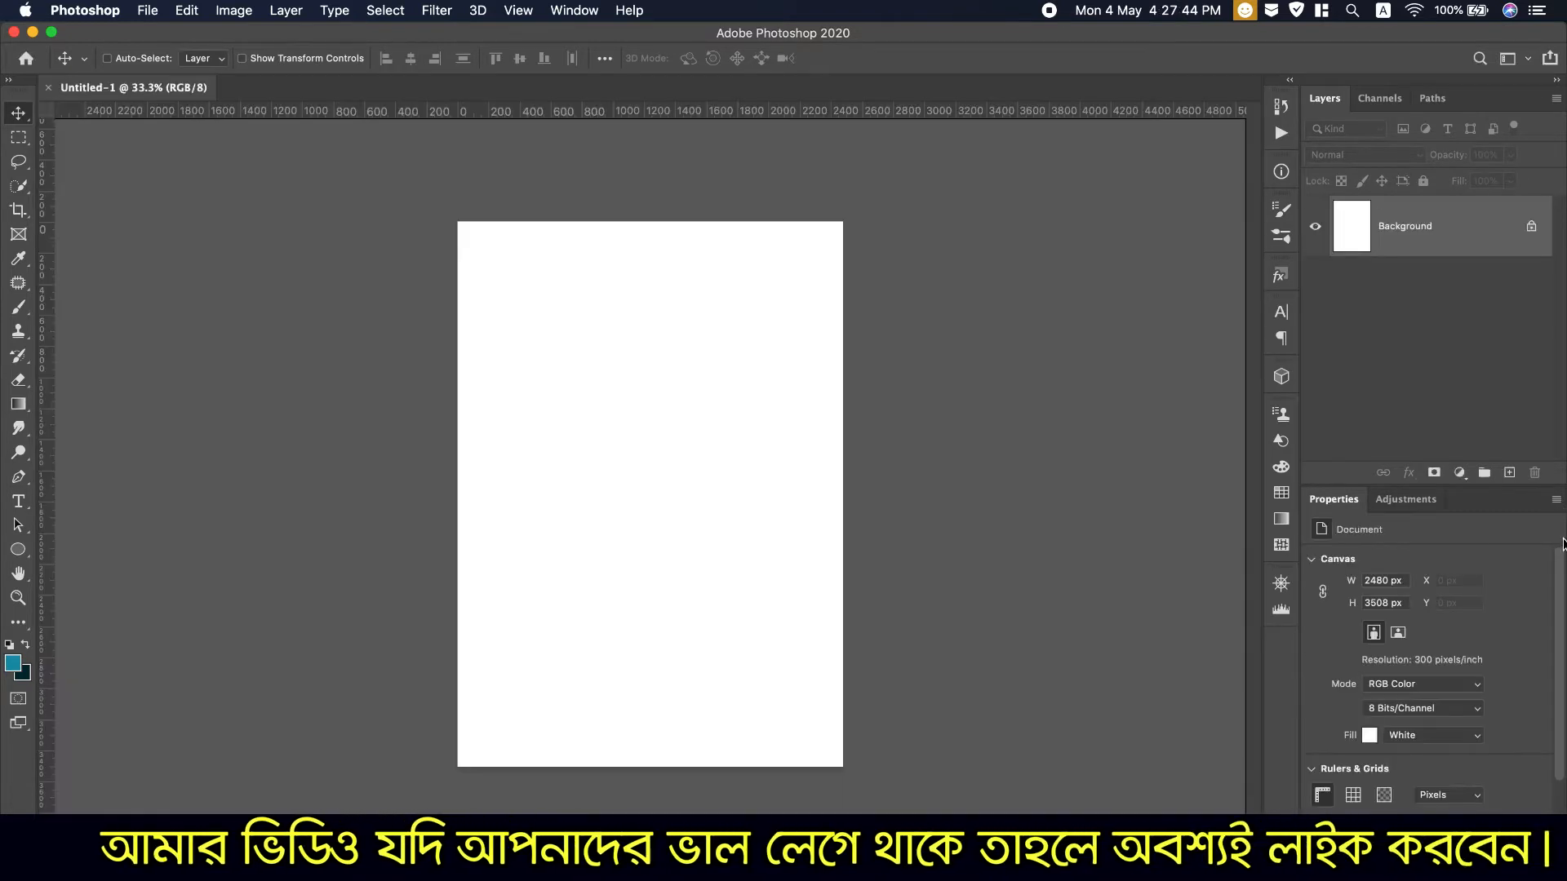
Add a Solid Color fill layer above the Background in dark olive, hex 403f04
click(1459, 472)
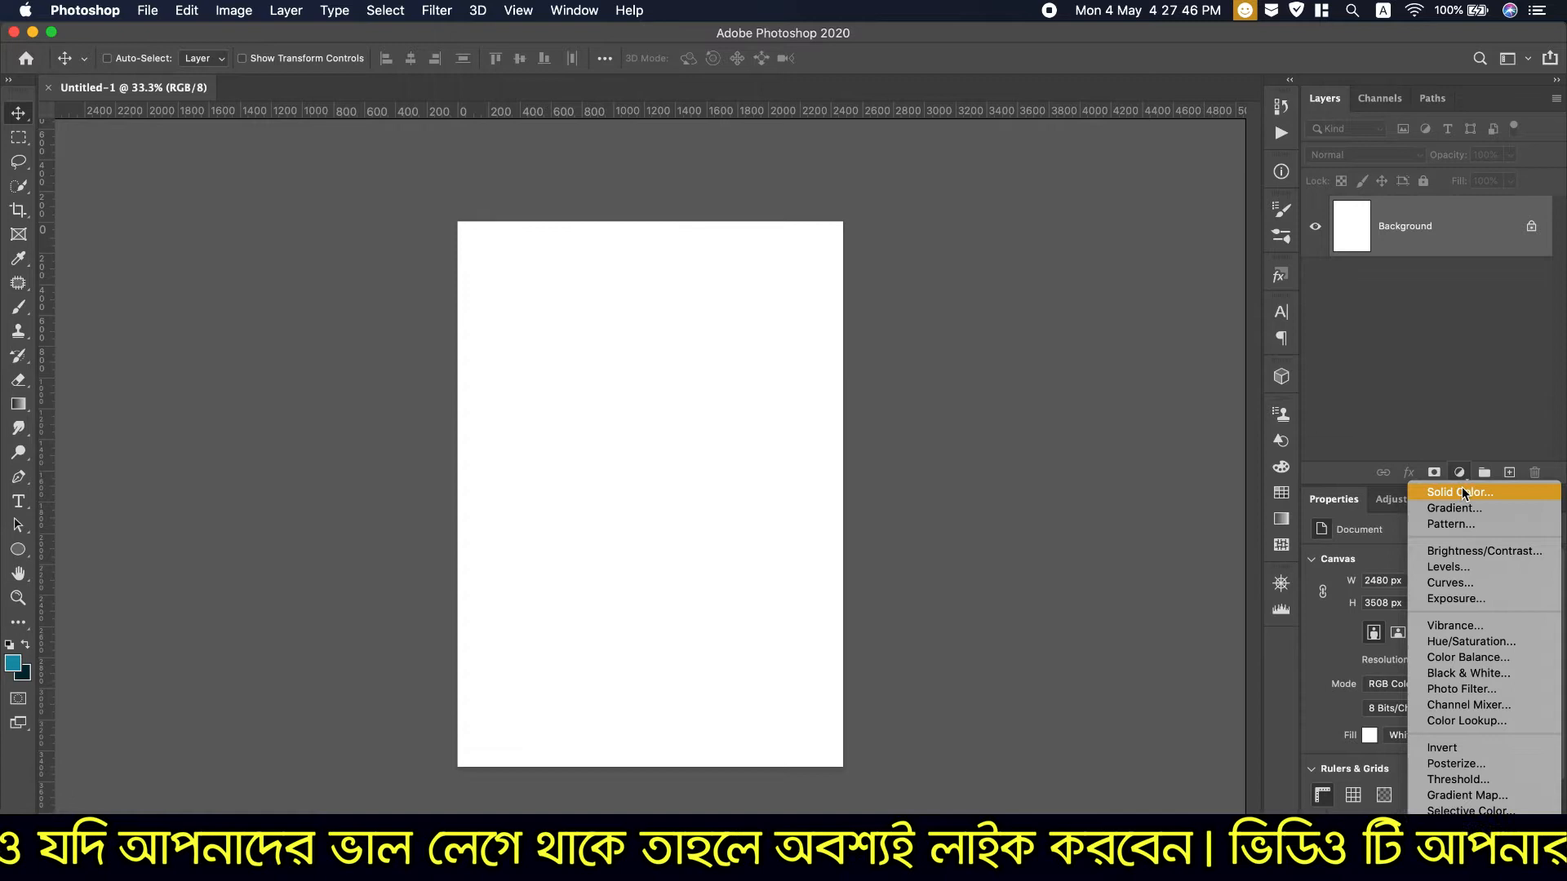
click(1461, 490)
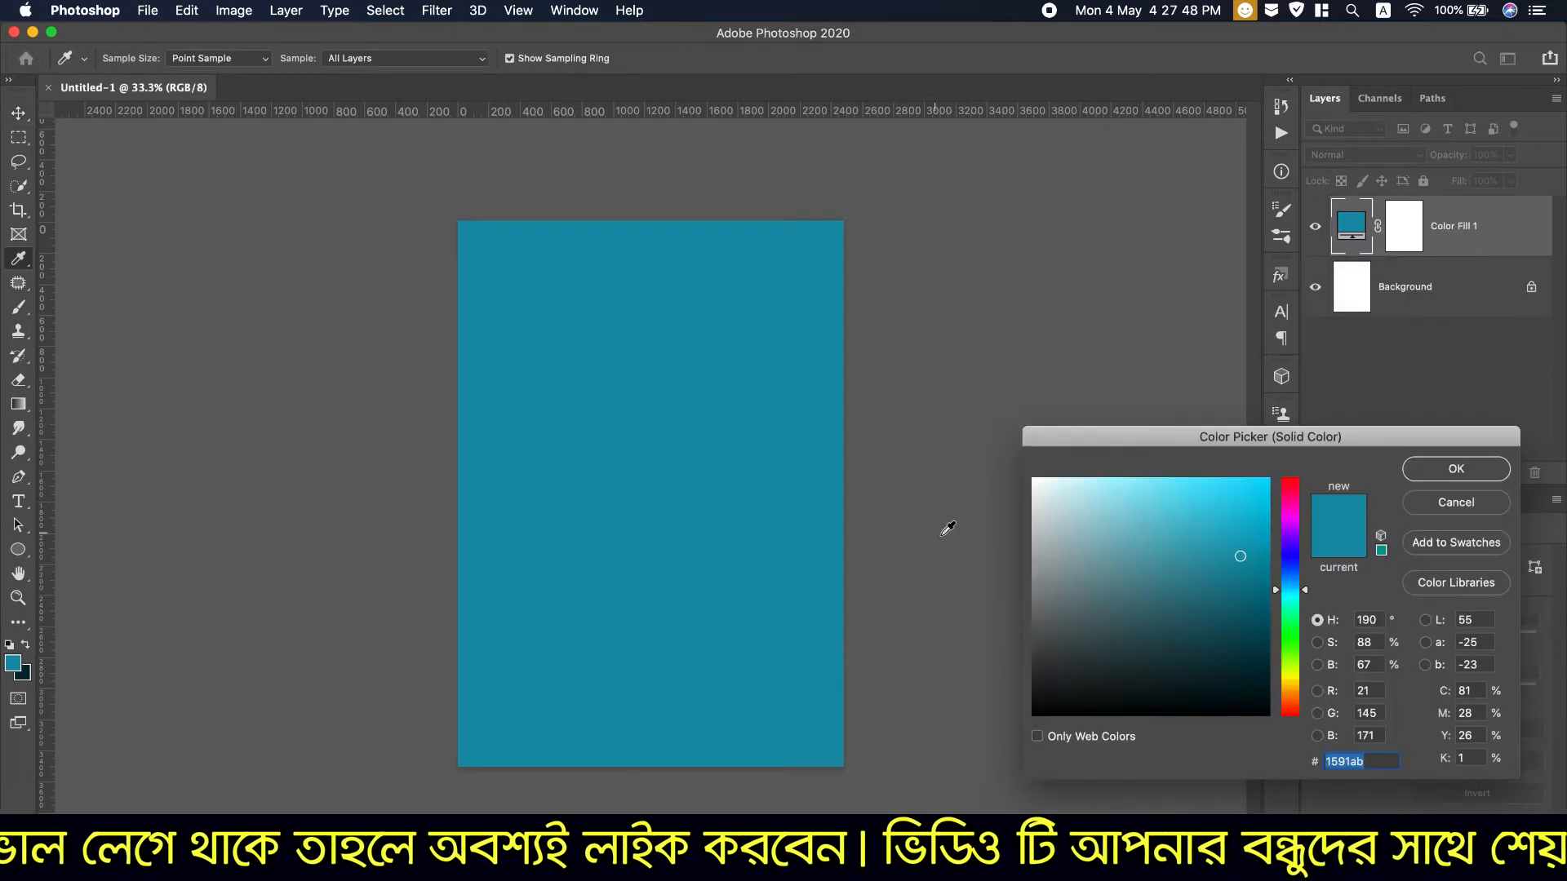
drag(1305, 594, 1301, 696)
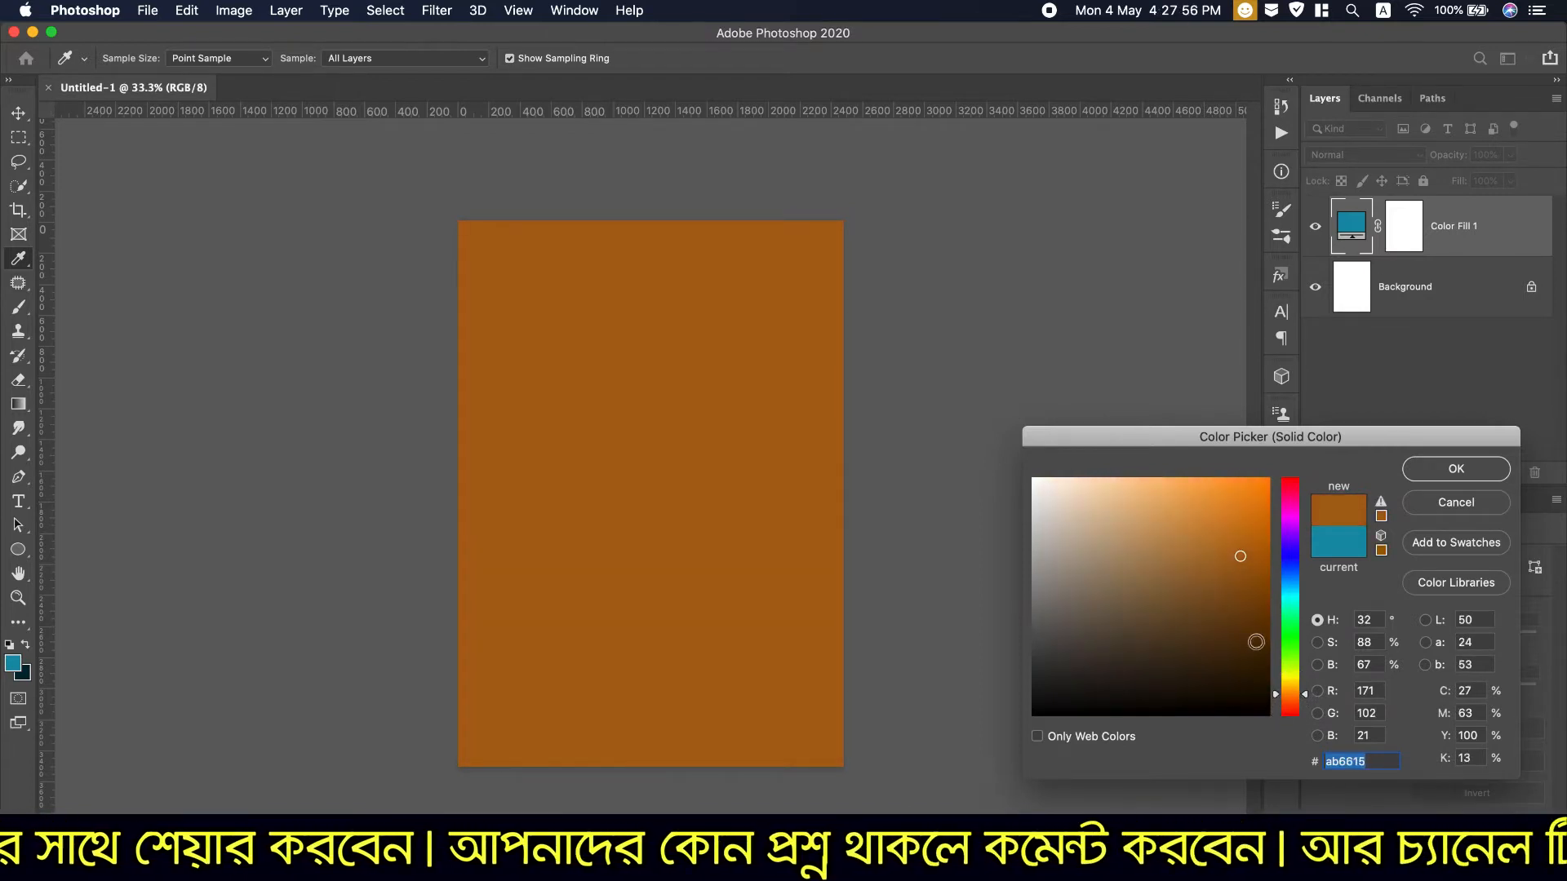
click(1227, 624)
mouse_move(1228, 624)
mouse_down()
mouse_move(1199, 653)
mouse_move(1223, 665)
mouse_up()
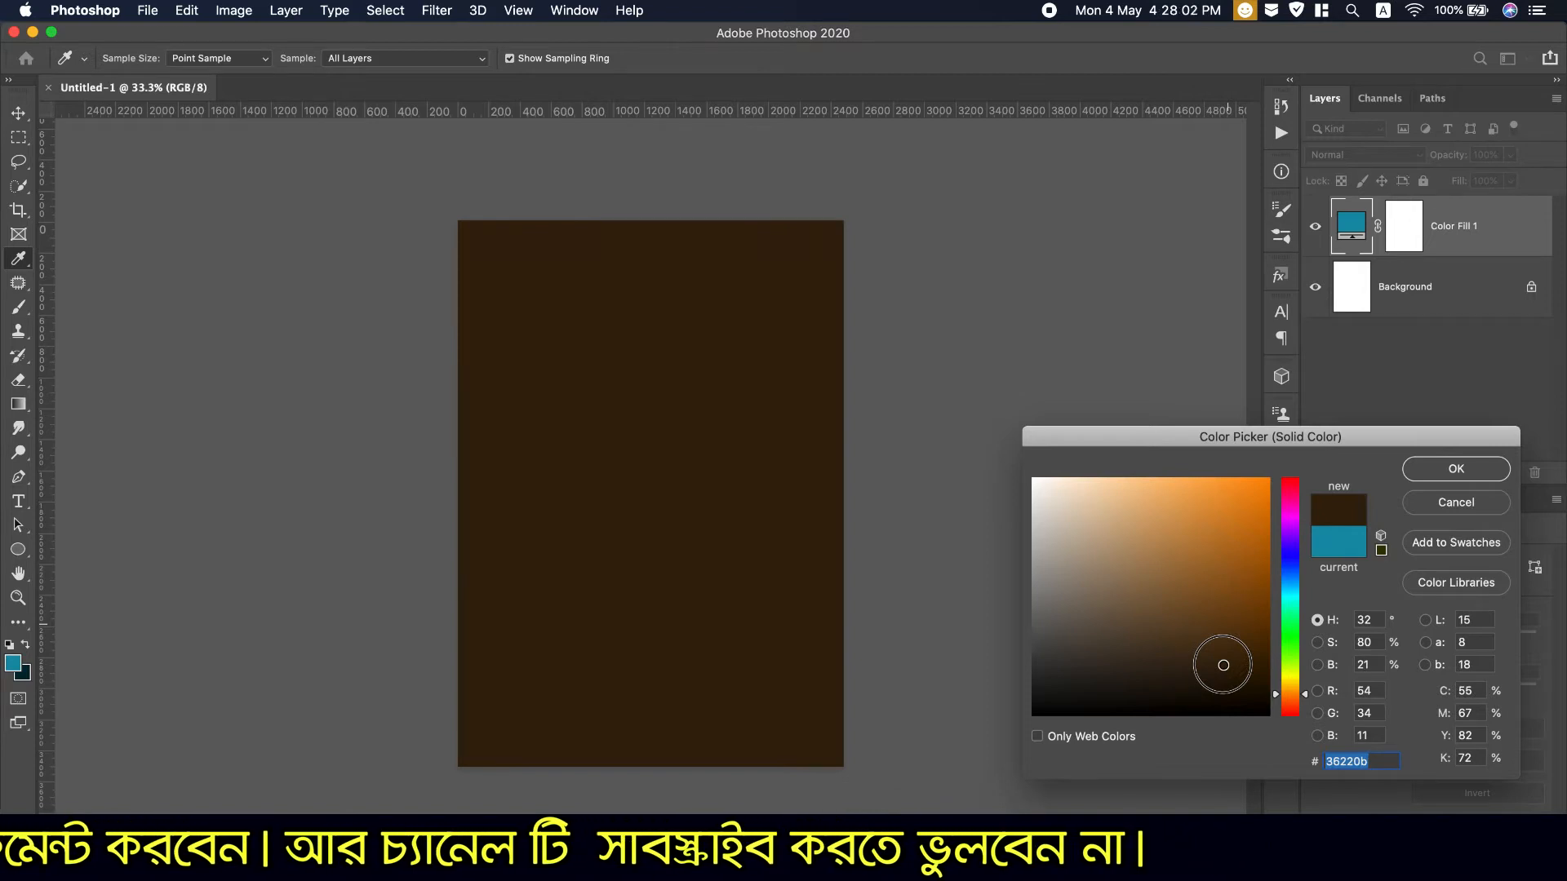
drag(1223, 664, 1240, 662)
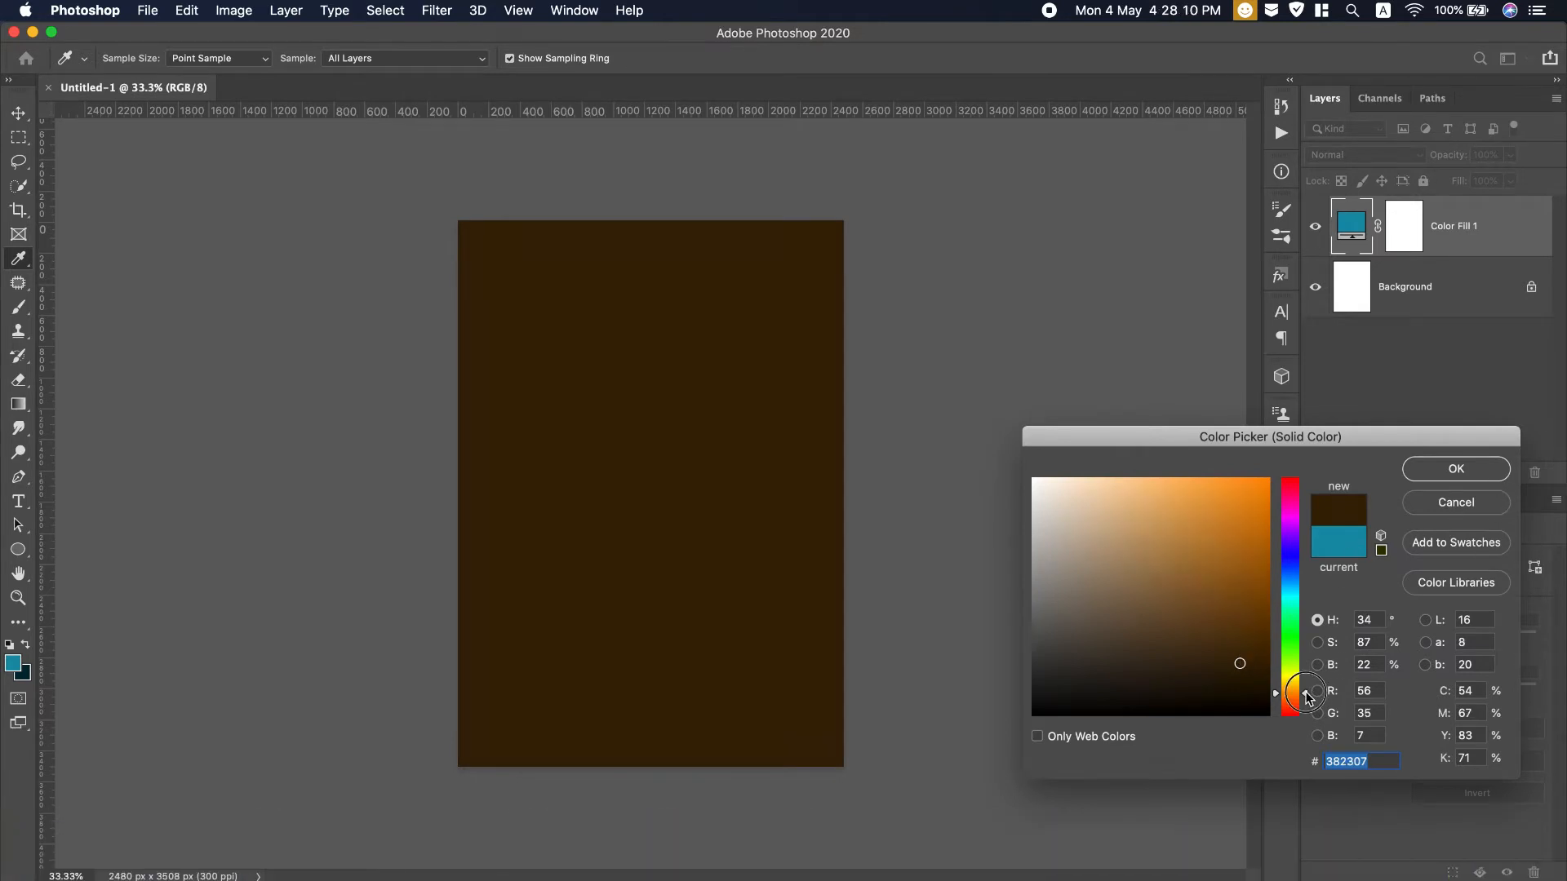
drag(1306, 695, 1308, 679)
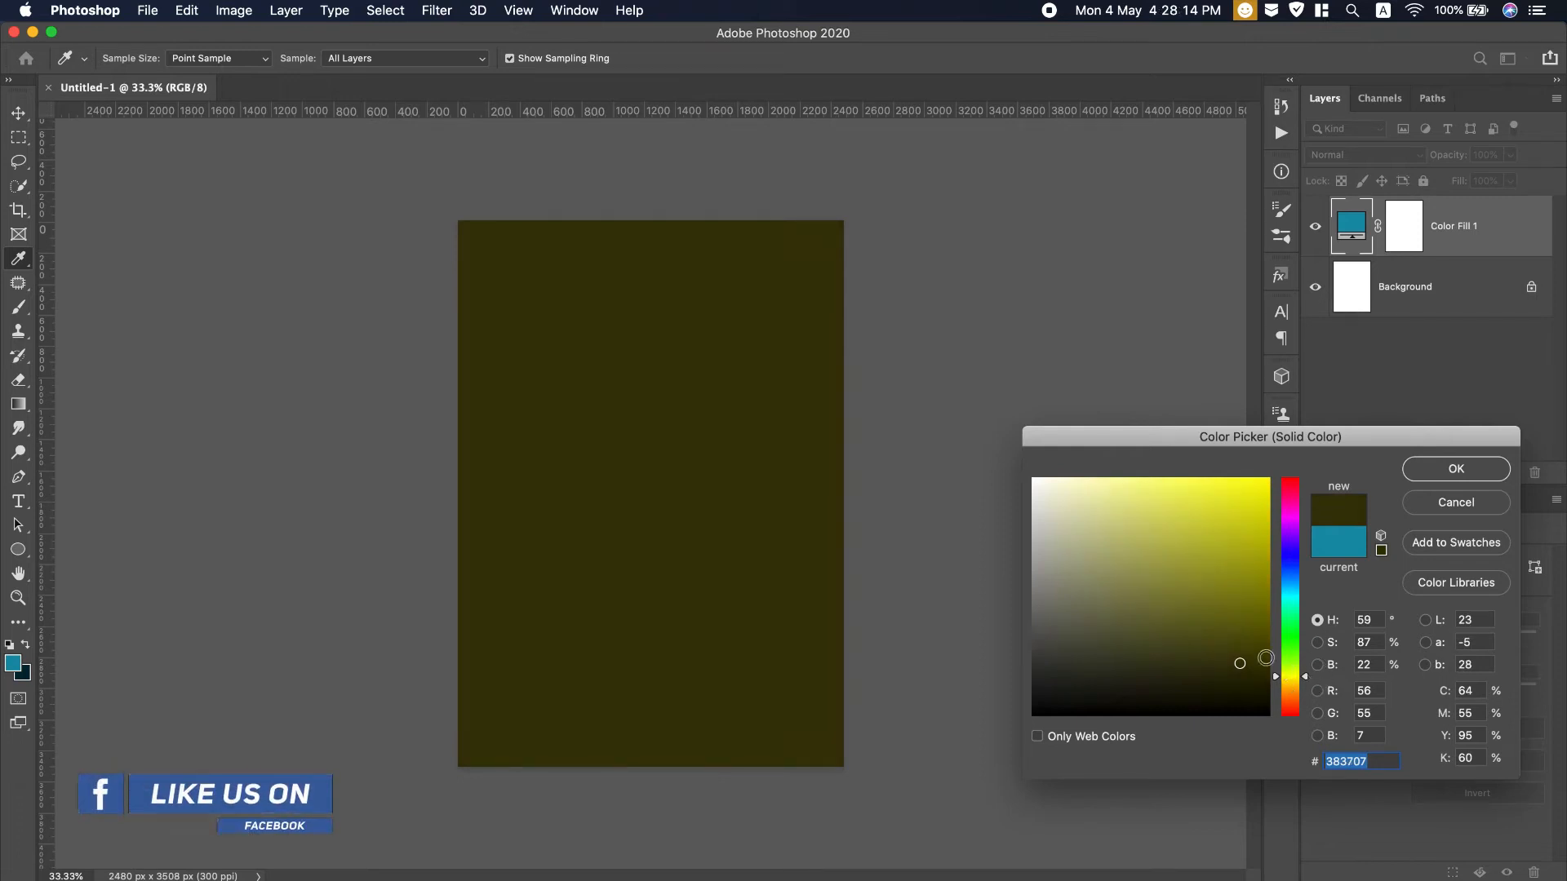
click(1256, 655)
drag(1256, 655, 1255, 656)
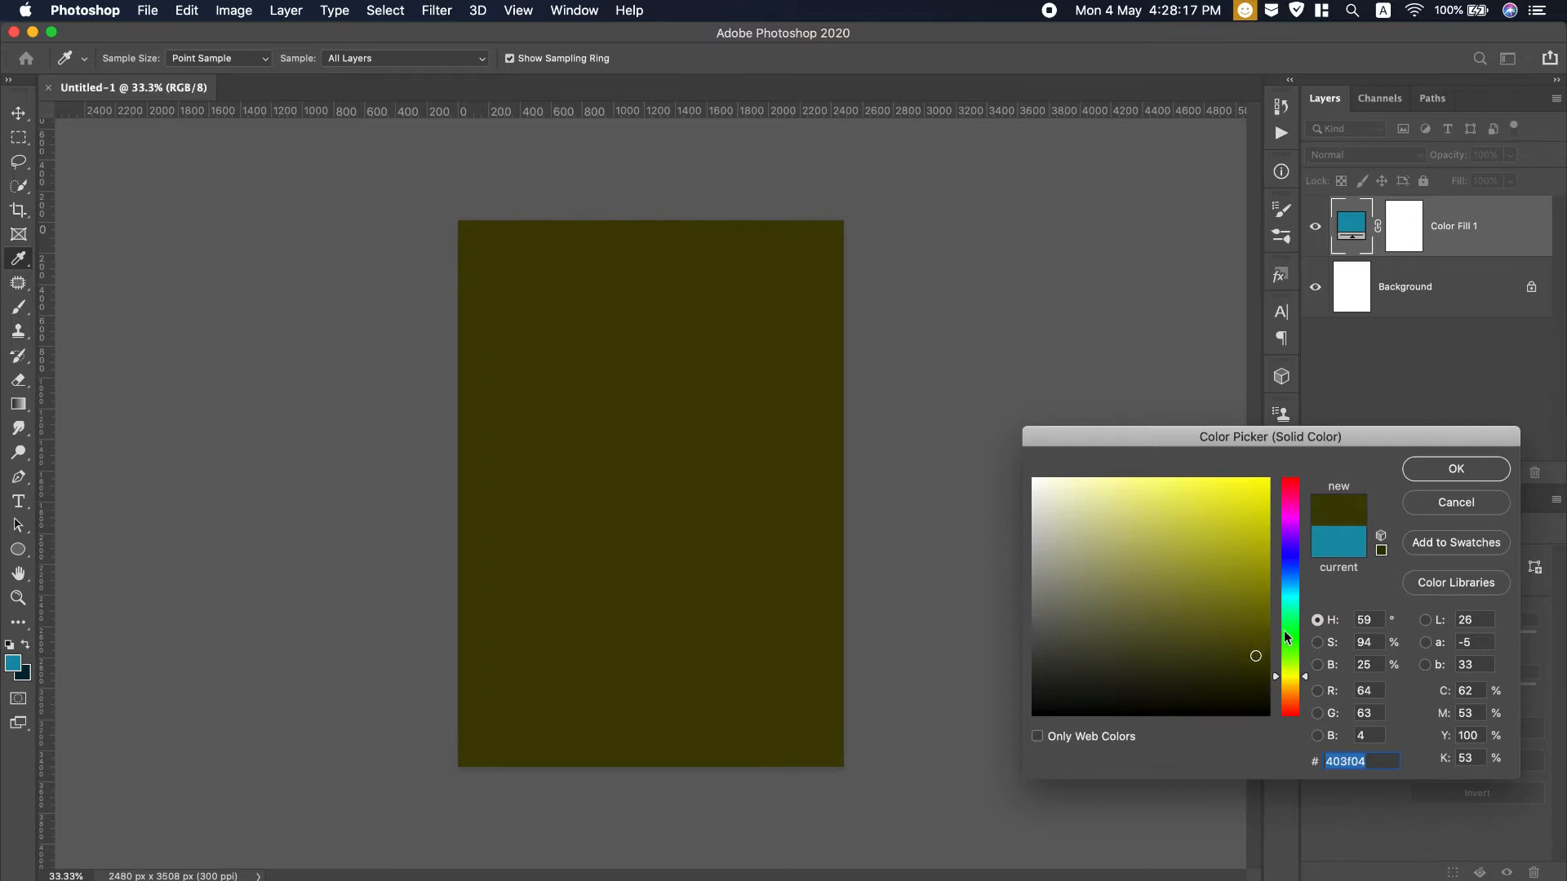
click(1496, 478)
key(v)
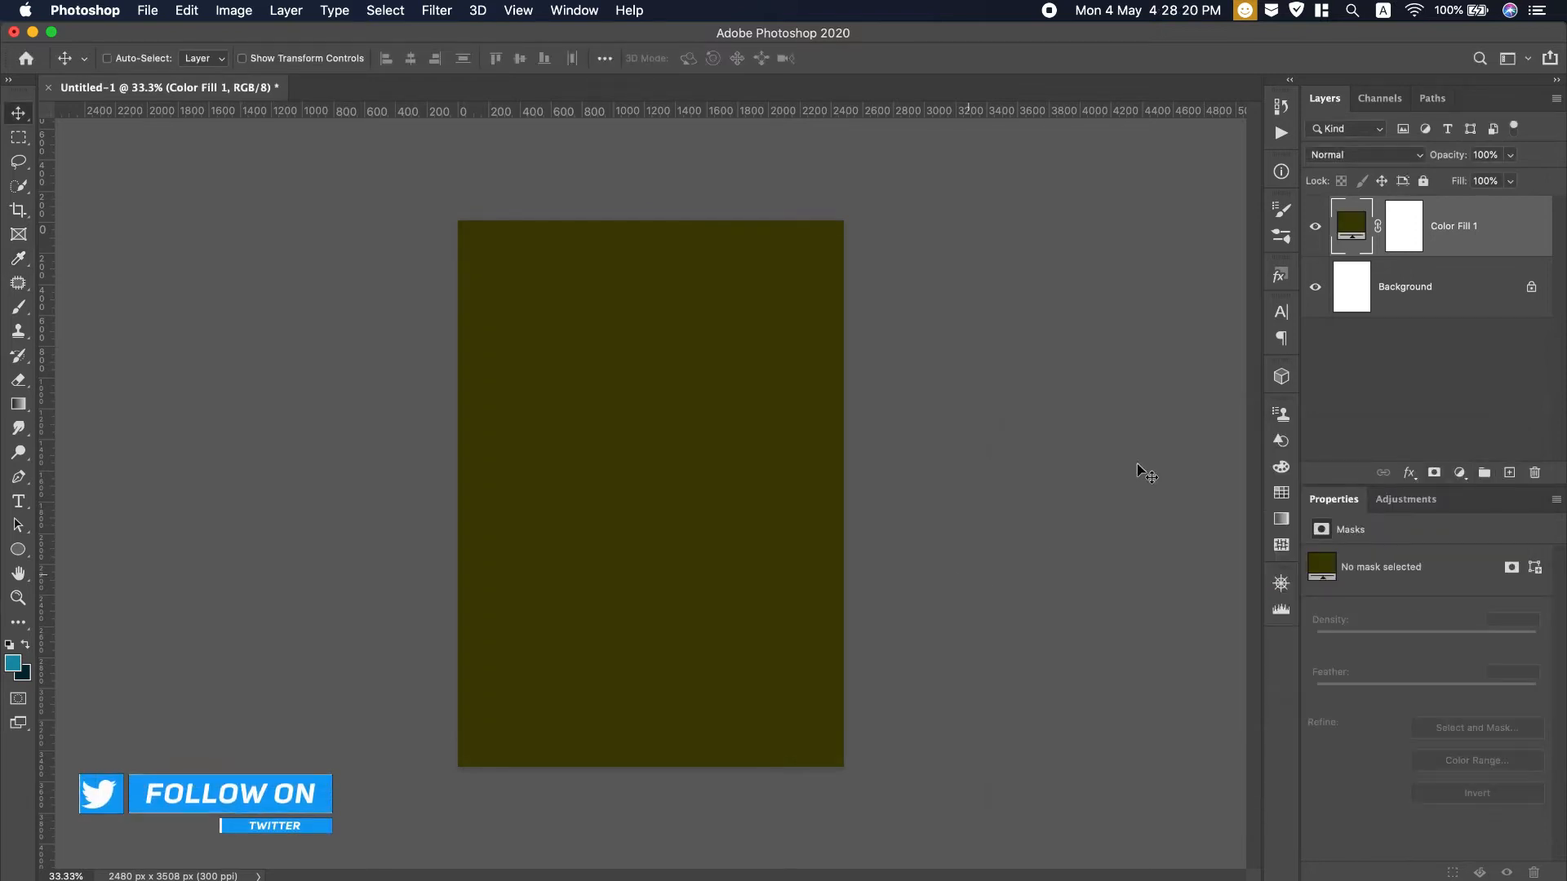
Start placing an embedded image and open the Islamic Design Resource folder in Downloads
click(147, 10)
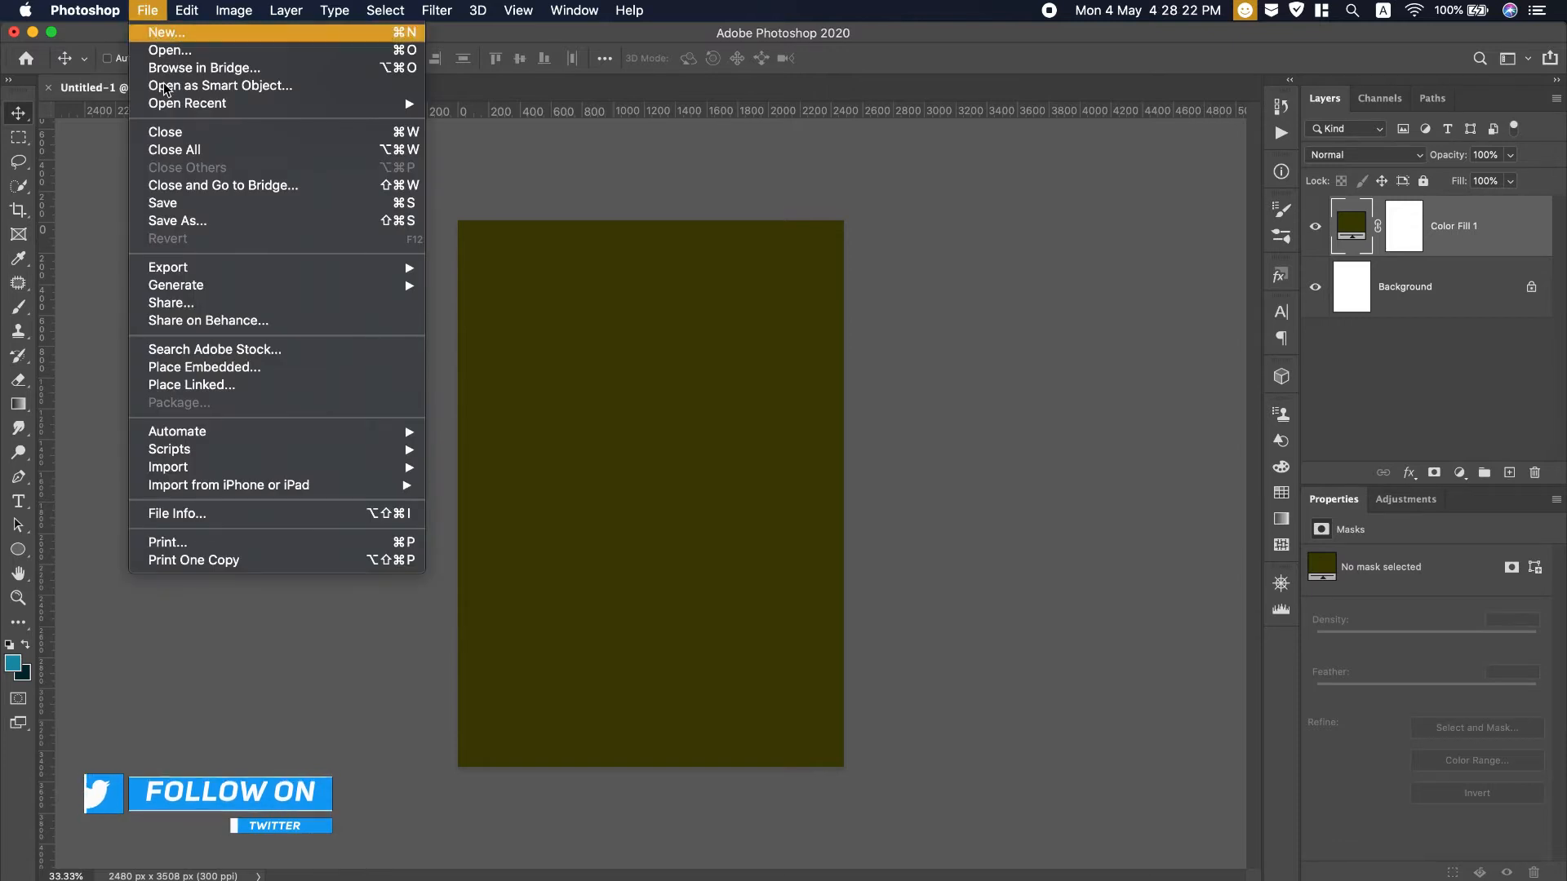
click(188, 367)
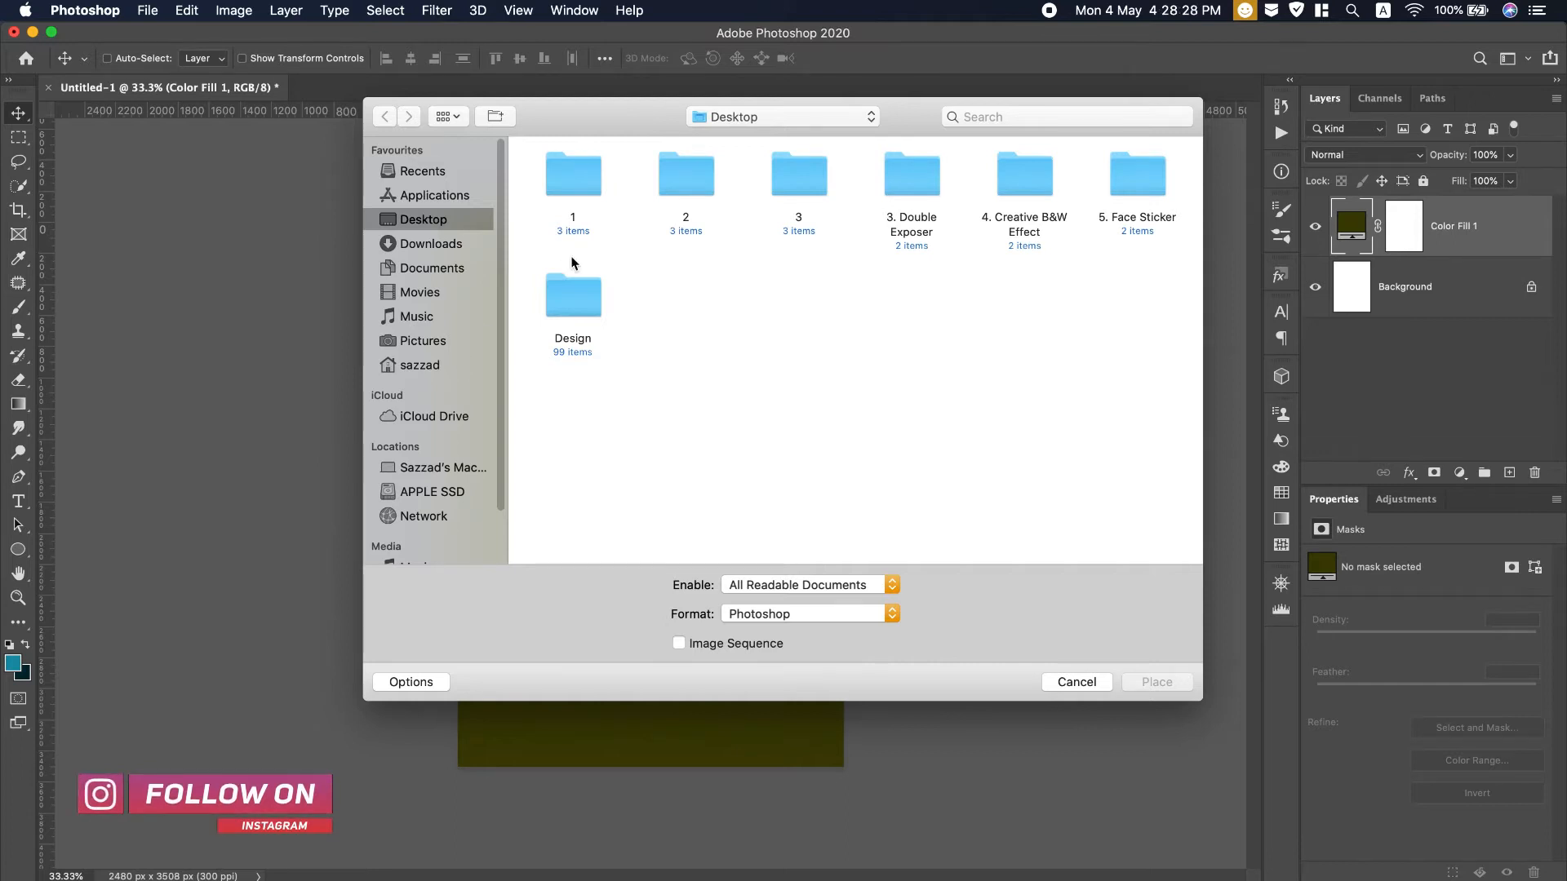
click(426, 243)
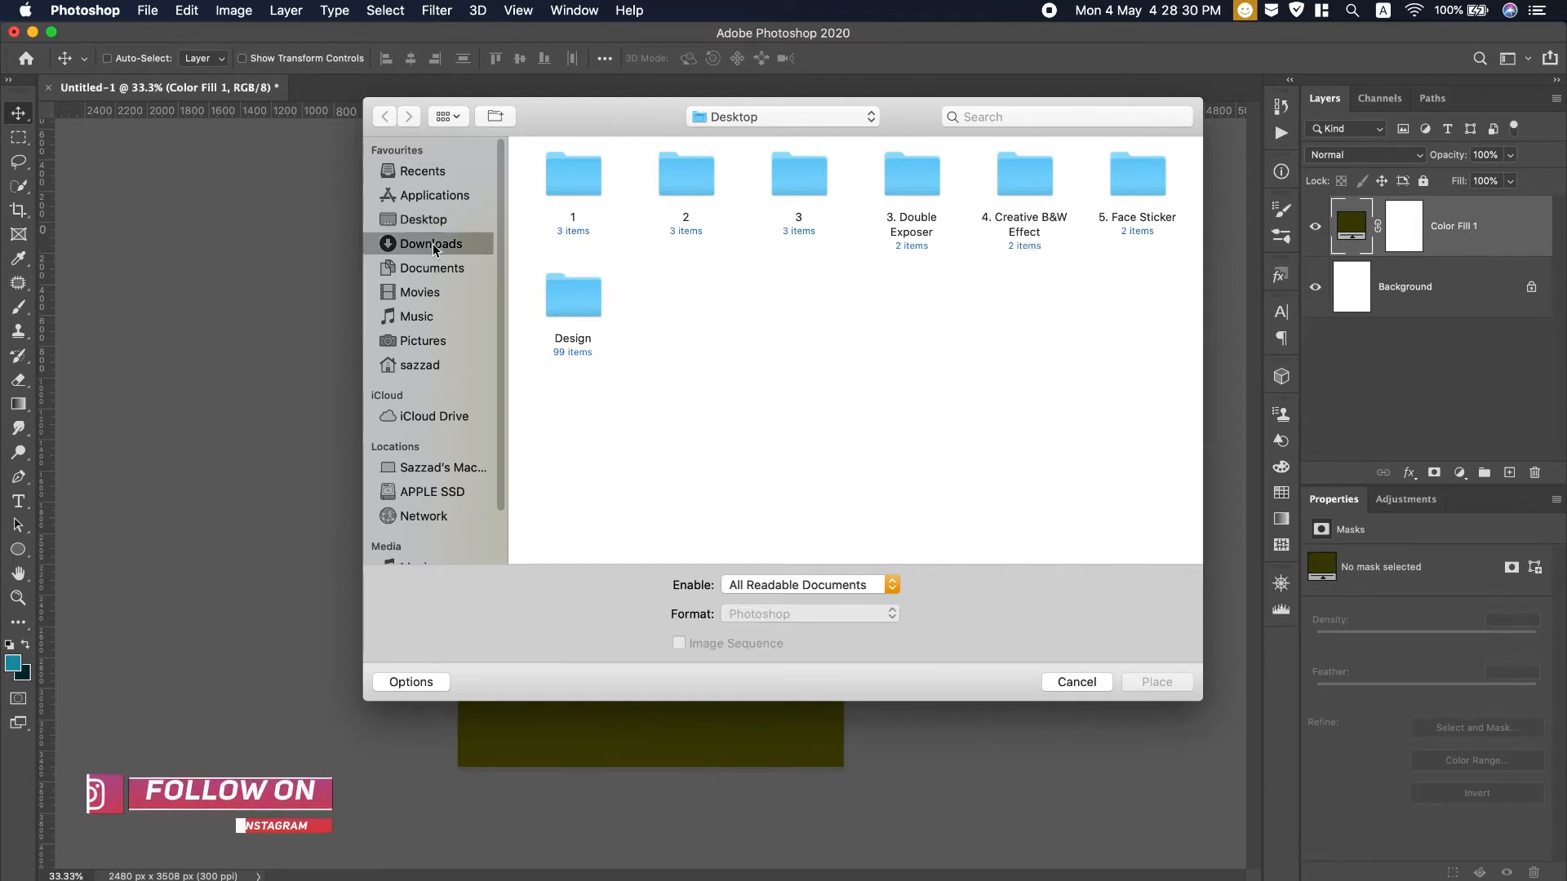
double_click(918, 177)
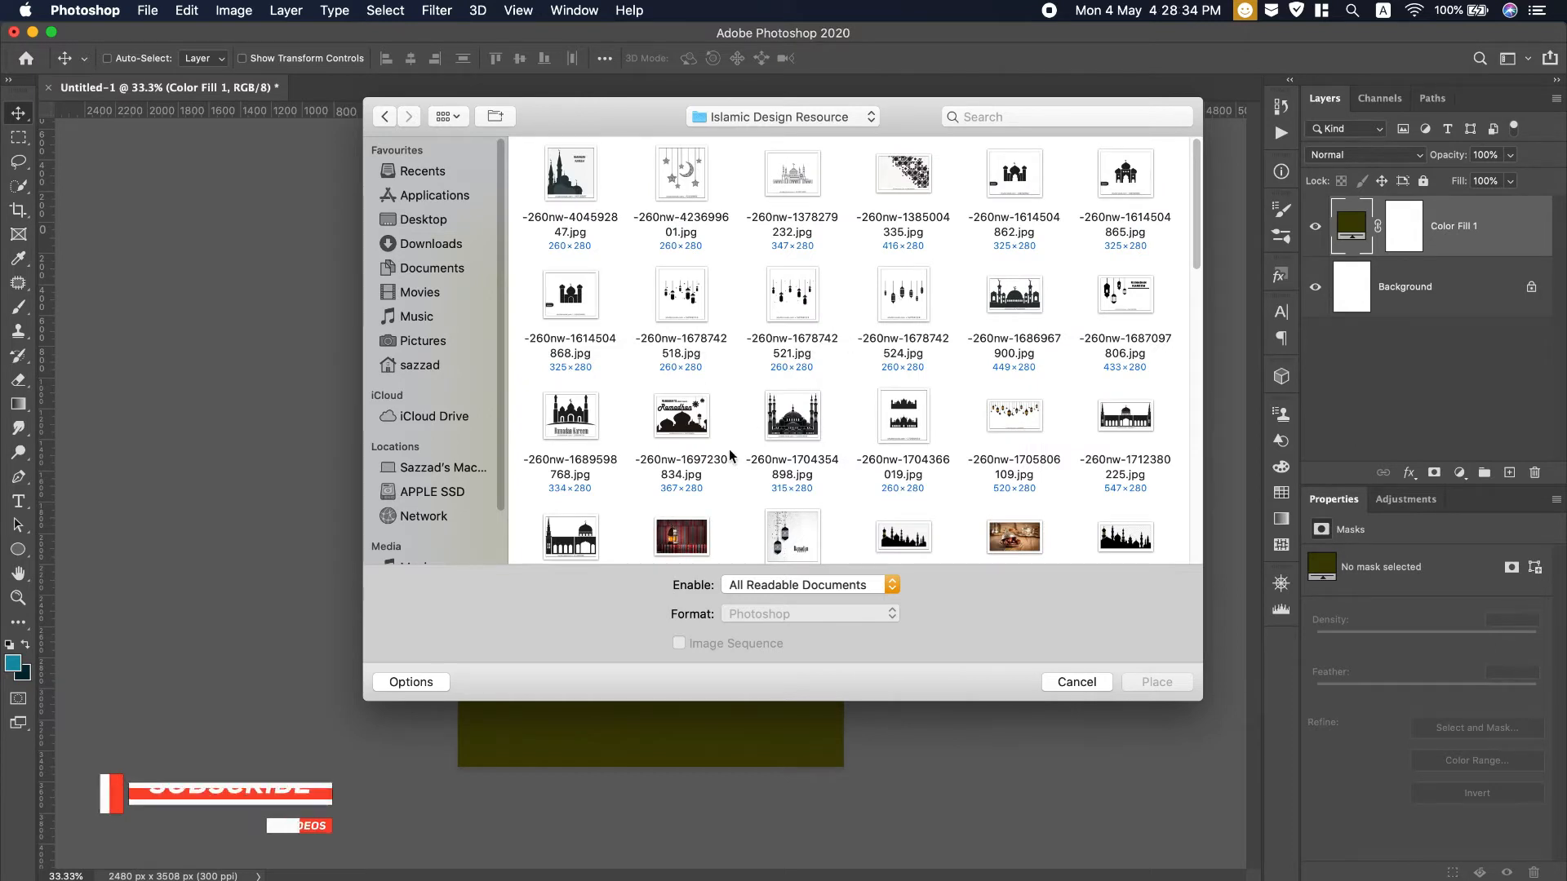
Look through the image files in the Islamic Design Resource folder for a suitable mosque silhouette
scroll(727, 449, down, 5)
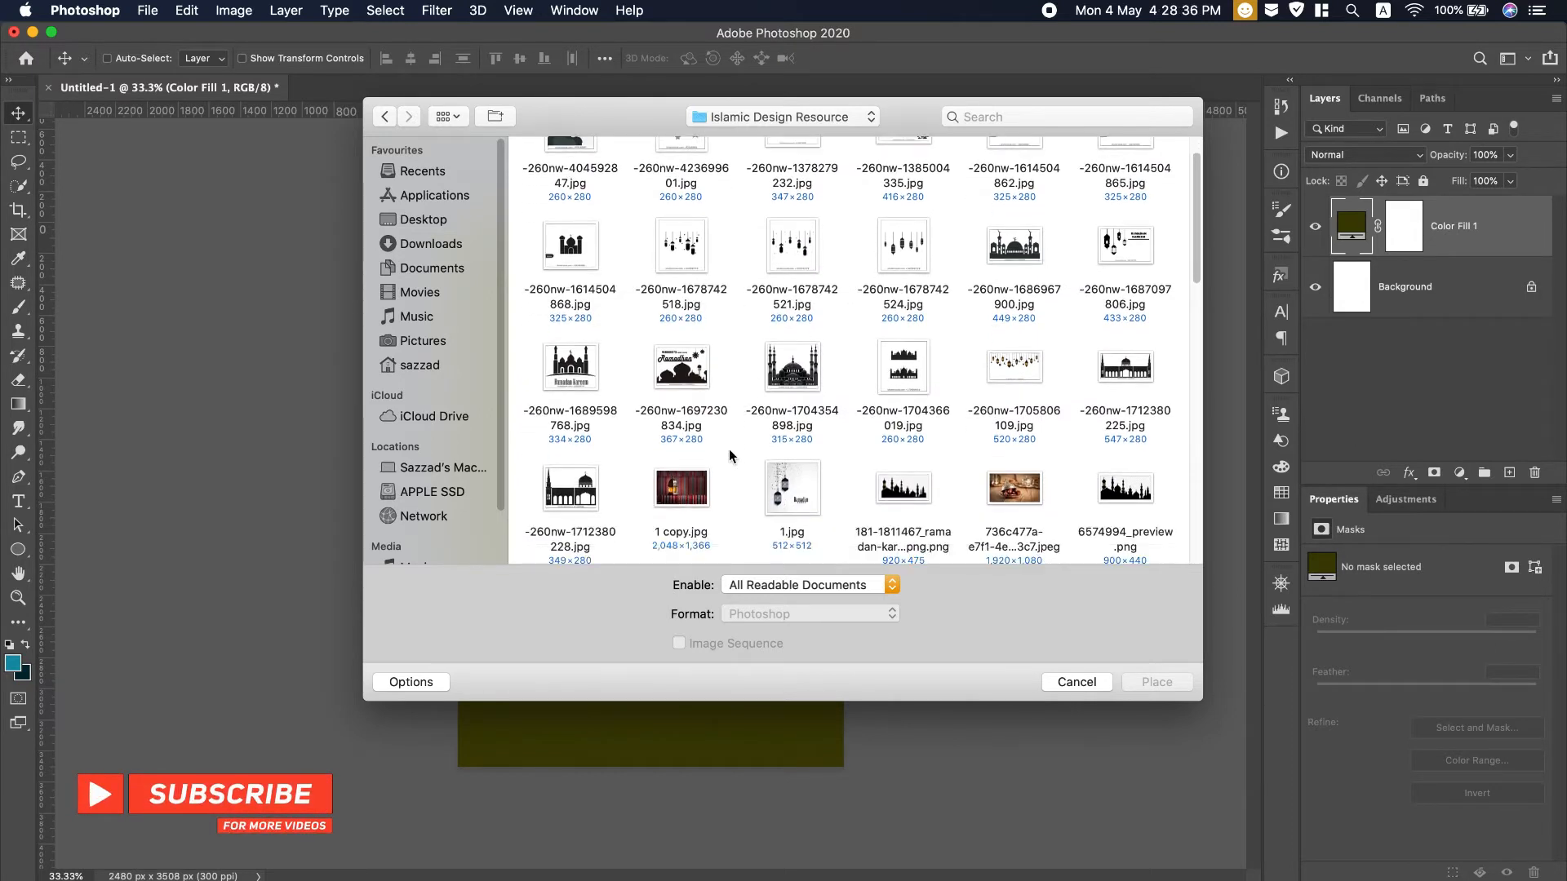
scroll(730, 451, down, 6)
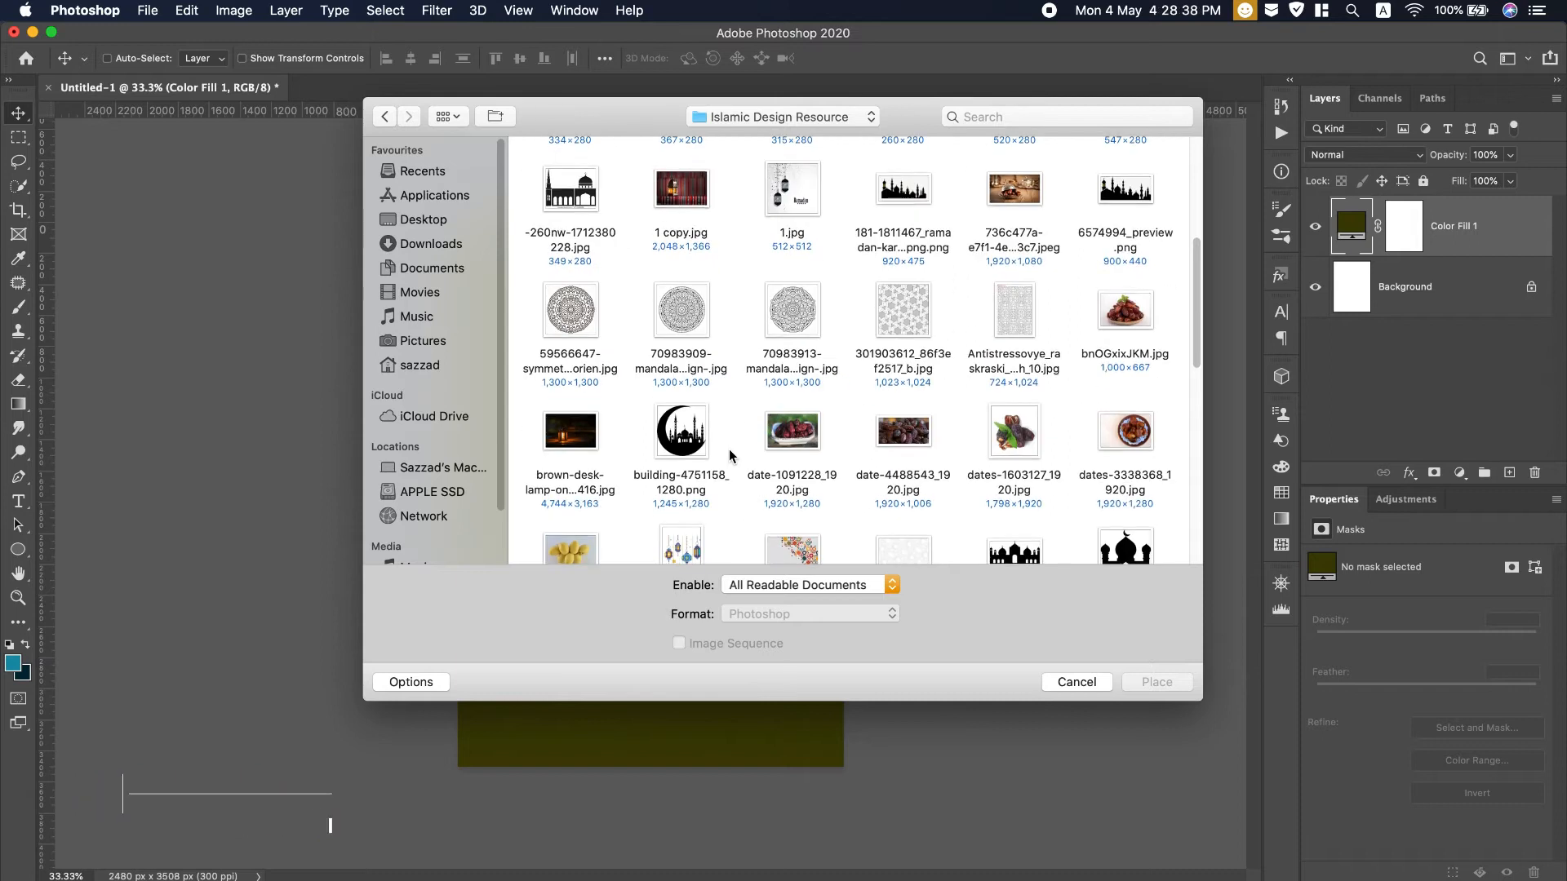
scroll(729, 456, down, 2)
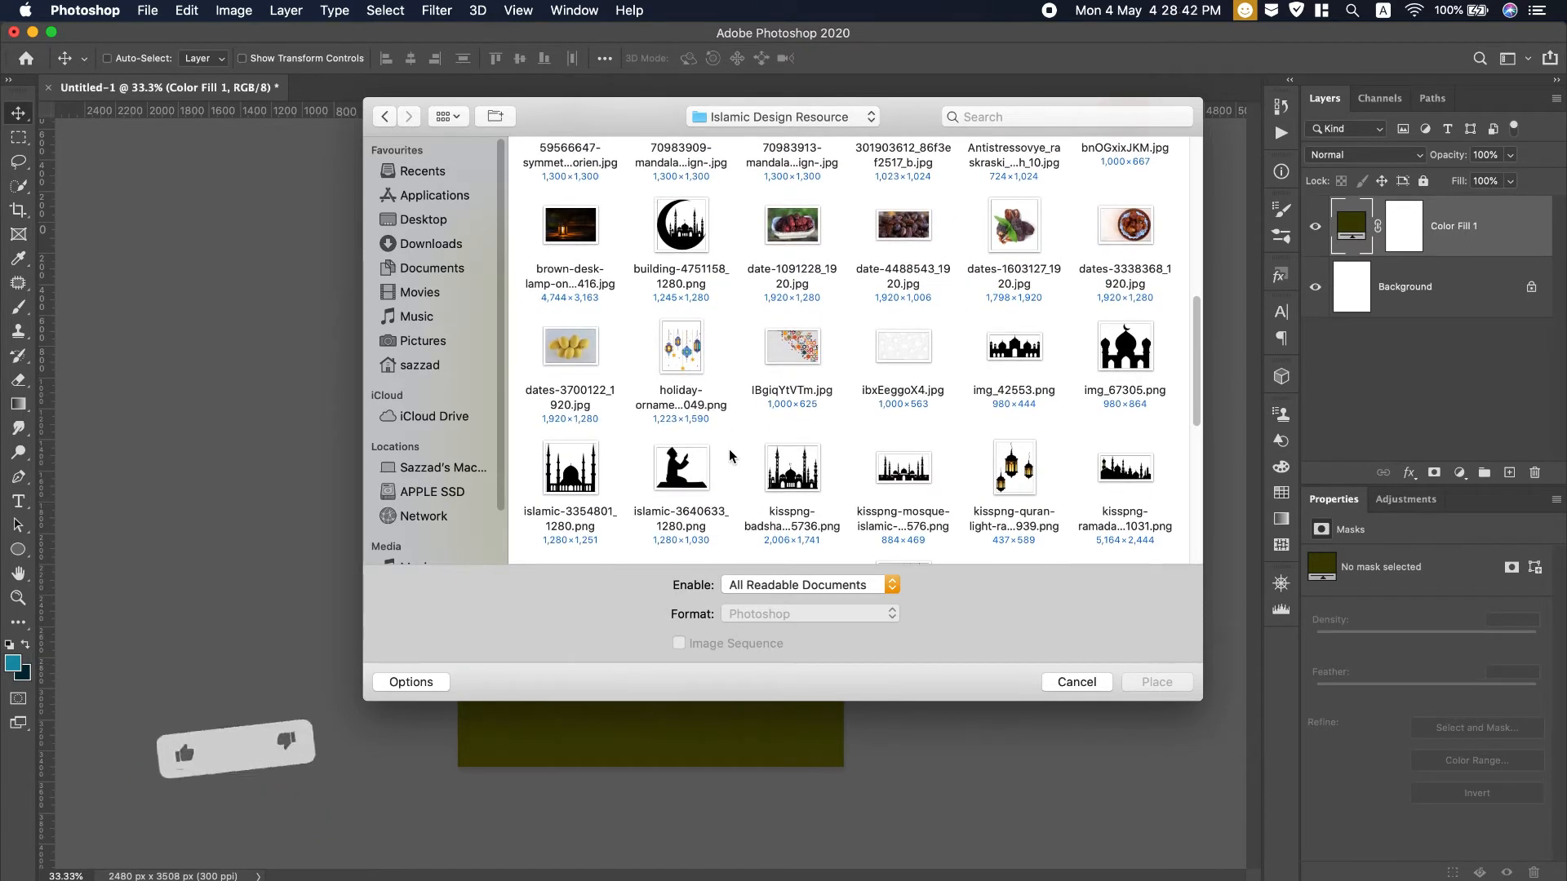
scroll(729, 453, down, 3)
scroll(729, 453, down, 1)
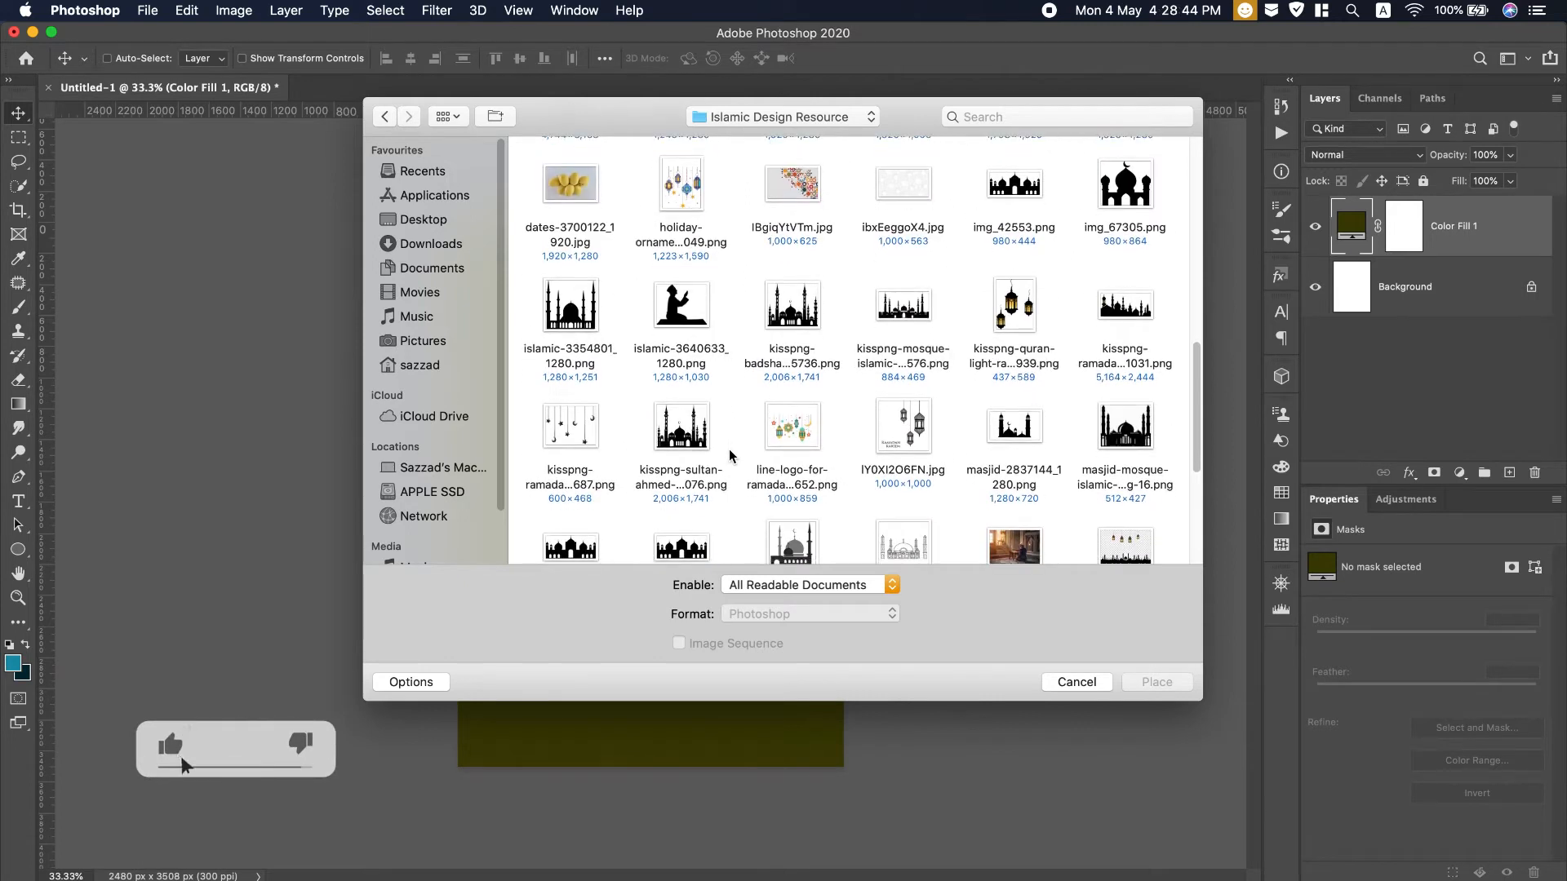
scroll(731, 455, down, 5)
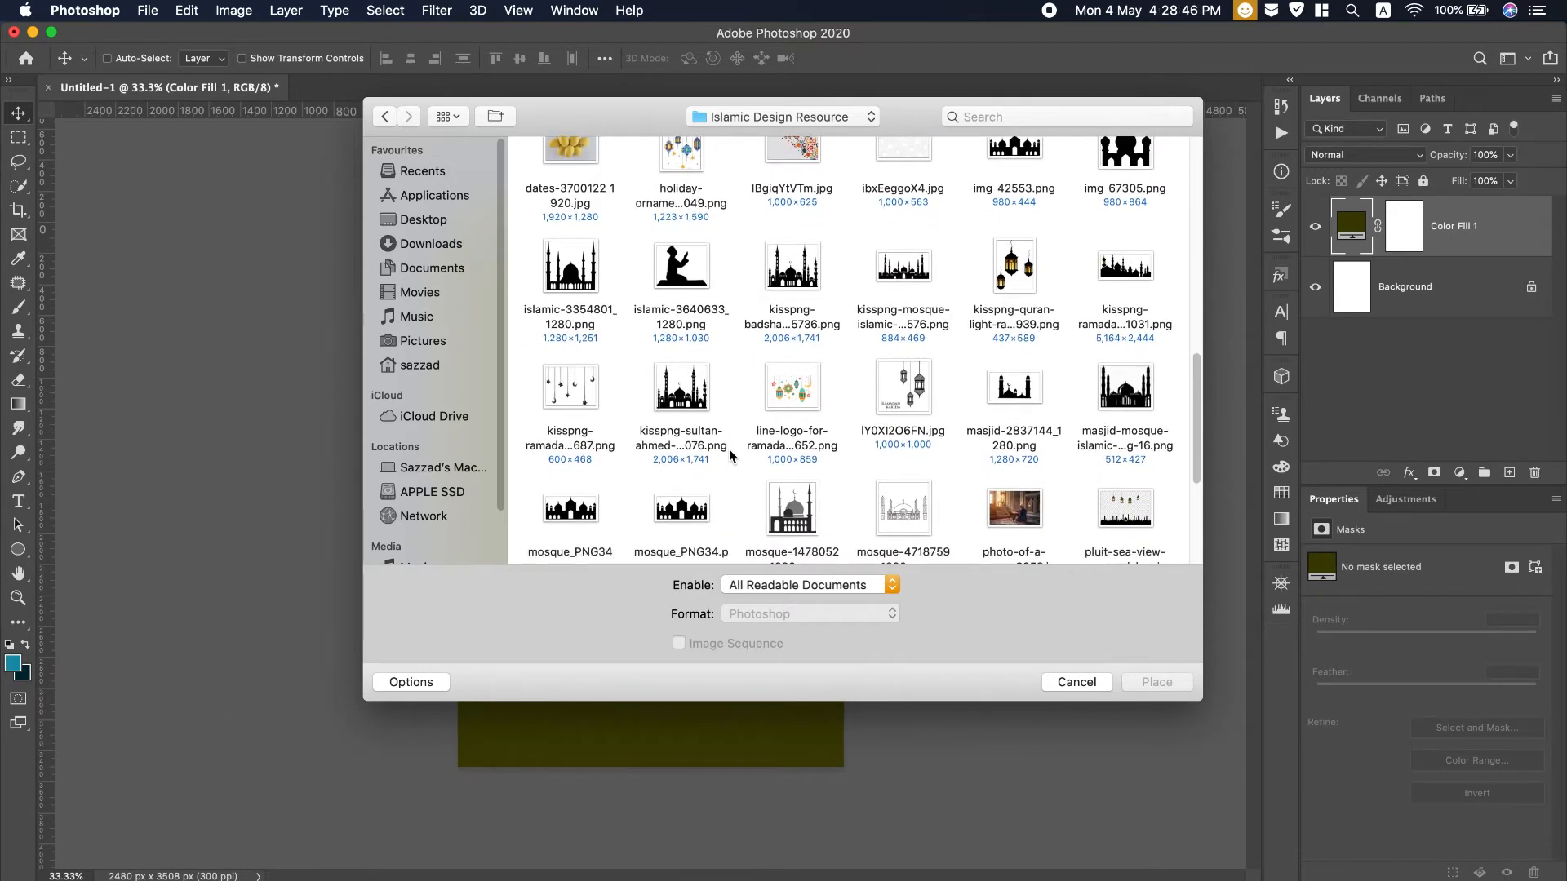
scroll(728, 449, up, 3)
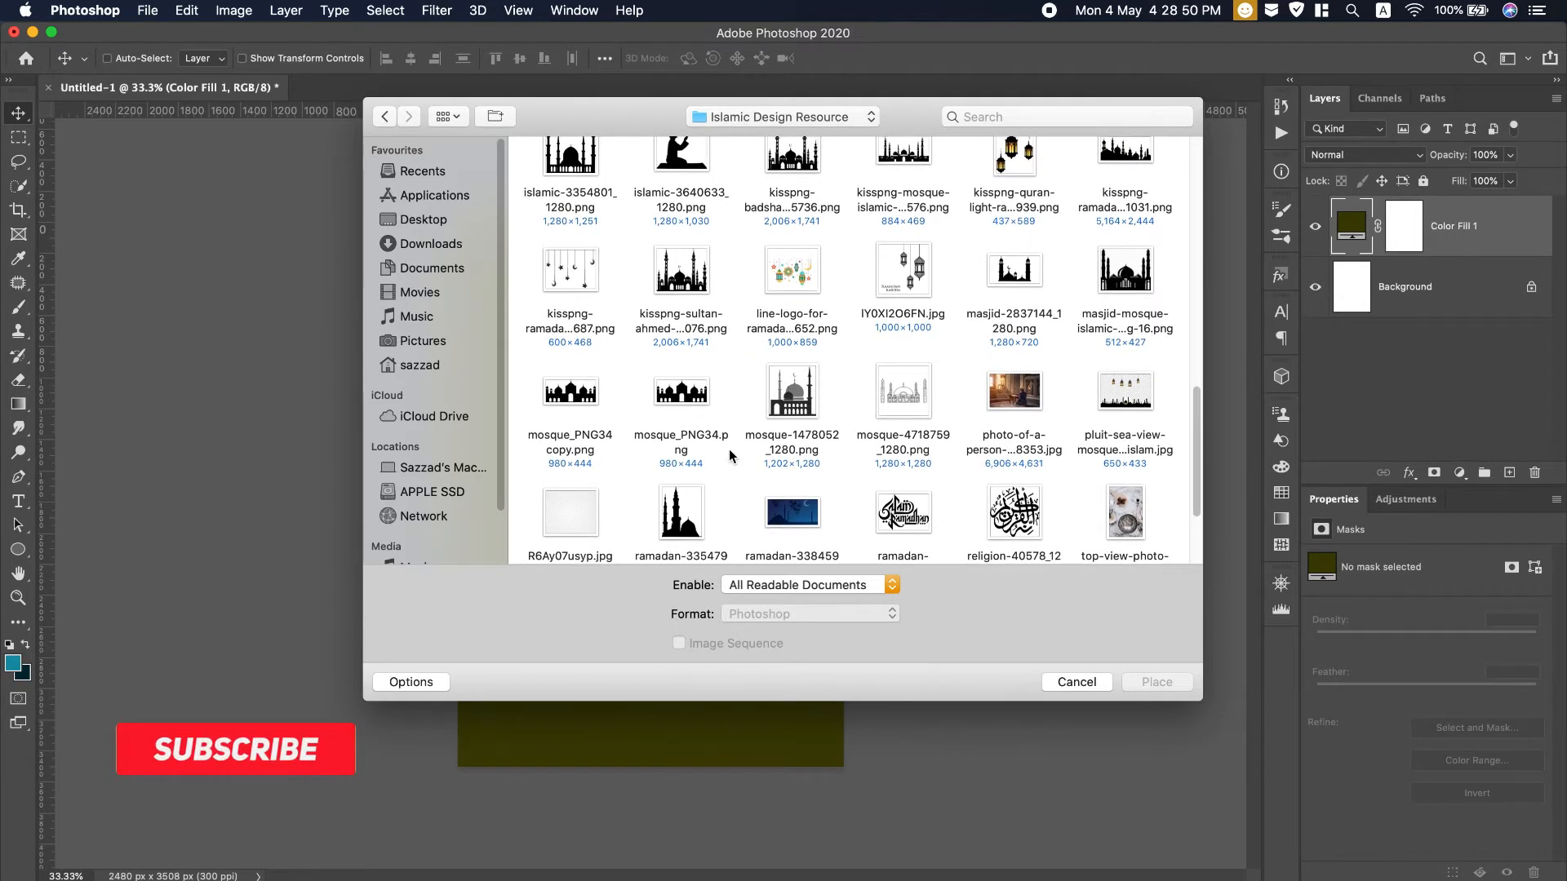
scroll(729, 455, up, 2)
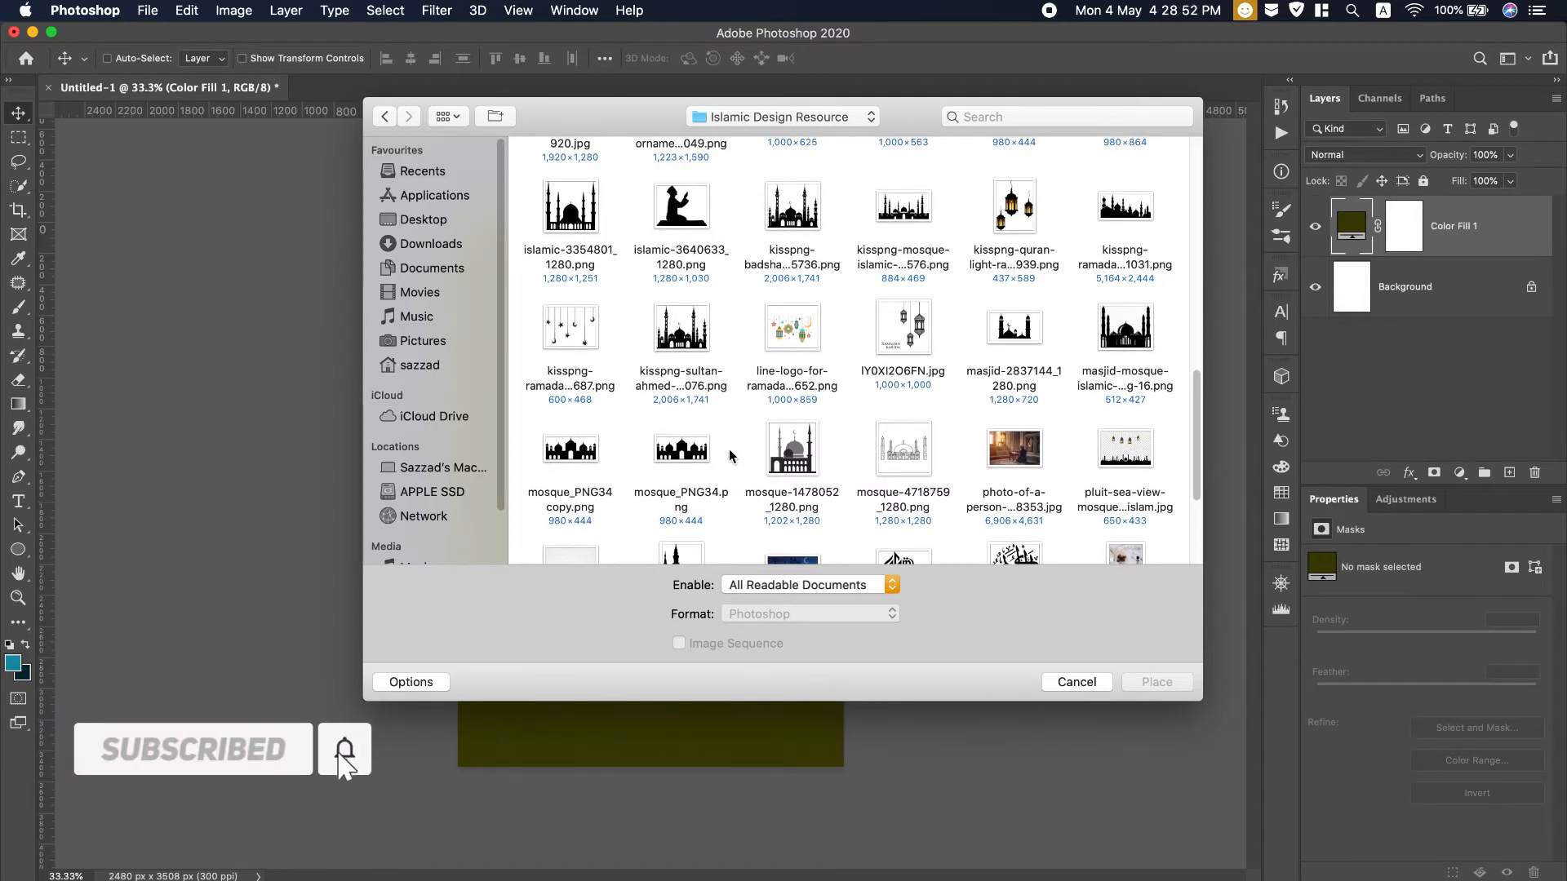
scroll(731, 455, up, 2)
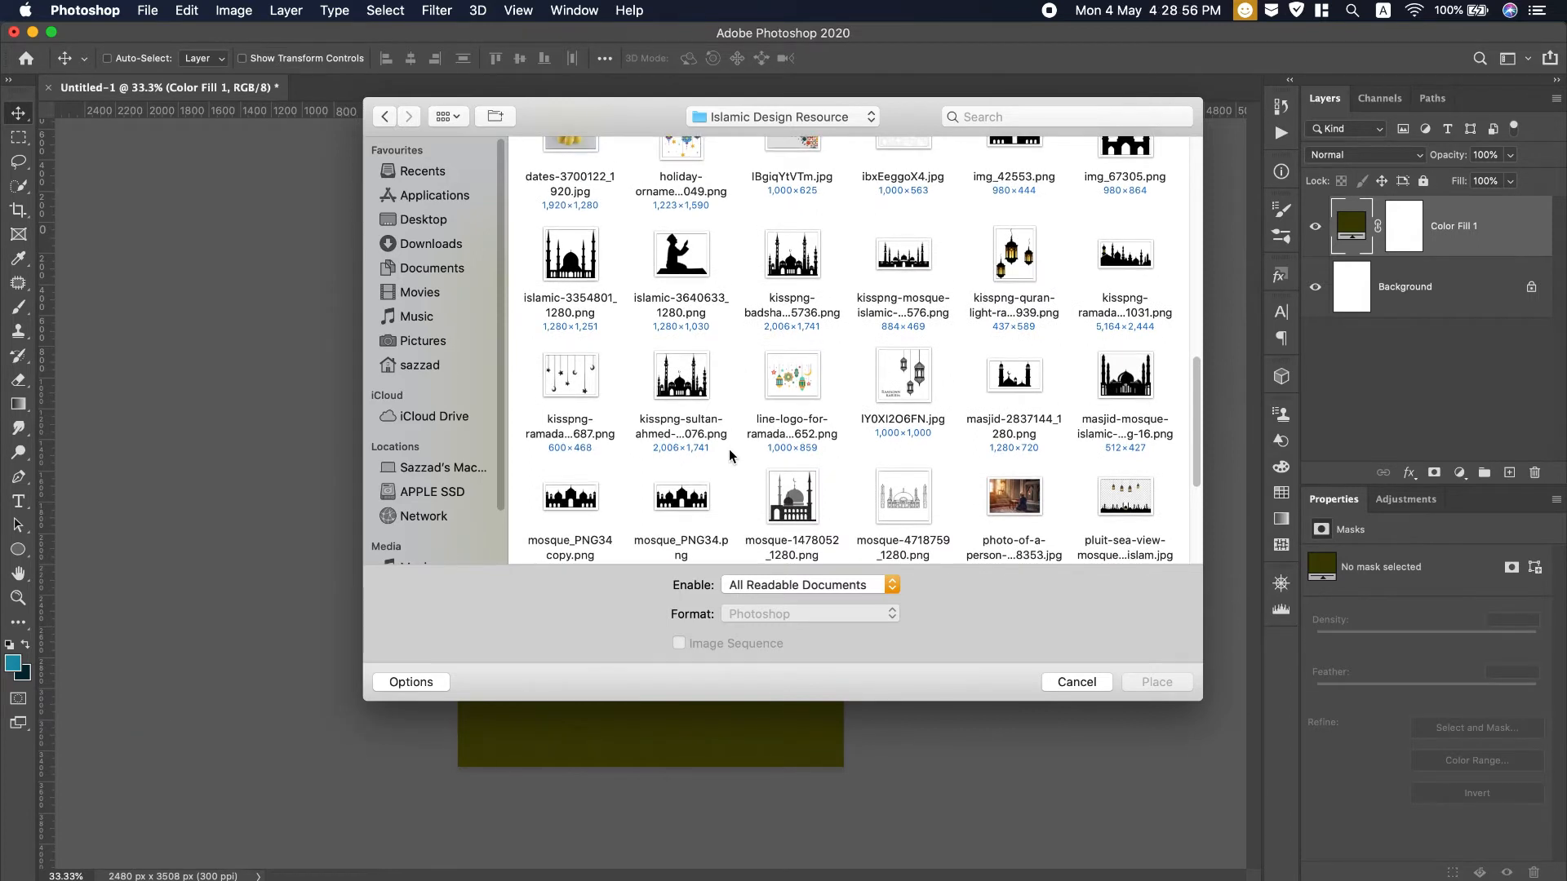
scroll(731, 455, up, 2)
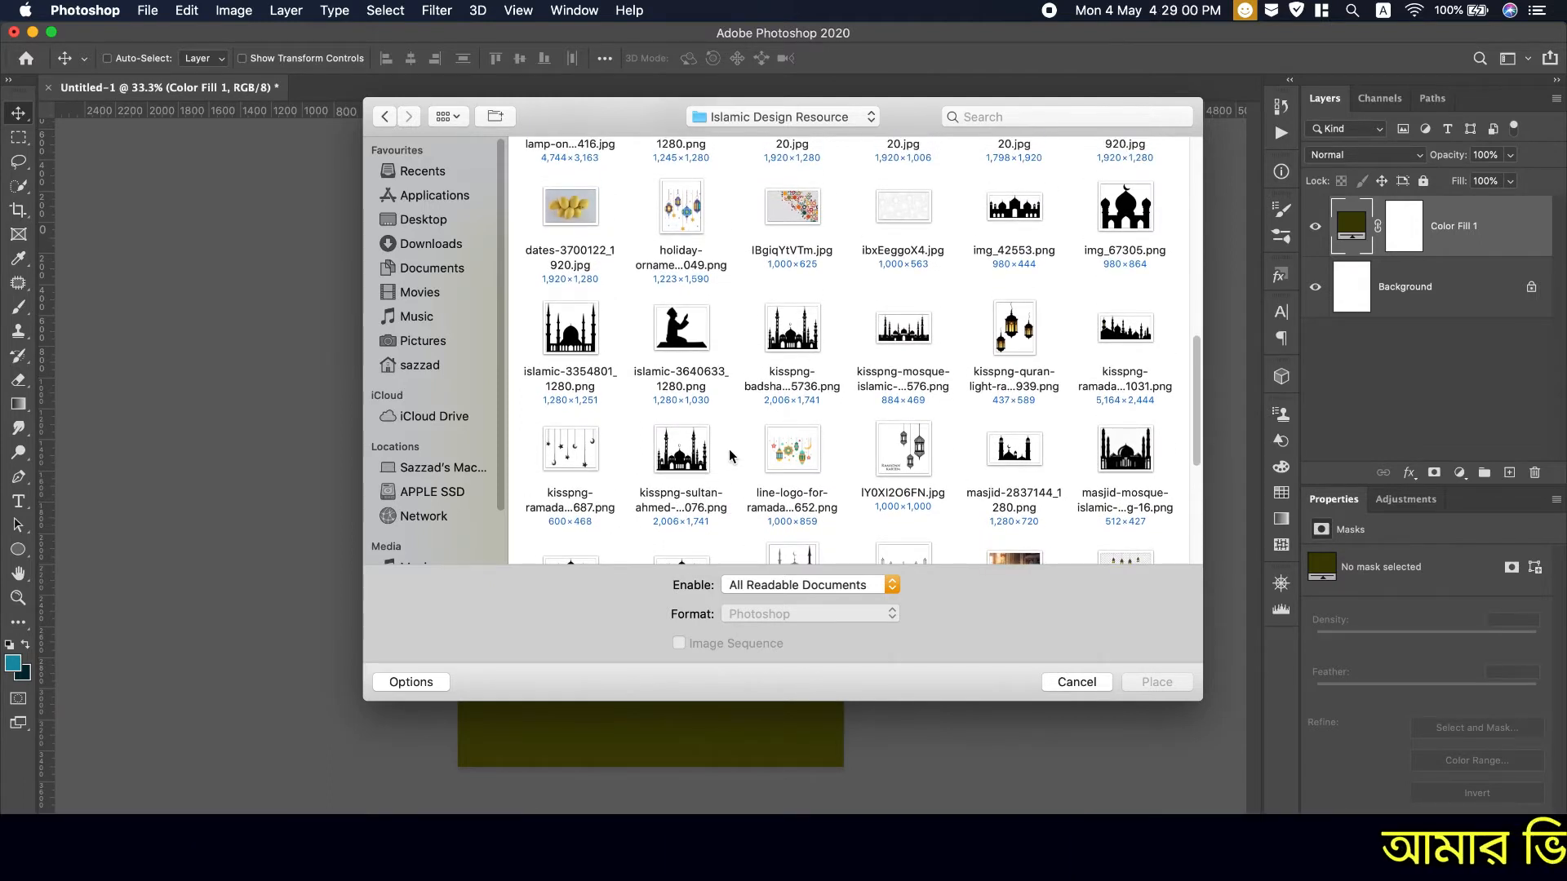
scroll(730, 455, up, 1)
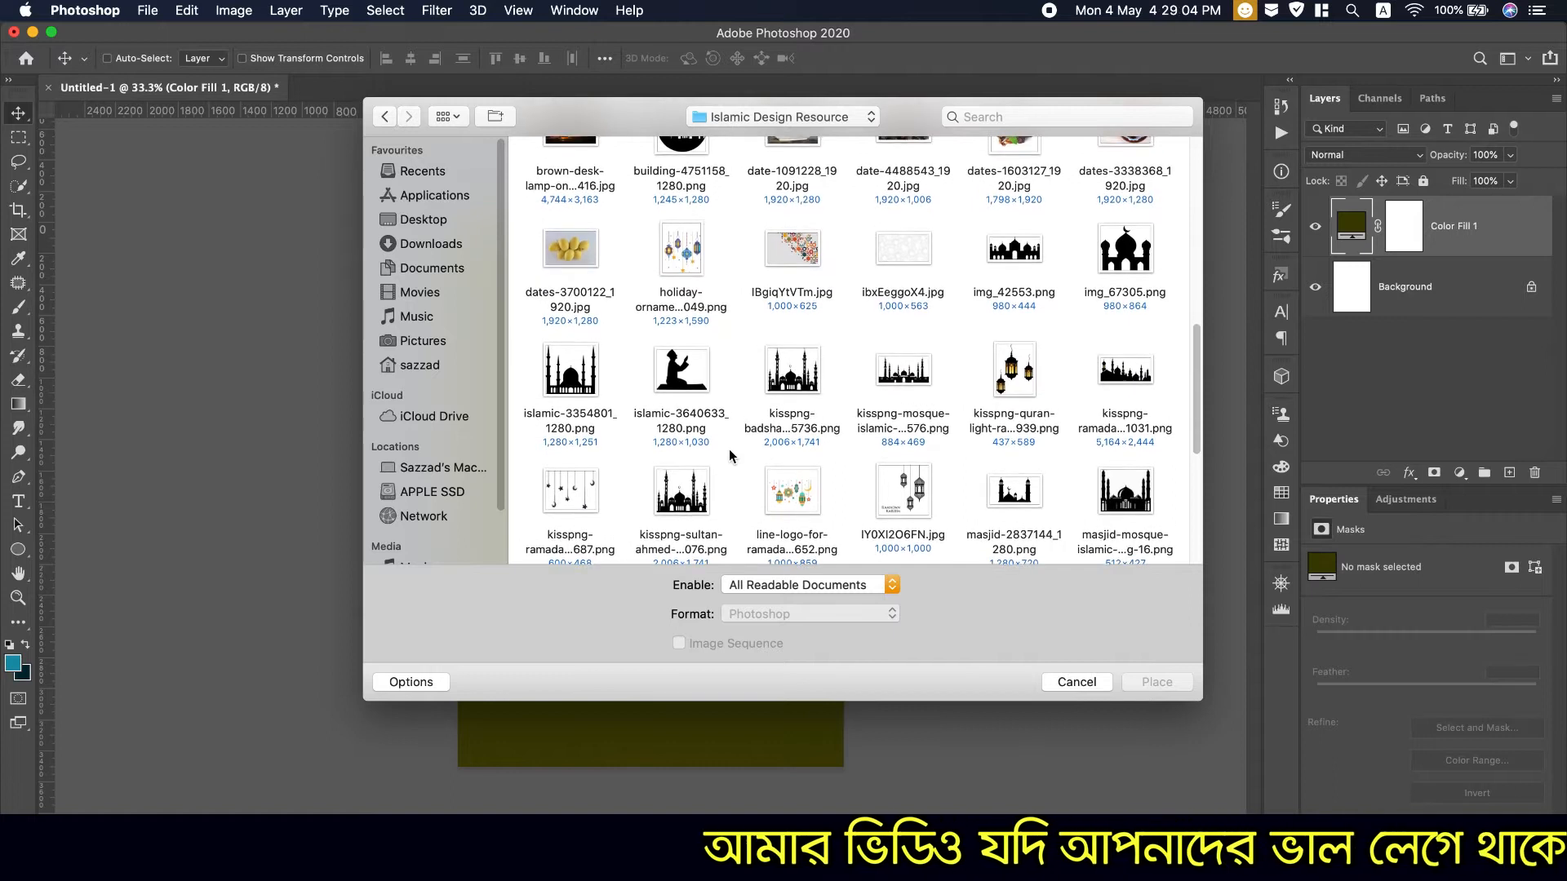
scroll(730, 455, up, 1)
double_click(589, 412)
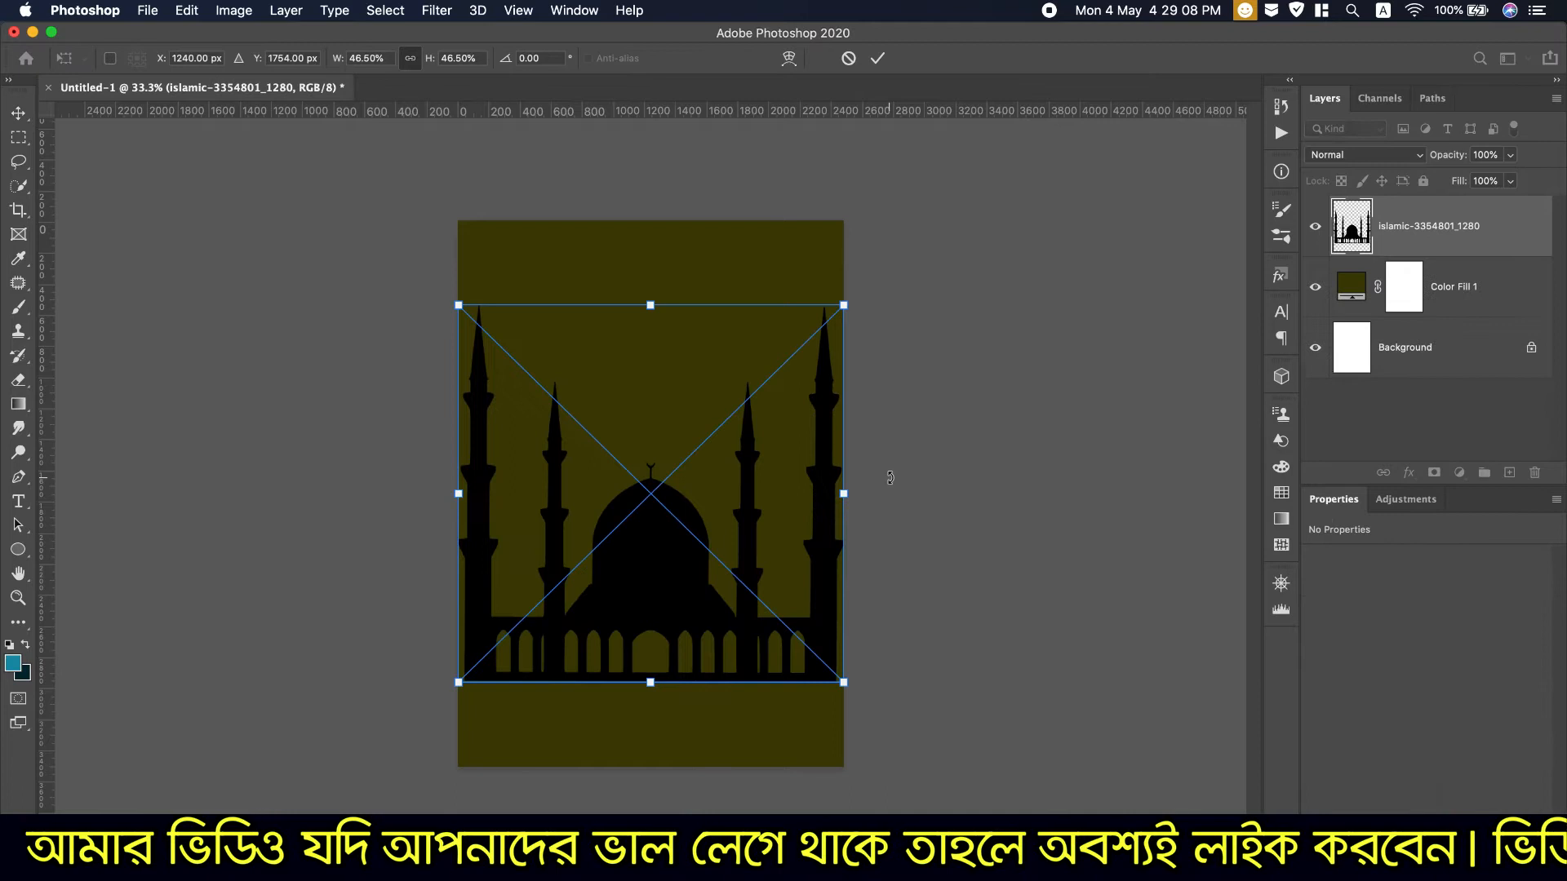
drag(661, 566, 661, 650)
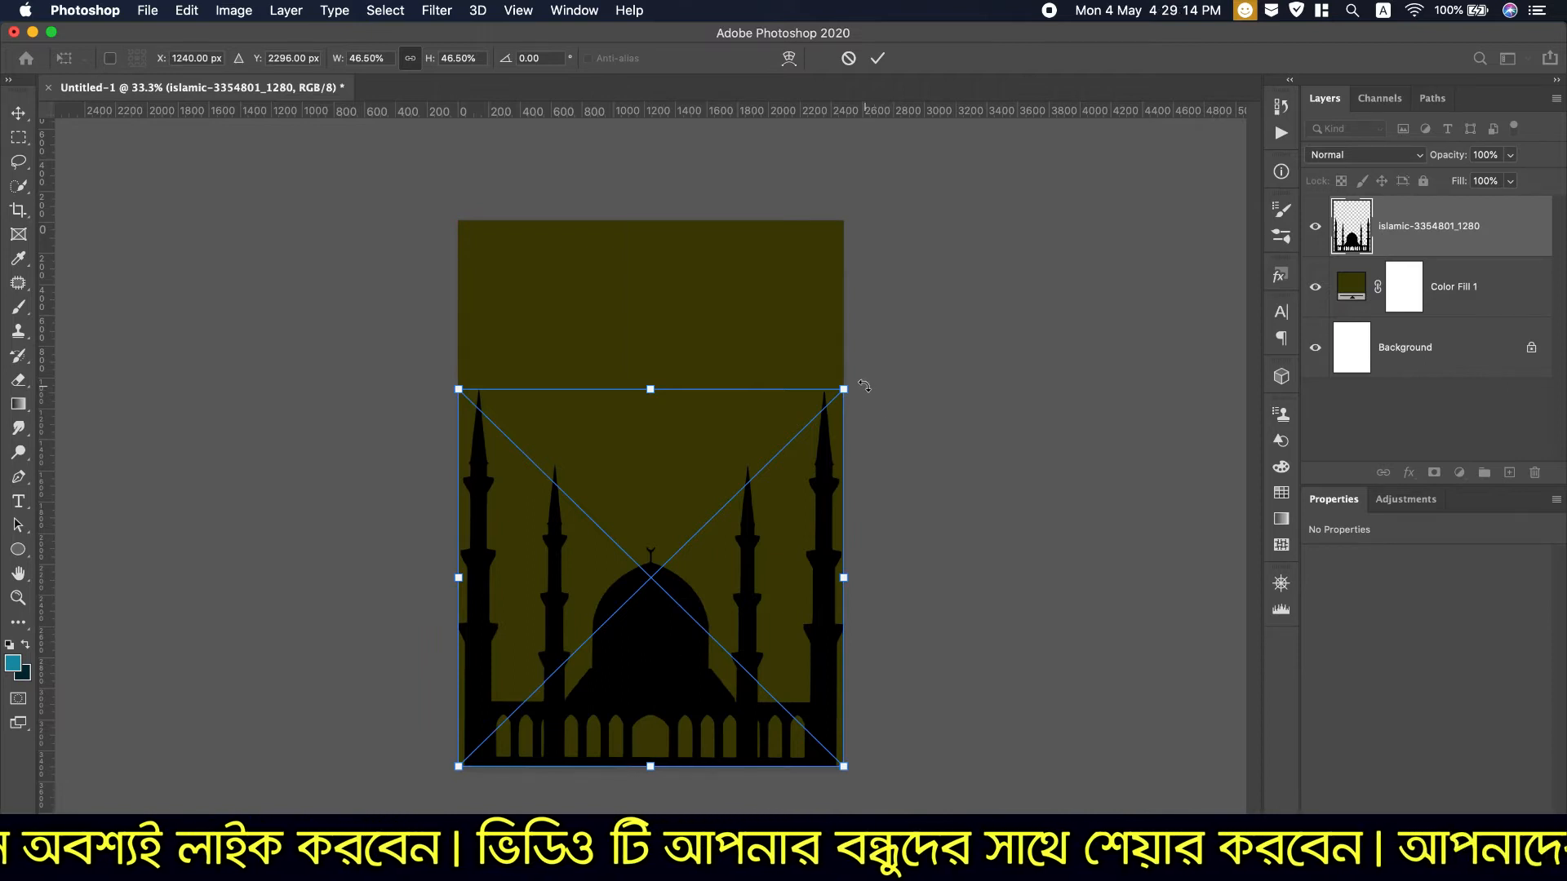
drag(844, 388, 771, 540)
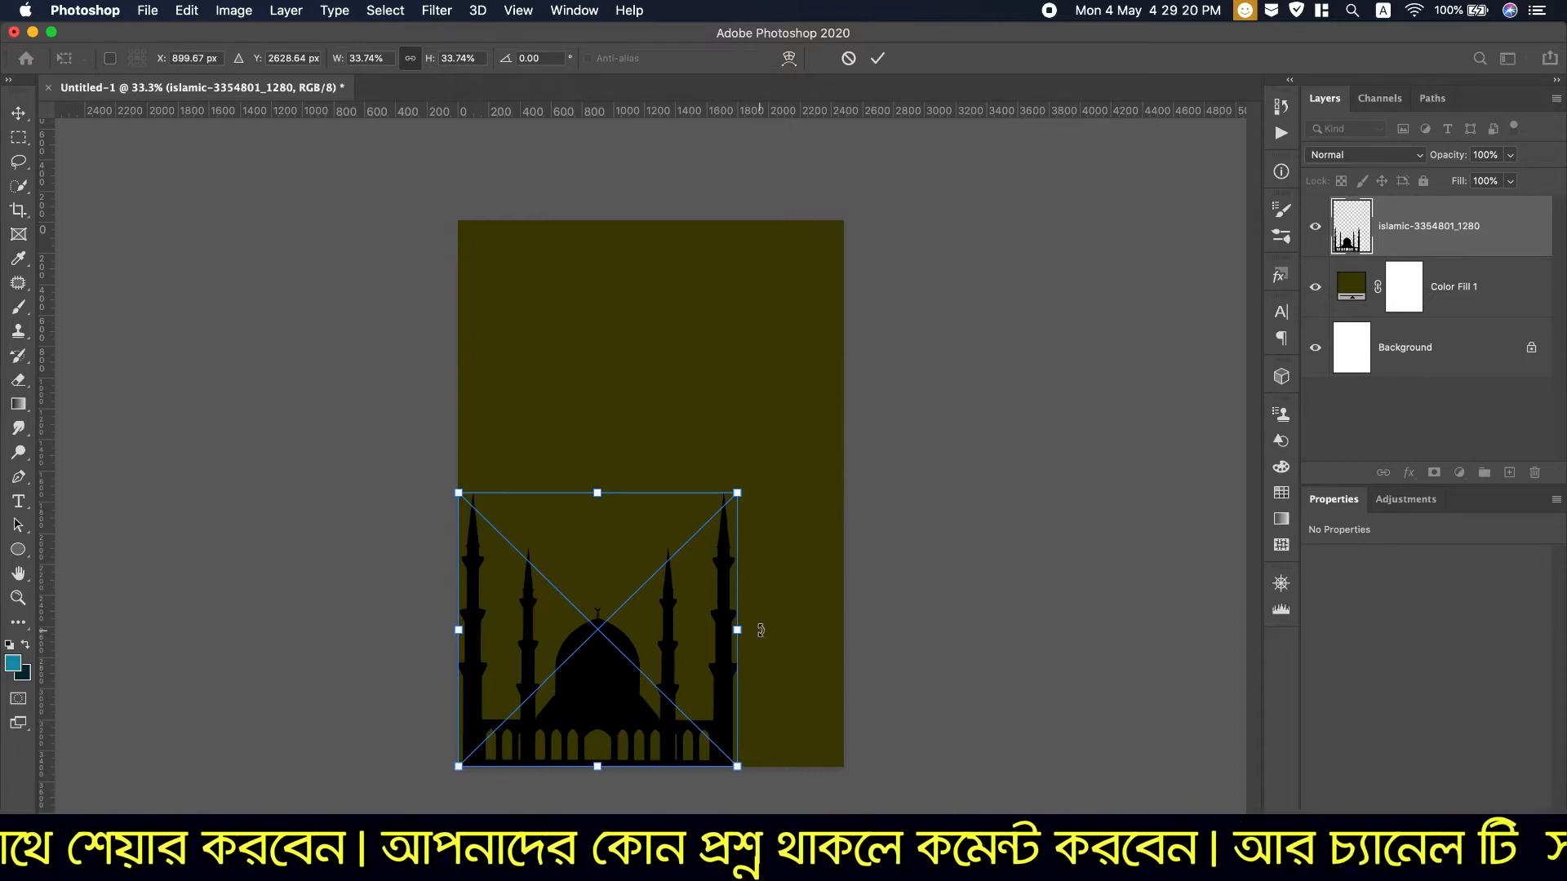
drag(736, 629, 844, 635)
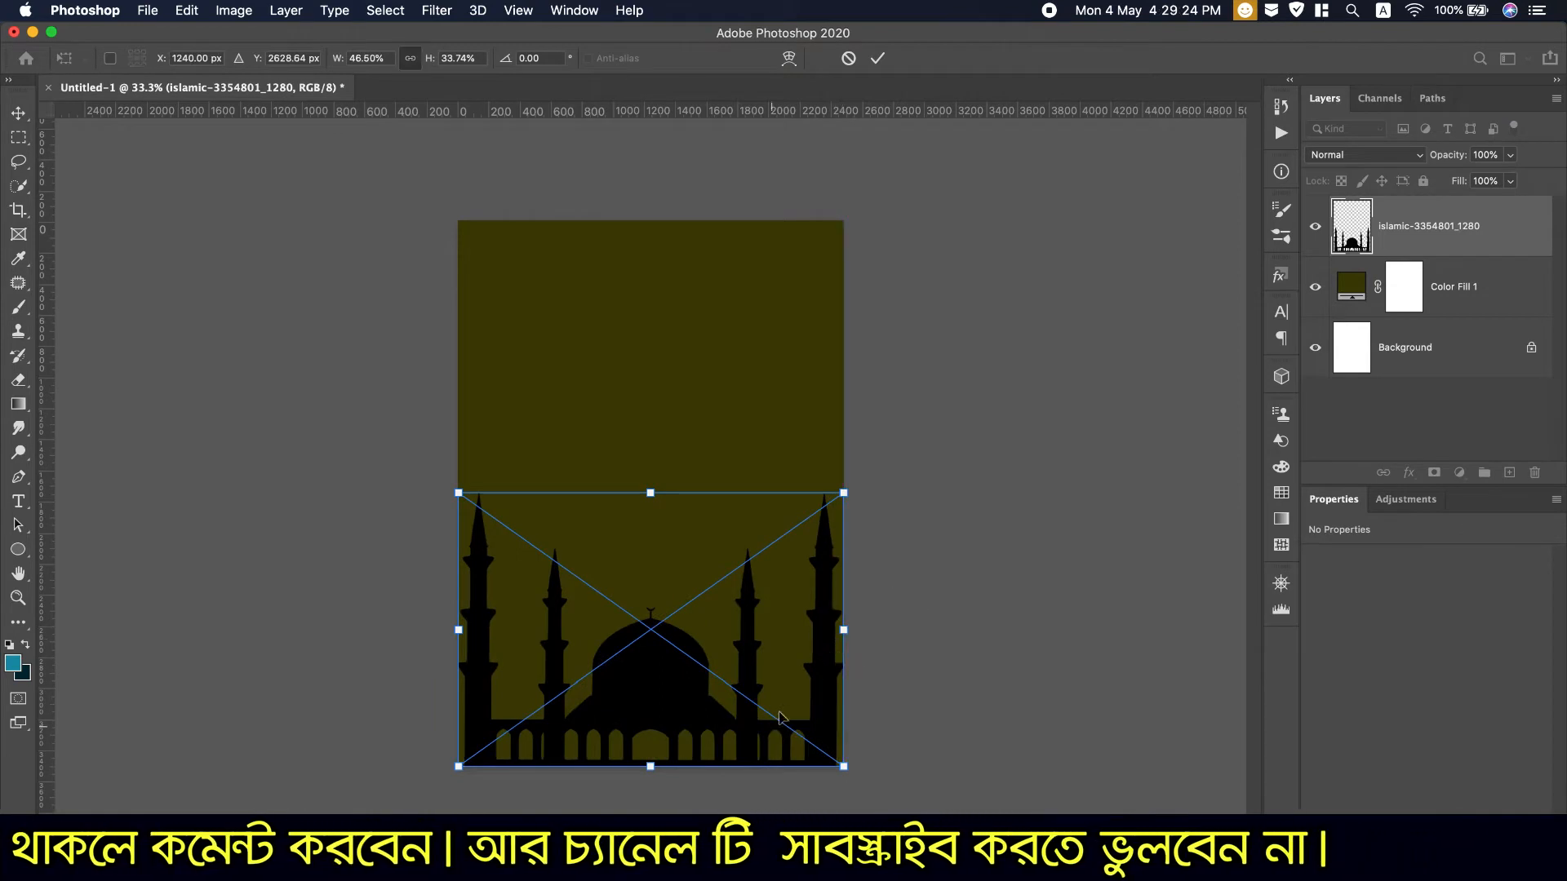
click(849, 59)
Place the mosque image -260nw-1689598768.jpg from the Islamic Design Resource folder as an embedded image
click(146, 10)
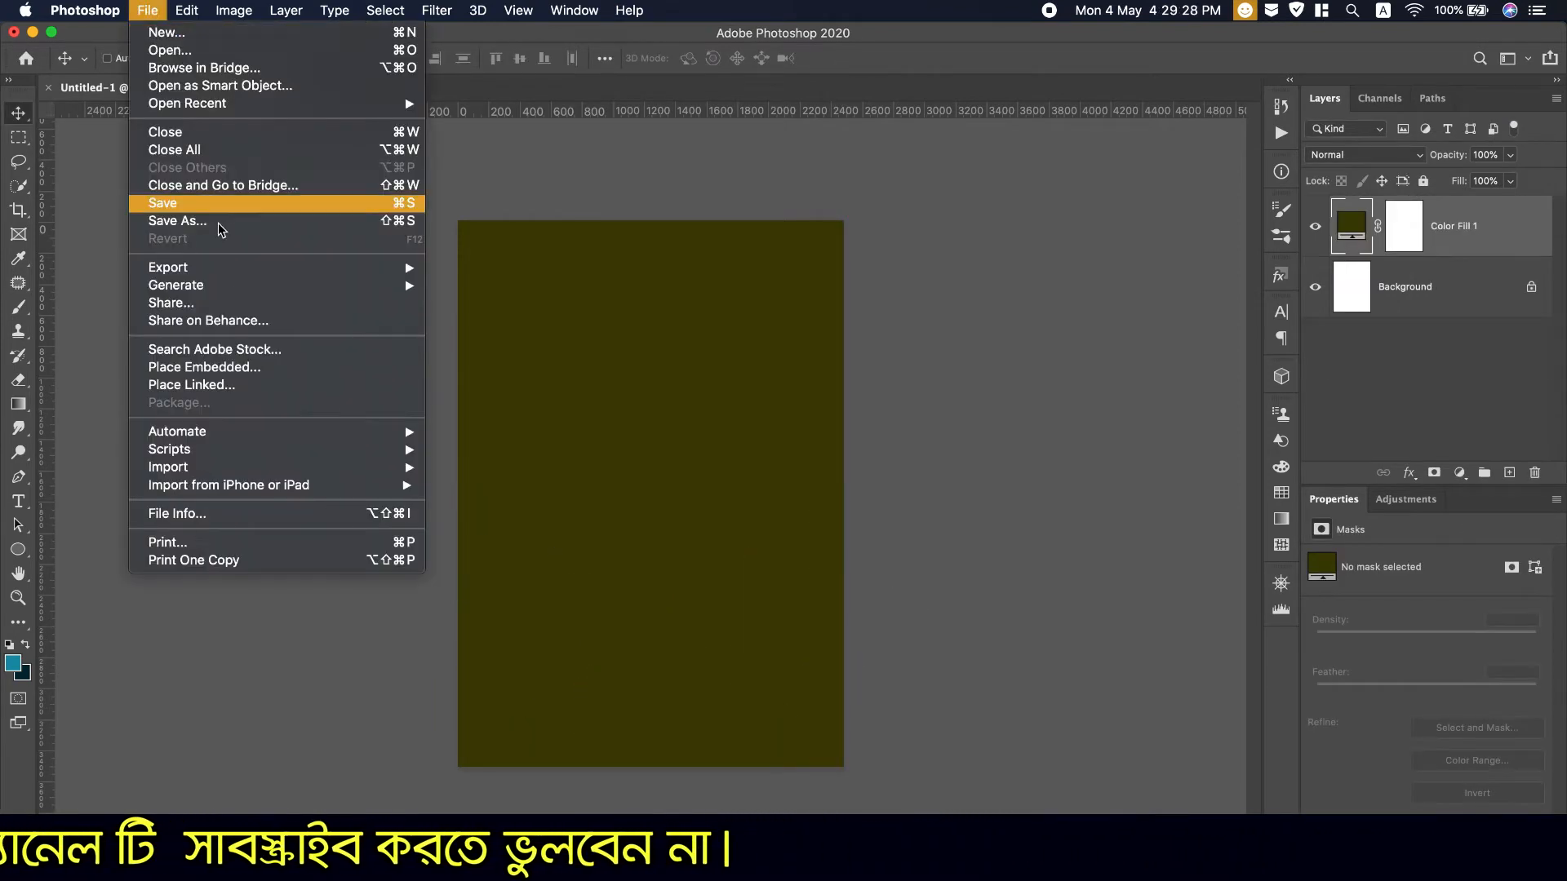
click(238, 369)
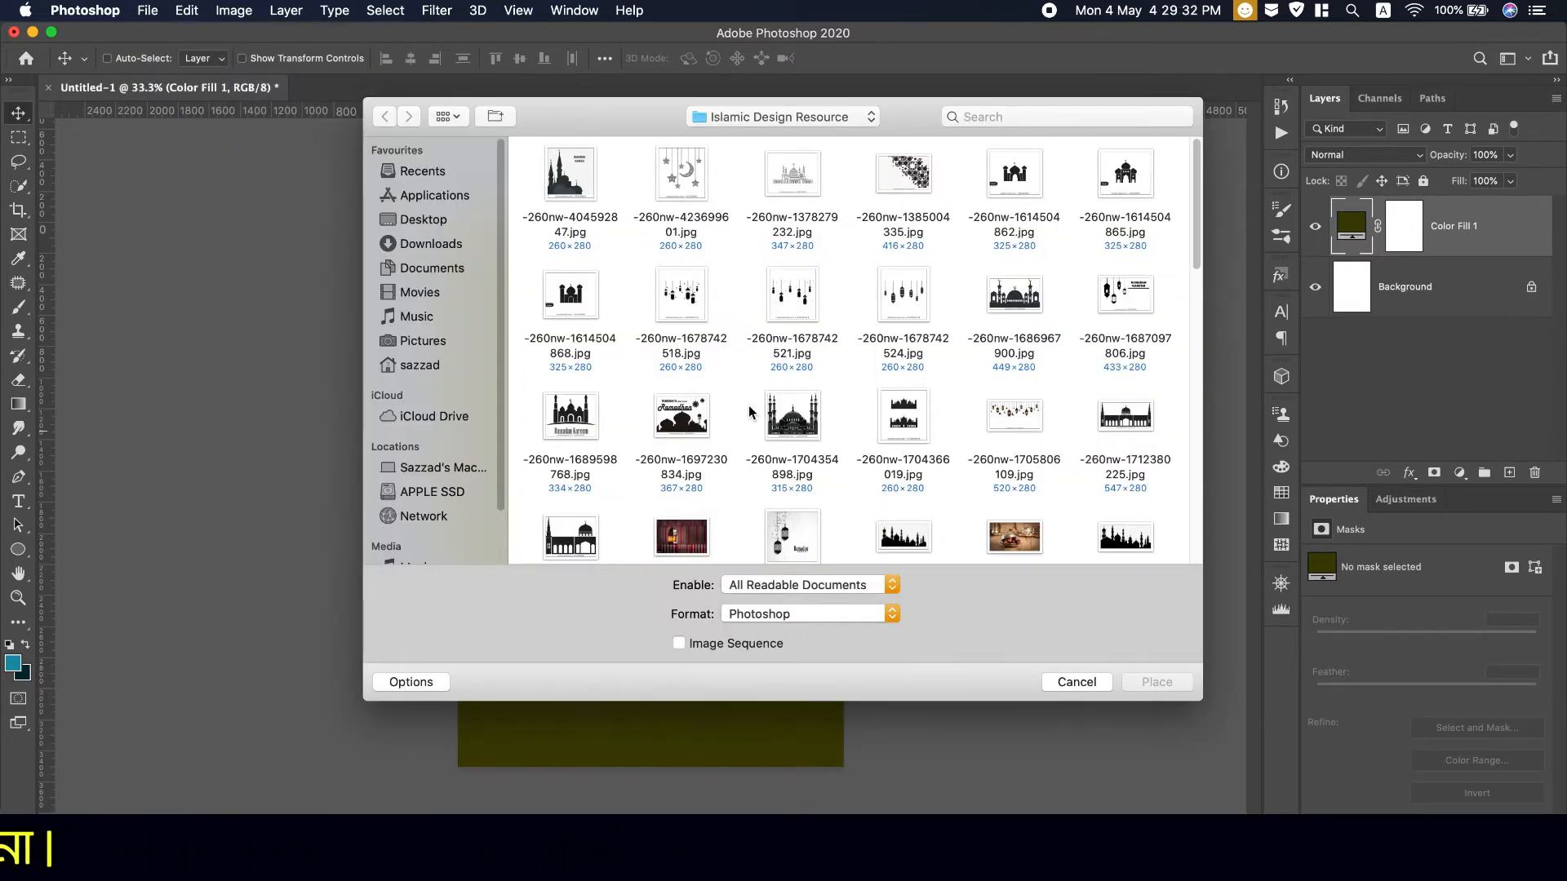
click(568, 421)
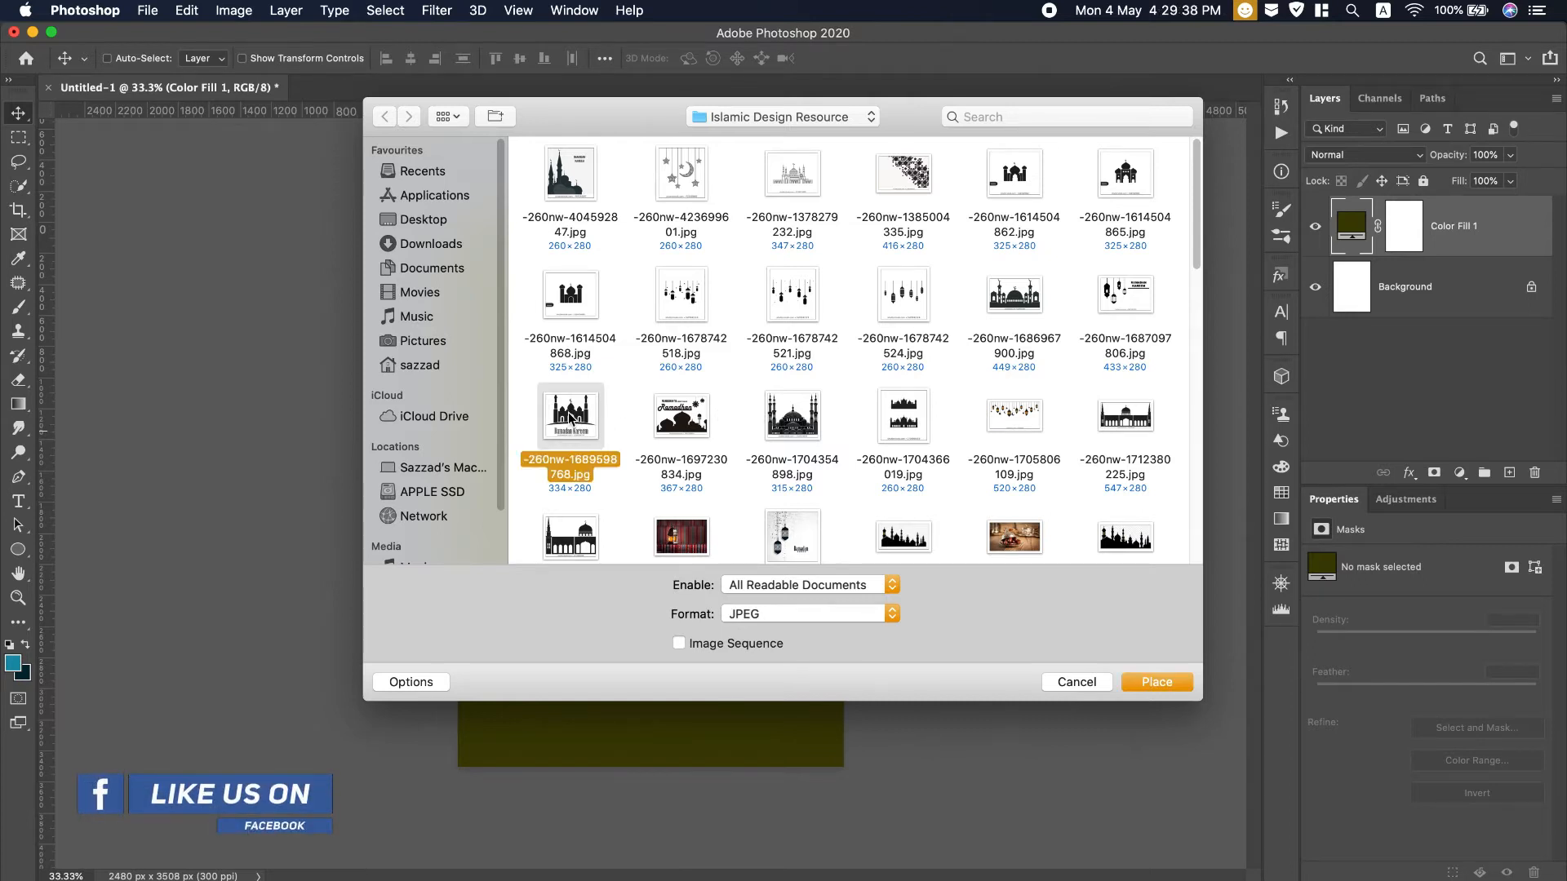
click(1155, 682)
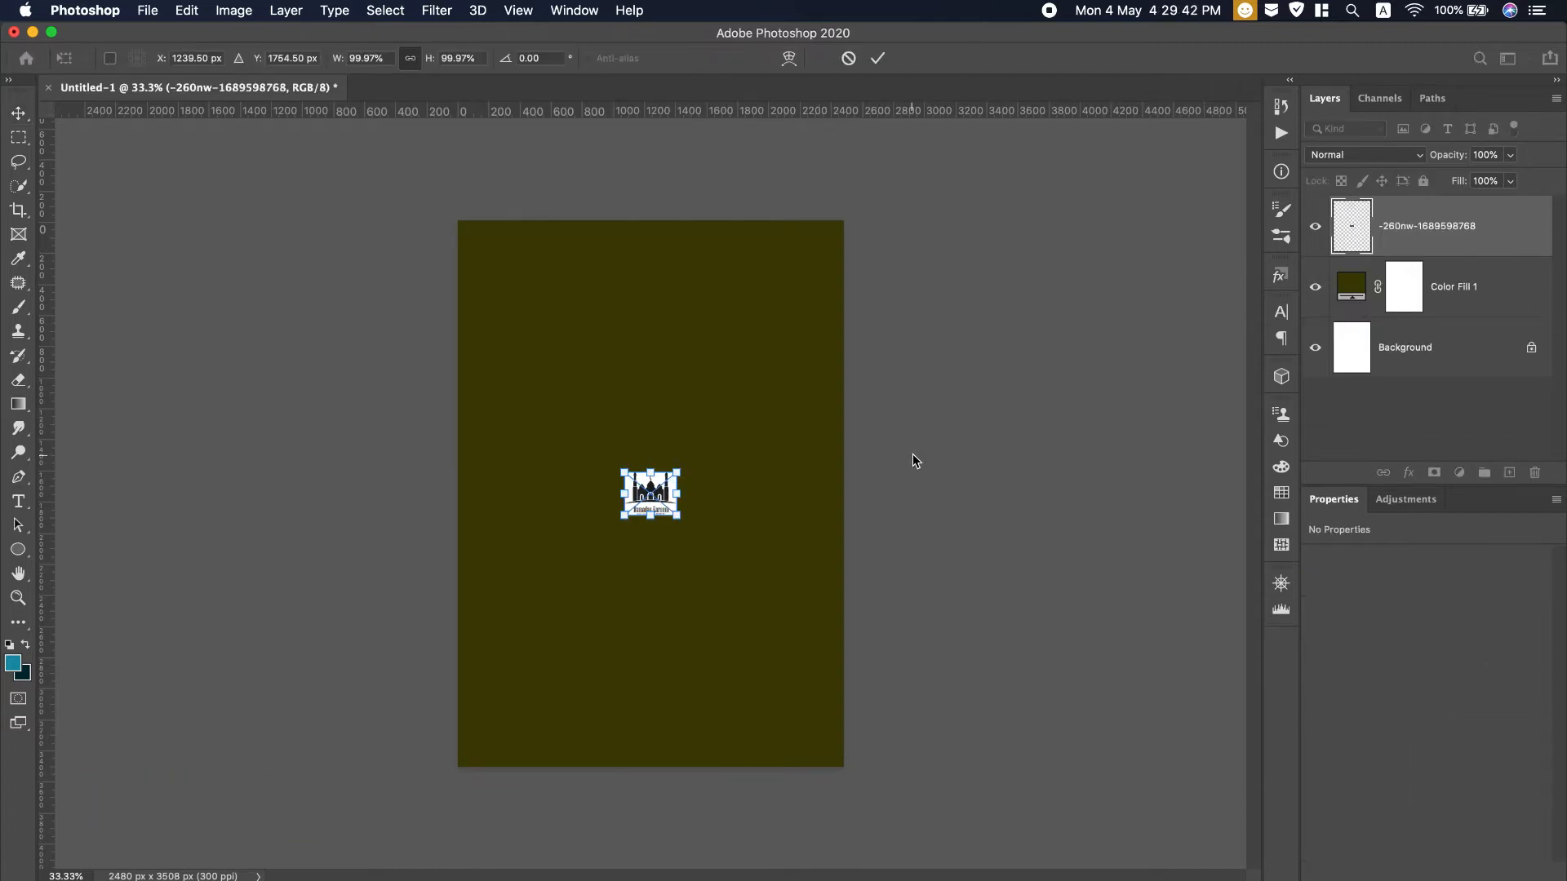
Scale the mosque image to about 1003% and centre it across the lower part of the page, with the mosque's base at the bottom edge
drag(681, 517, 824, 653)
drag(747, 555, 611, 543)
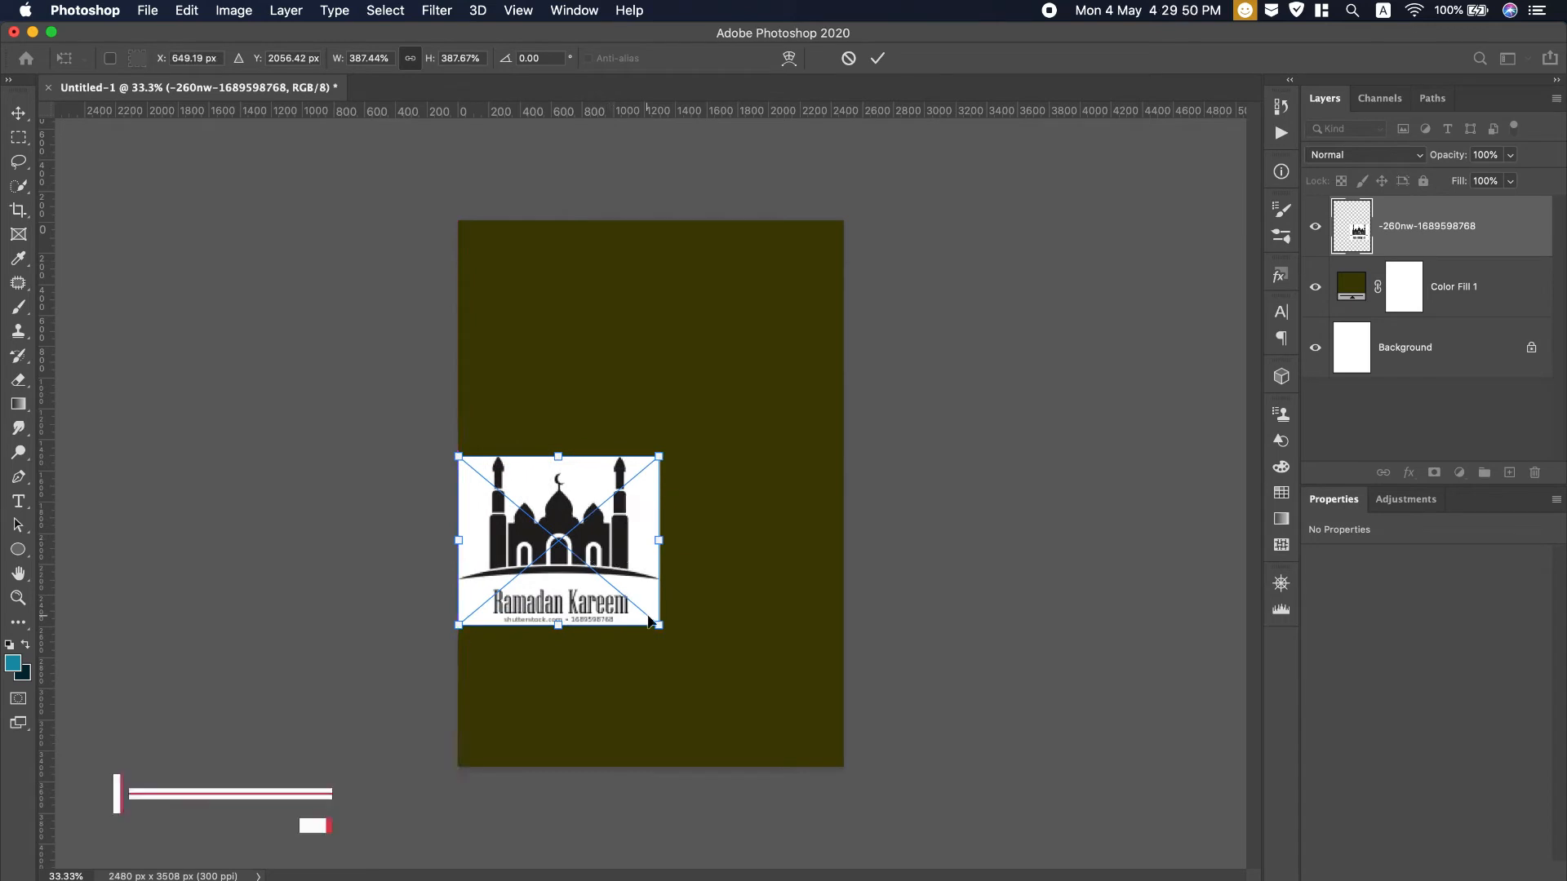
drag(659, 625, 877, 763)
drag(457, 791, 421, 822)
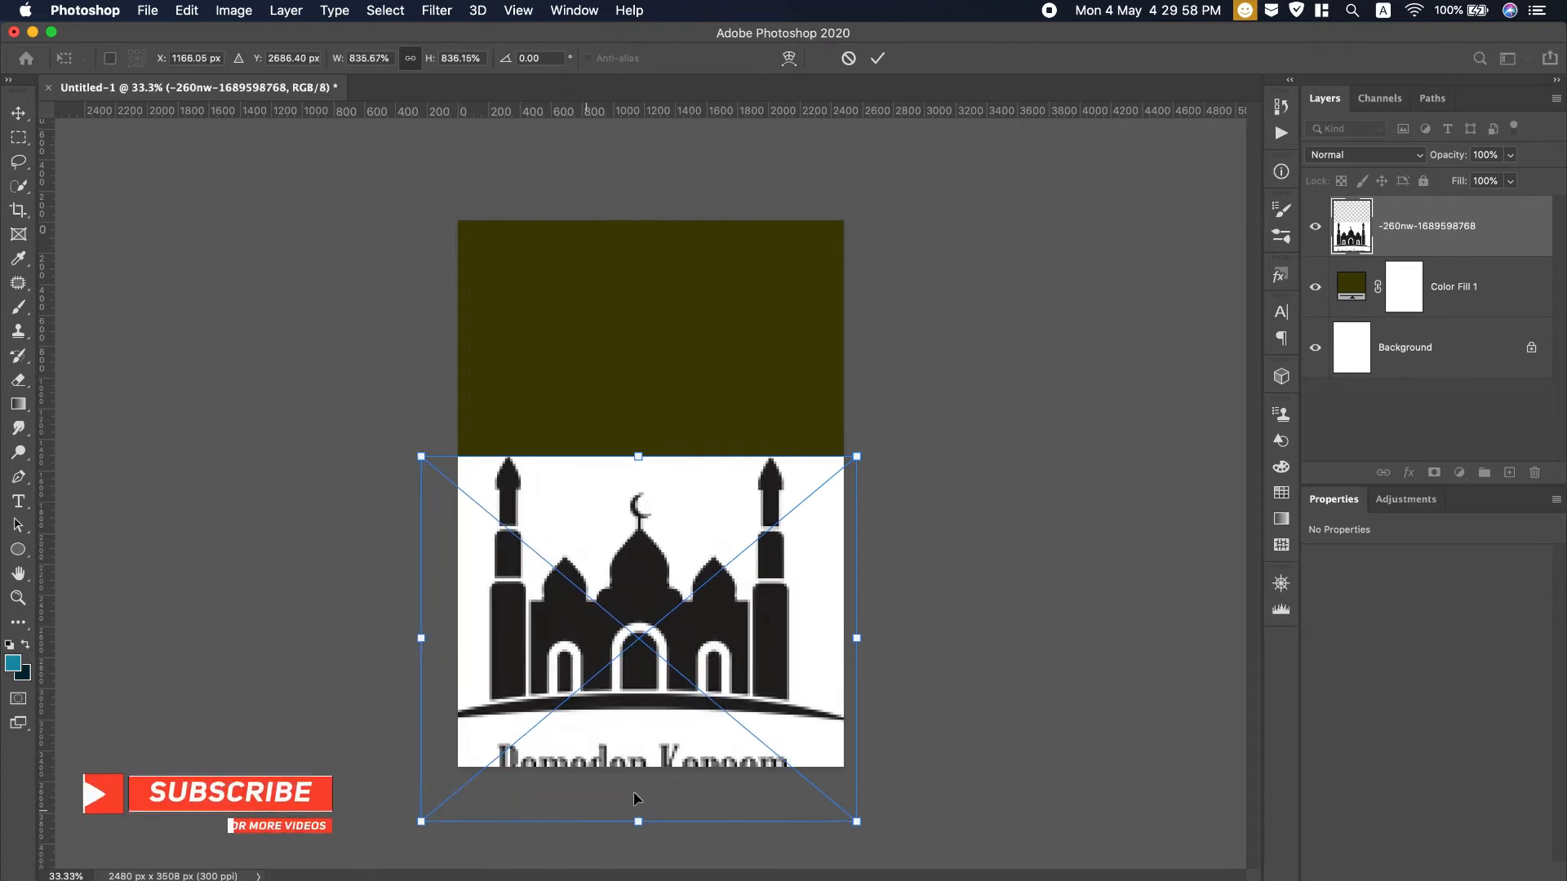
drag(862, 826, 915, 871)
drag(793, 664, 790, 691)
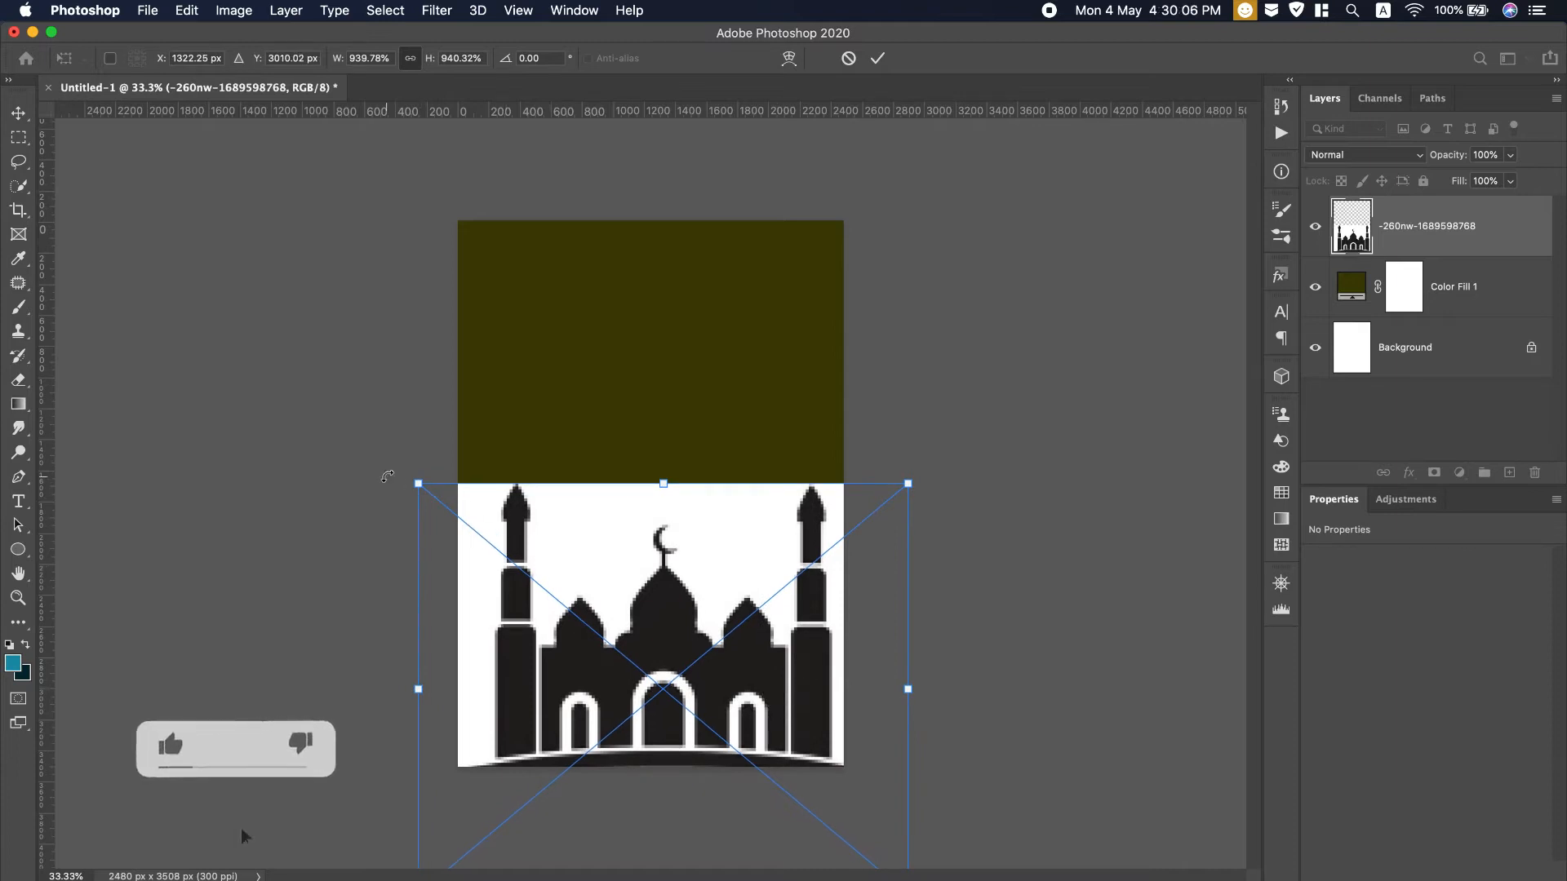
drag(416, 487, 381, 474)
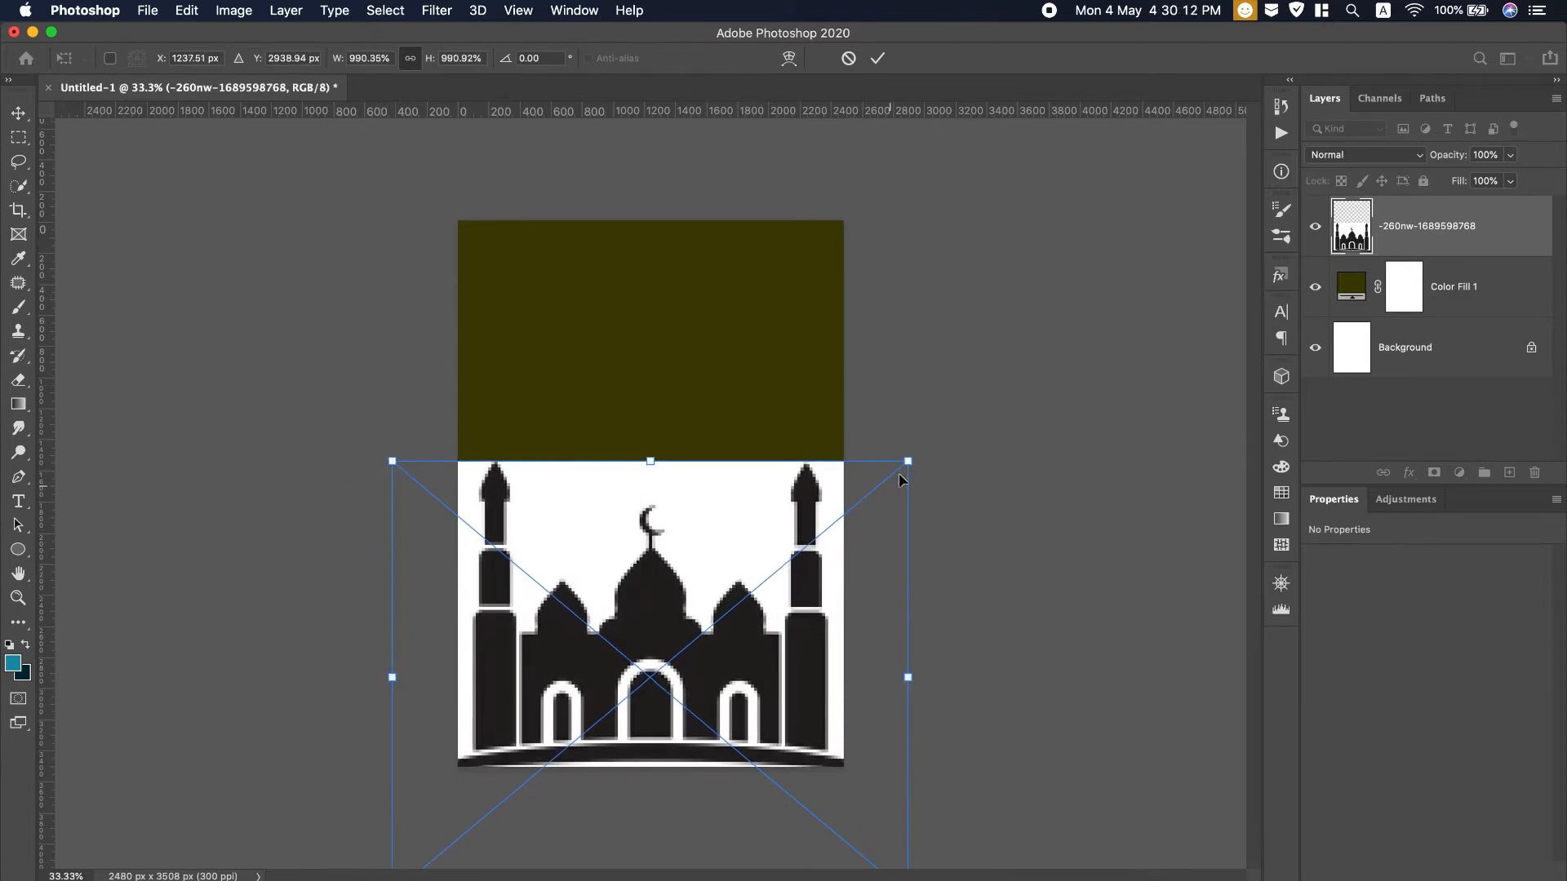
drag(898, 482, 904, 476)
drag(759, 650, 739, 675)
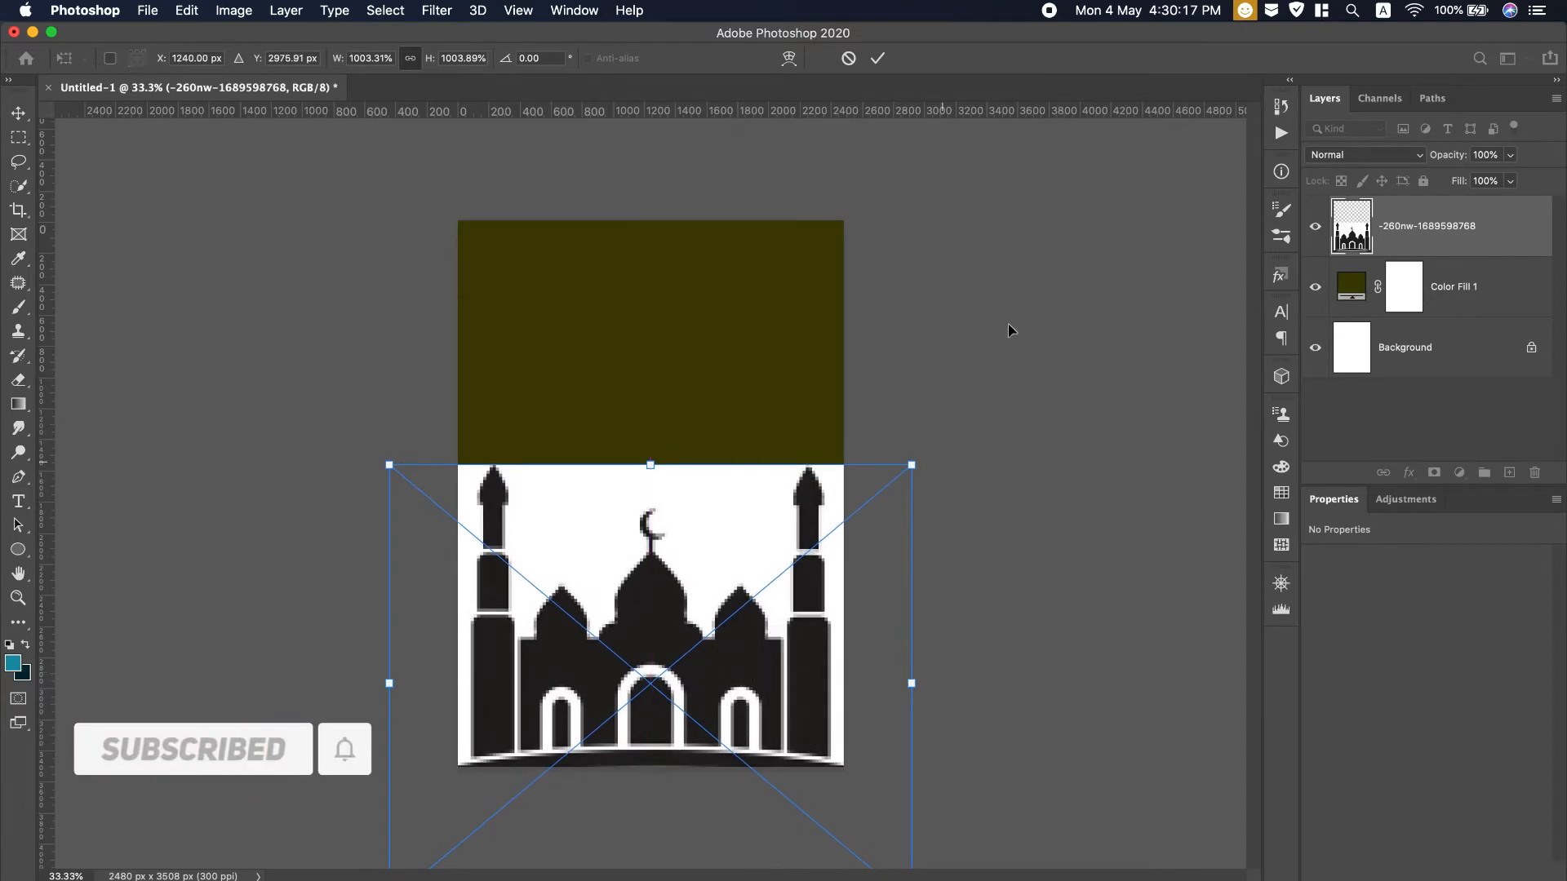
click(878, 58)
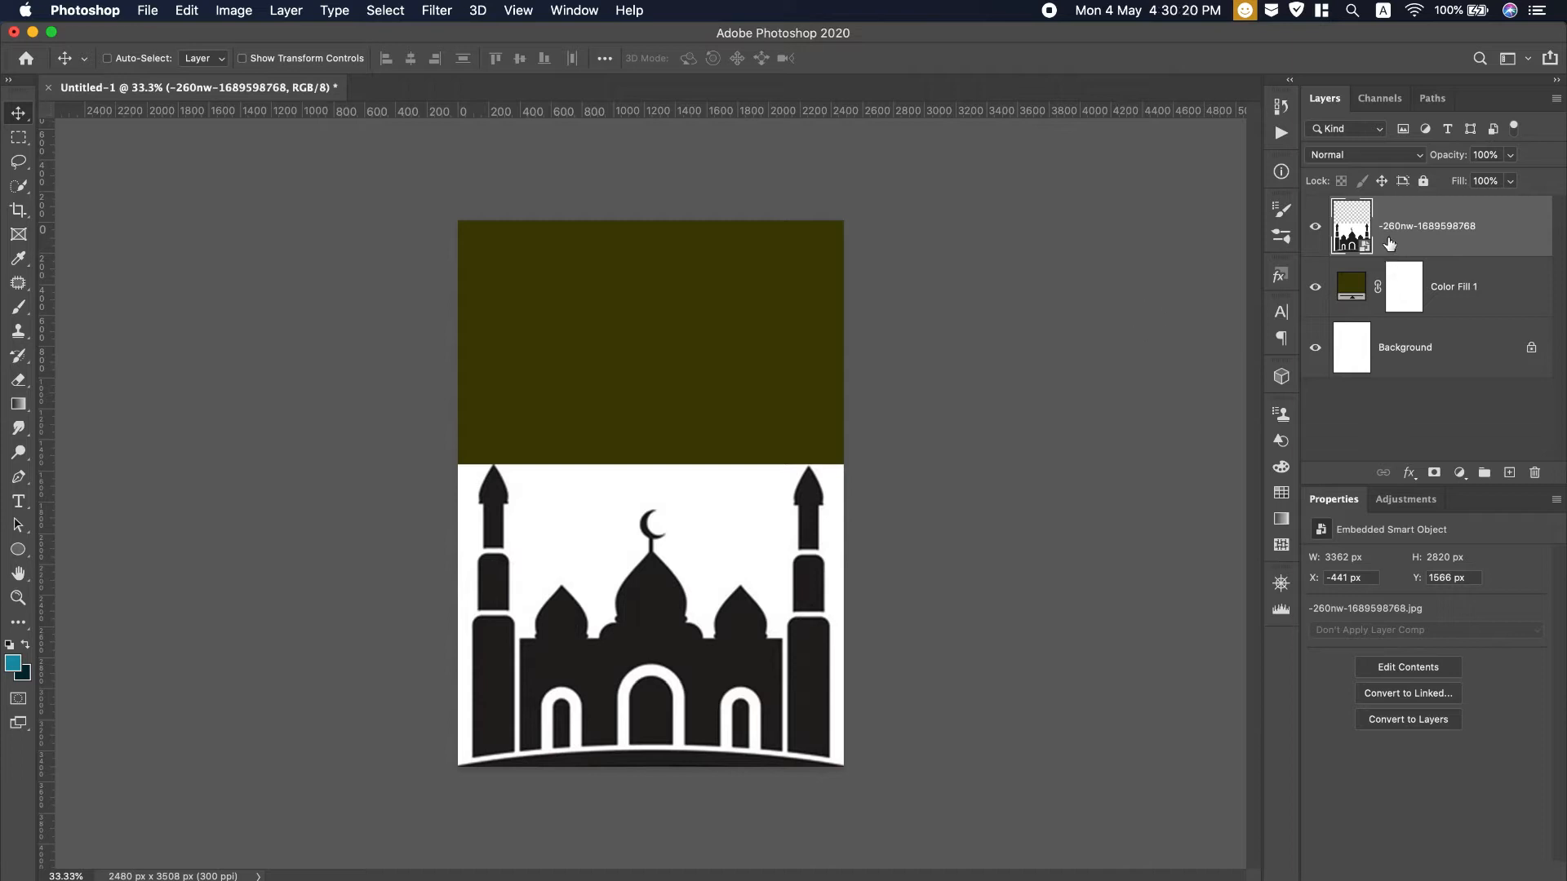
Set the mosque image layer's blend mode to Color Burn
click(1378, 154)
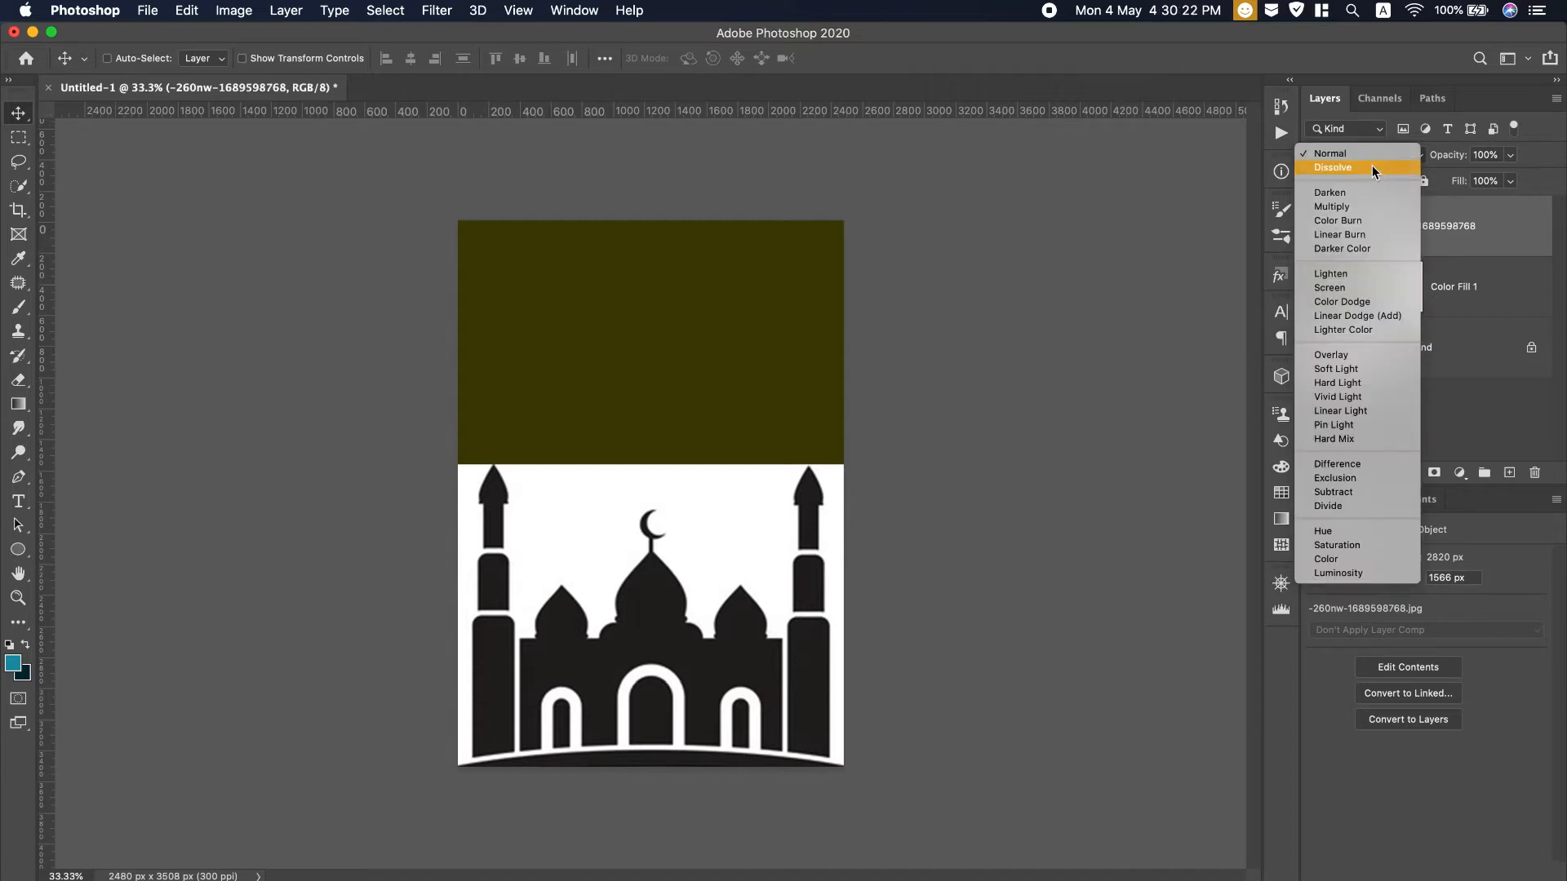
click(1351, 219)
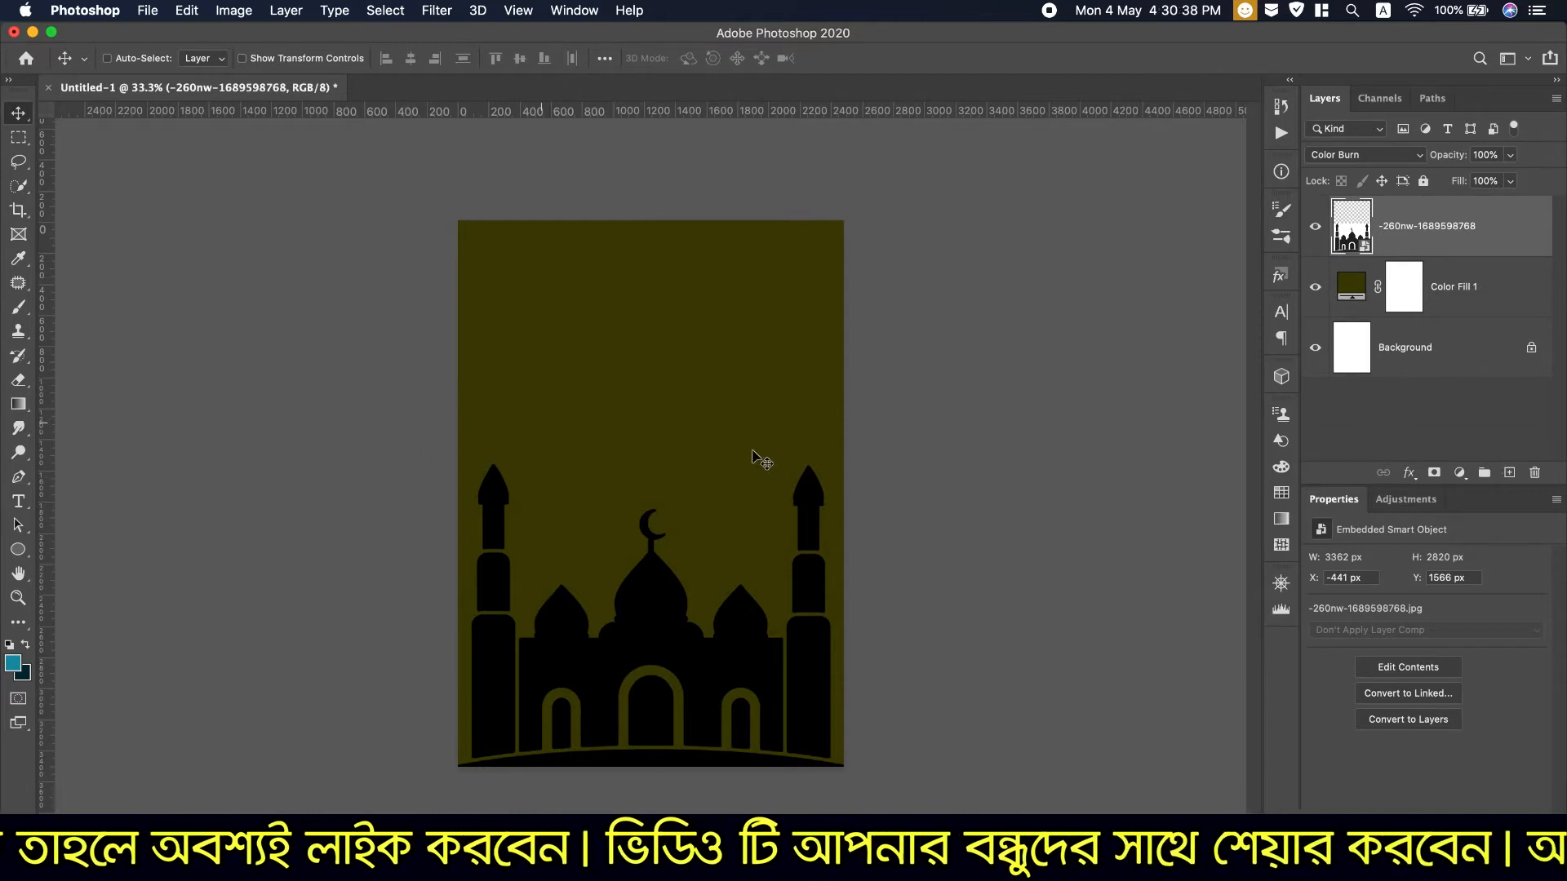
Copy the line "Your Presents" from the pull-down notes and return to the poster with no layer selected
scroll(949, 7, down, 2)
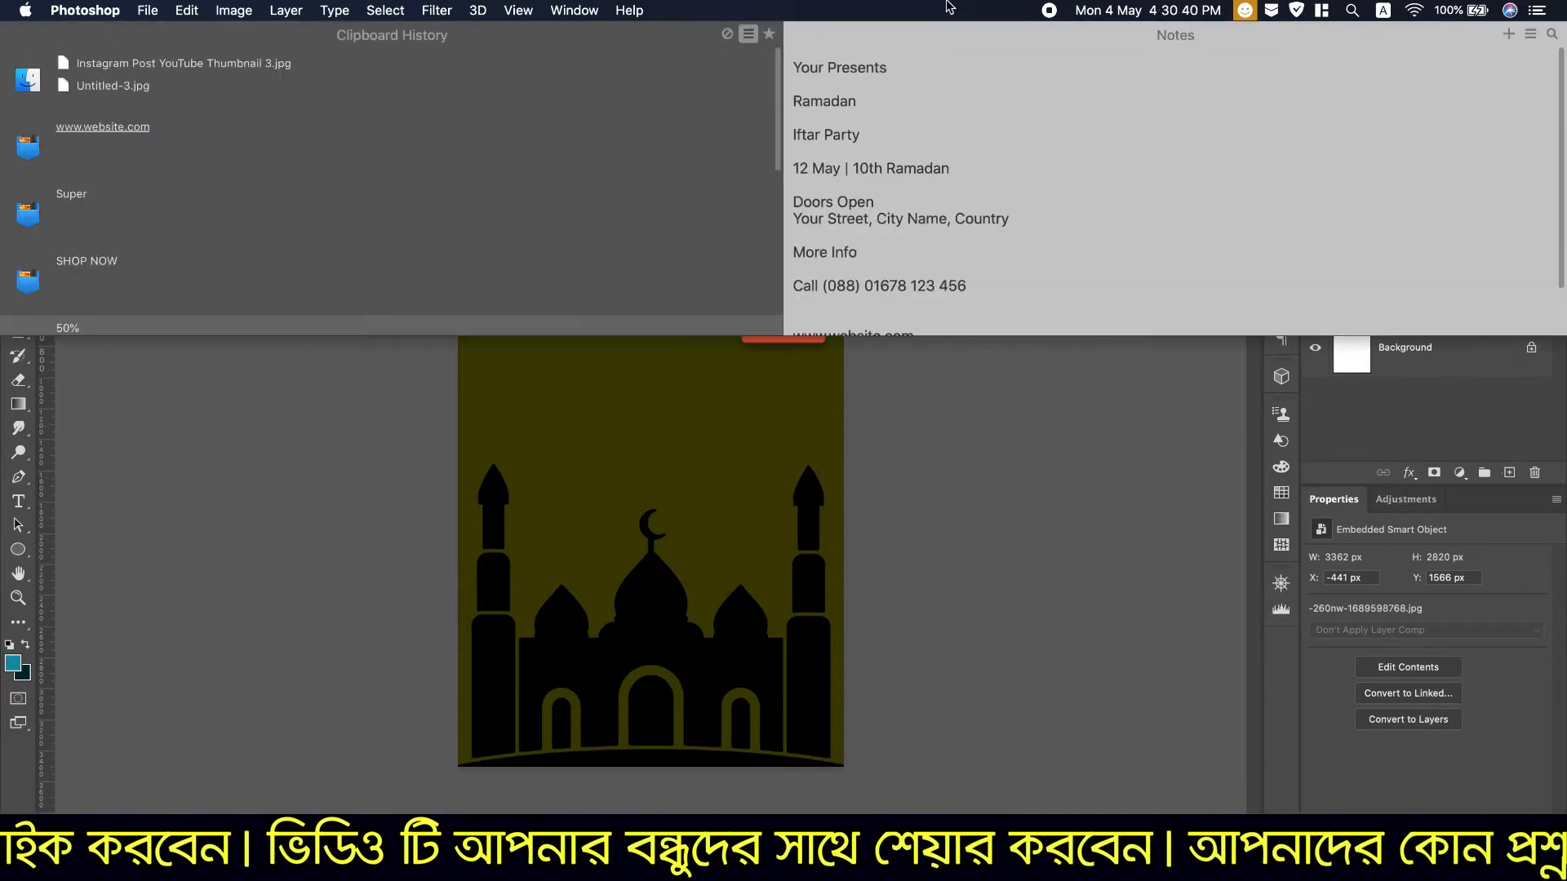
drag(797, 59, 920, 61)
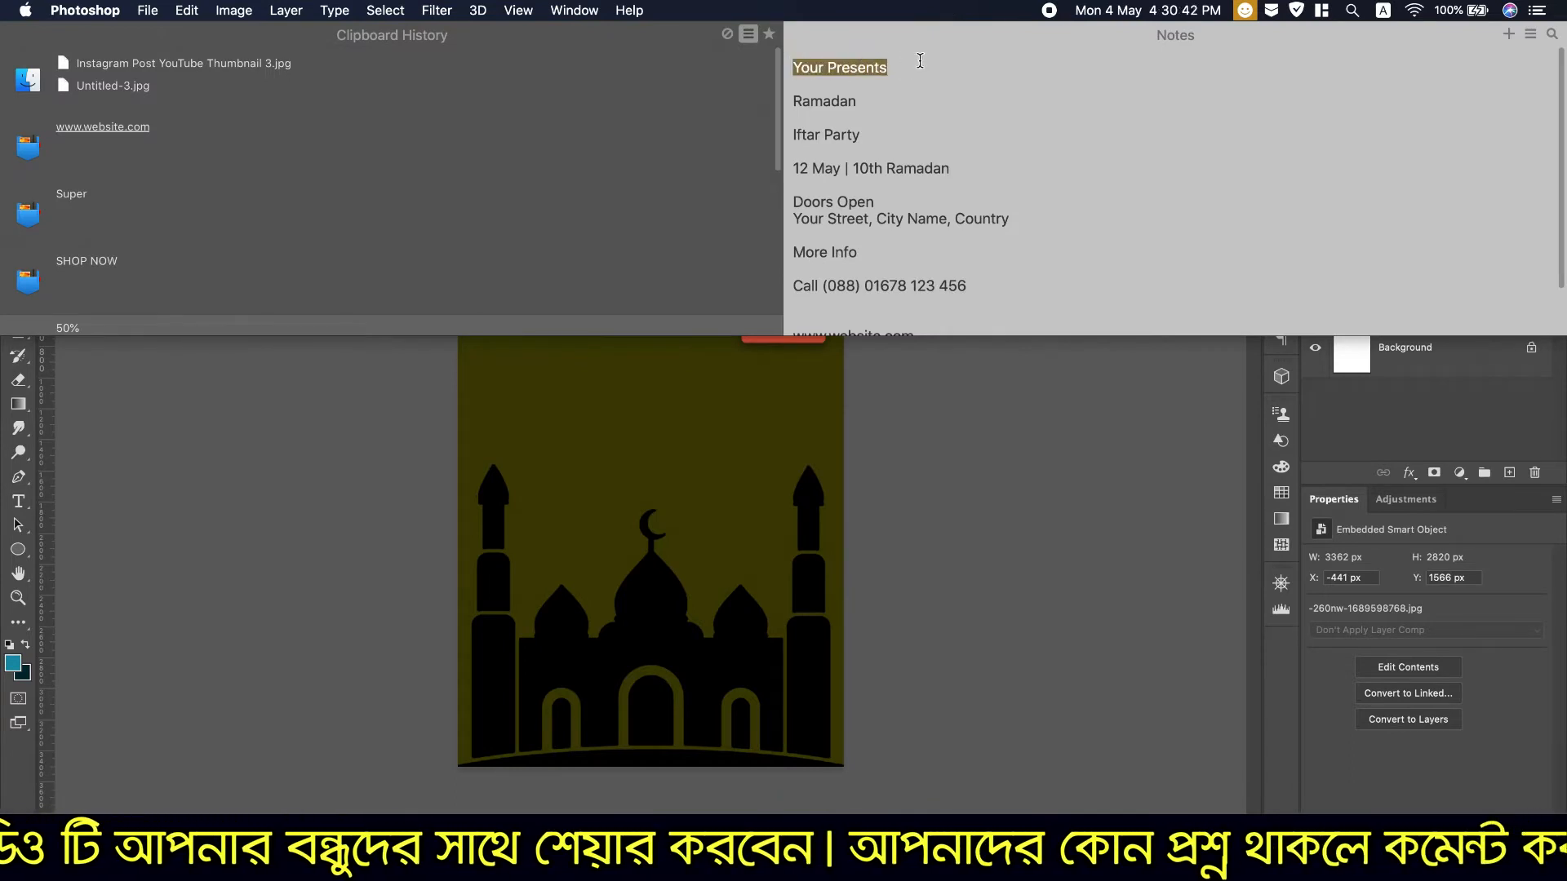
right_click(862, 61)
click(925, 173)
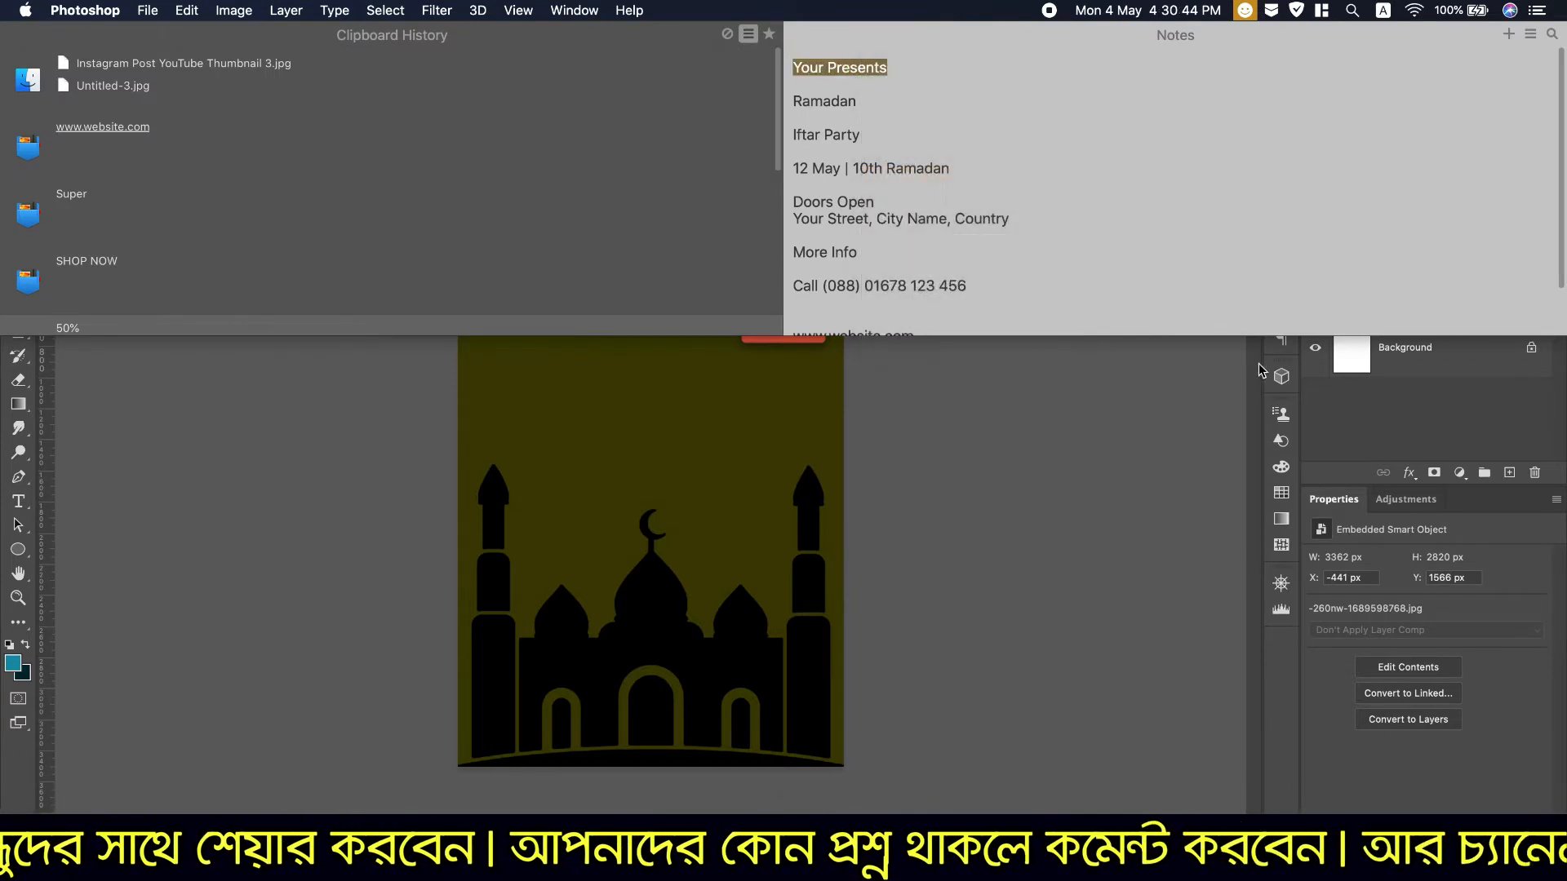
click(1340, 399)
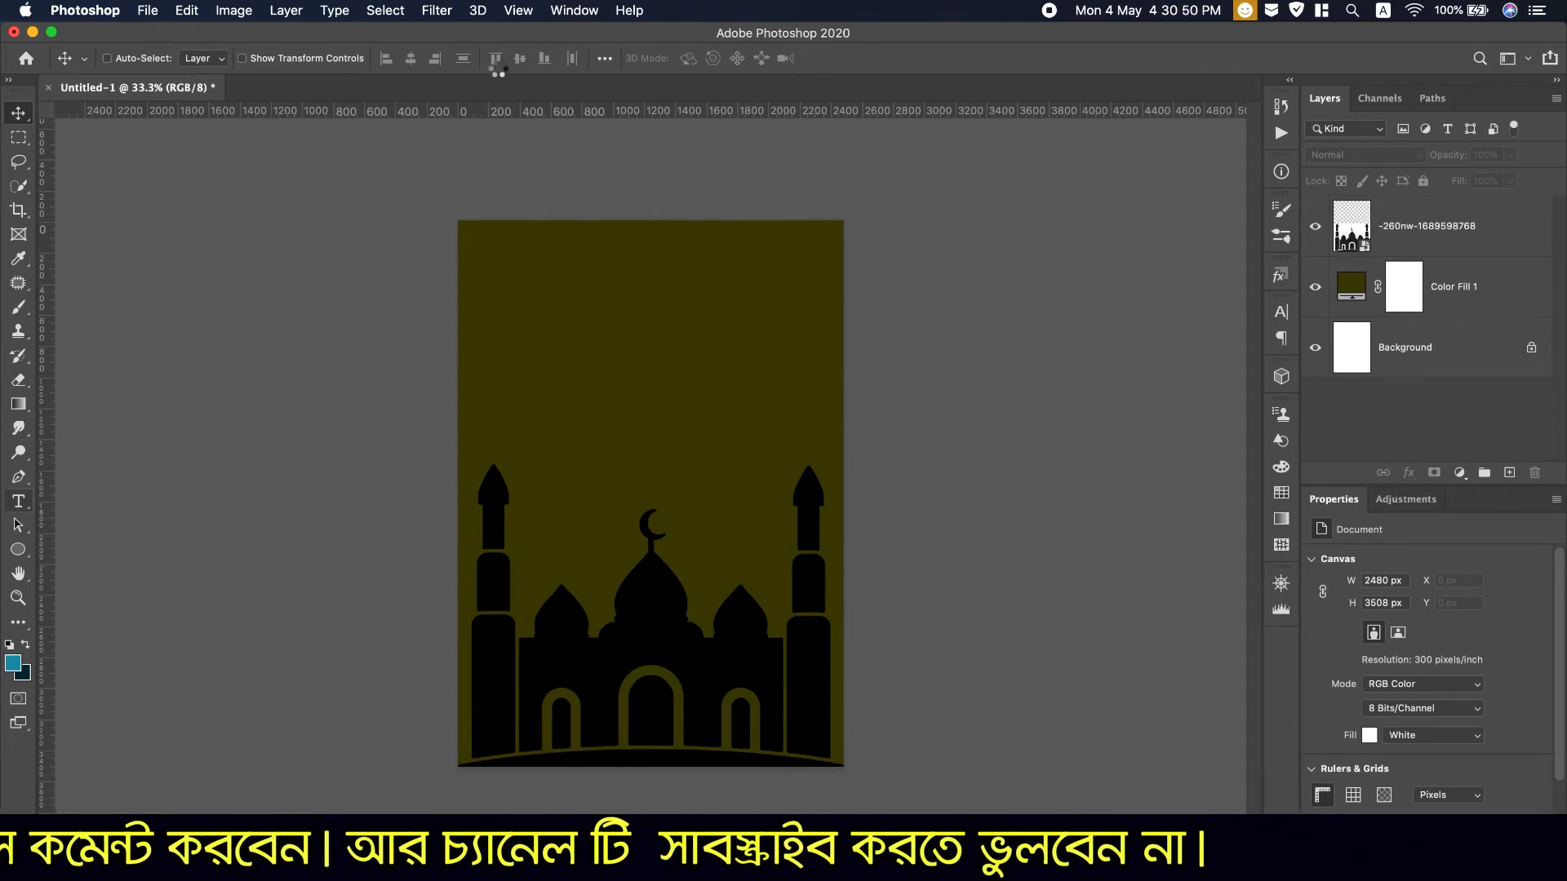
Add margin guides just inside all four page edges, two horizontal and two vertical
key(t)
drag(531, 111, 527, 248)
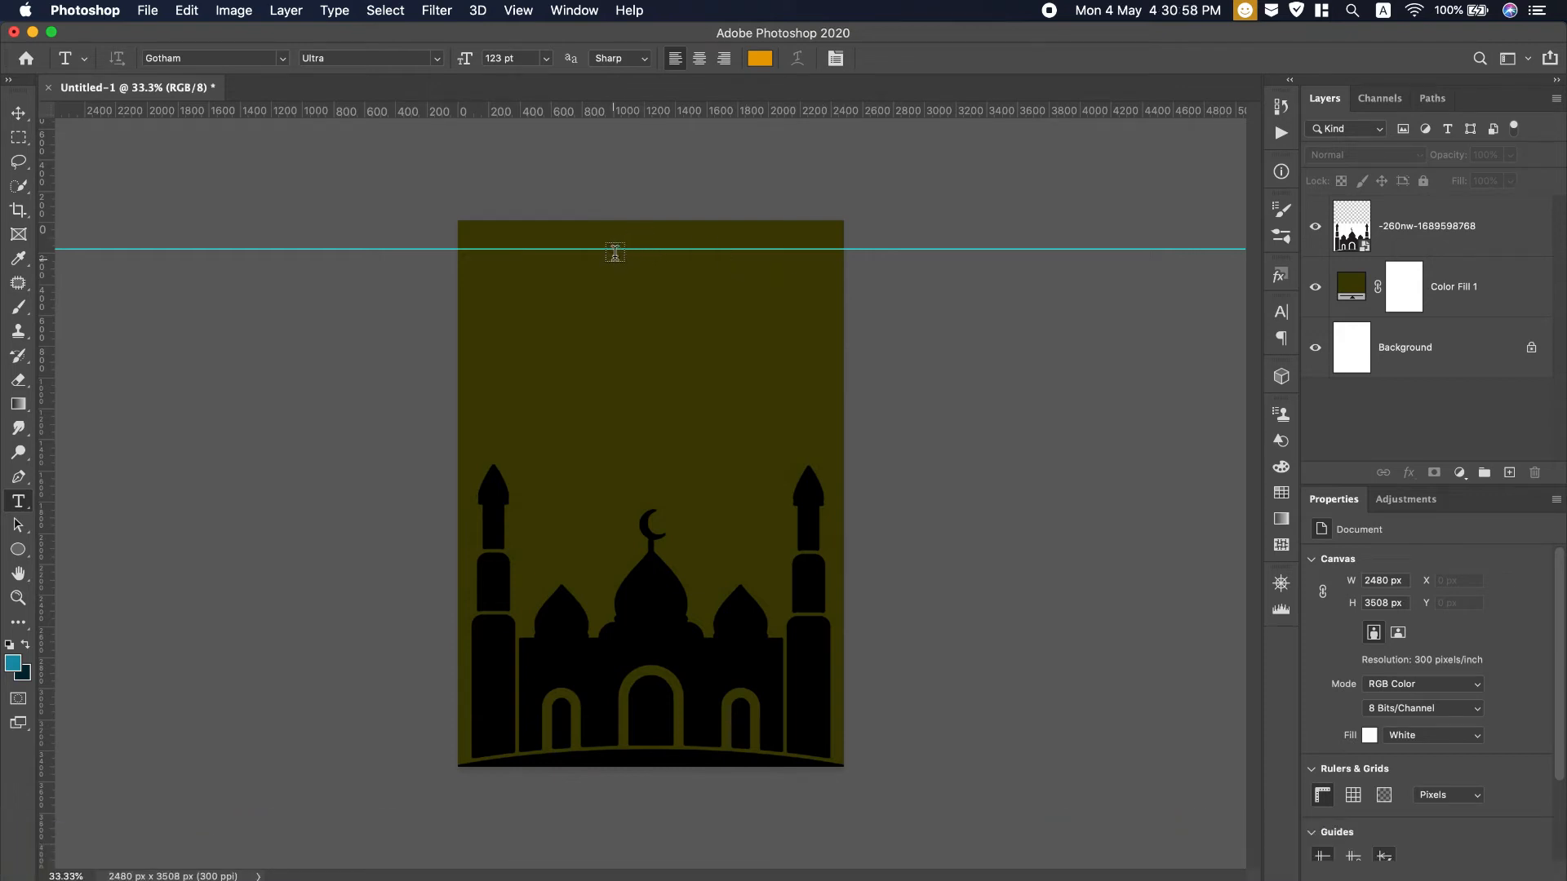
click(16, 115)
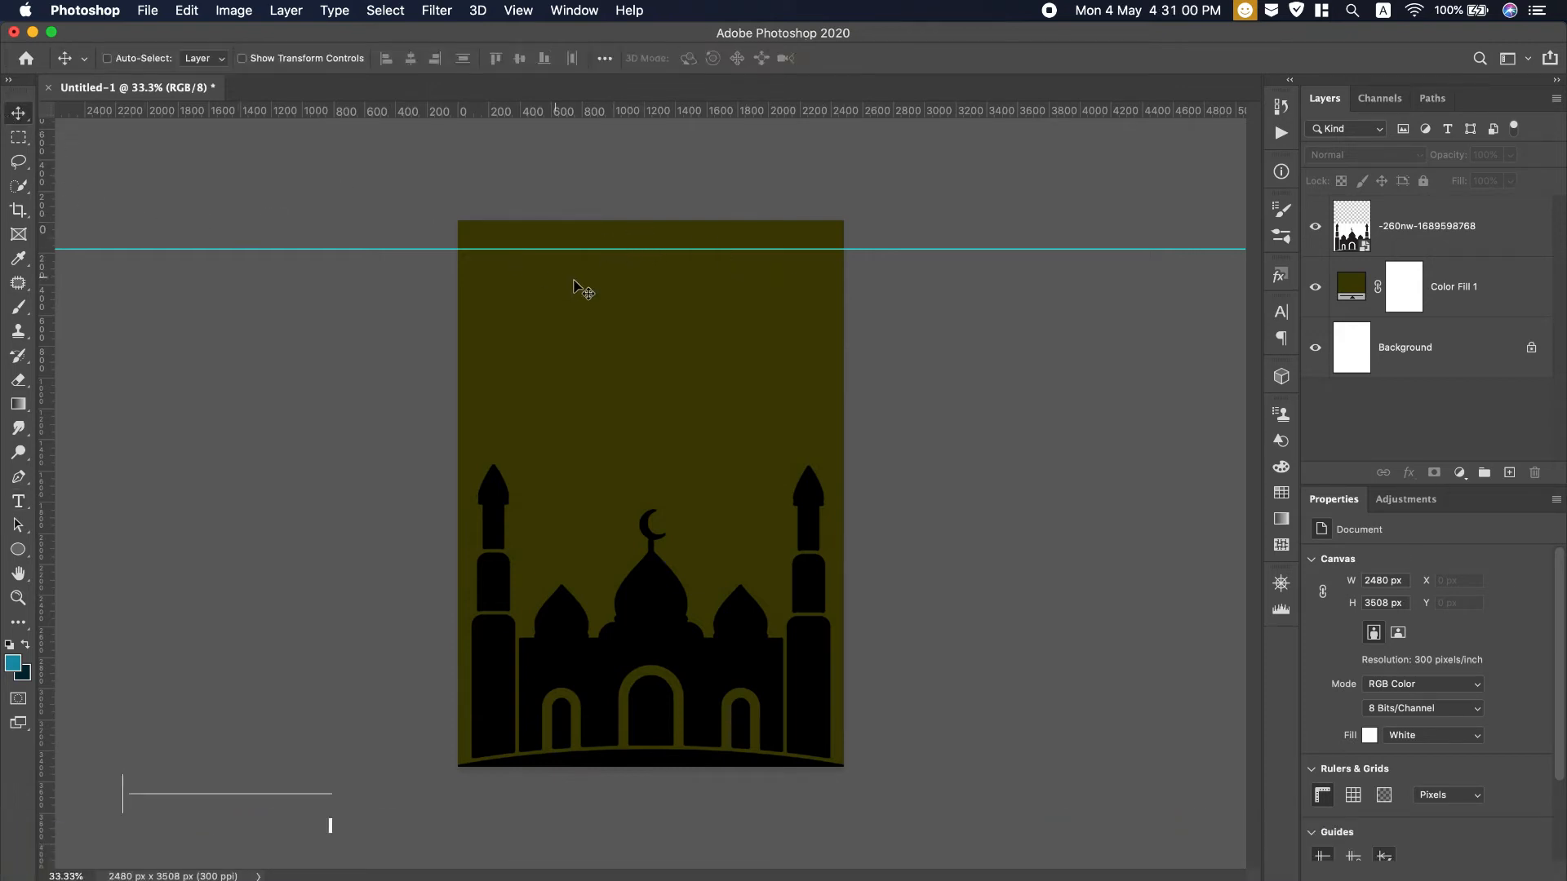
drag(612, 248, 614, 241)
drag(43, 408, 471, 417)
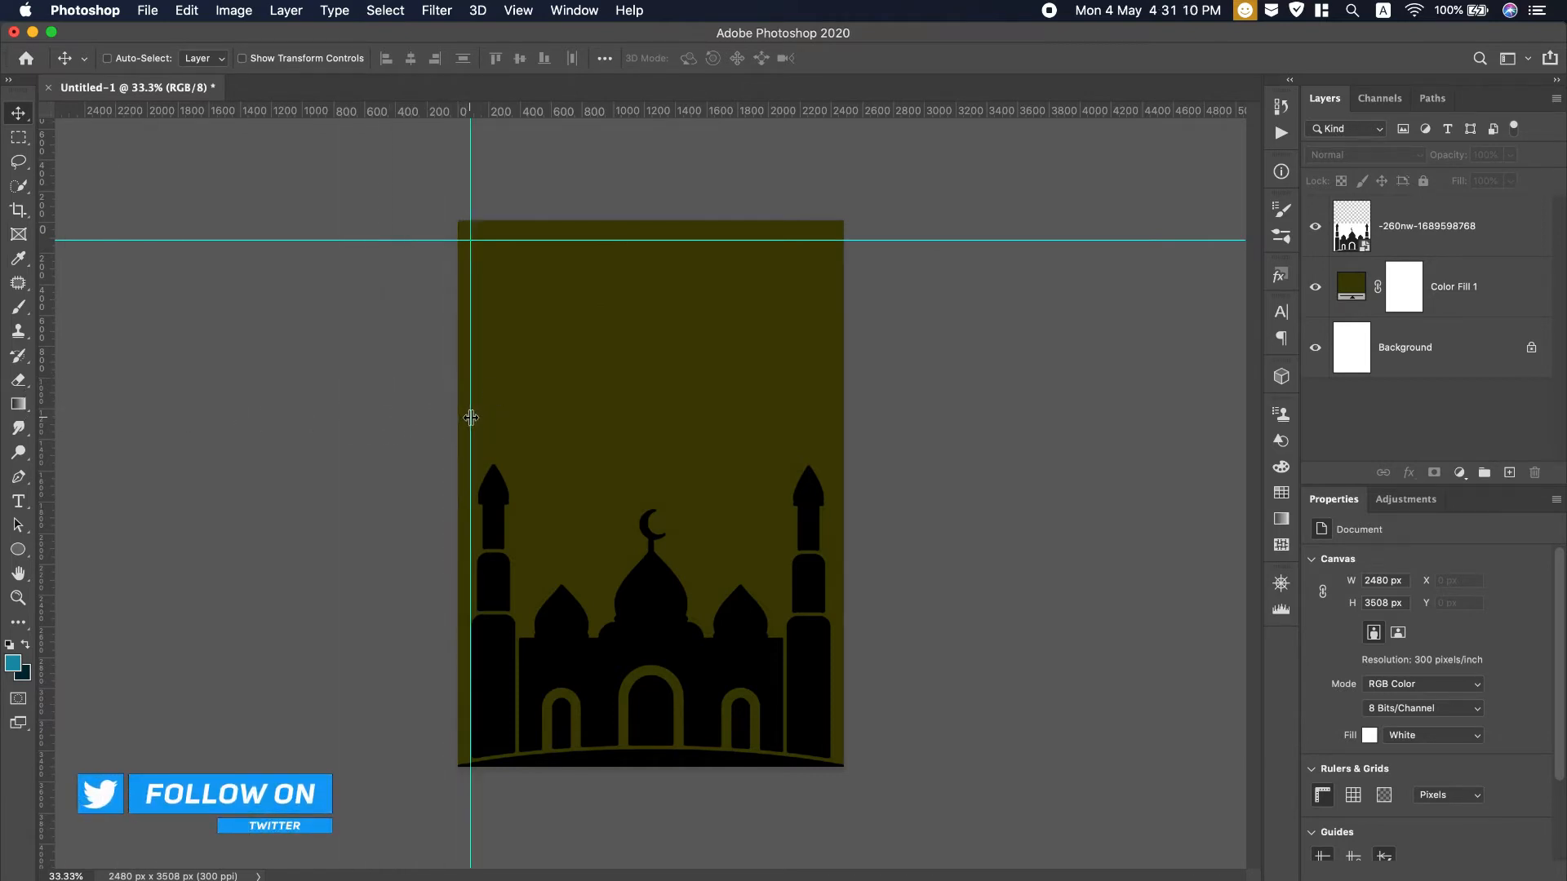
drag(42, 454, 832, 484)
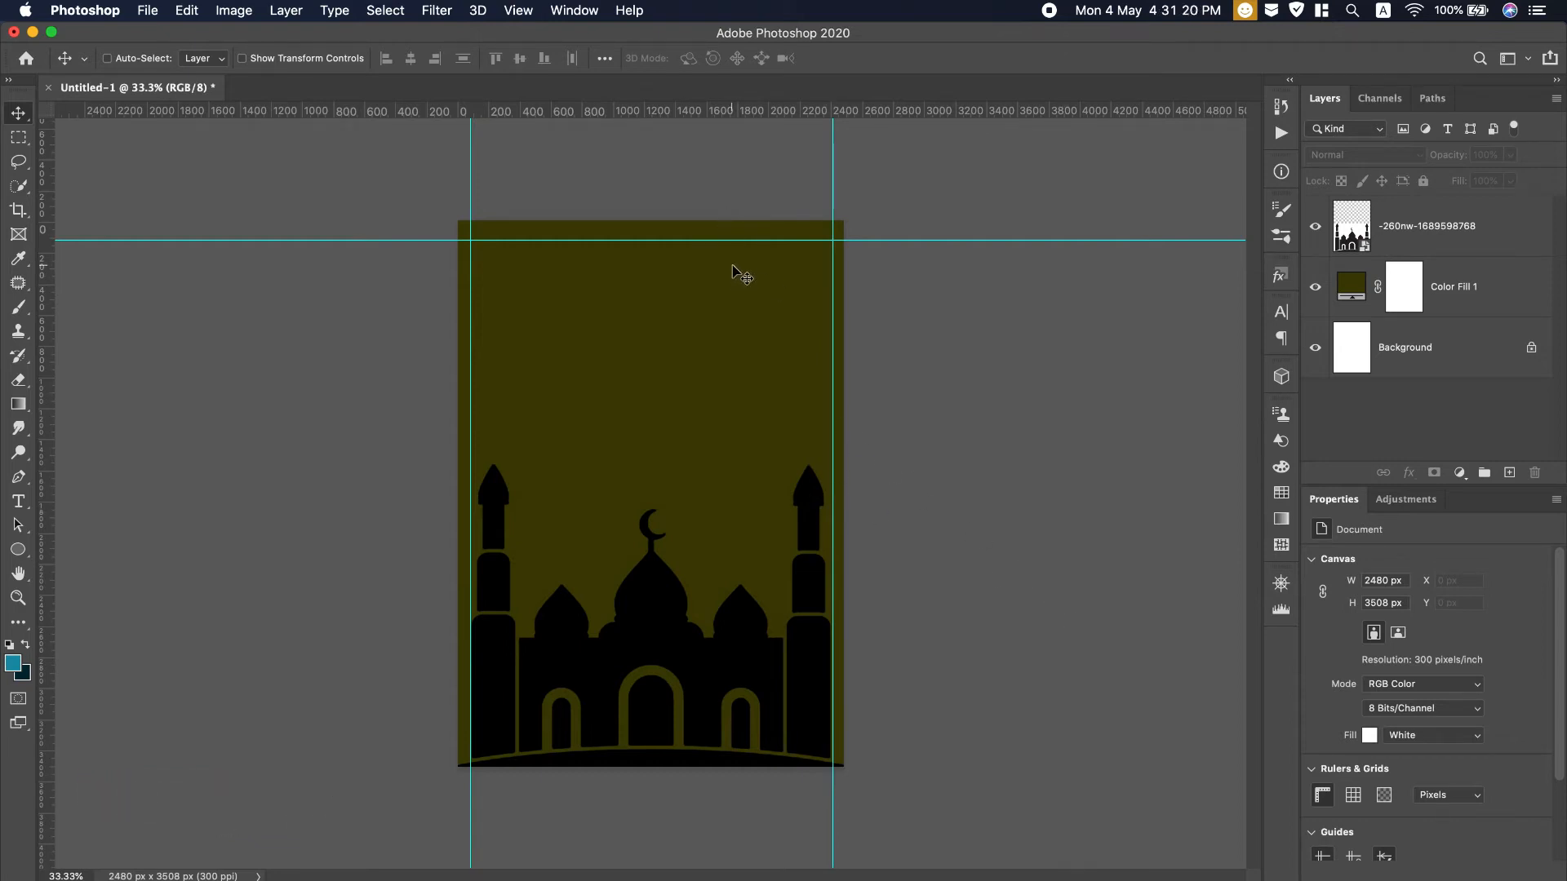
drag(650, 117, 650, 748)
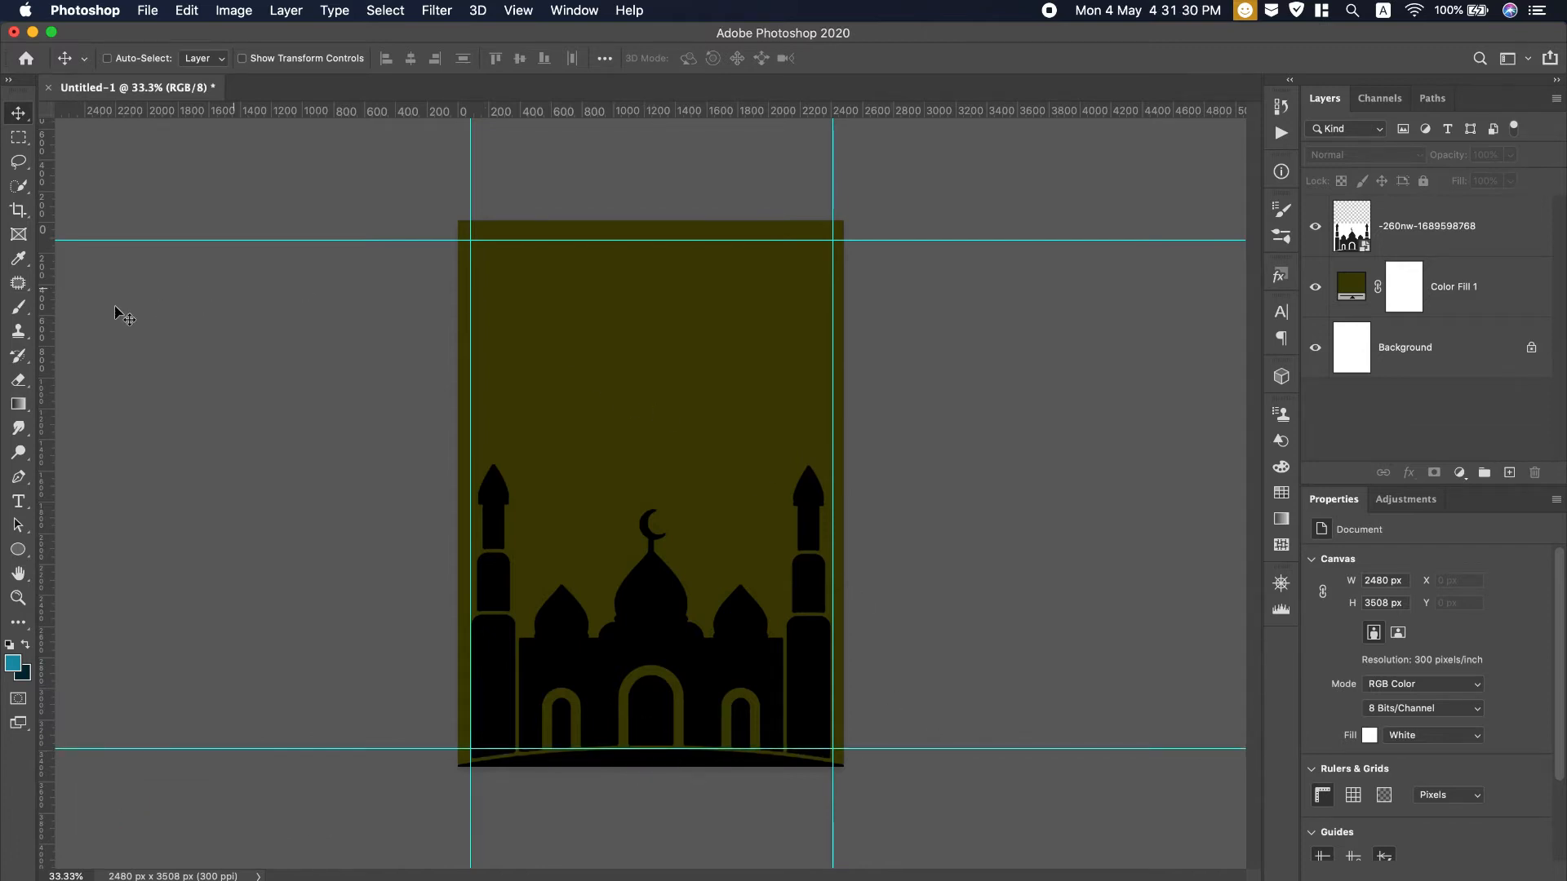
Add the copied "Your Presents" text near the top of the page and set its size to 21 pt
click(18, 502)
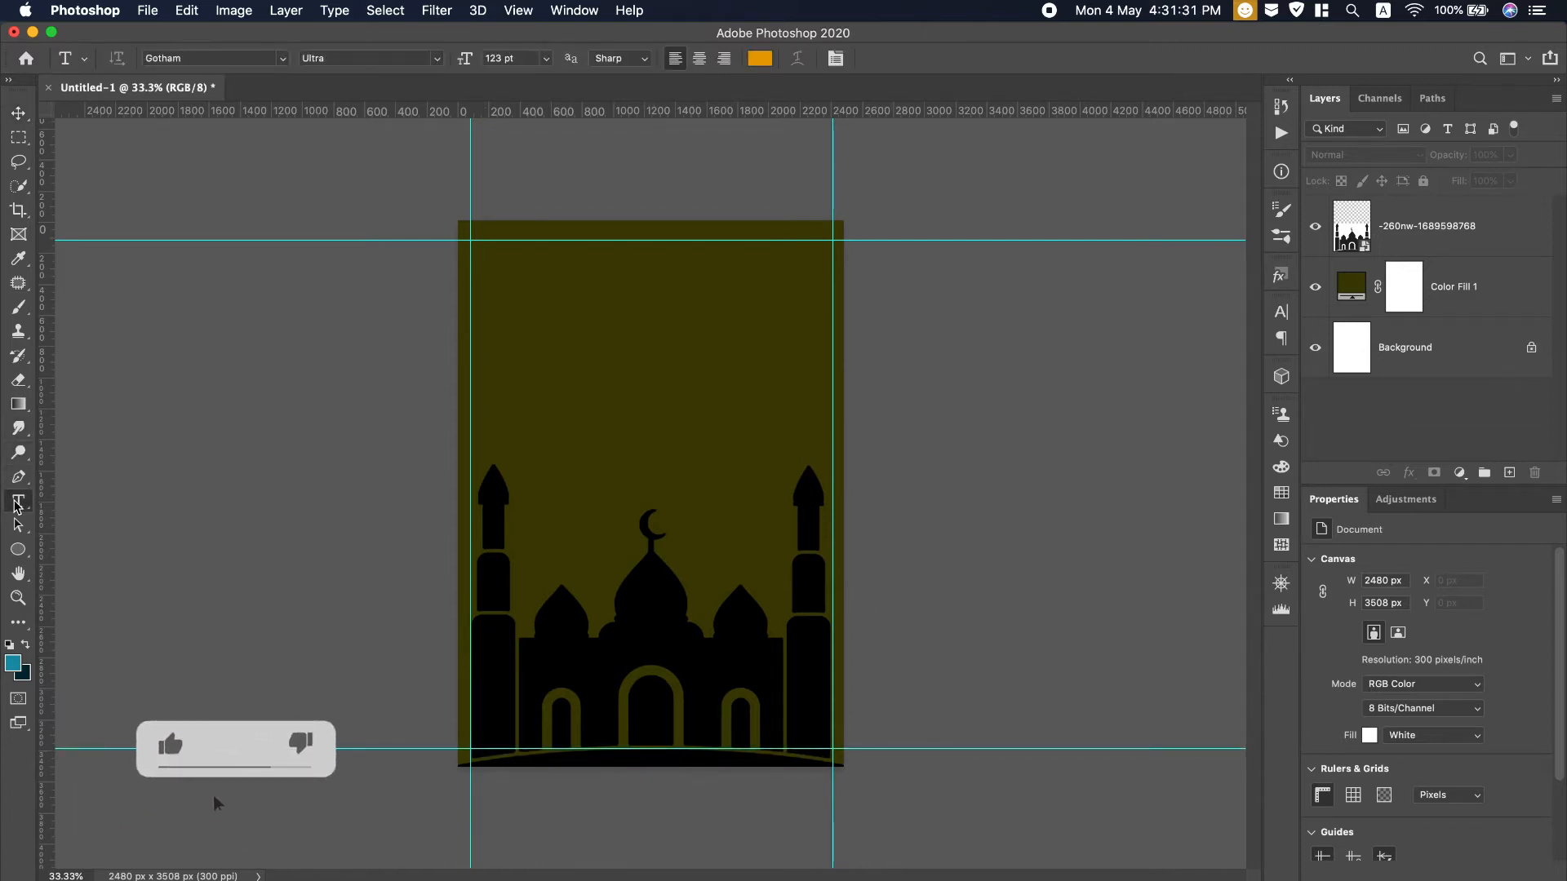
click(563, 261)
key(super+v)
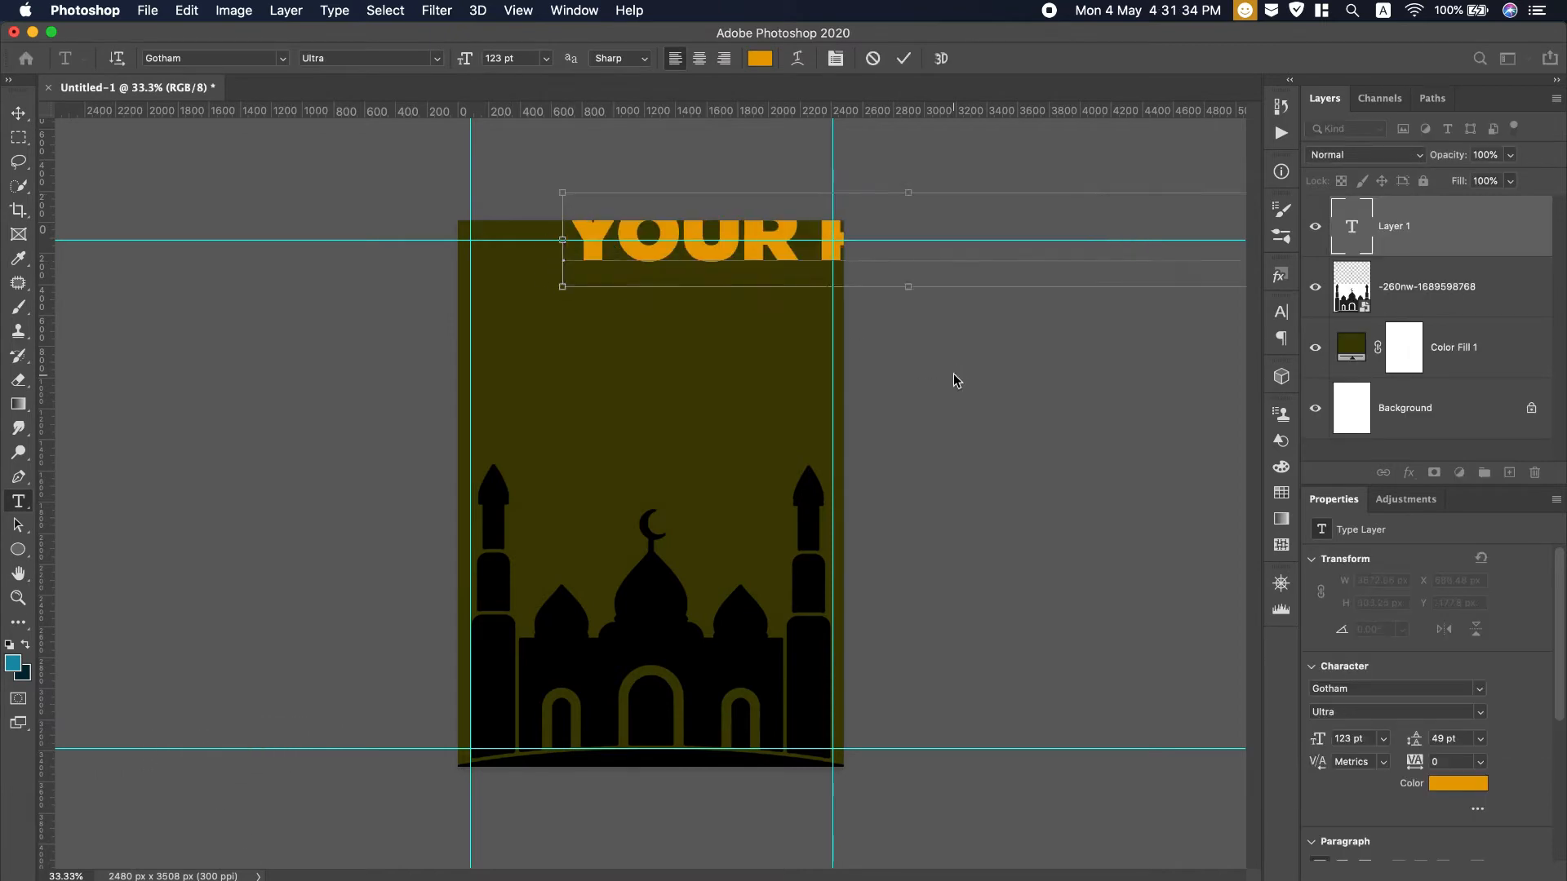
key(super+a)
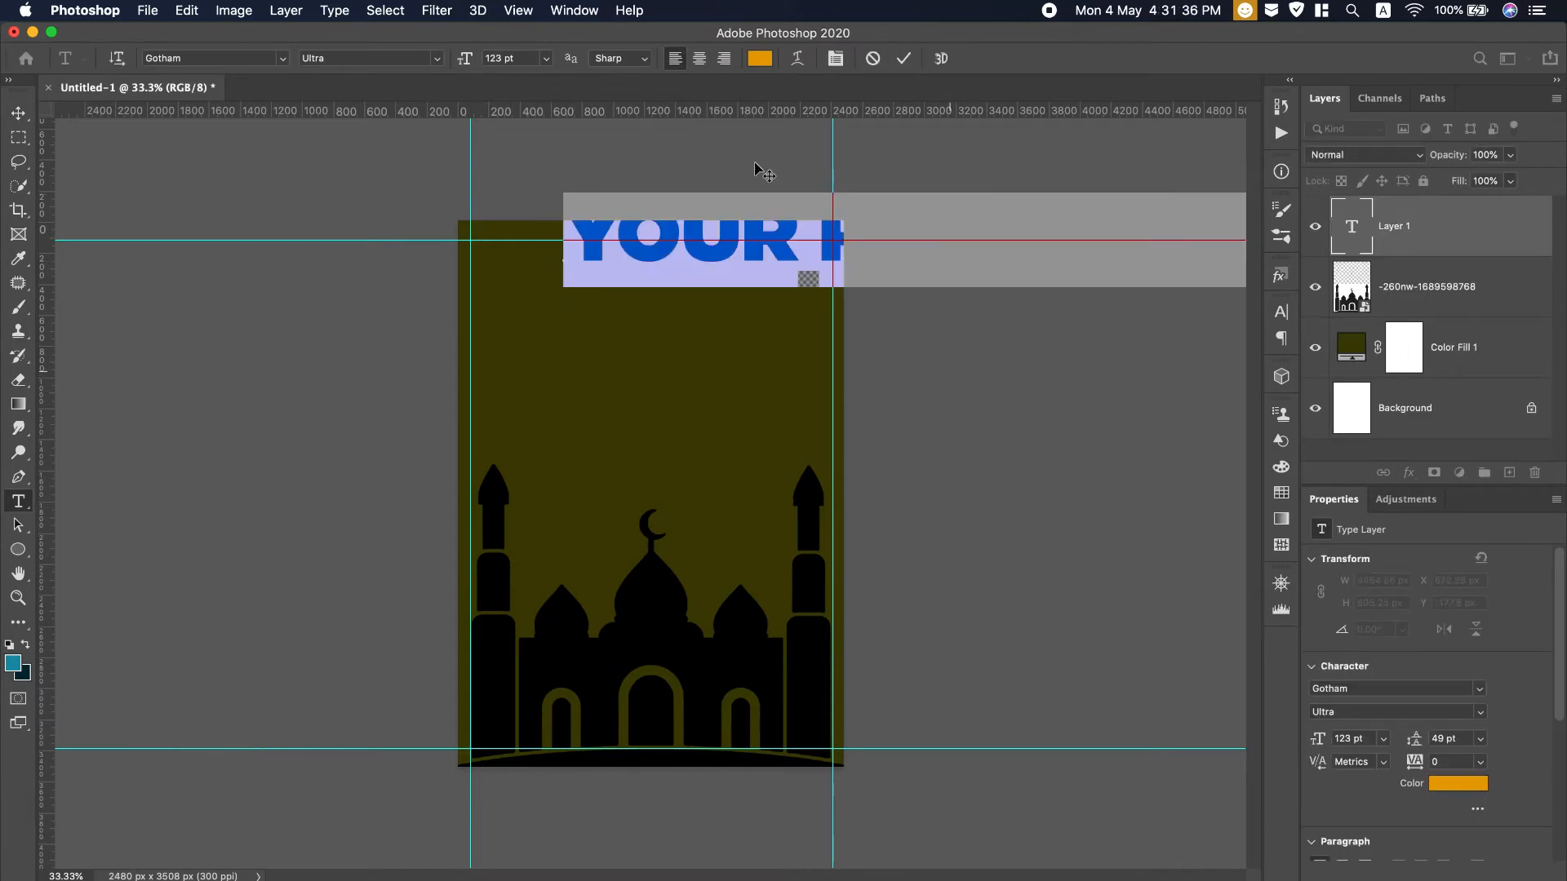
drag(454, 55, 375, 56)
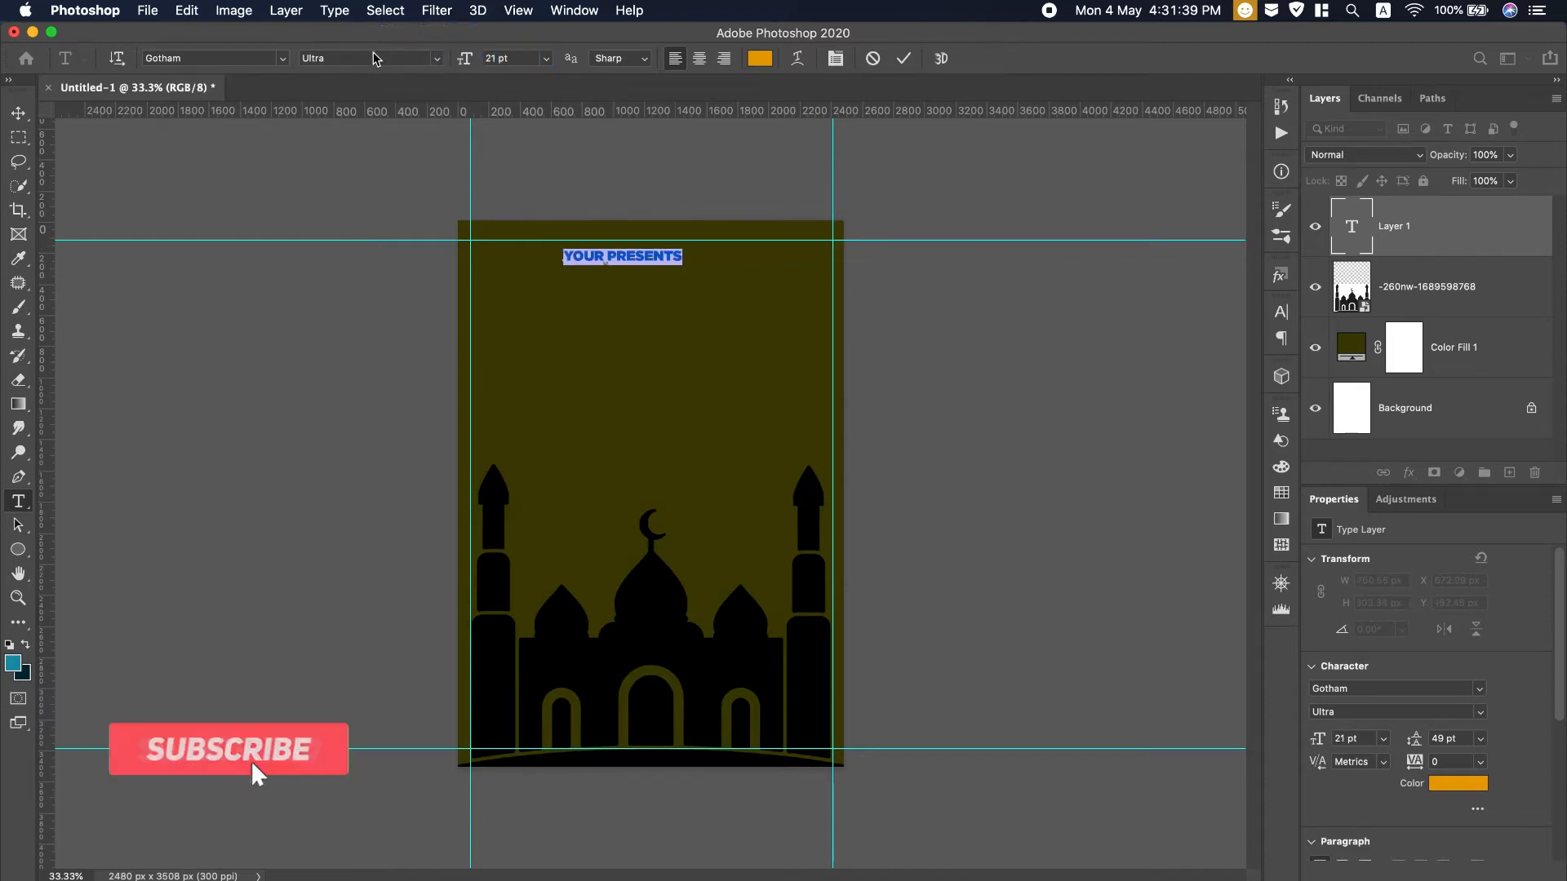
Change the "Your Presents" text to the Montserrat font in the Light style
click(281, 64)
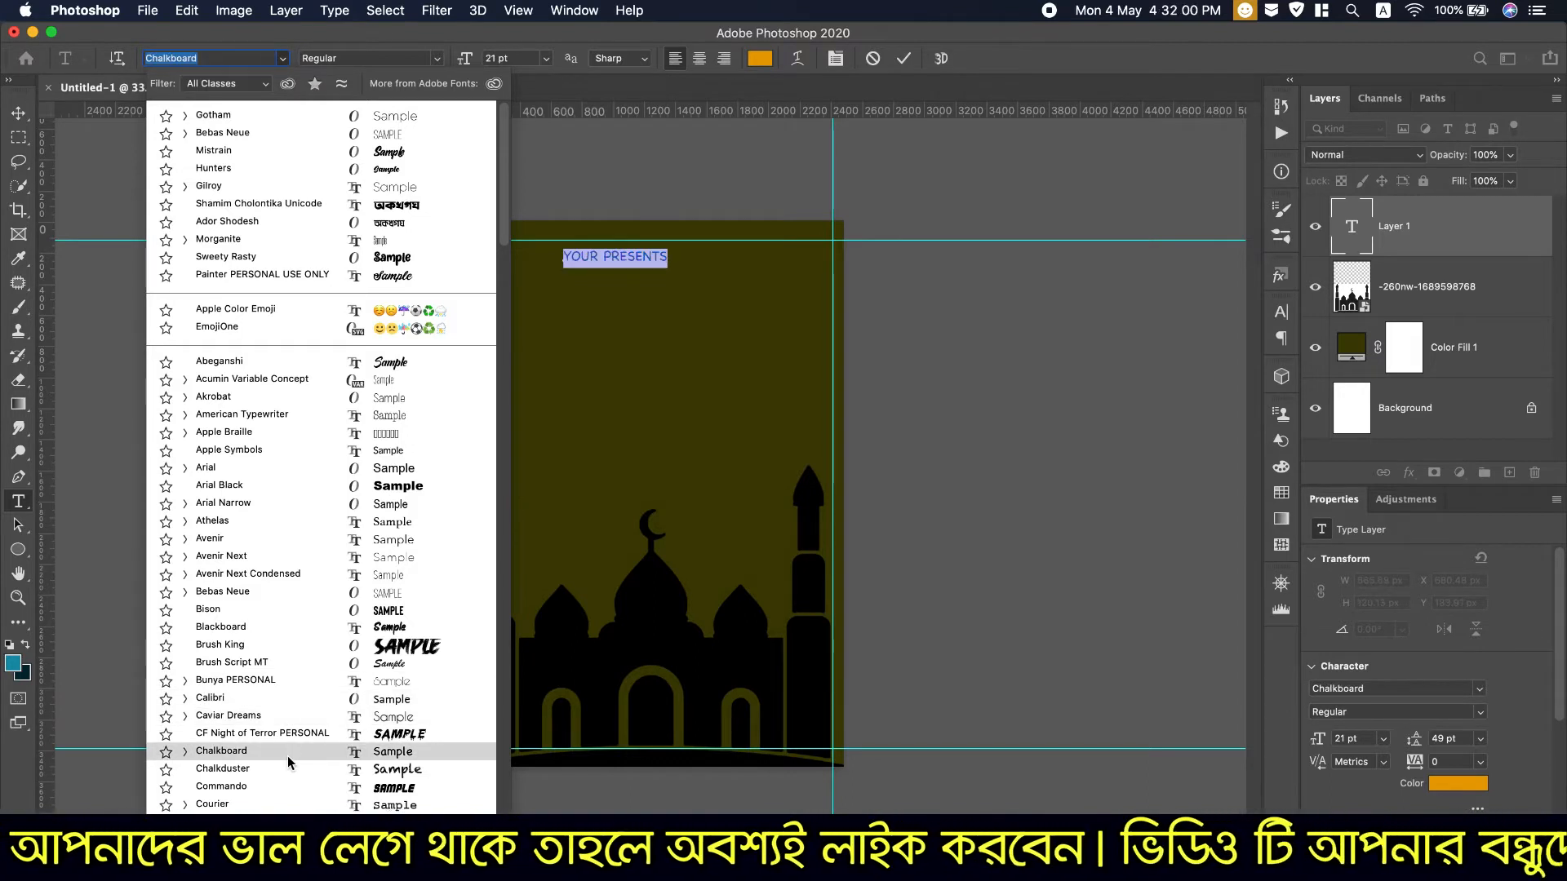
scroll(287, 756, down, 5)
scroll(287, 756, down, 1)
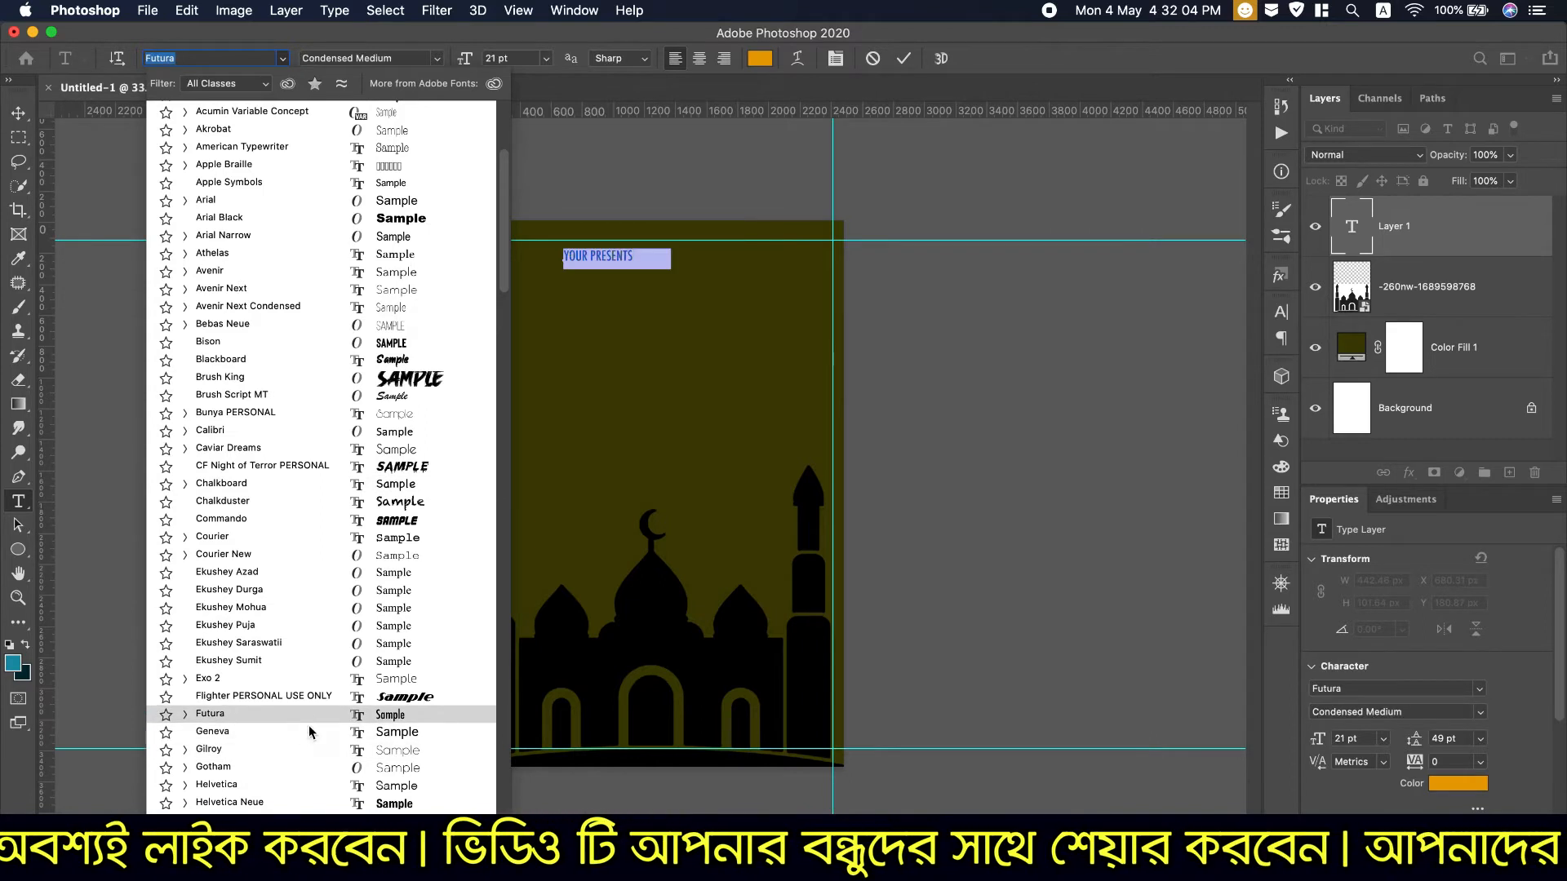
scroll(308, 724, down, 2)
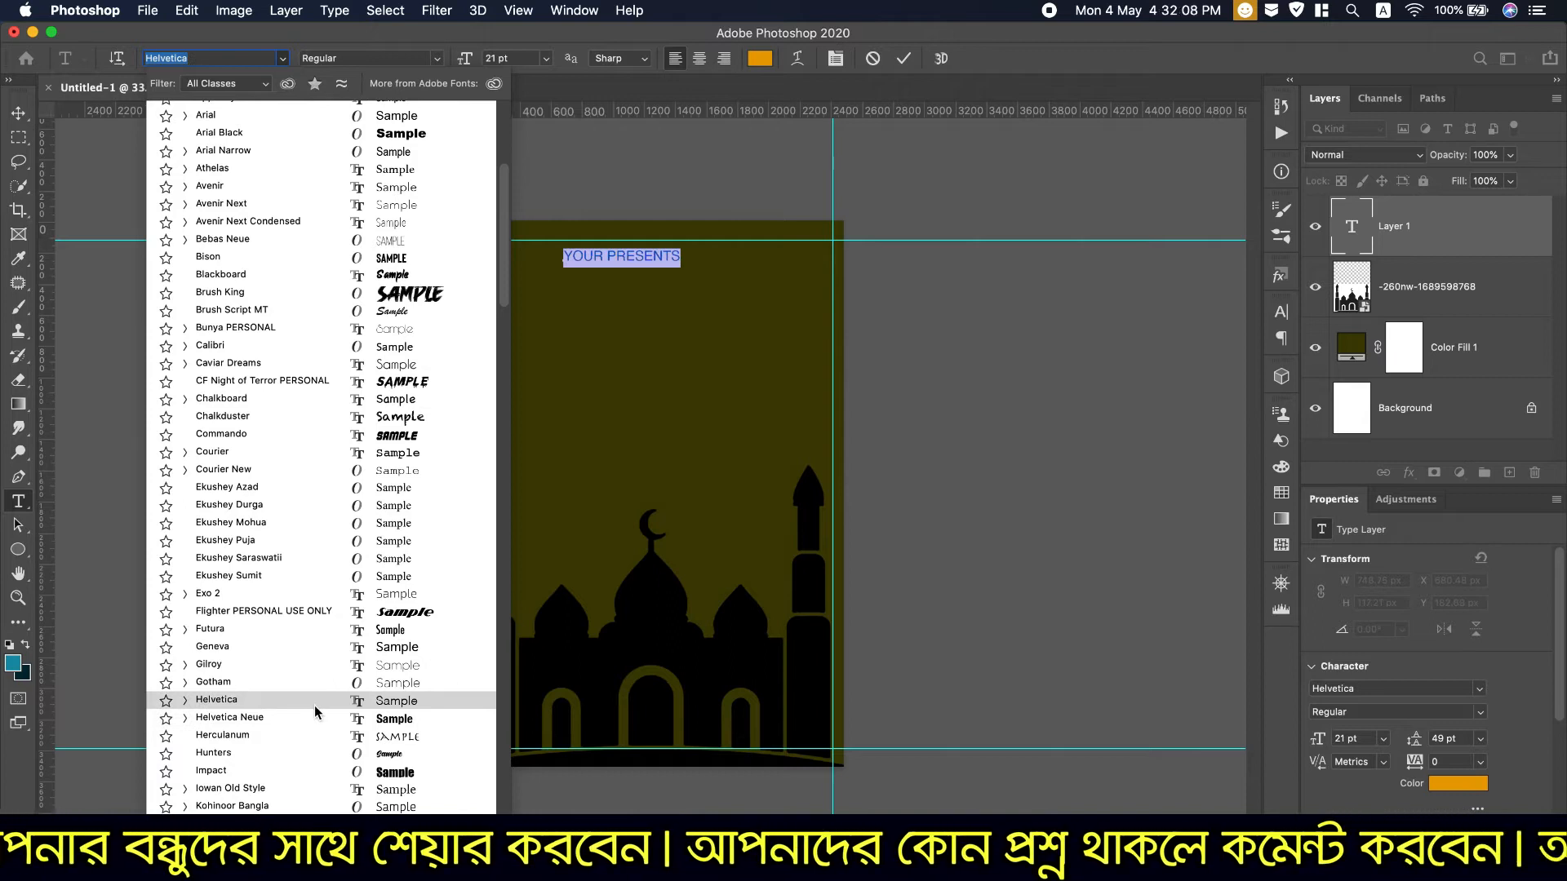
scroll(311, 713, down, 5)
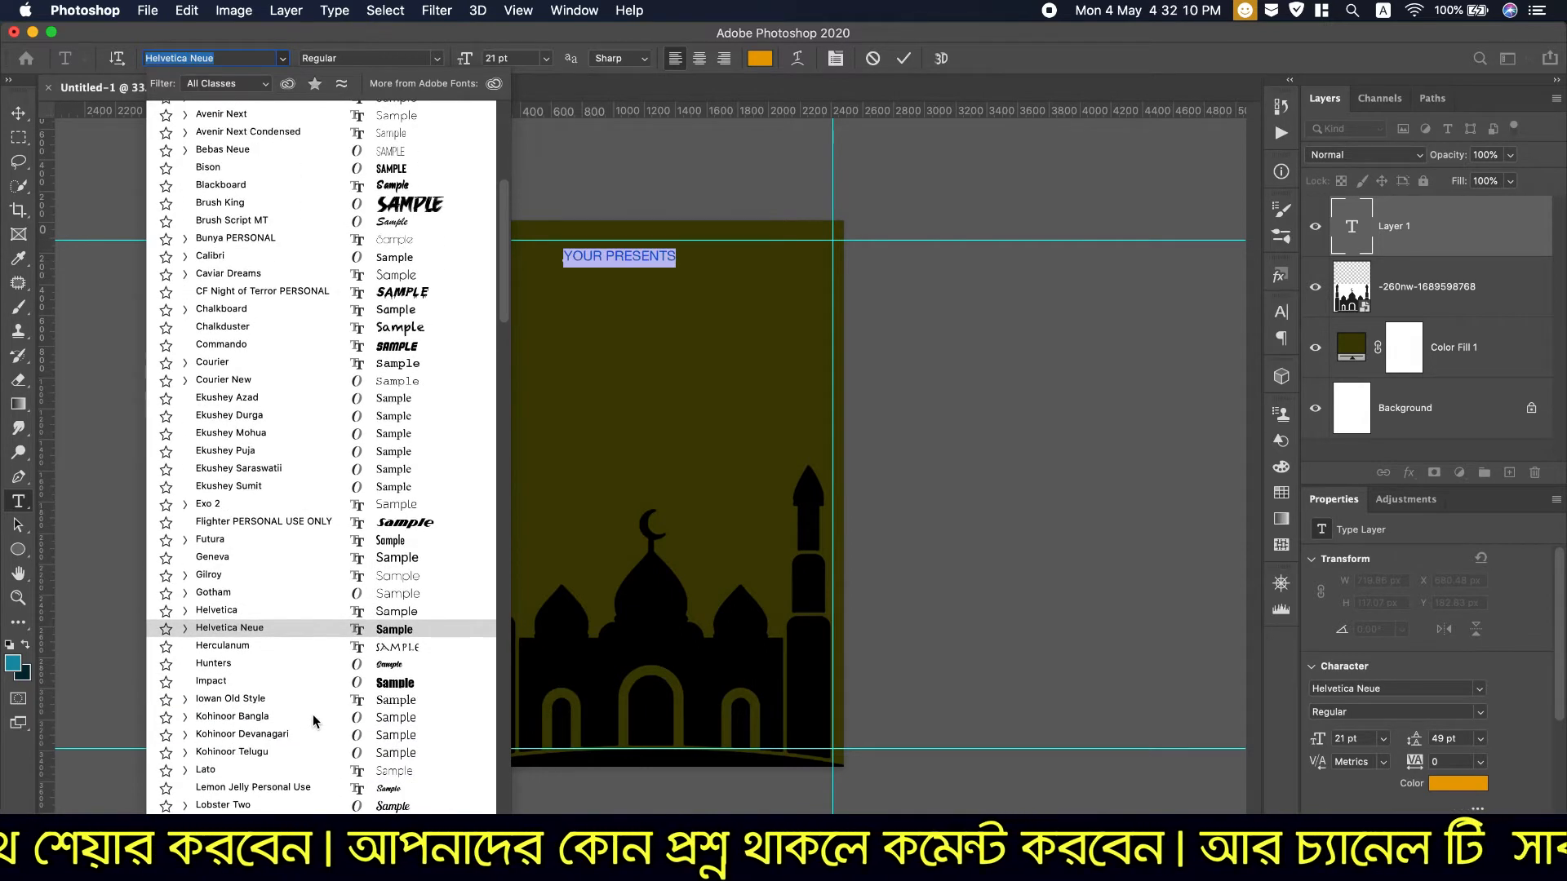
scroll(313, 719, down, 2)
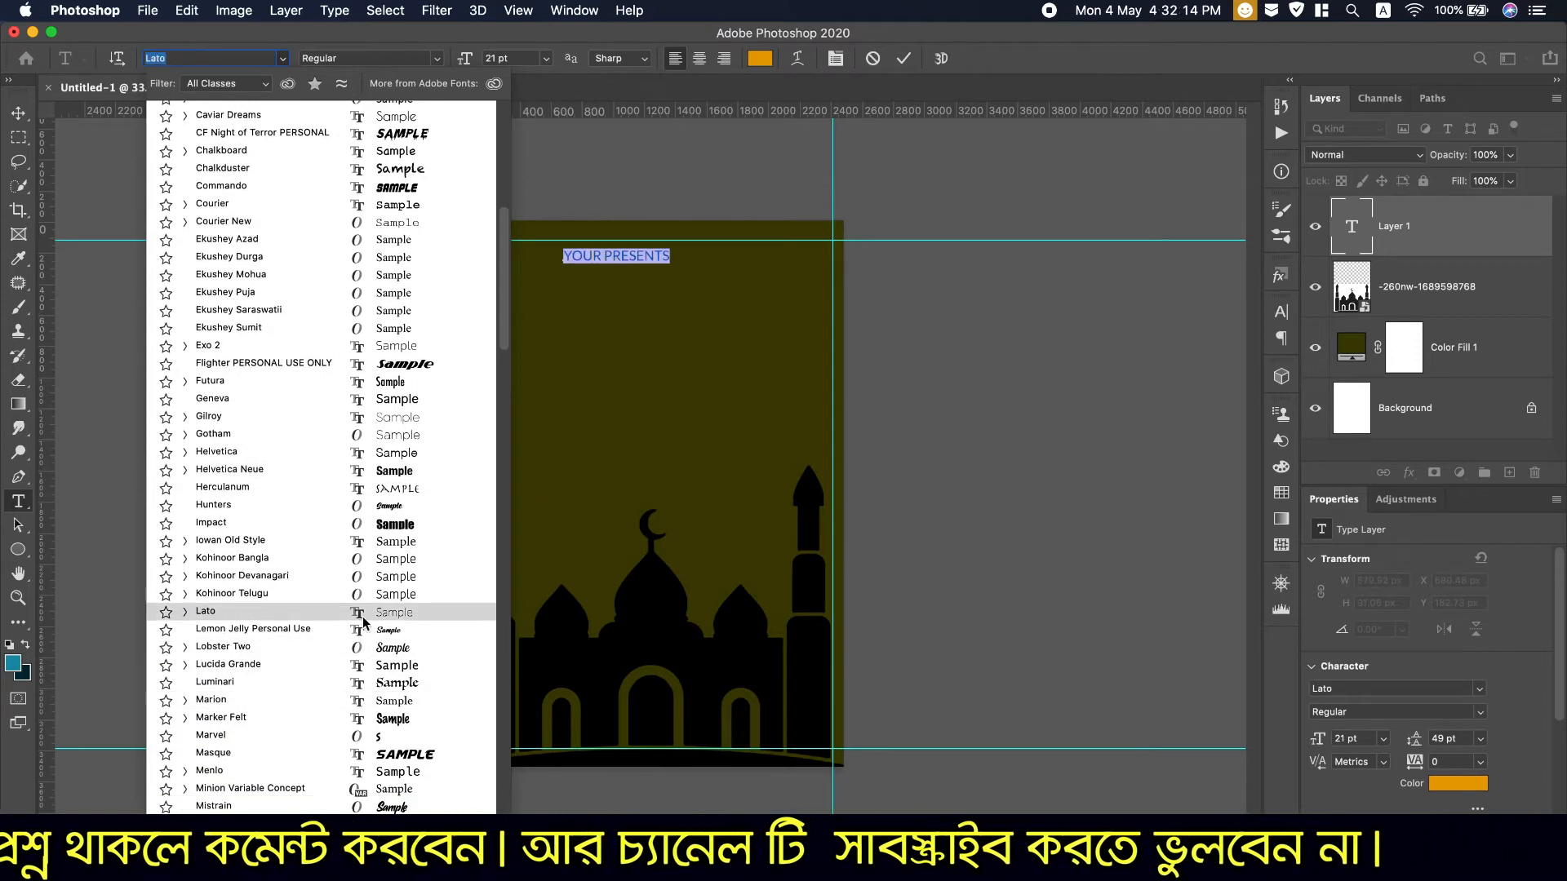
scroll(306, 722, down, 2)
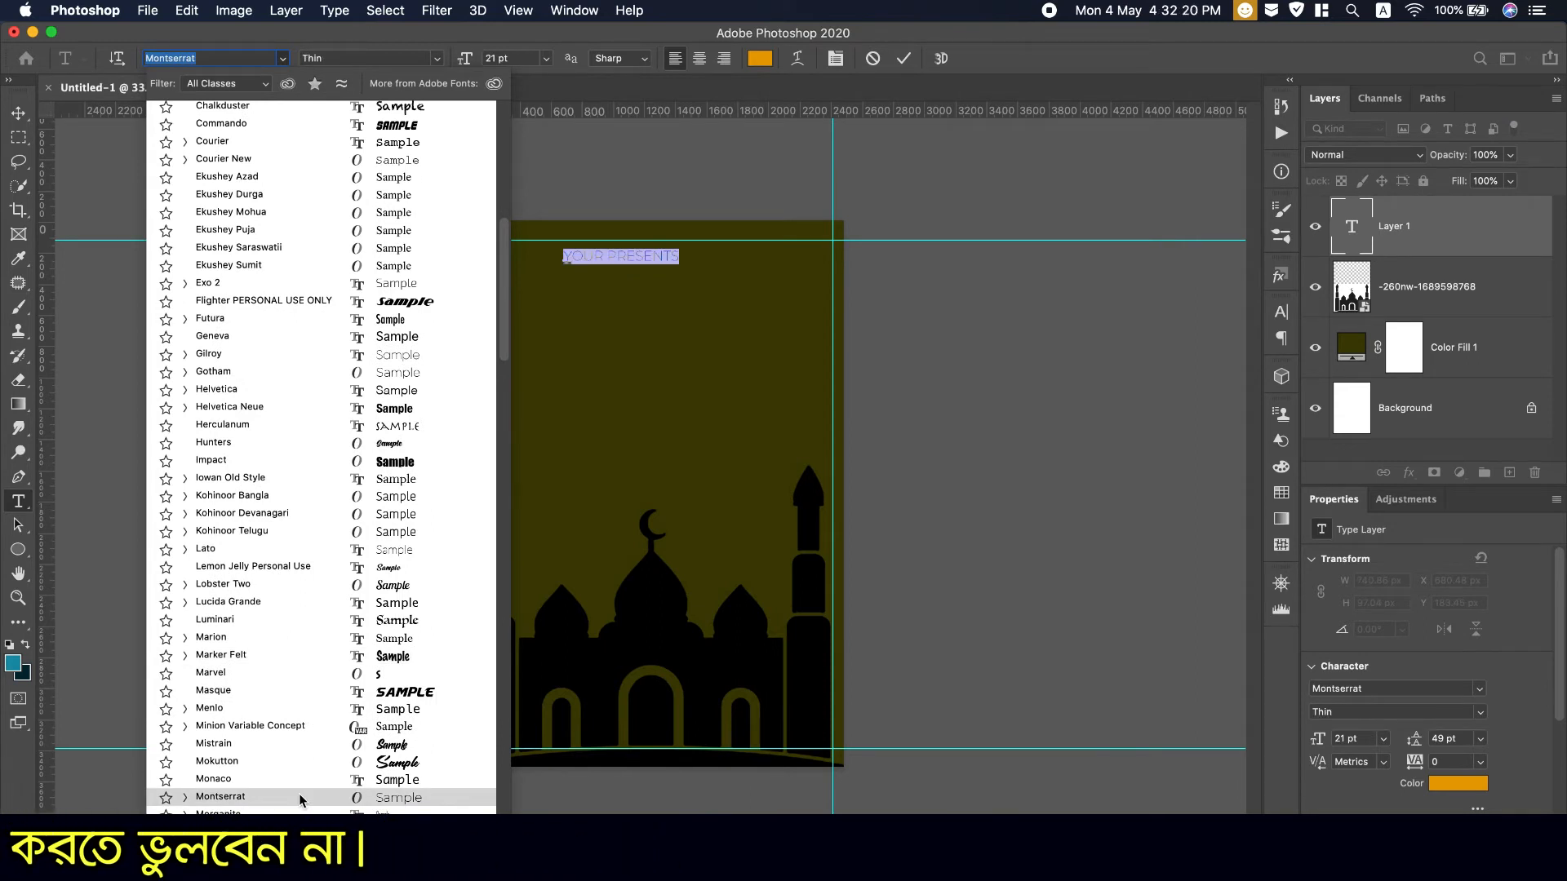
click(298, 795)
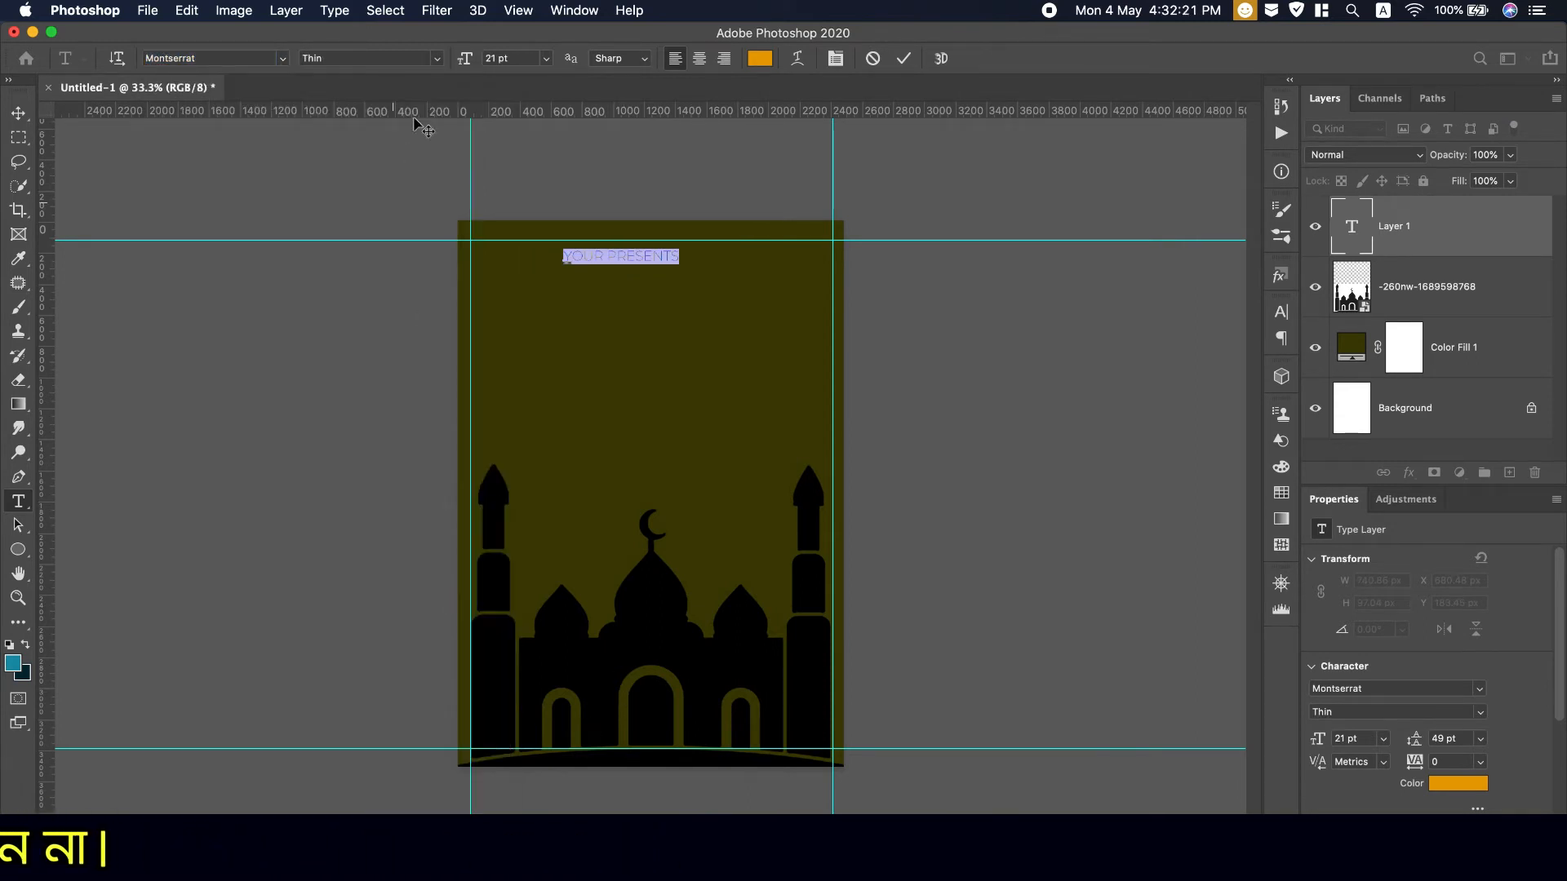
click(437, 60)
click(388, 104)
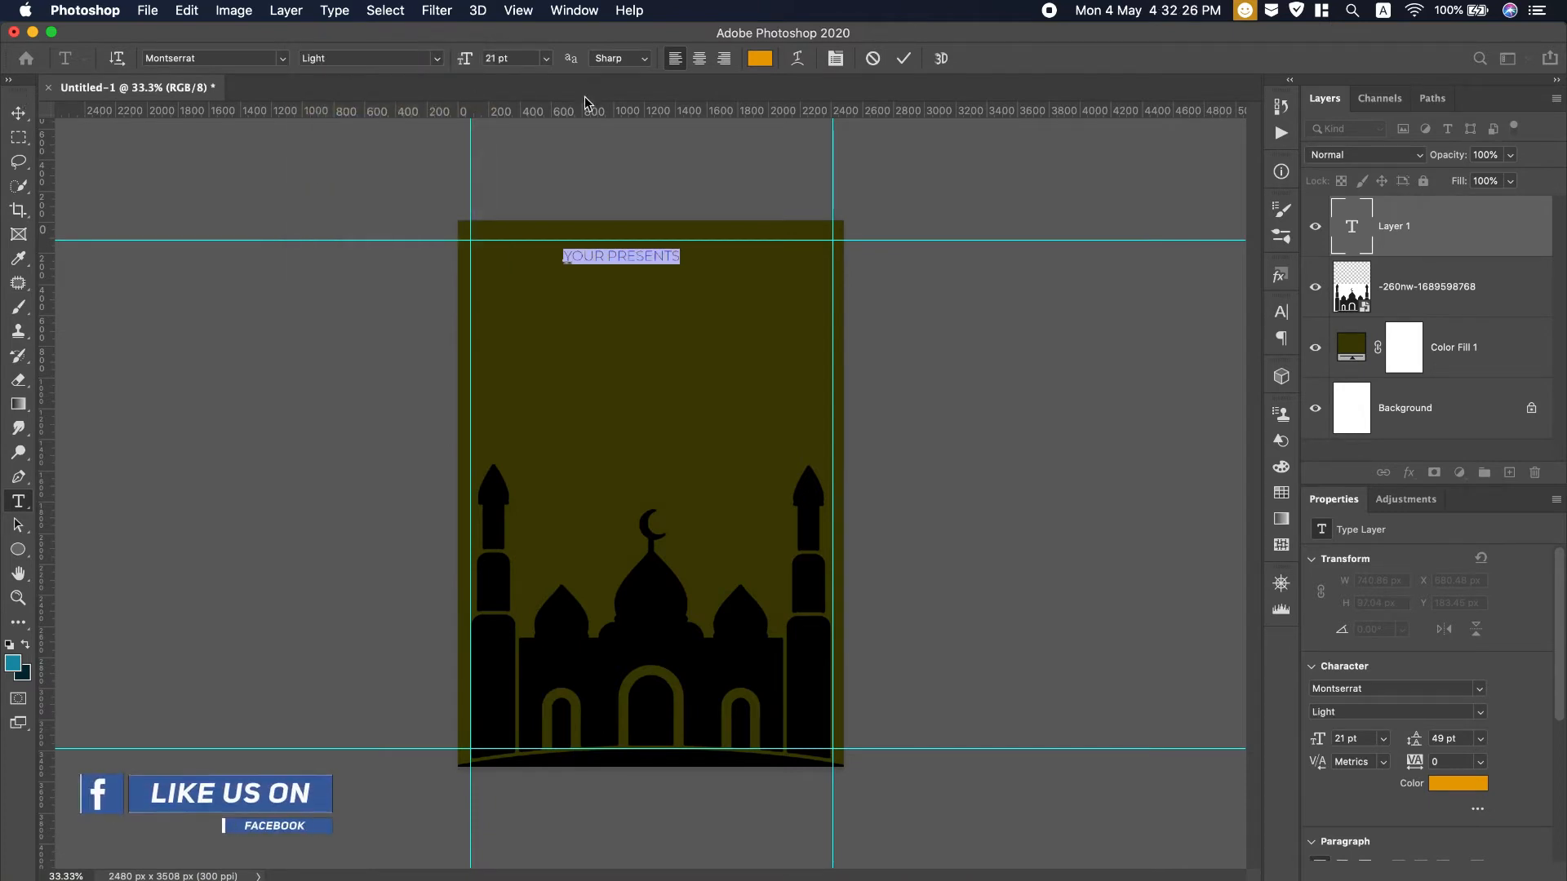
click(21, 113)
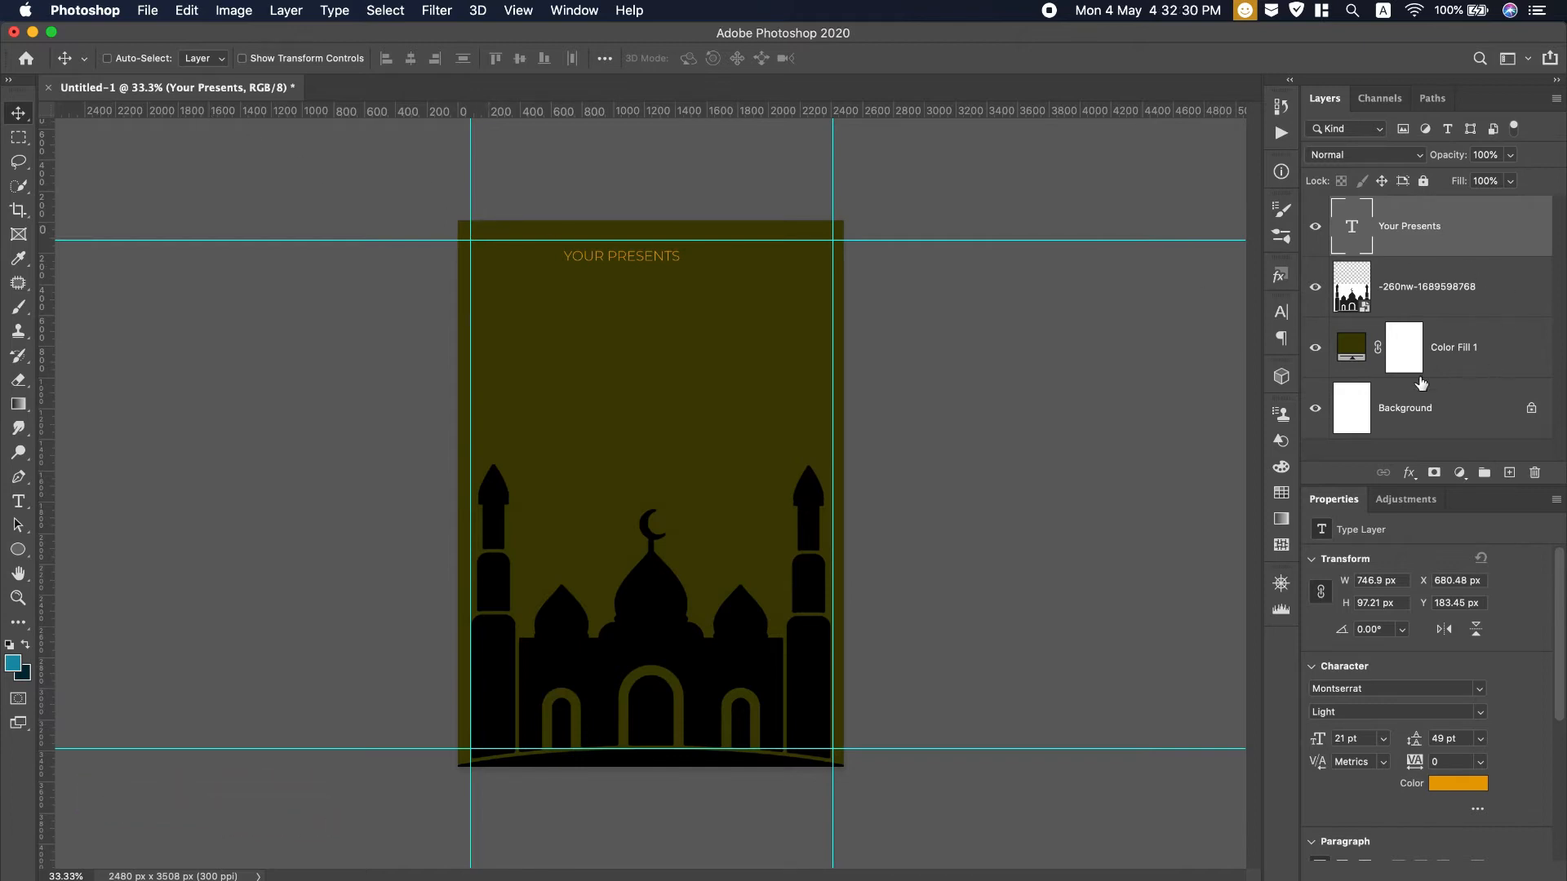
Centre the "Your Presents" text on the page, then move it straight up to the top margin guide
super+click(1436, 412)
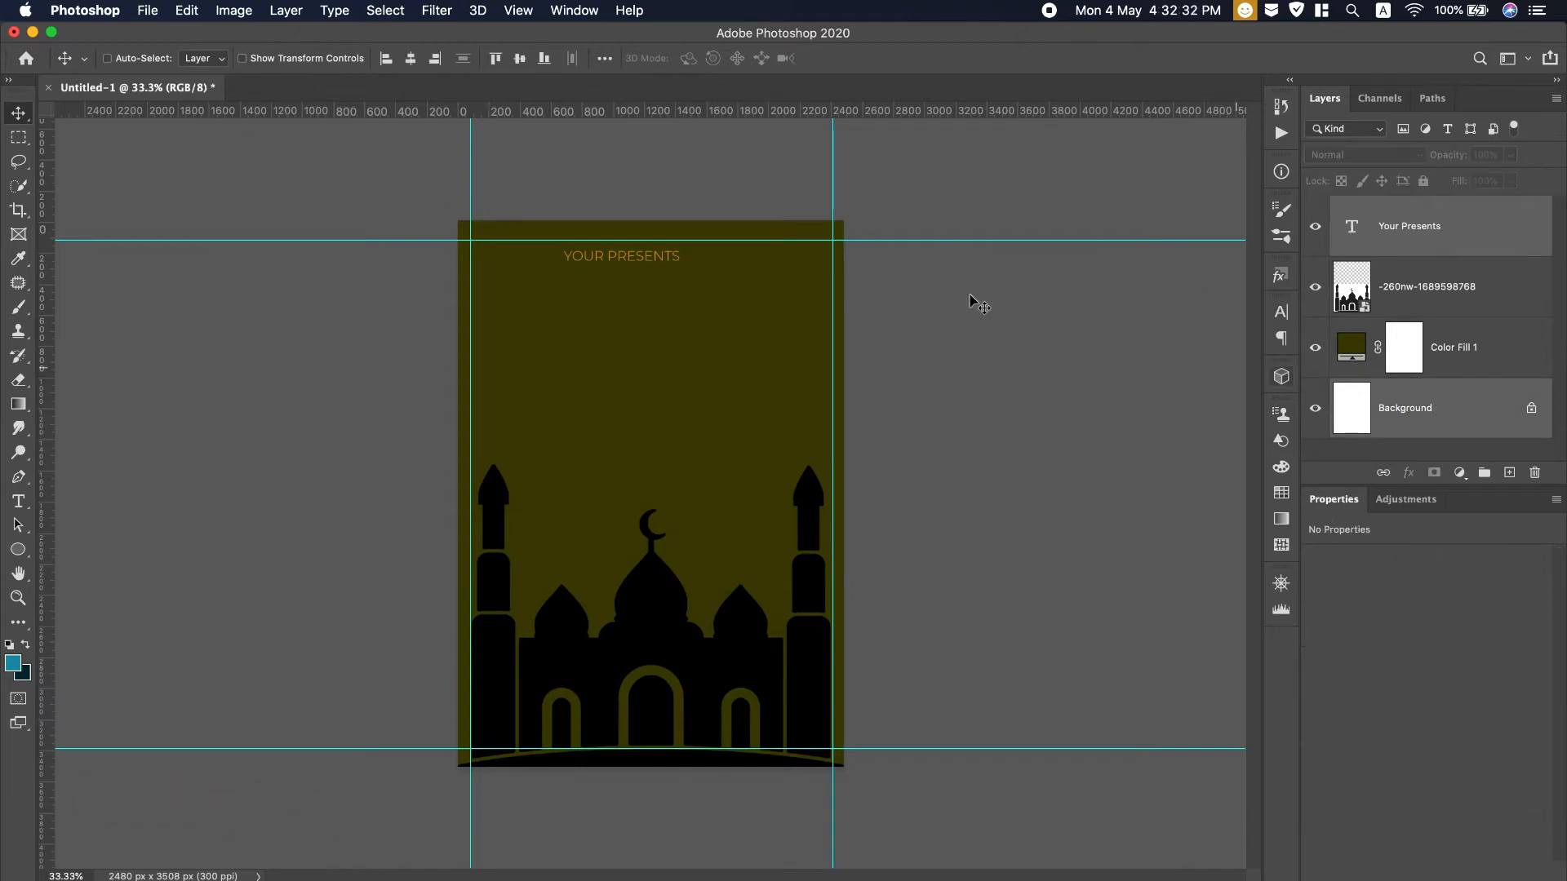
click(411, 58)
click(522, 57)
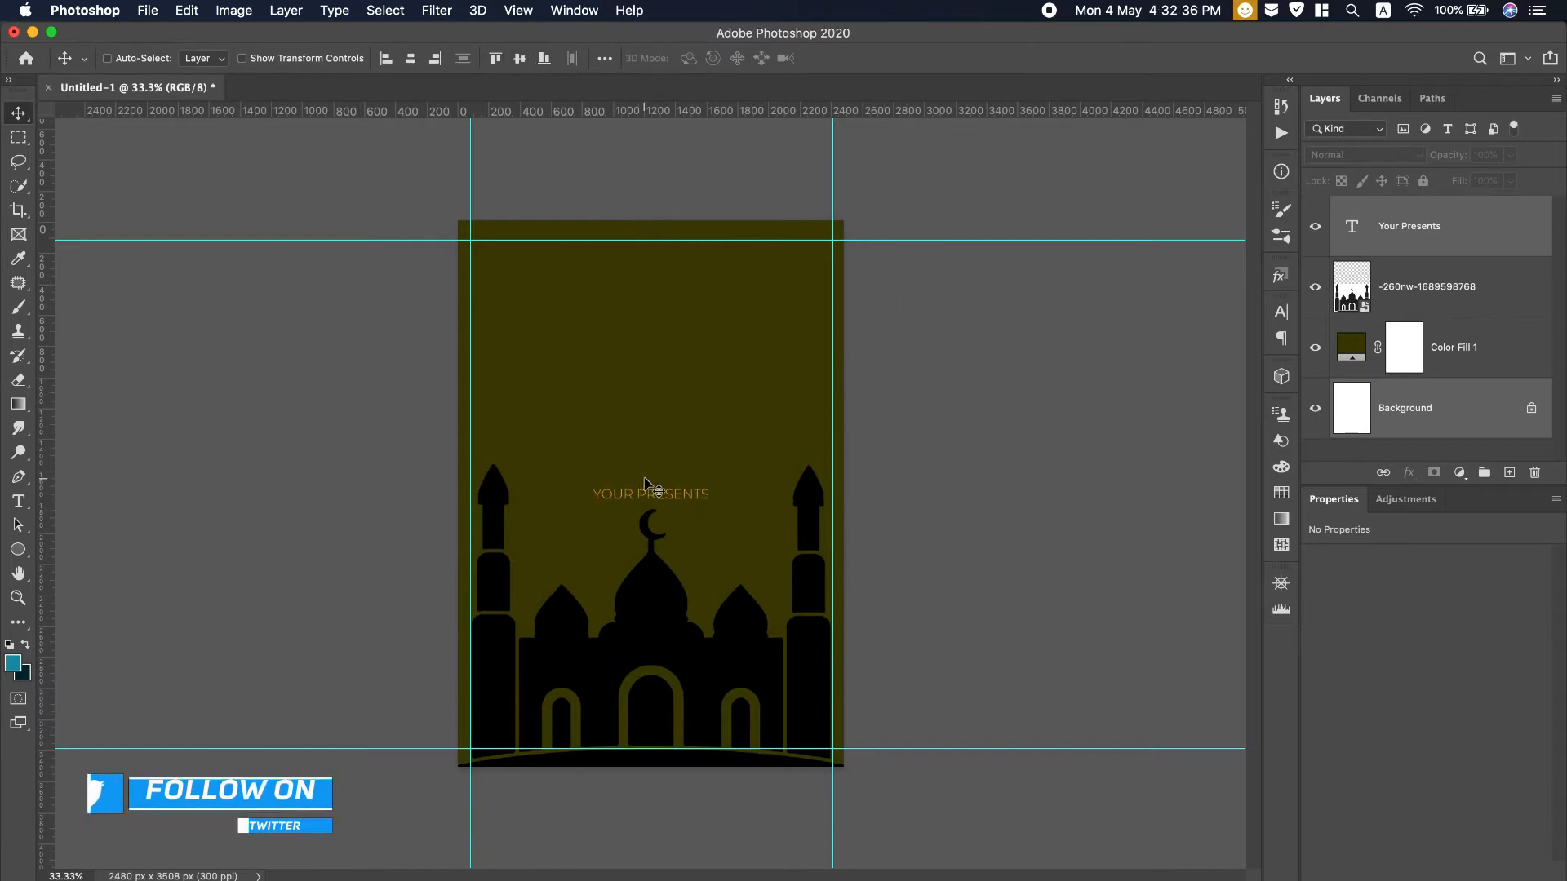
click(1487, 245)
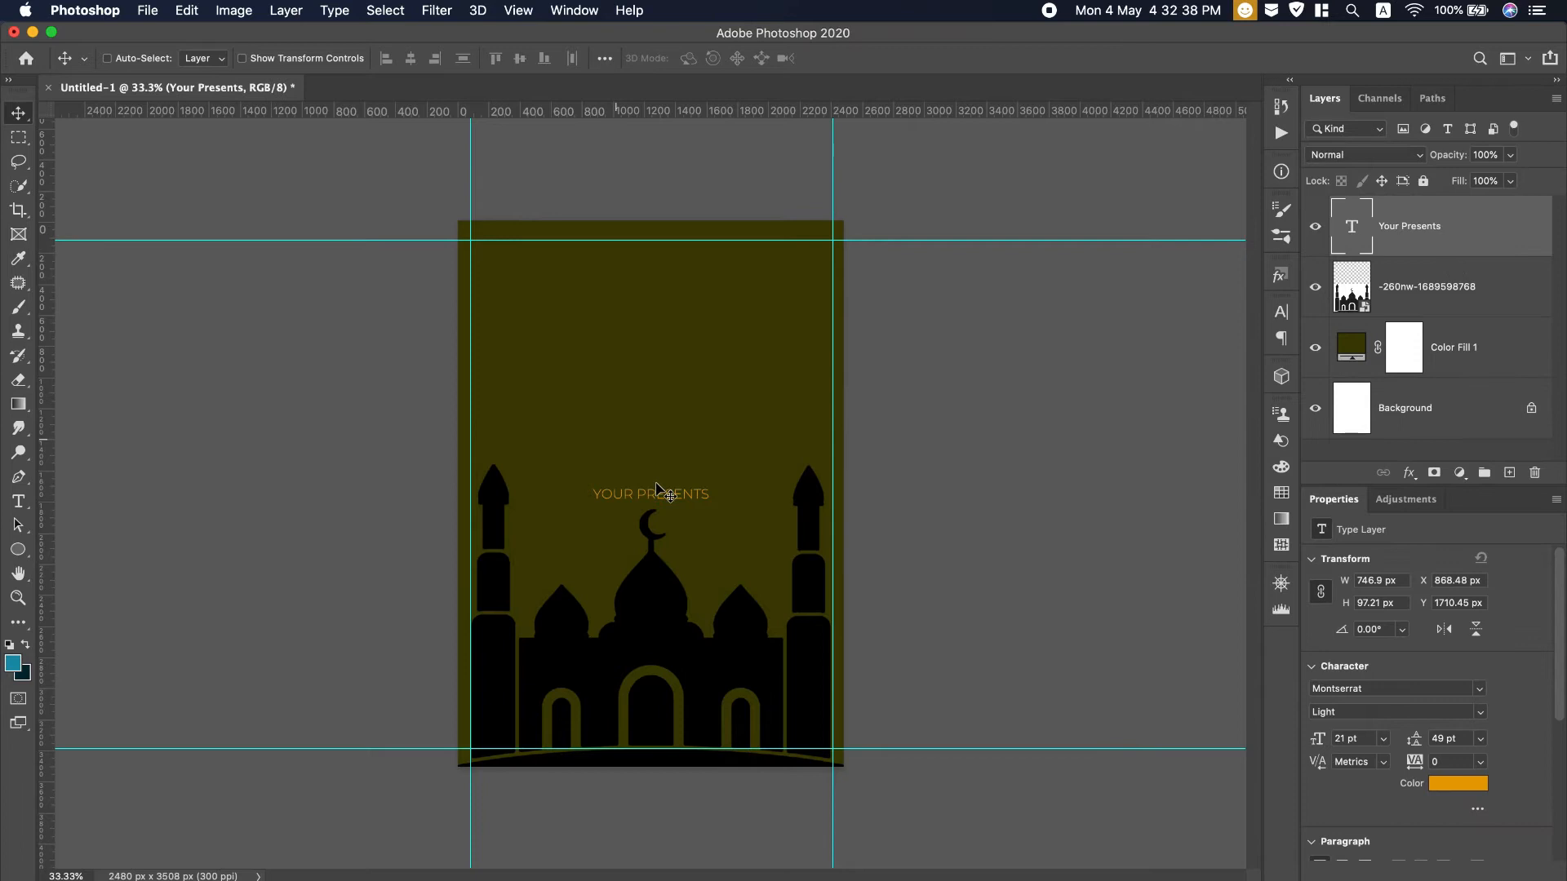
drag(650, 498, 655, 249)
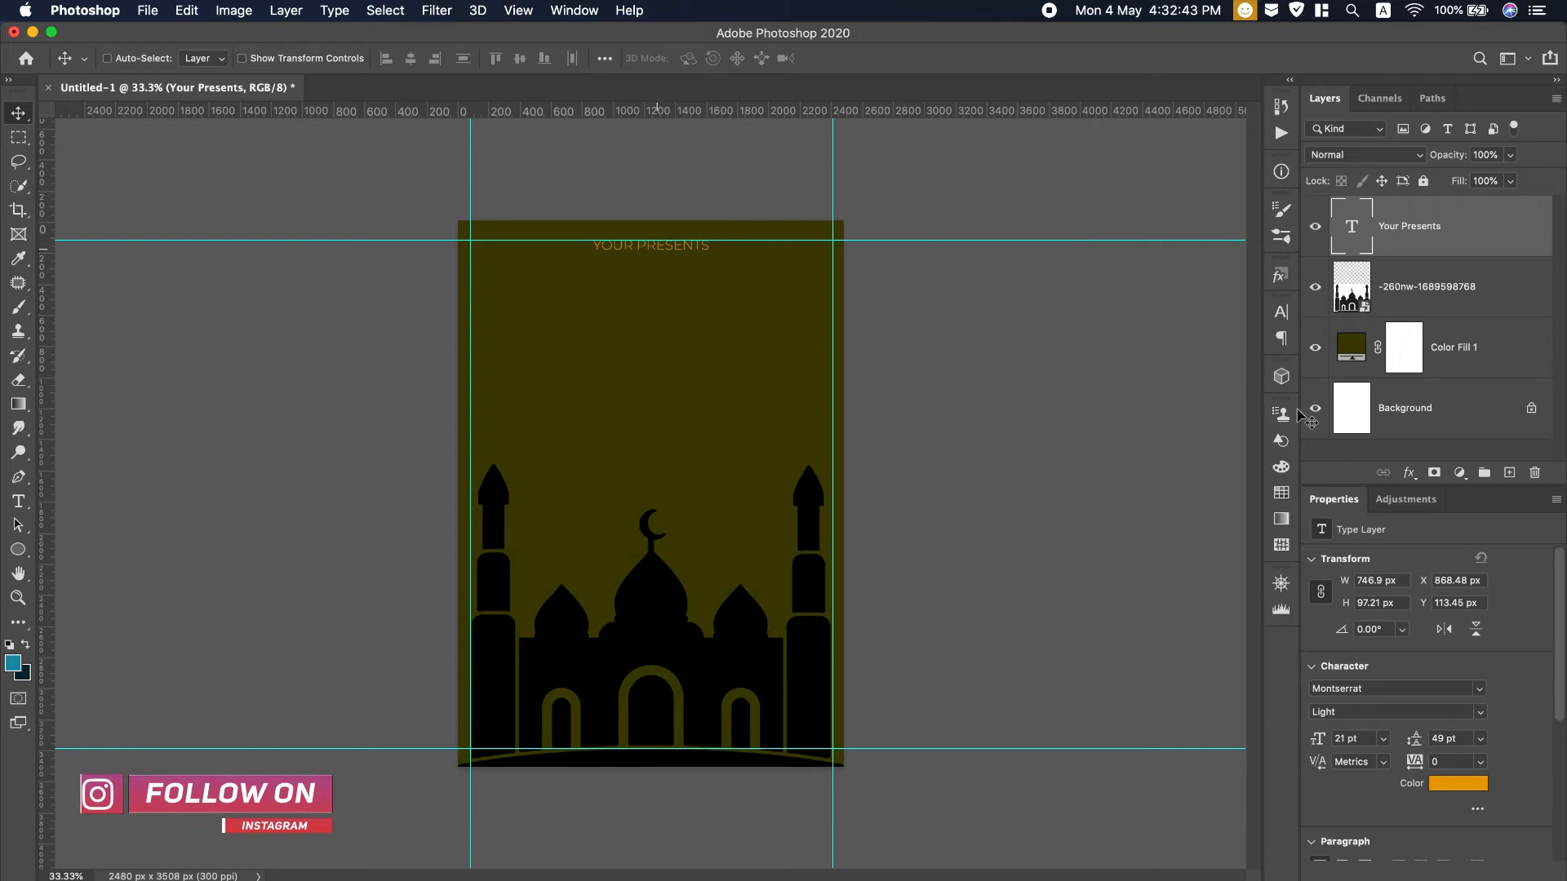
Turn off All Caps for the "Your Presents" text in the character settings
click(1281, 312)
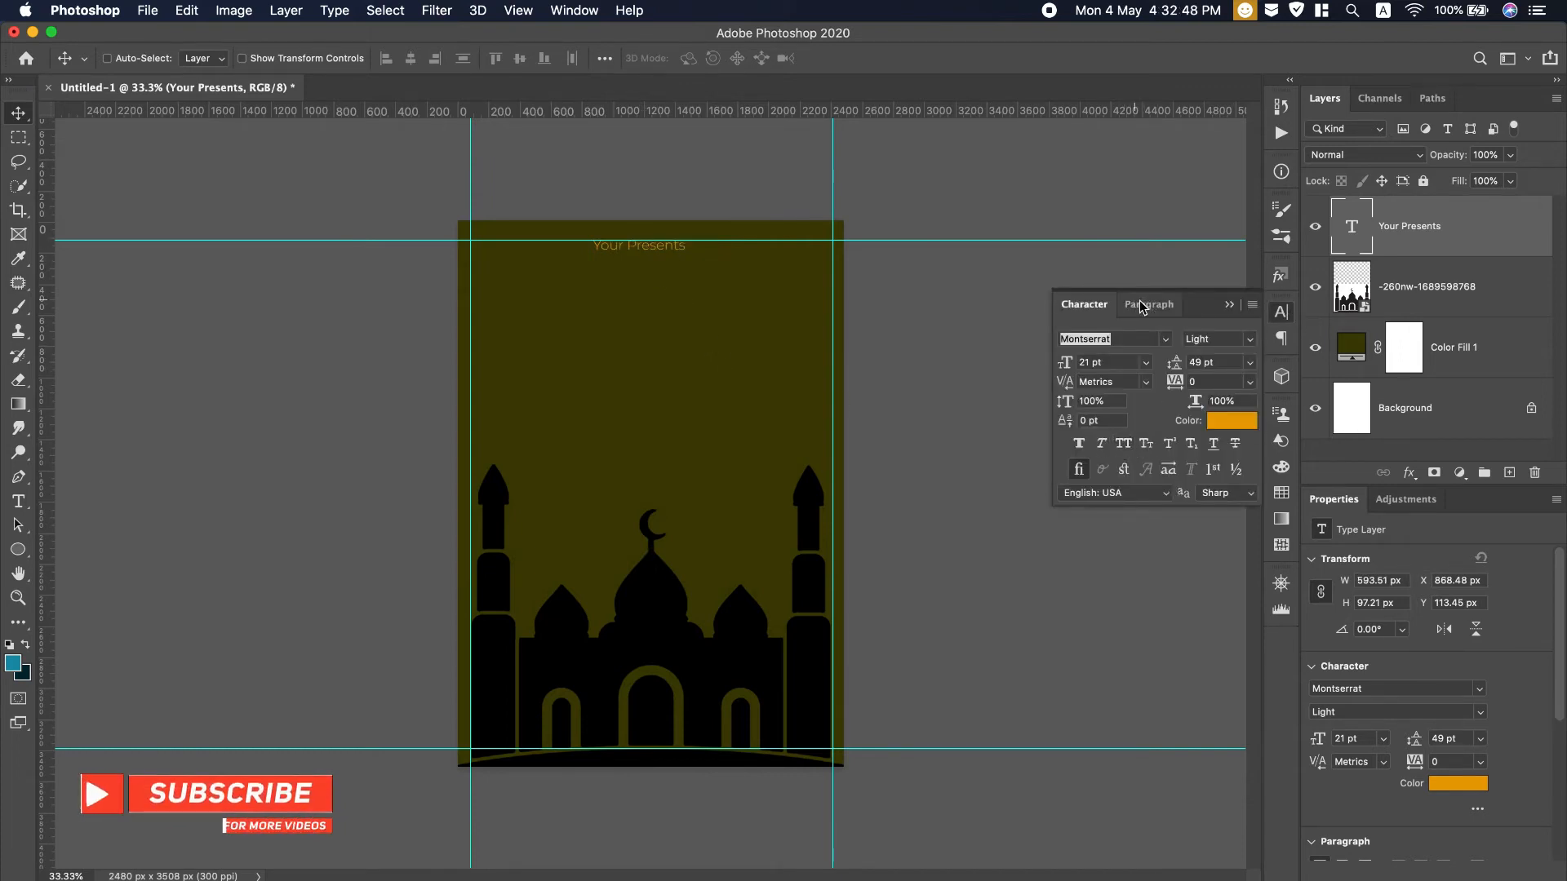
Change the "Your Presents" text's font style to Medium
click(1252, 338)
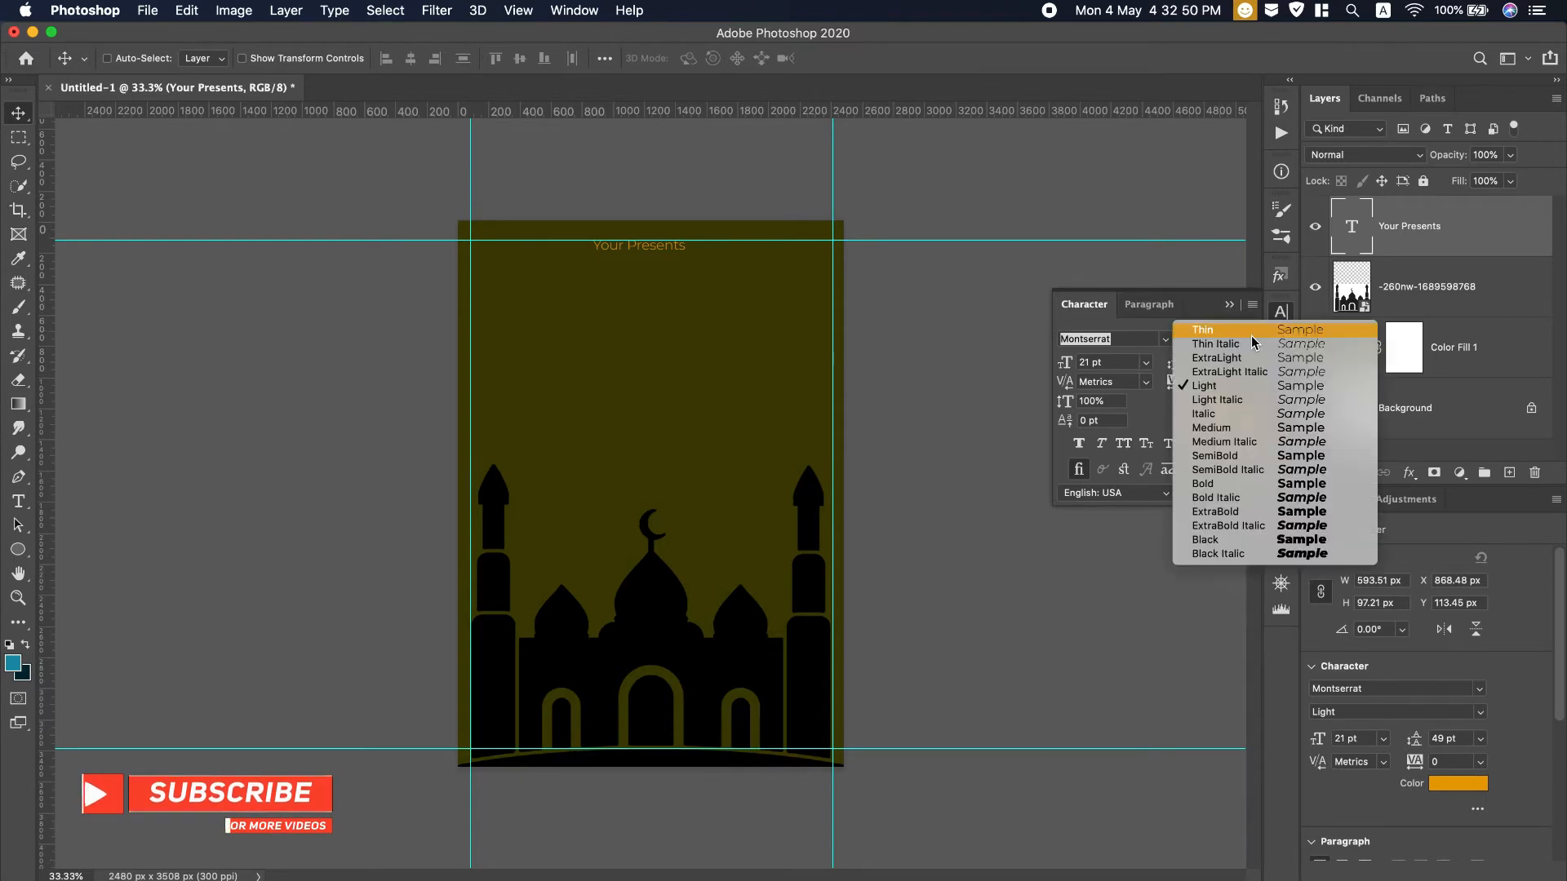
click(1218, 428)
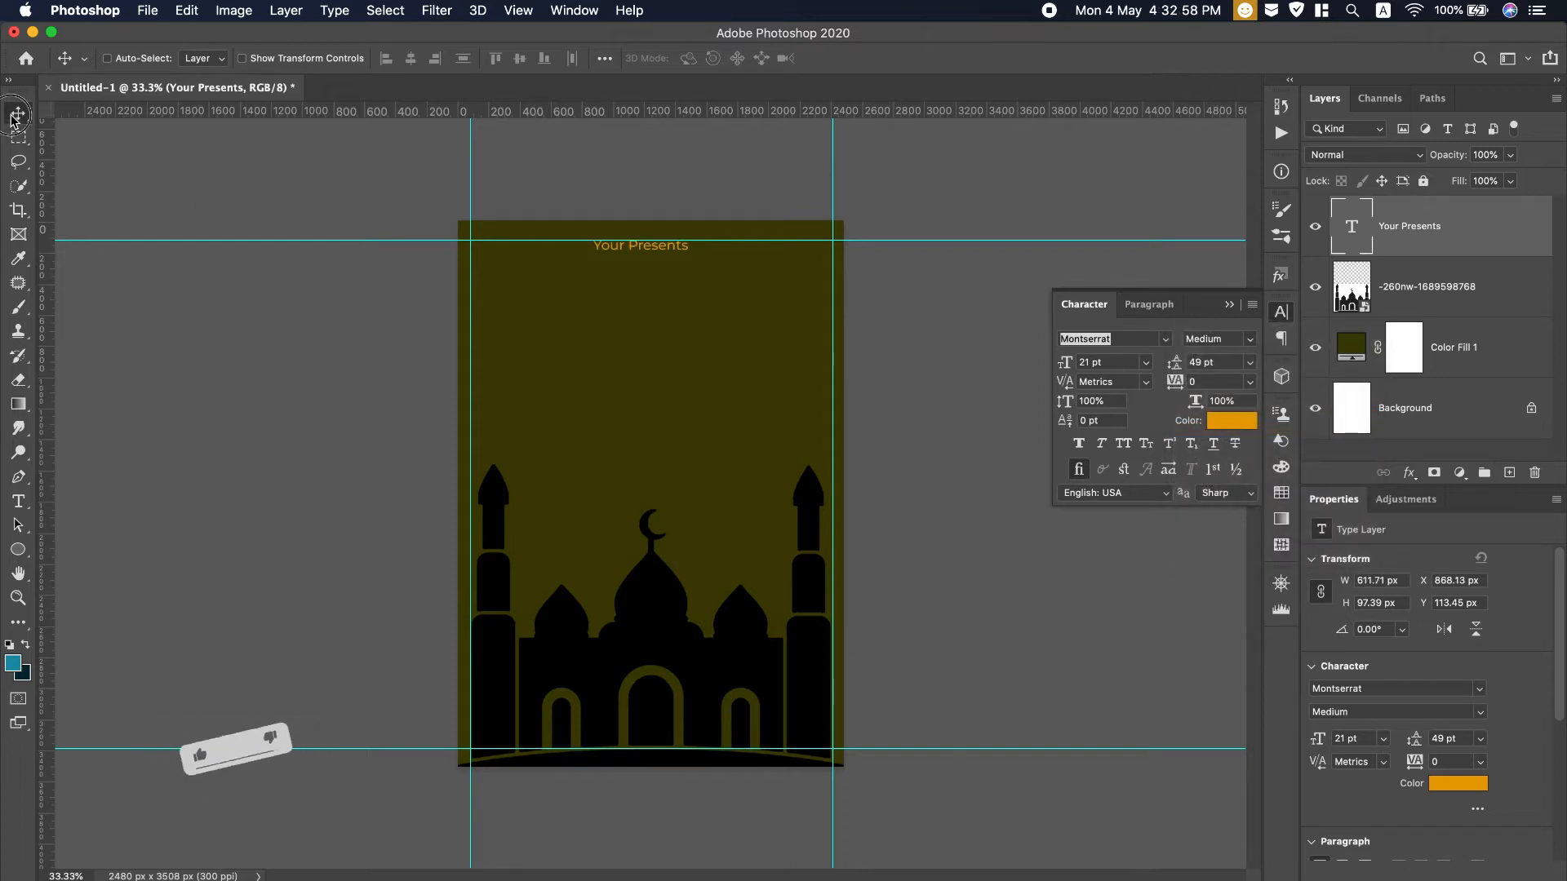
Duplicate the "Your Presents" text just below the original and replace its wording with "Ramadan" copied from the notes
scroll(951, 7, down, 1)
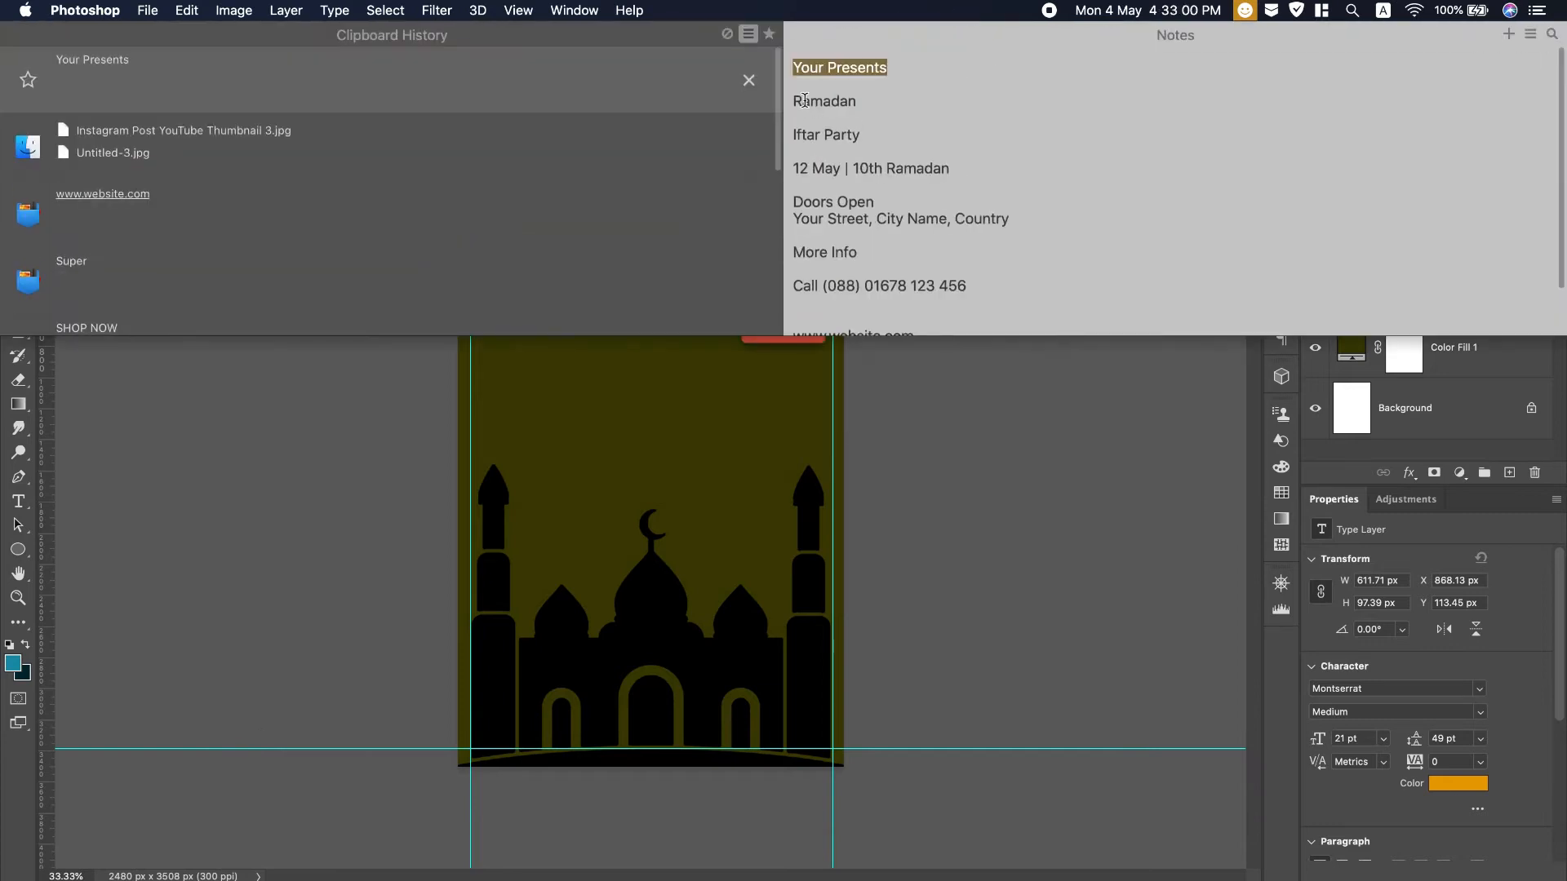
drag(795, 101, 874, 98)
key(super+c)
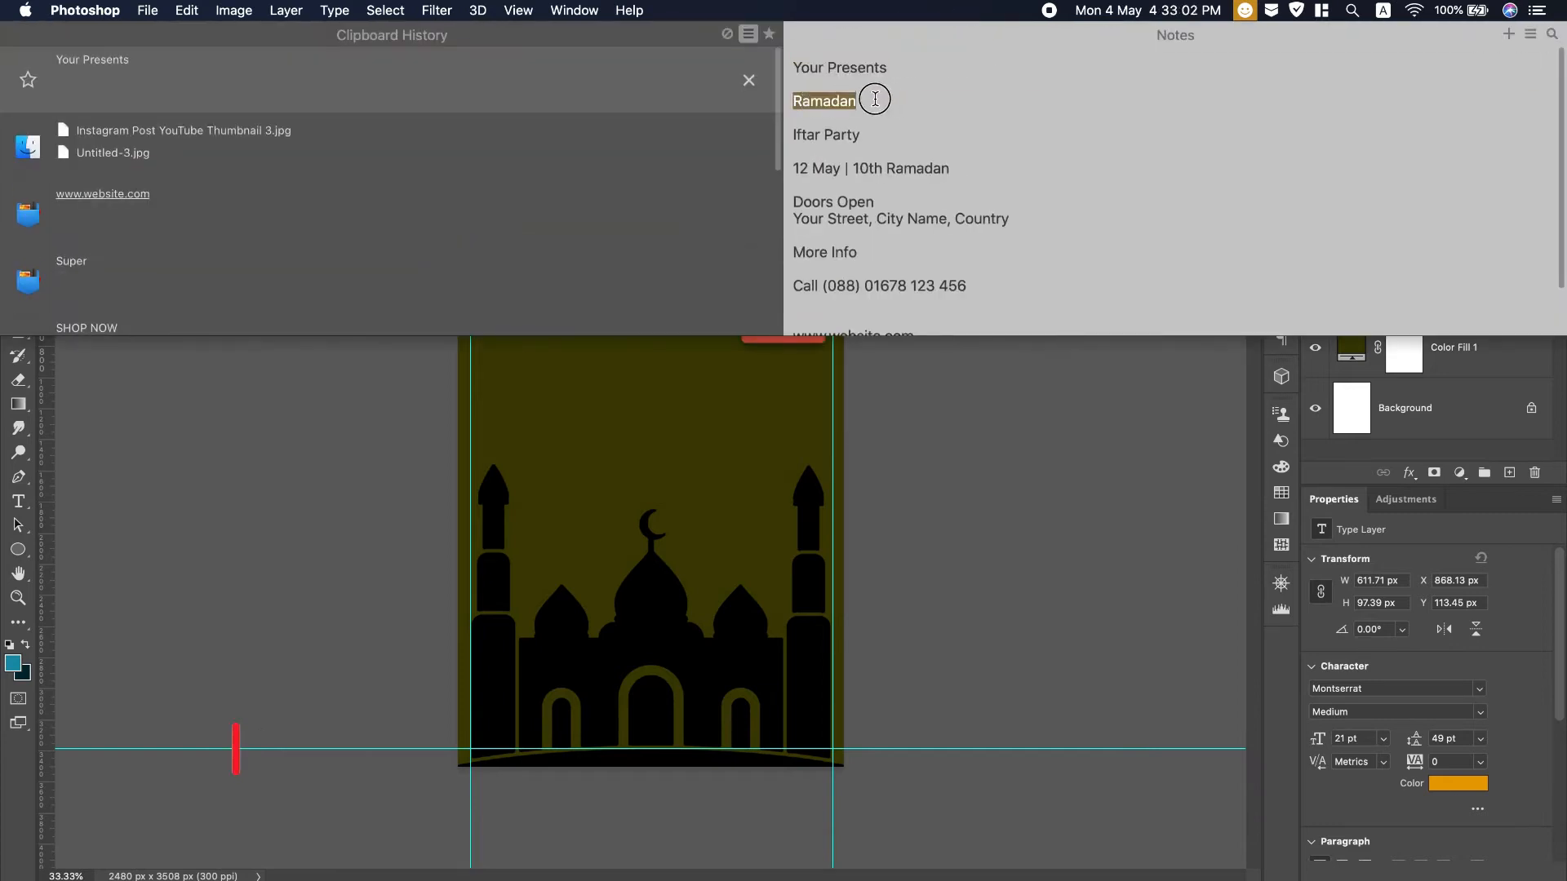
click(244, 417)
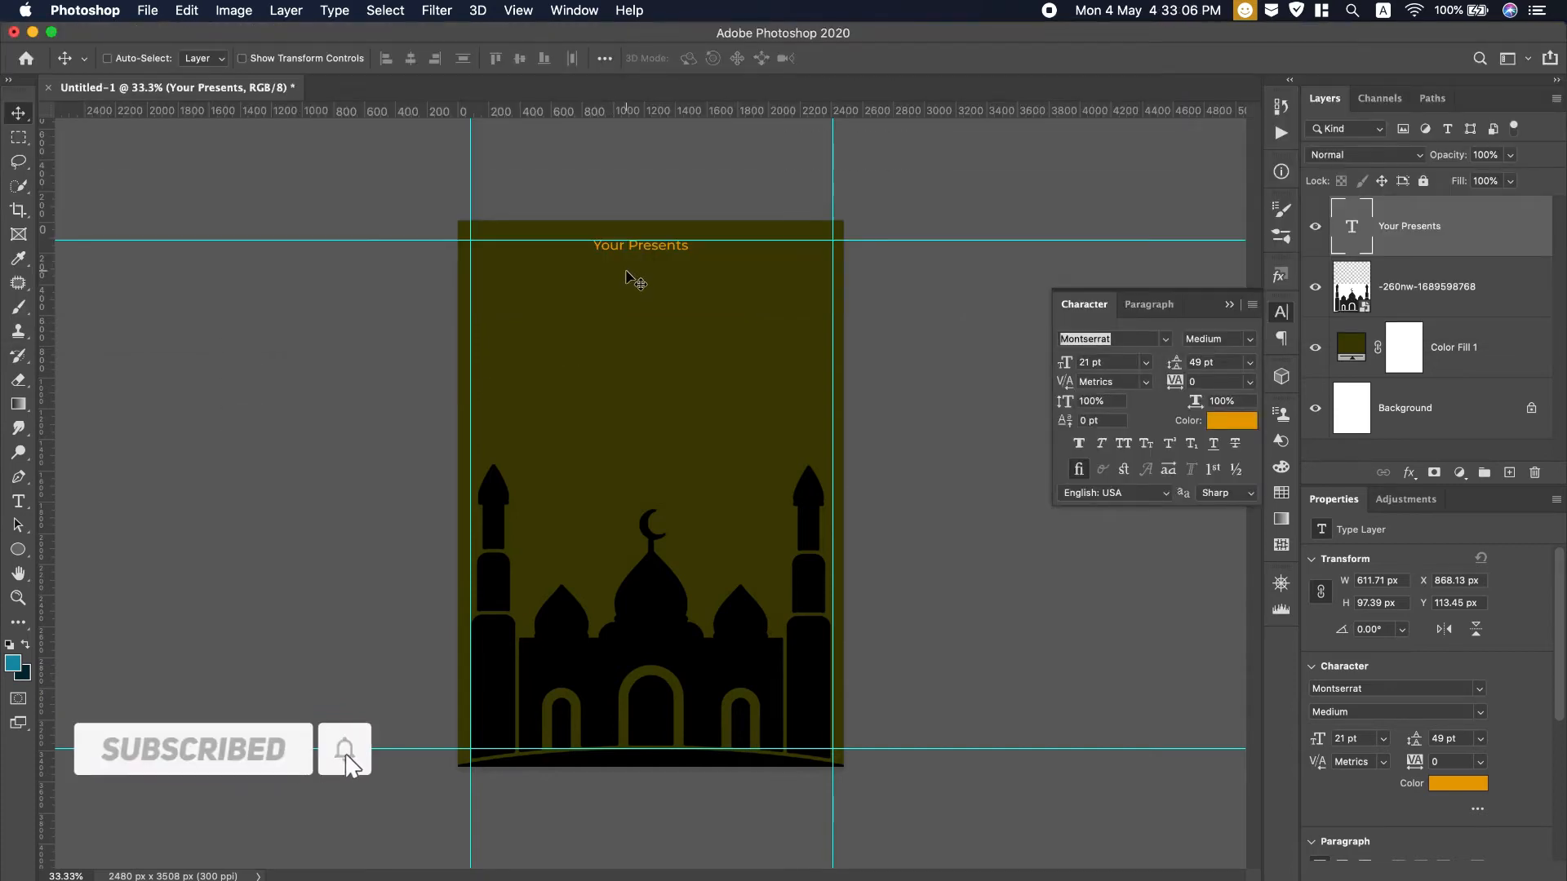
drag(634, 253, 633, 266)
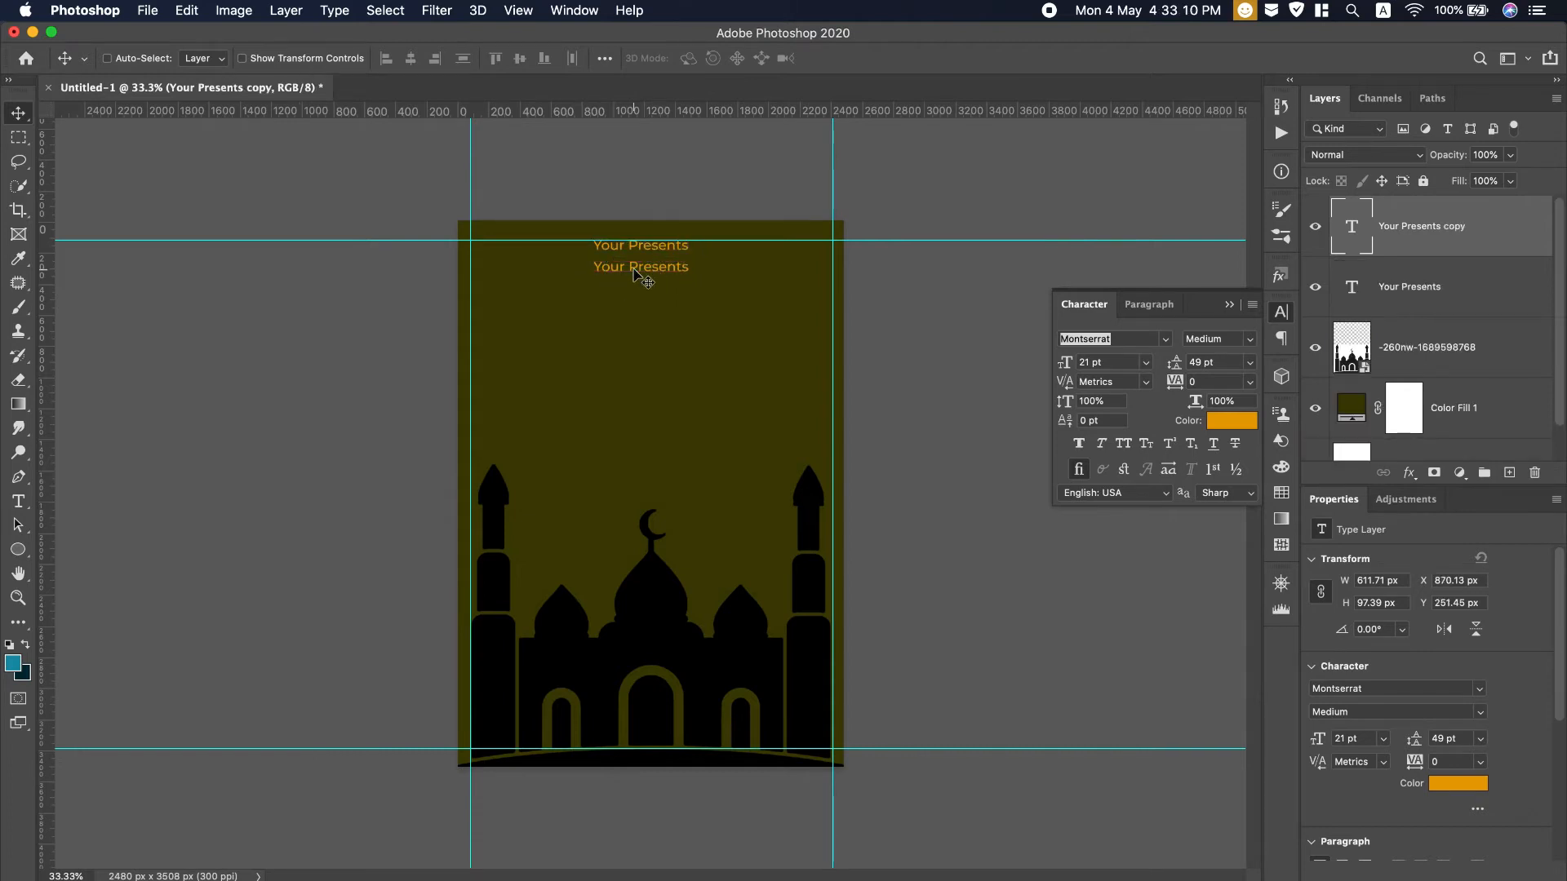
double_click(633, 266)
text(Ramadan)
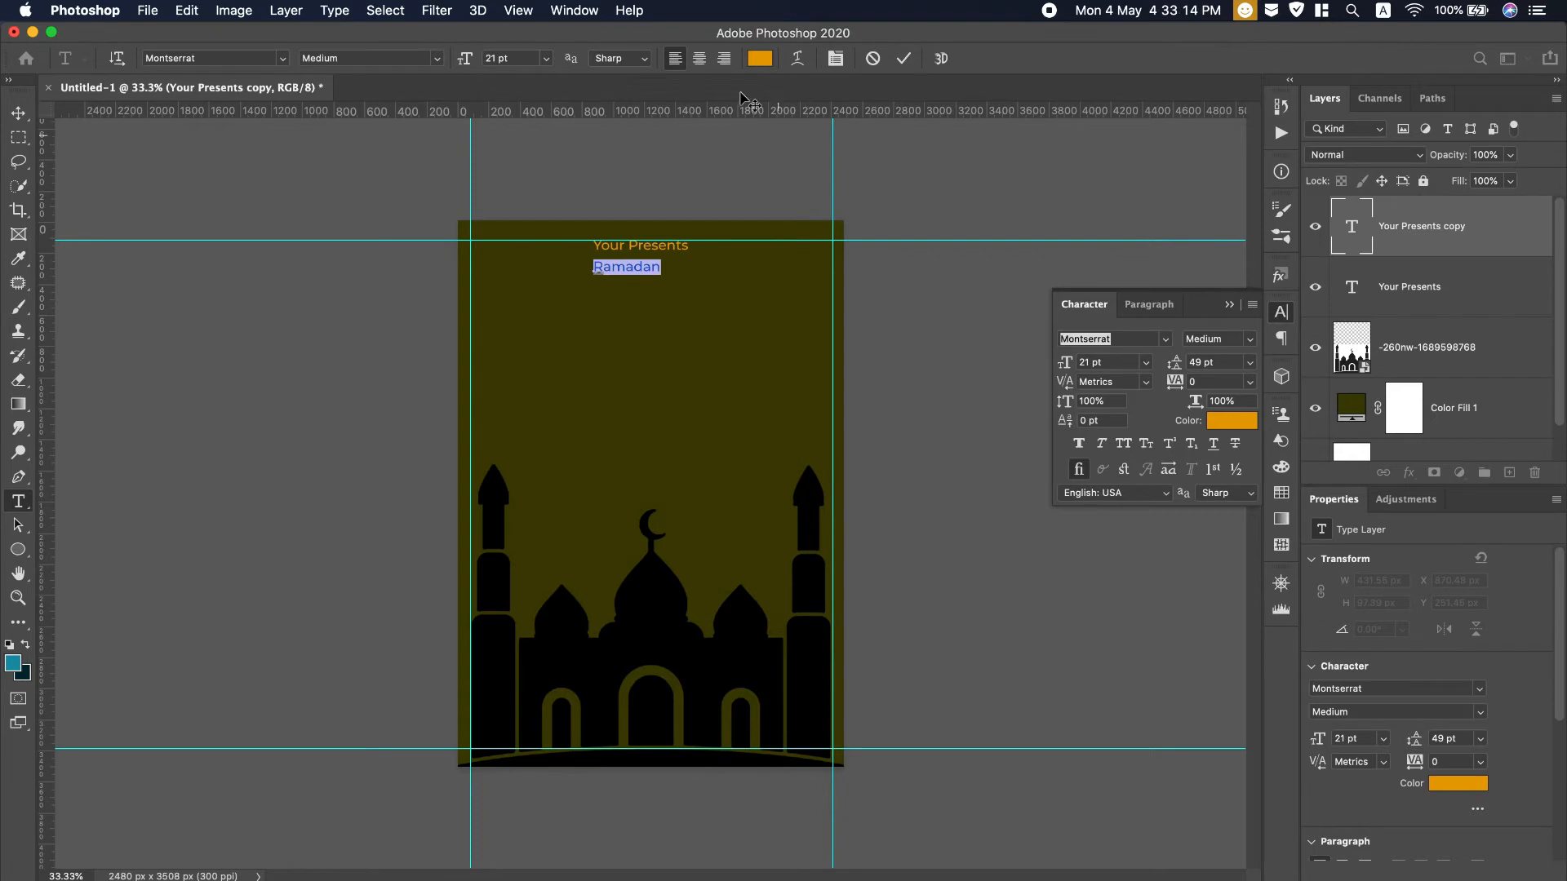
Centre-align the "Ramadan" text and format it in Montserrat Black with All Caps turned on
click(699, 59)
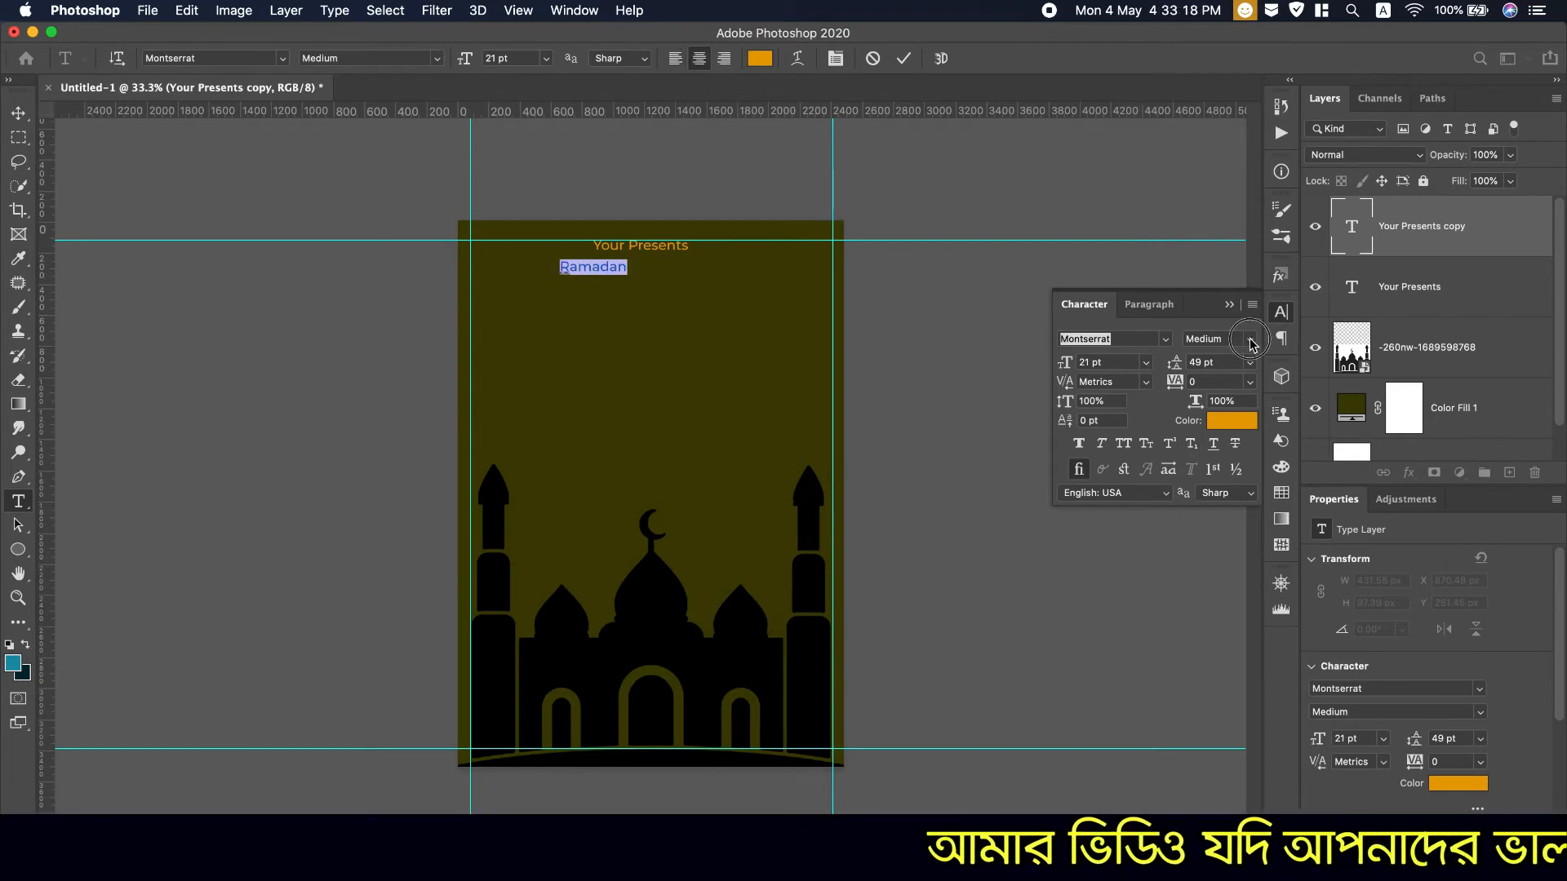
click(1251, 340)
click(1232, 484)
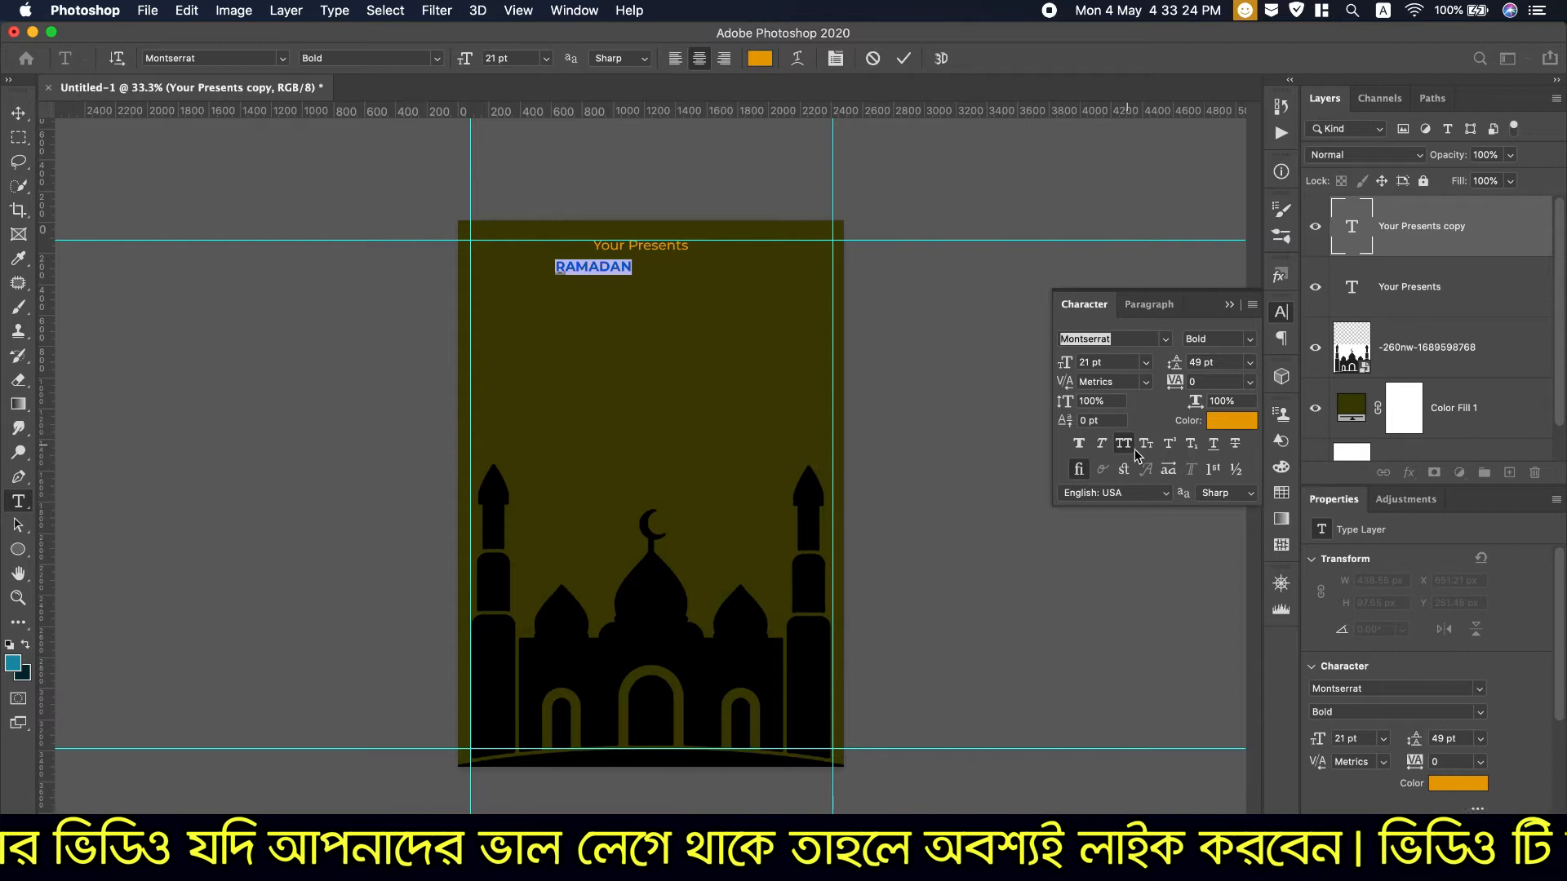
click(1257, 346)
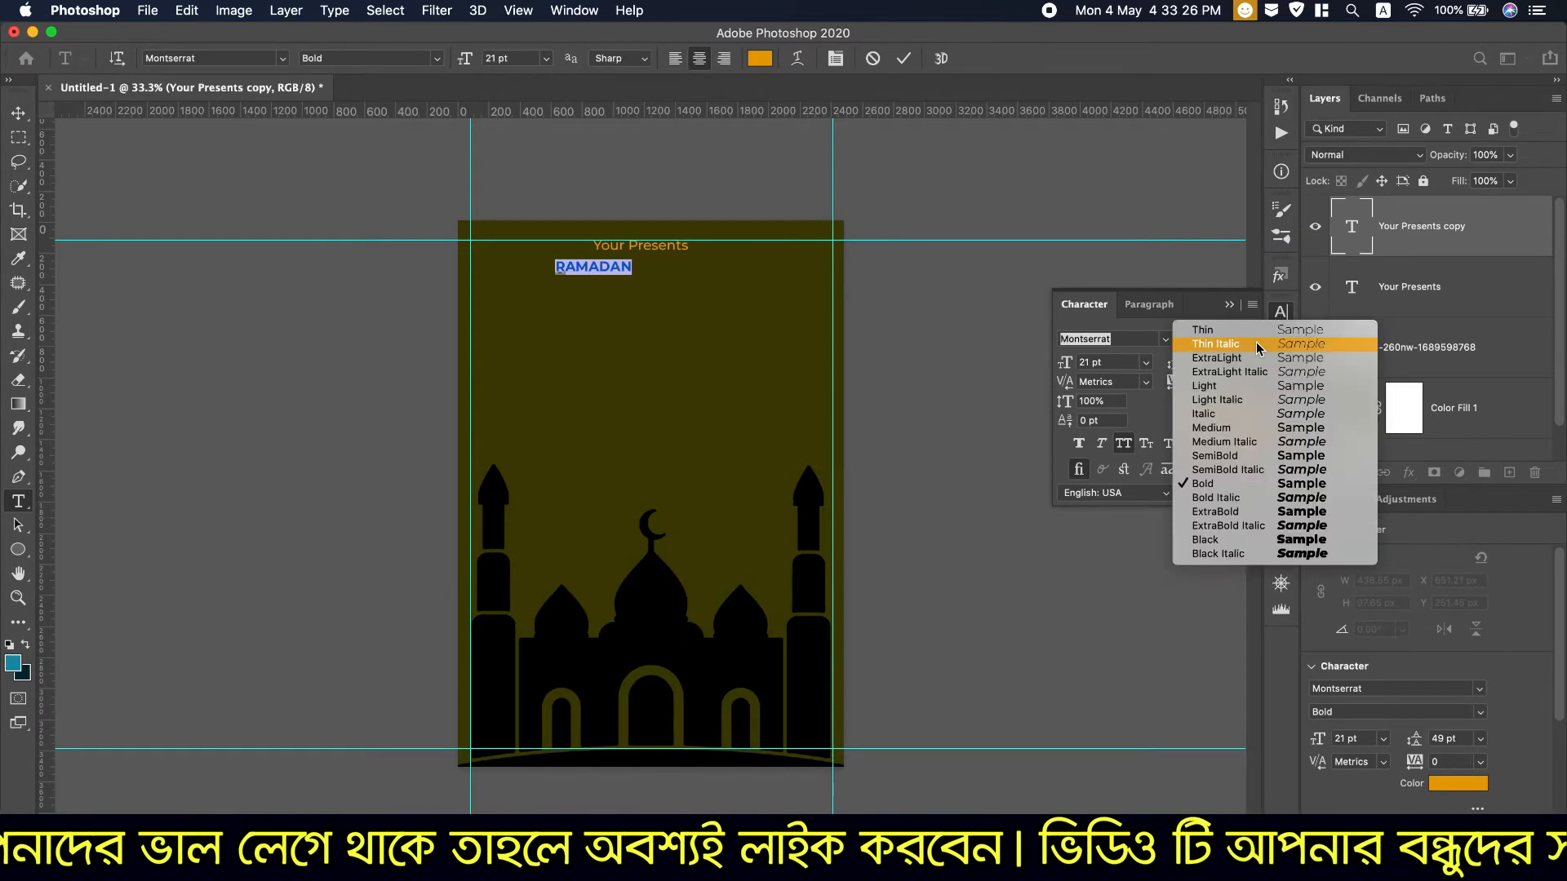
click(1208, 544)
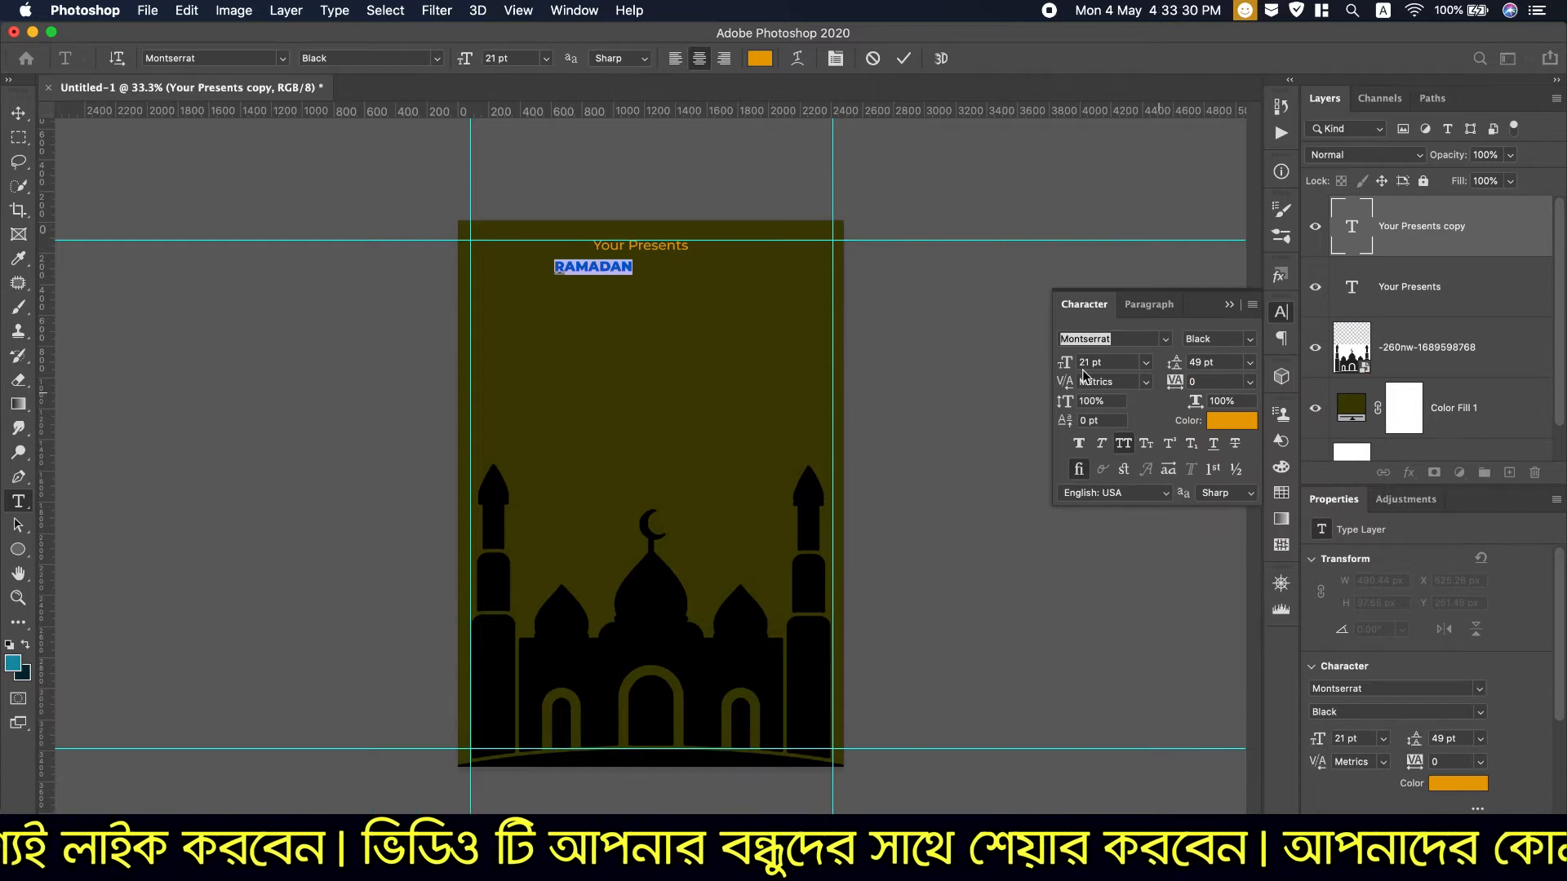
Enlarge the "Ramadan" text to 36 pt and centre it horizontally on the page, just beneath "Your Presents"
mouse_move(1063, 372)
mouse_down()
mouse_move(1090, 371)
mouse_move(1077, 372)
mouse_up()
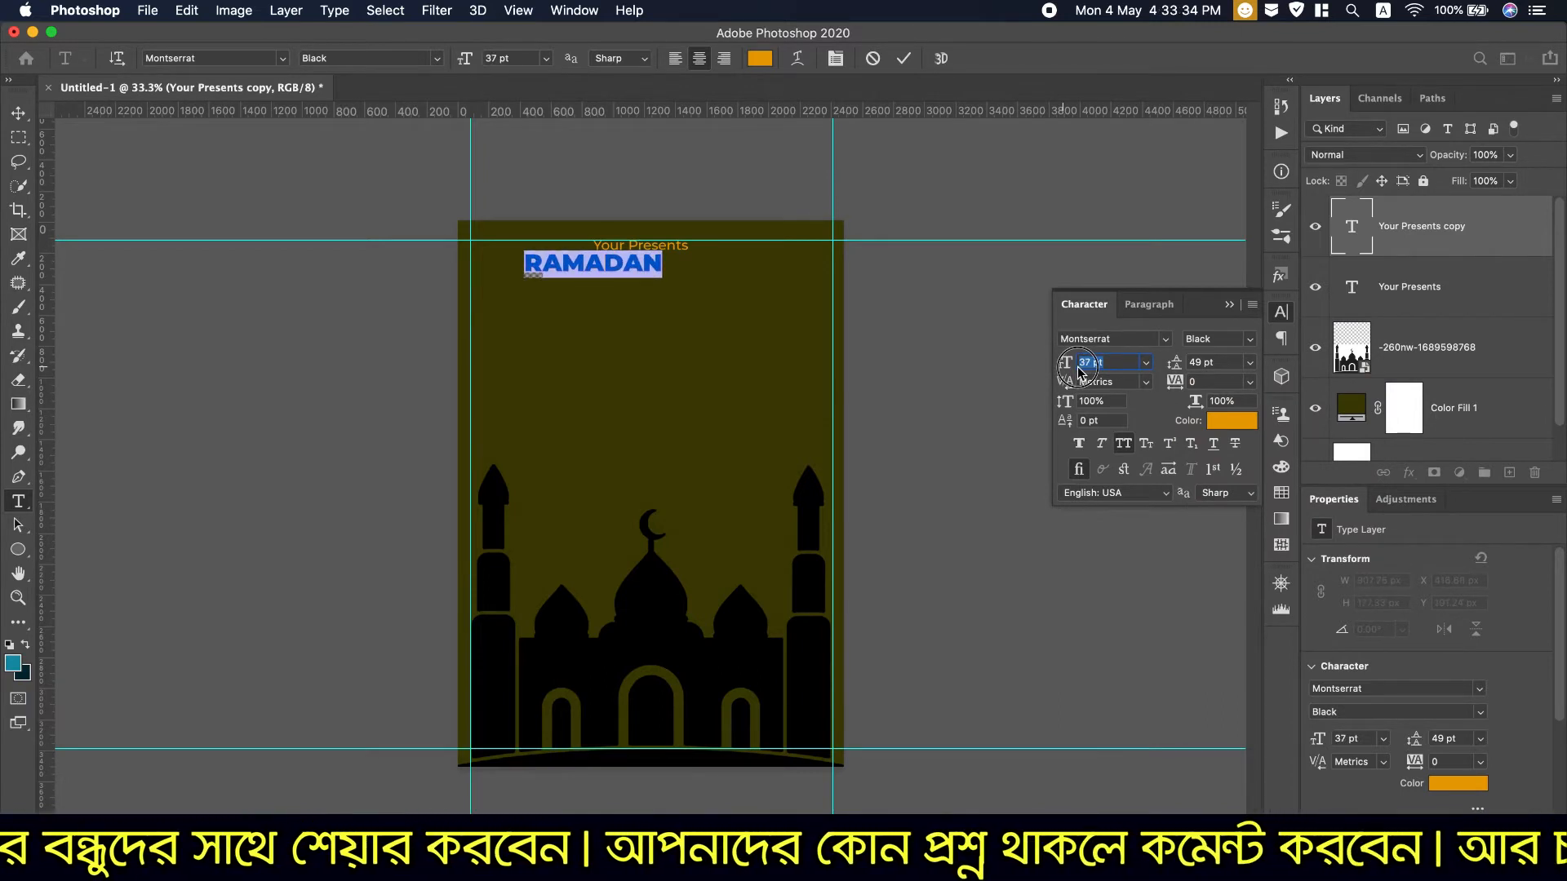
click(906, 56)
key(v)
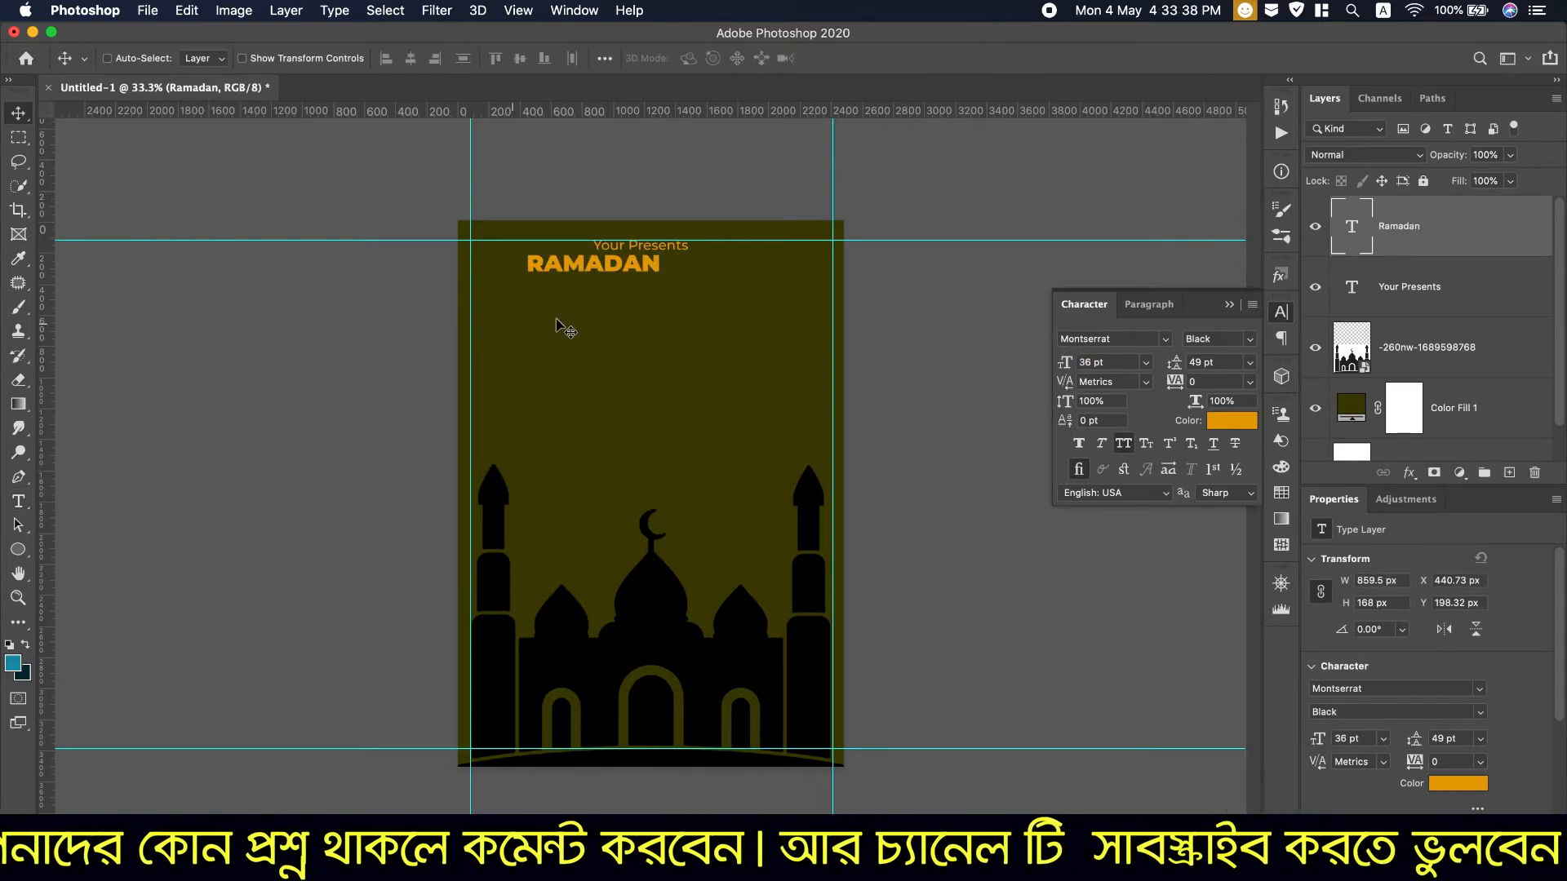
drag(595, 266, 646, 271)
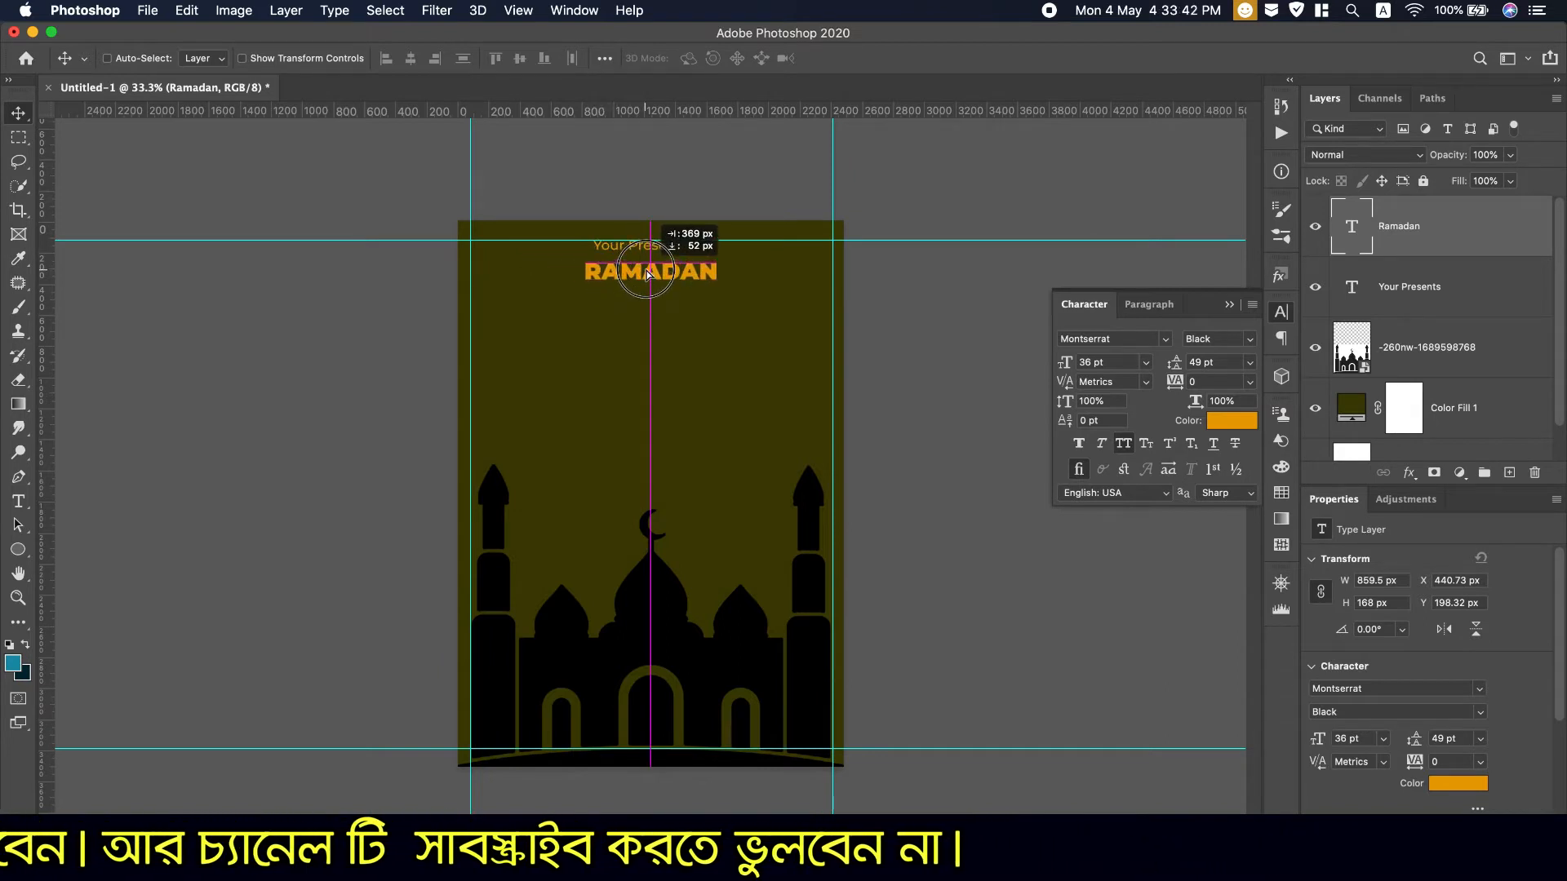
drag(647, 271, 646, 279)
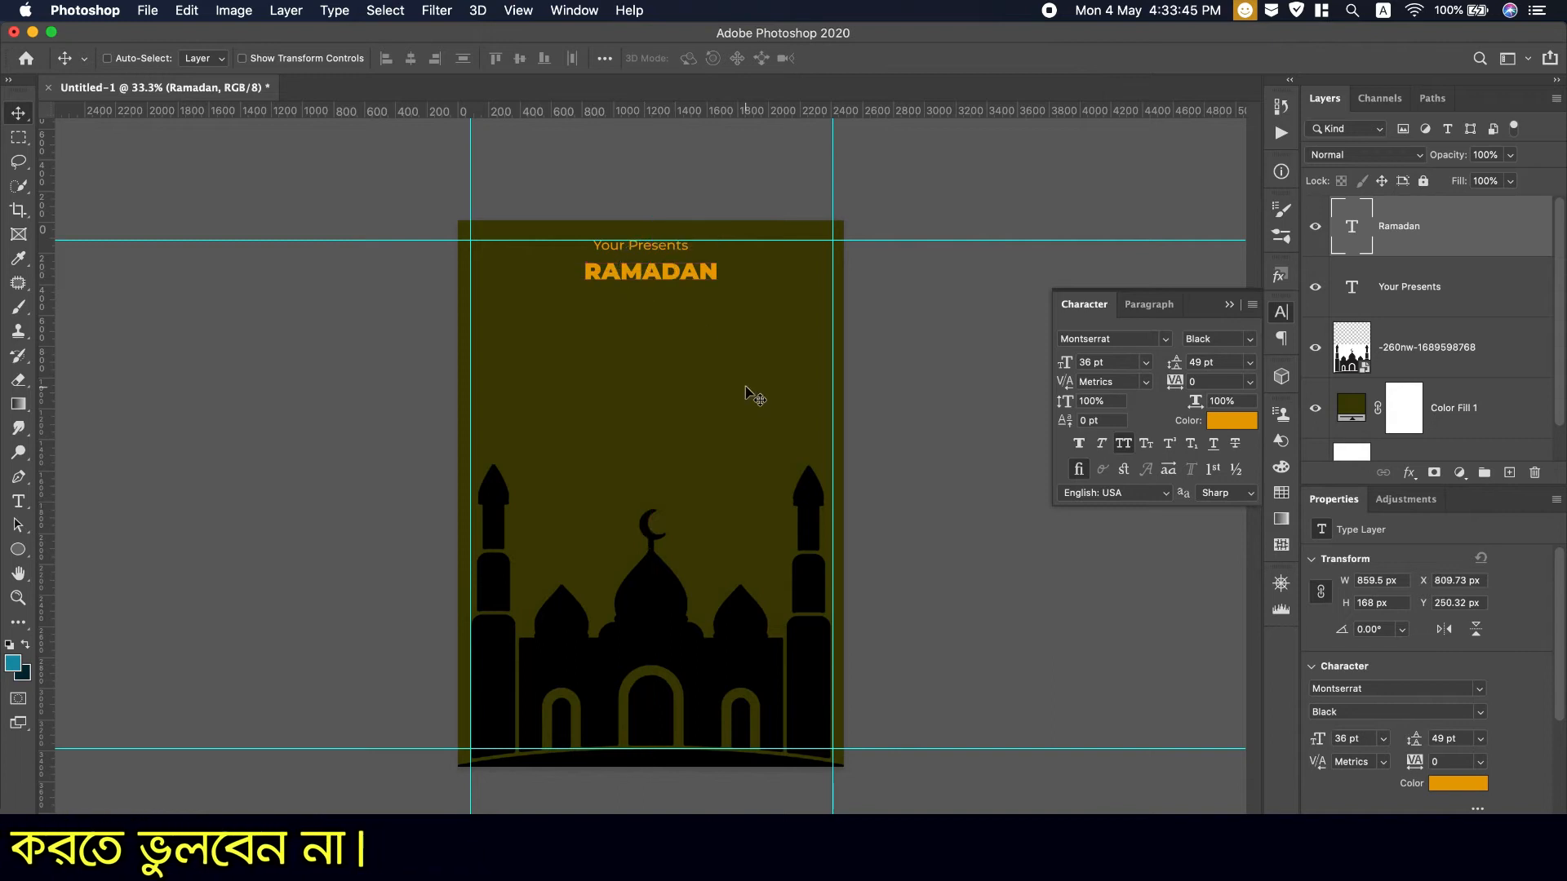
Recolour the "Ramadan" text to a lighter olive, 7b790f, starting from the sampled background colour
click(1223, 421)
click(656, 422)
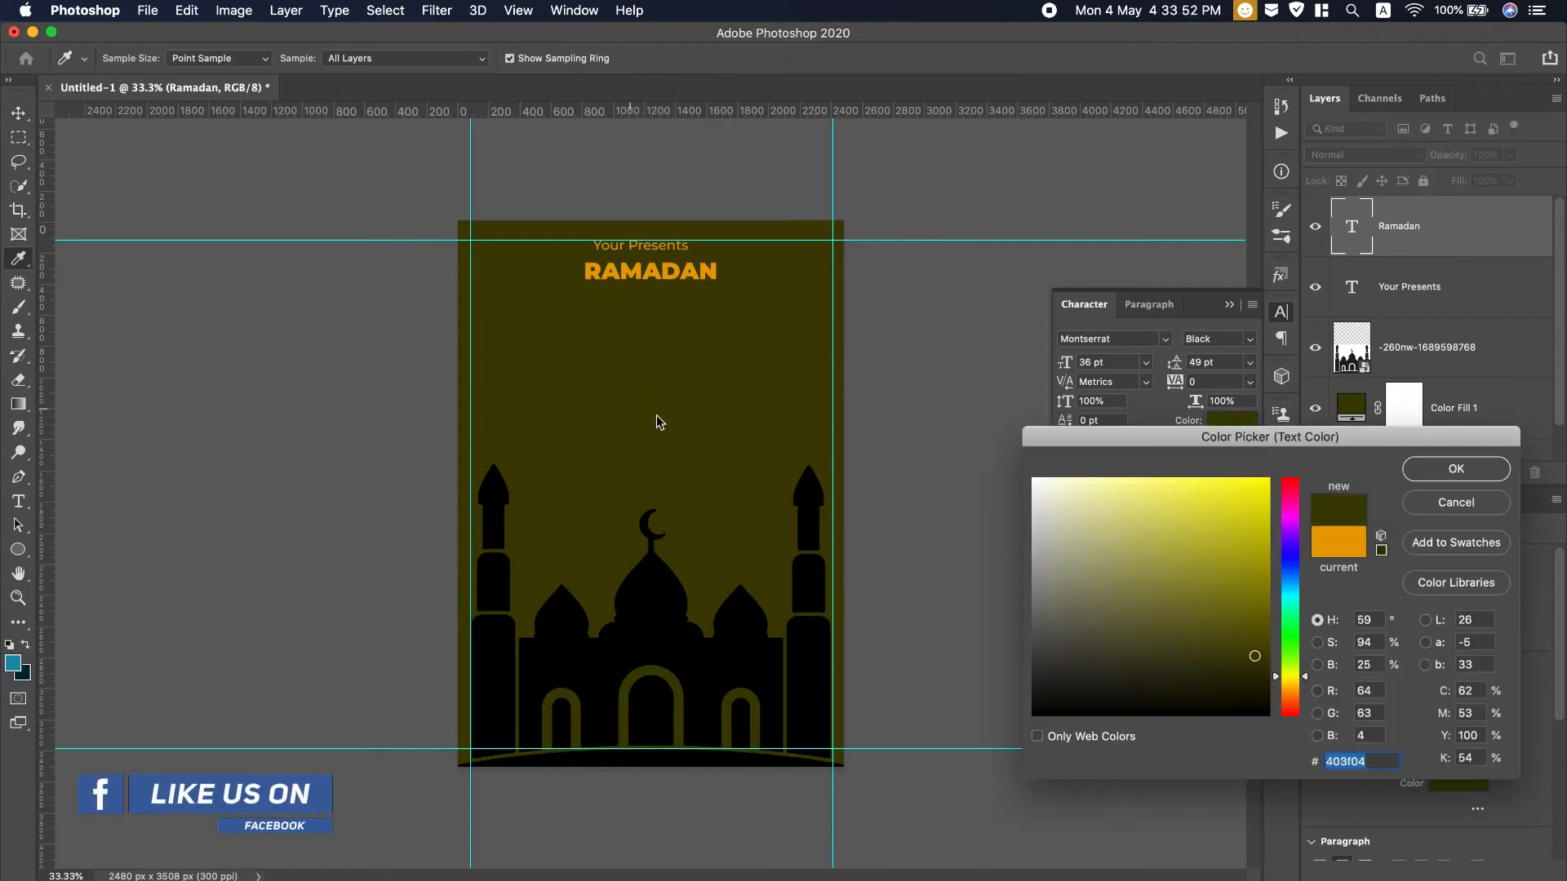
drag(1254, 656, 1247, 612)
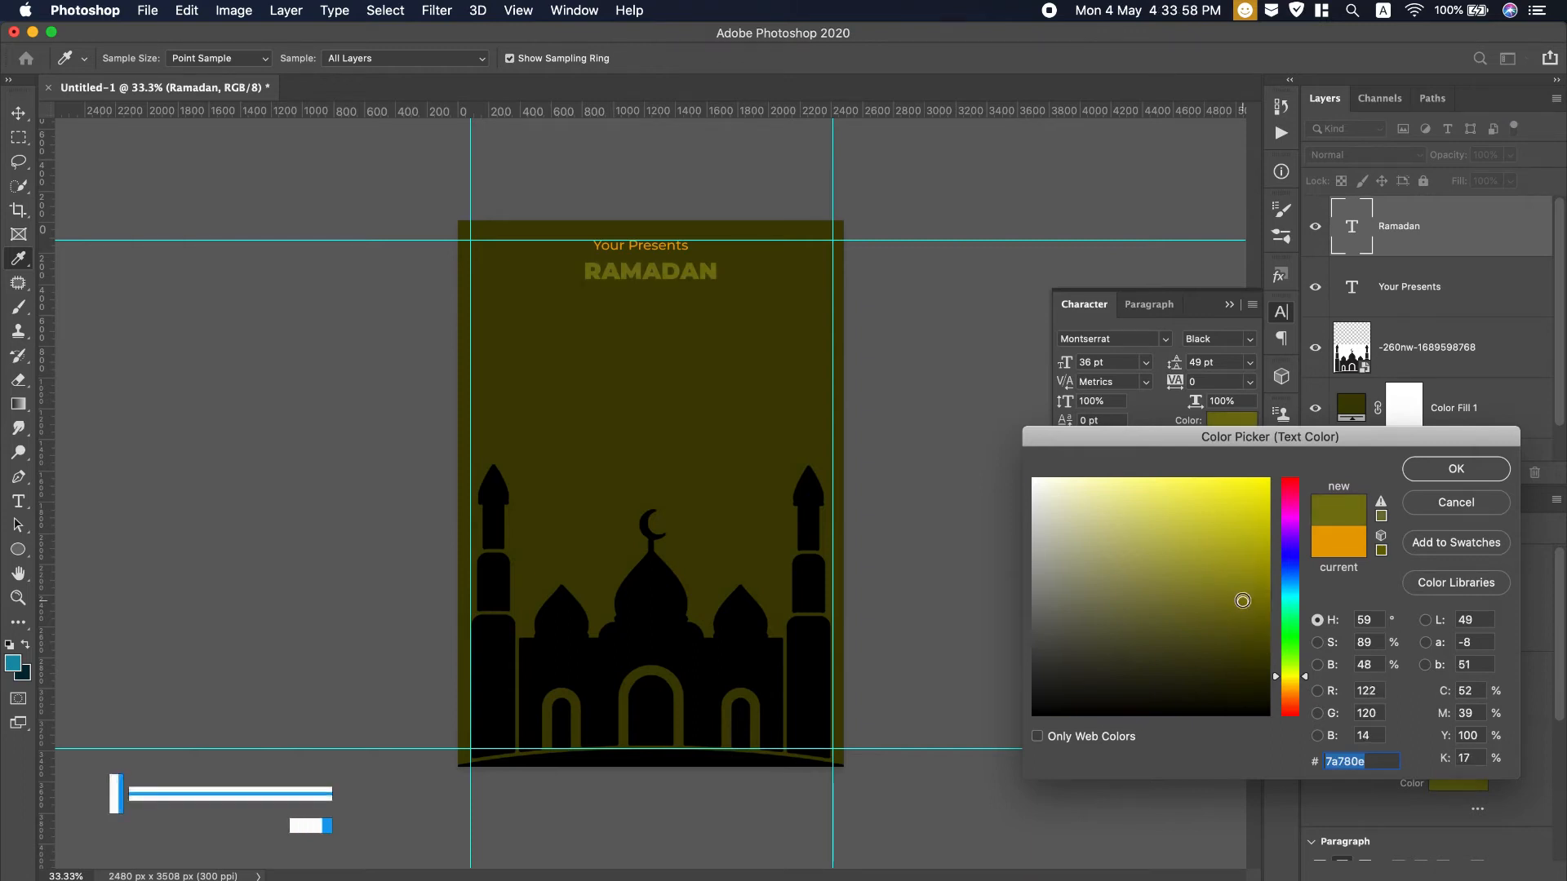
click(1240, 600)
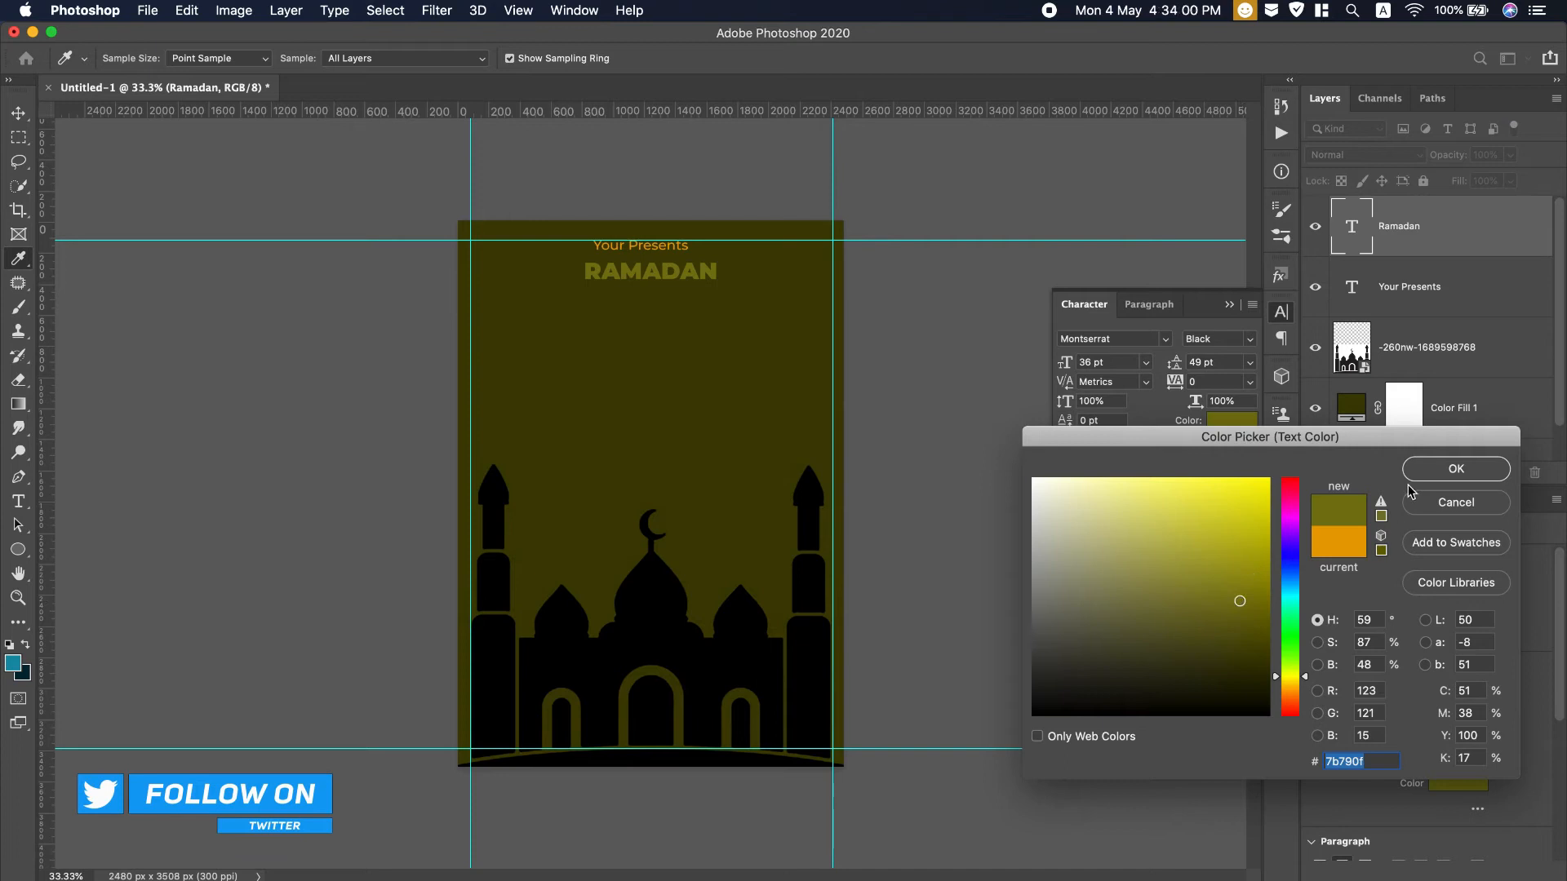
click(1431, 476)
key(v)
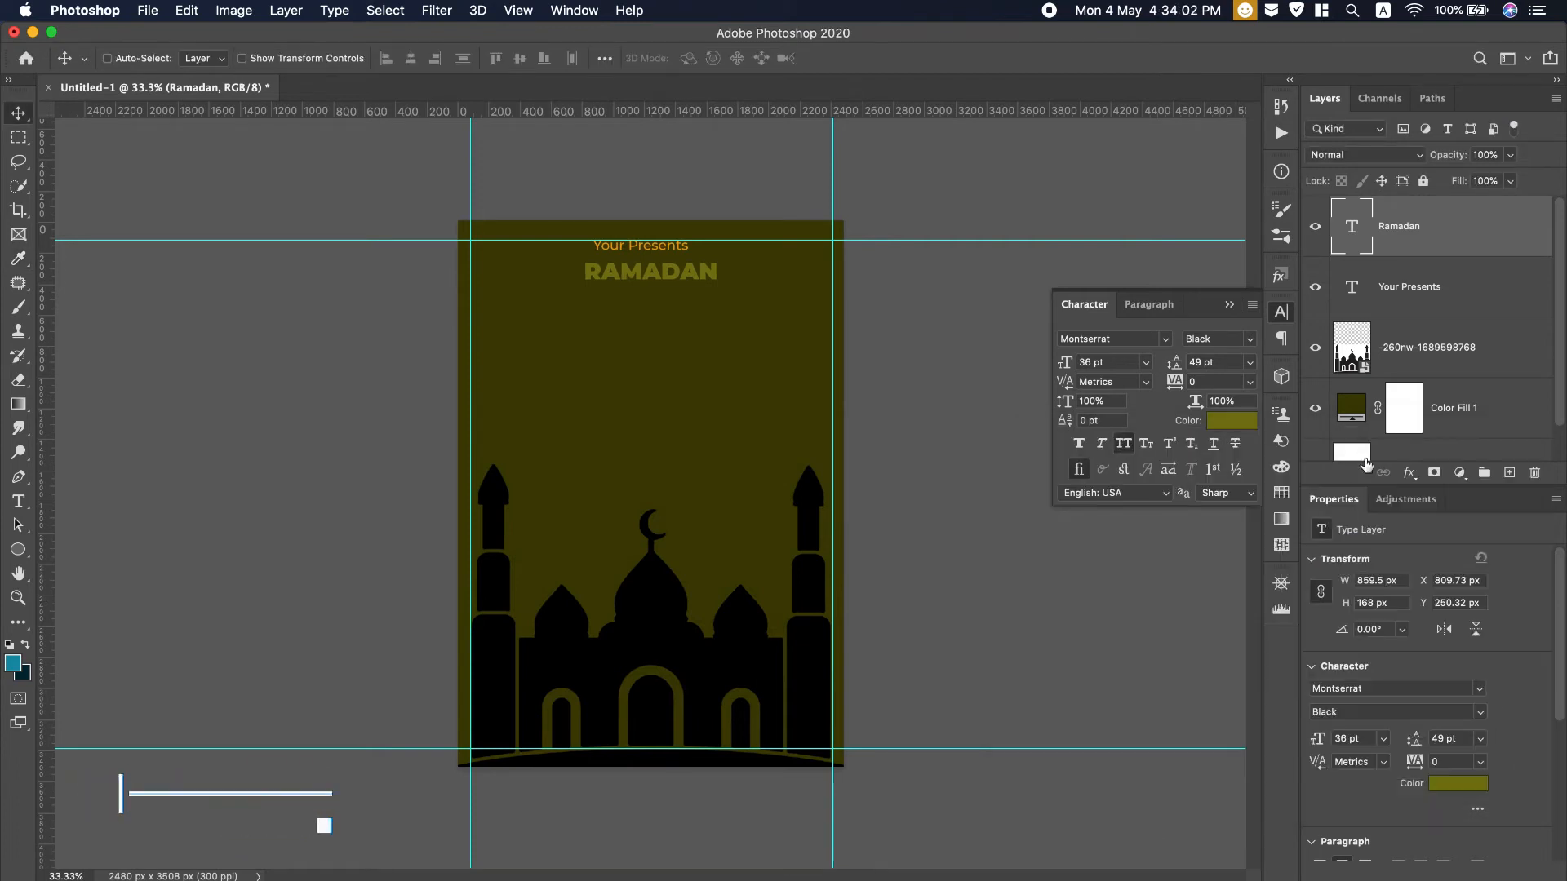
Recolour the "Your Presents" text to the brighter olive 93900c, starting from the colour sampled off the "Ramadan" text
click(1352, 288)
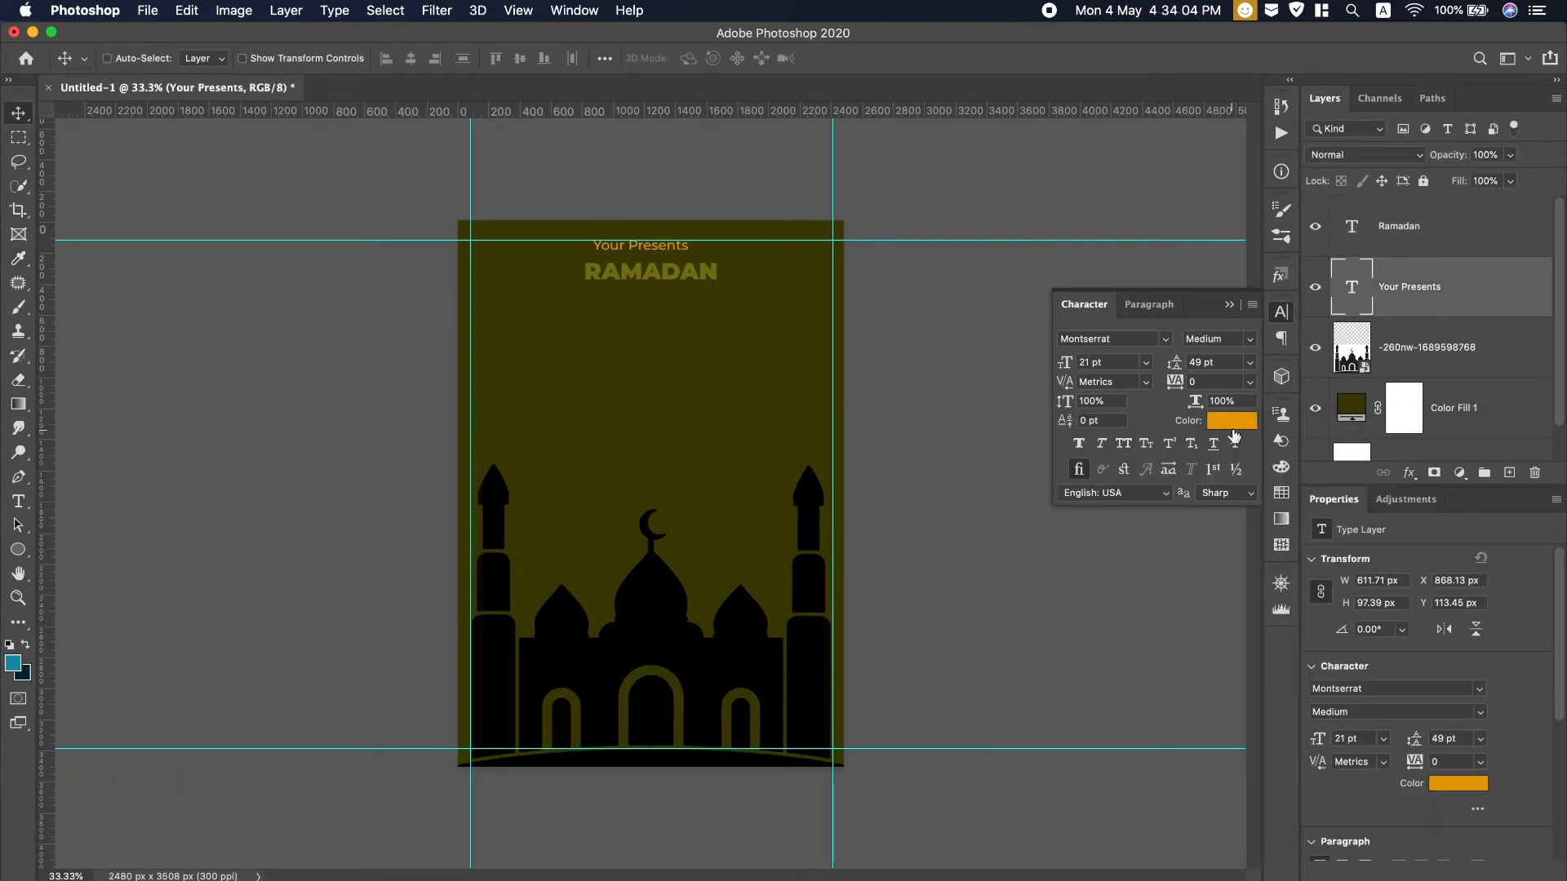
click(638, 268)
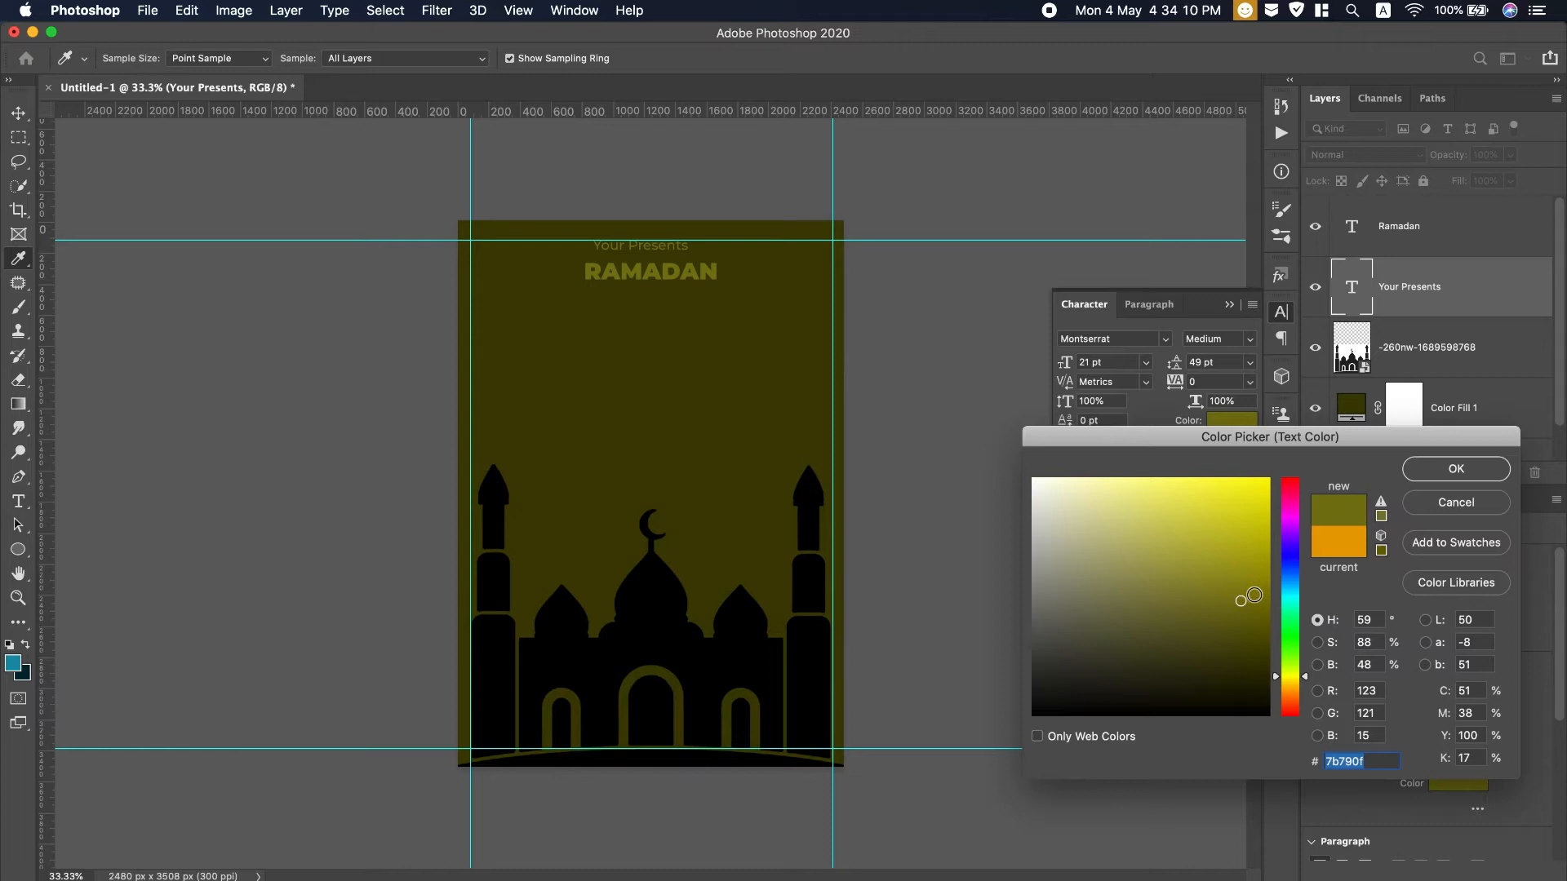
click(1251, 578)
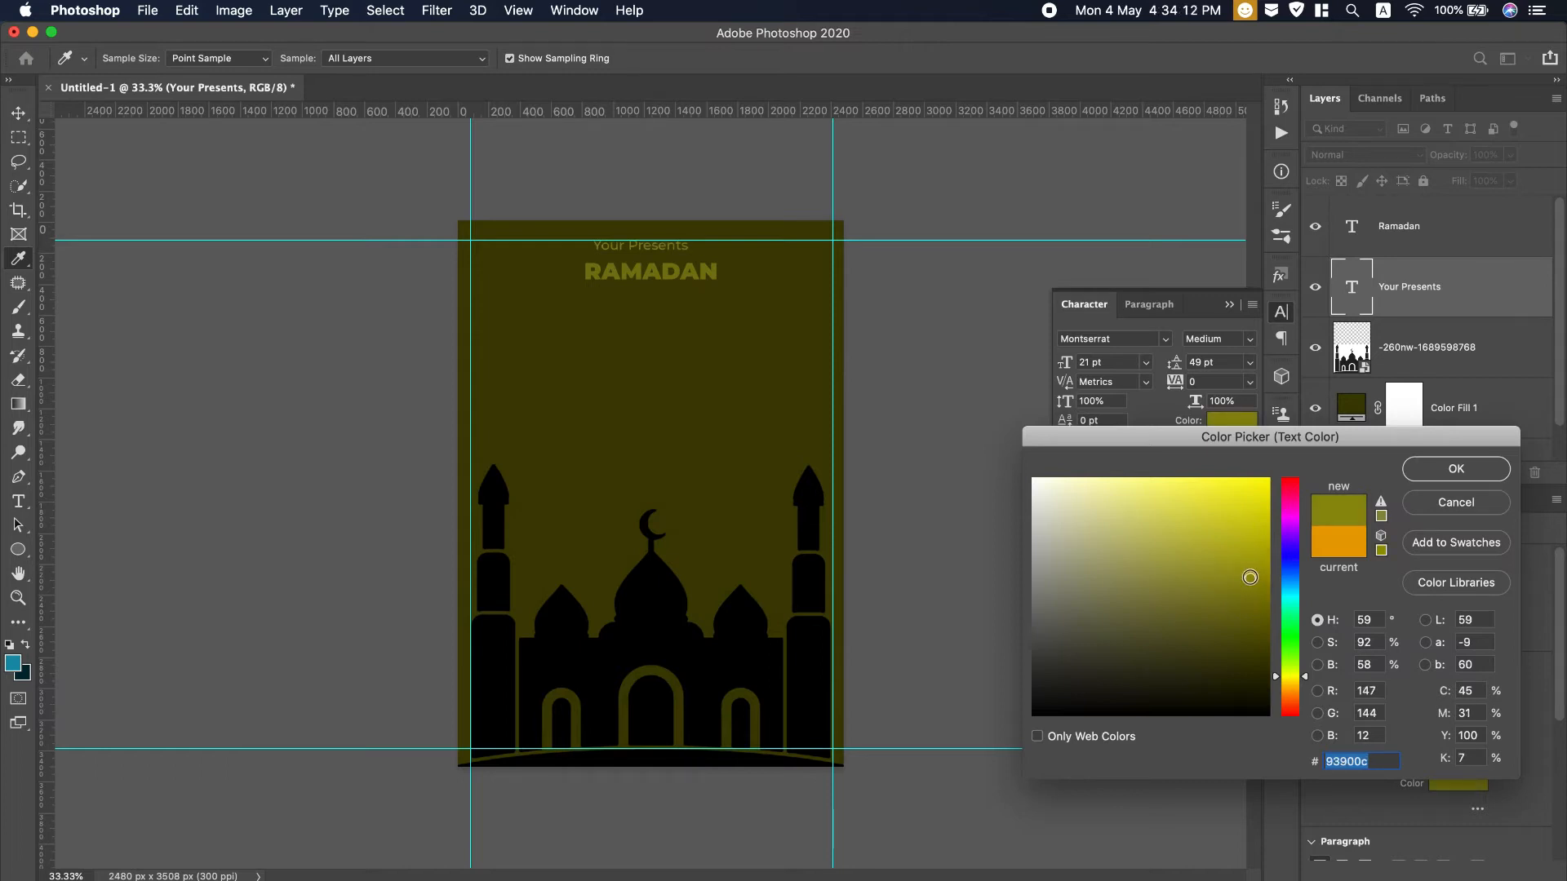
click(1457, 474)
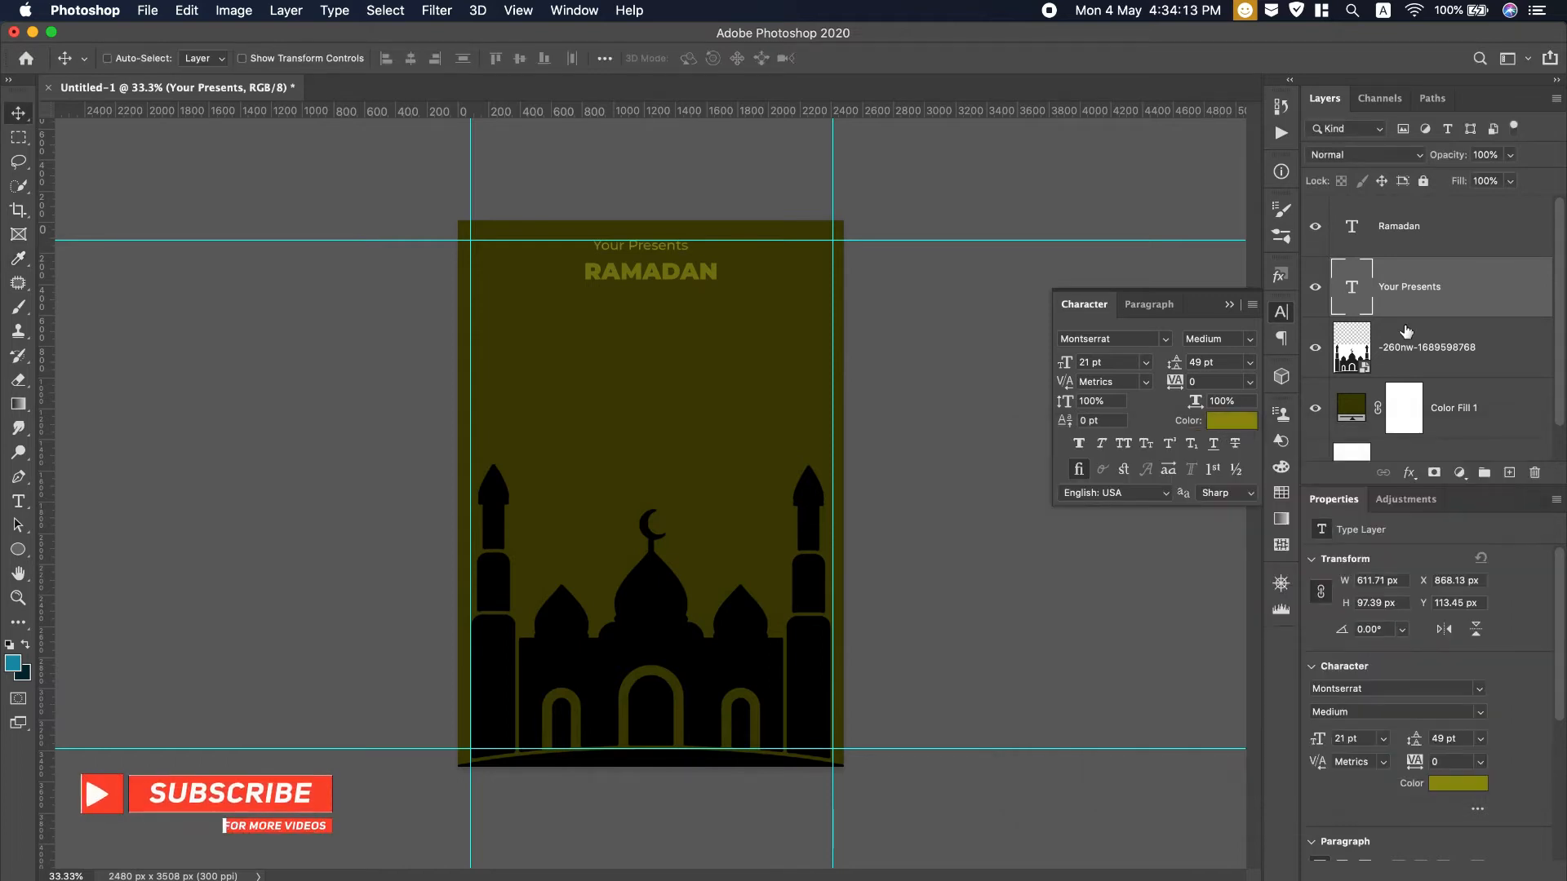
Nudge the "Ramadan" text straight up about 30 px, closer to "Your Presents"
click(1427, 227)
key(Up)
key(Up)
key(Up)
key(Up)
key(Up)
key(Up)
key(Up)
key(Up)
key(Up)
key(Up)
key(Up)
key(Up)
key(Up)
key(Up)
key(Up)
key(Up)
key(Up)
key(Up)
key(Up)
key(Up)
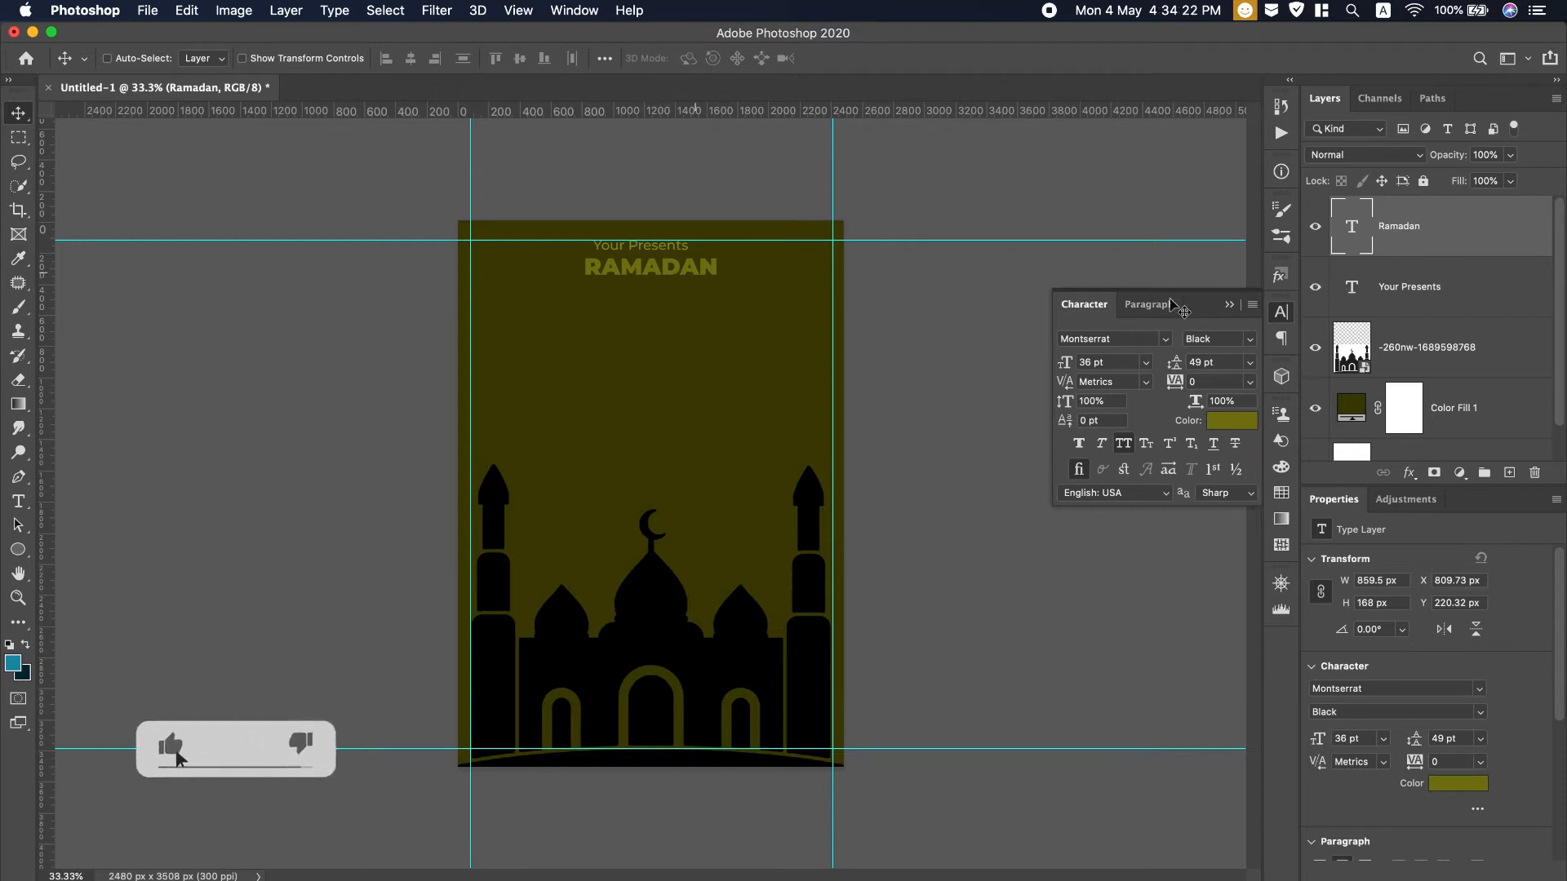
Duplicate the "Ramadan" text below the original and replace the copy's wording with "Iftar Party" from the notes
drag(638, 277, 639, 318)
scroll(1224, 2, down, 2)
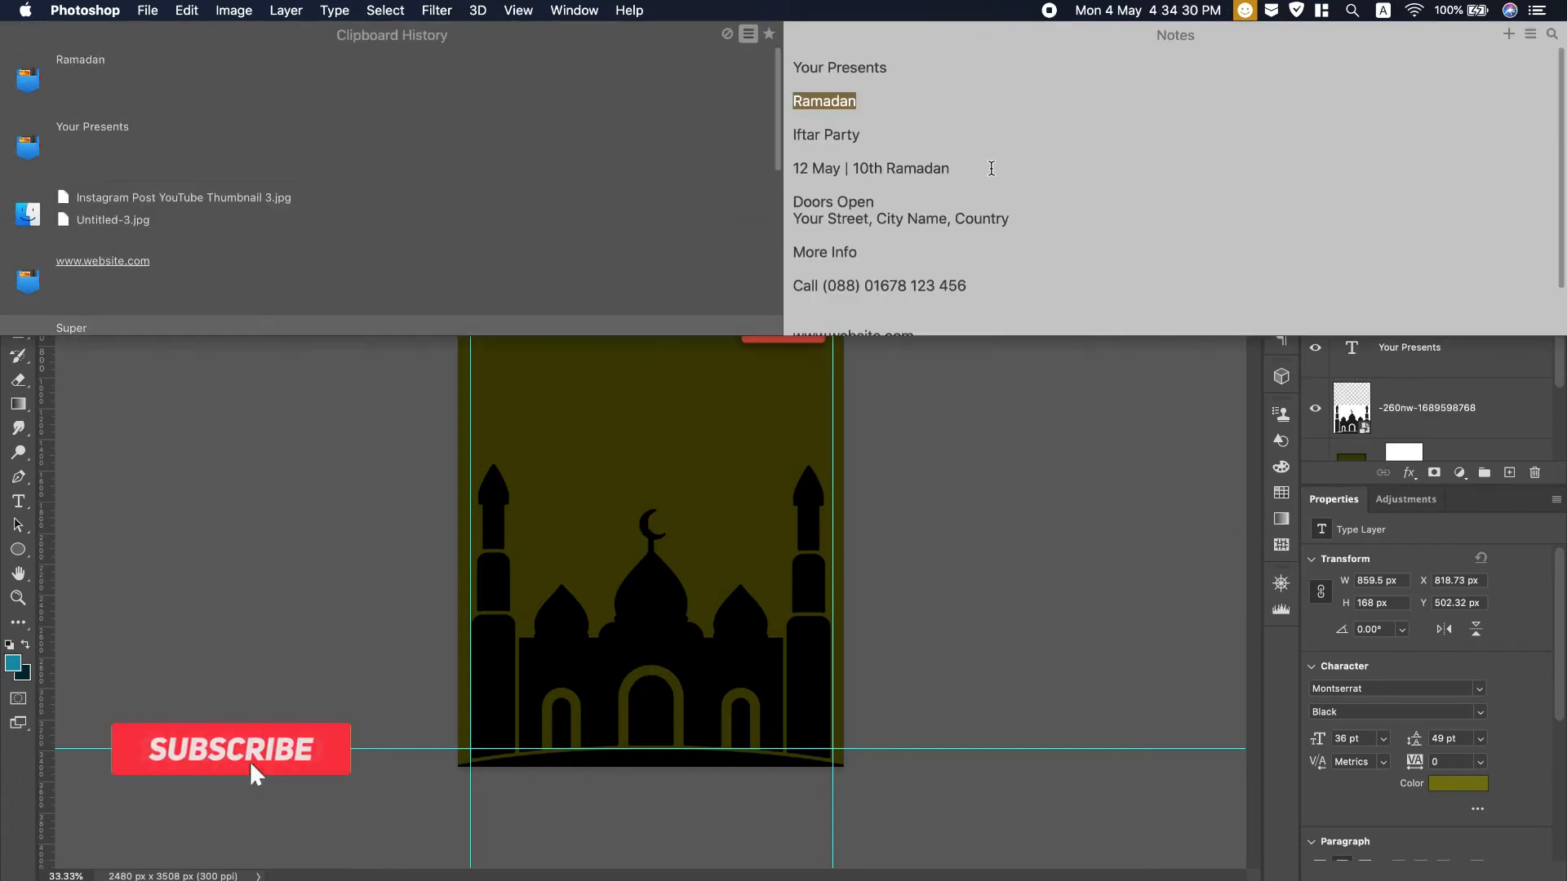
drag(861, 135, 748, 128)
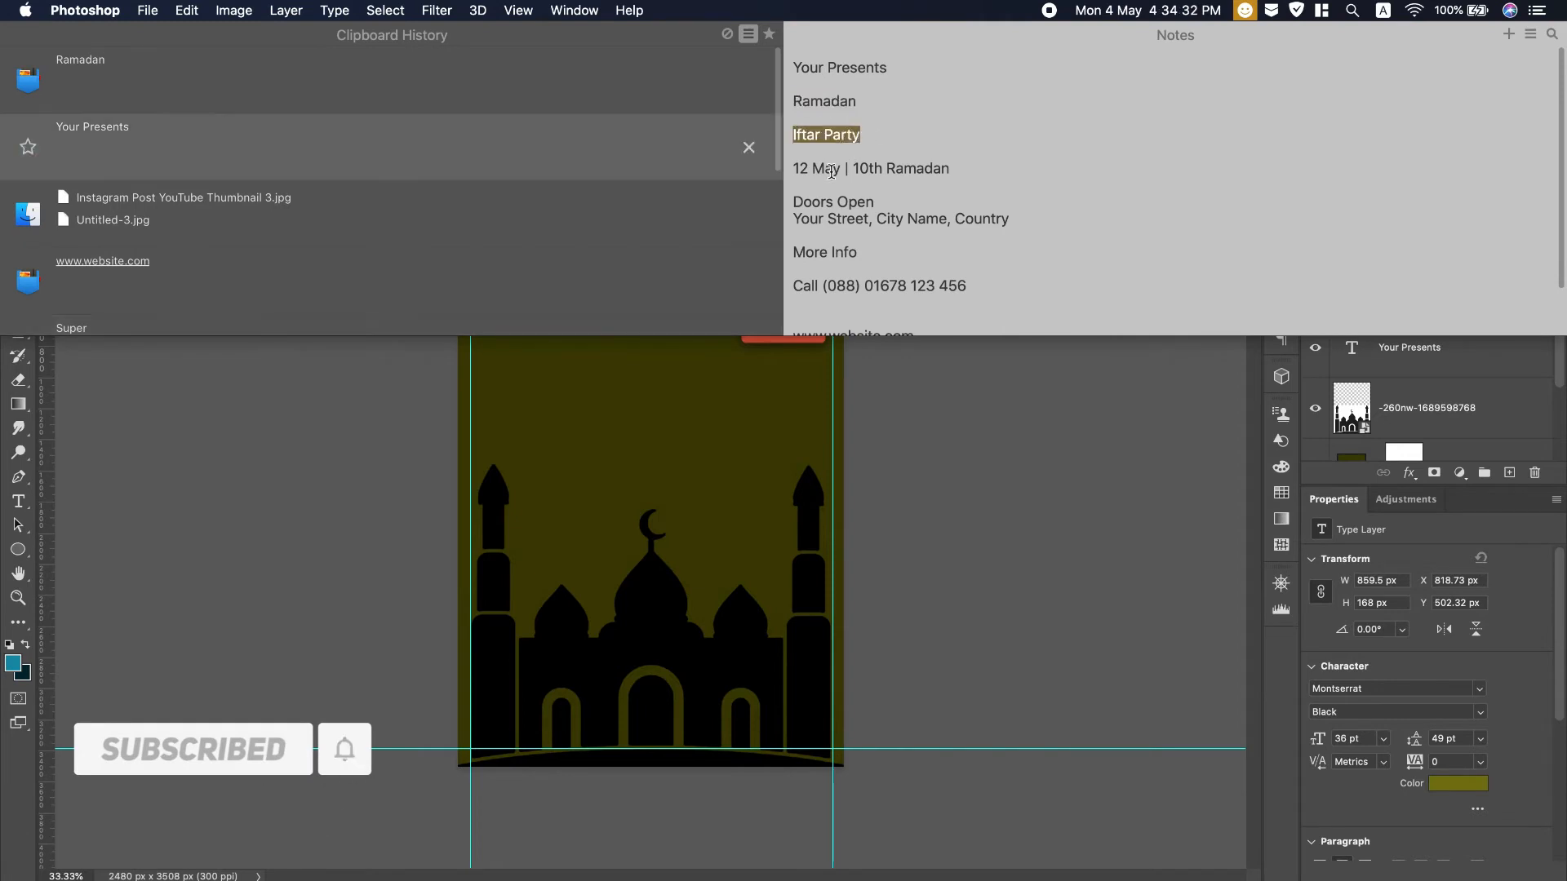
key(super+c)
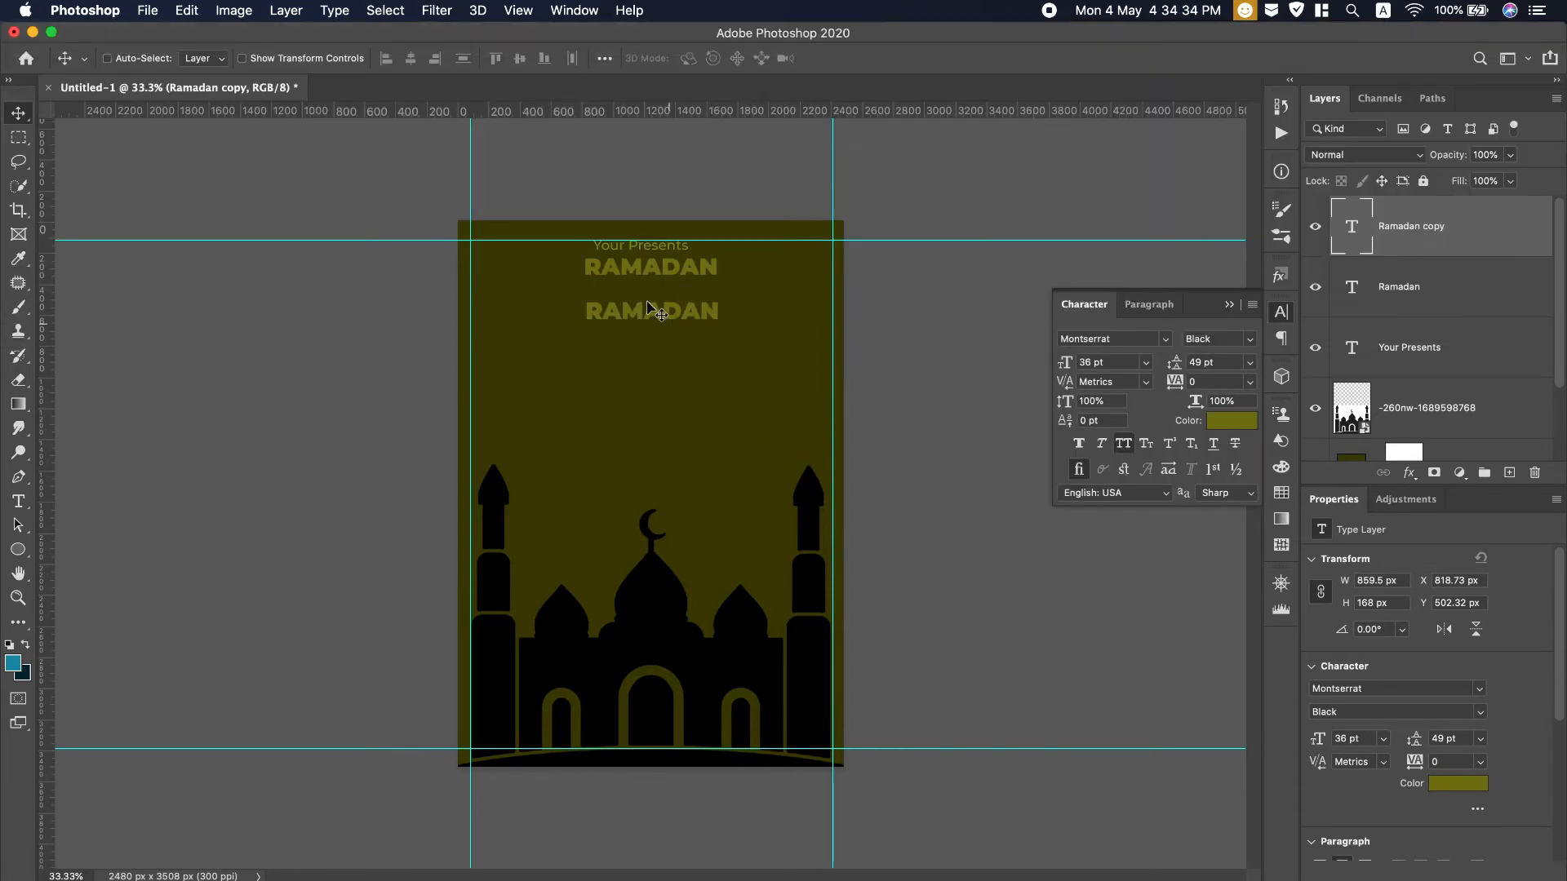
double_click(630, 313)
key(super+v)
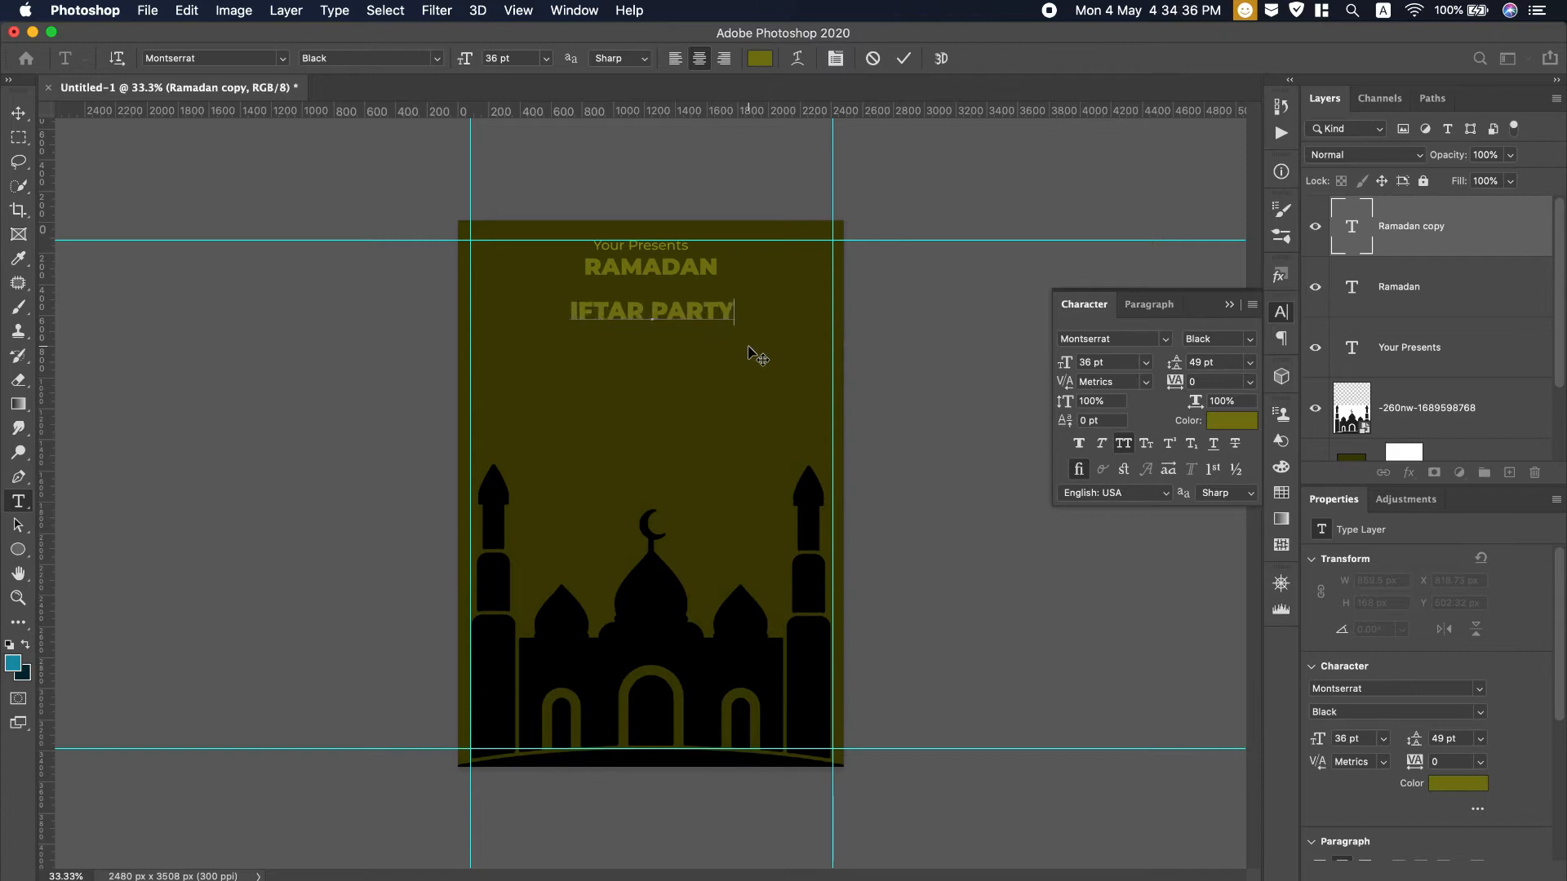
drag(734, 300, 493, 285)
click(283, 59)
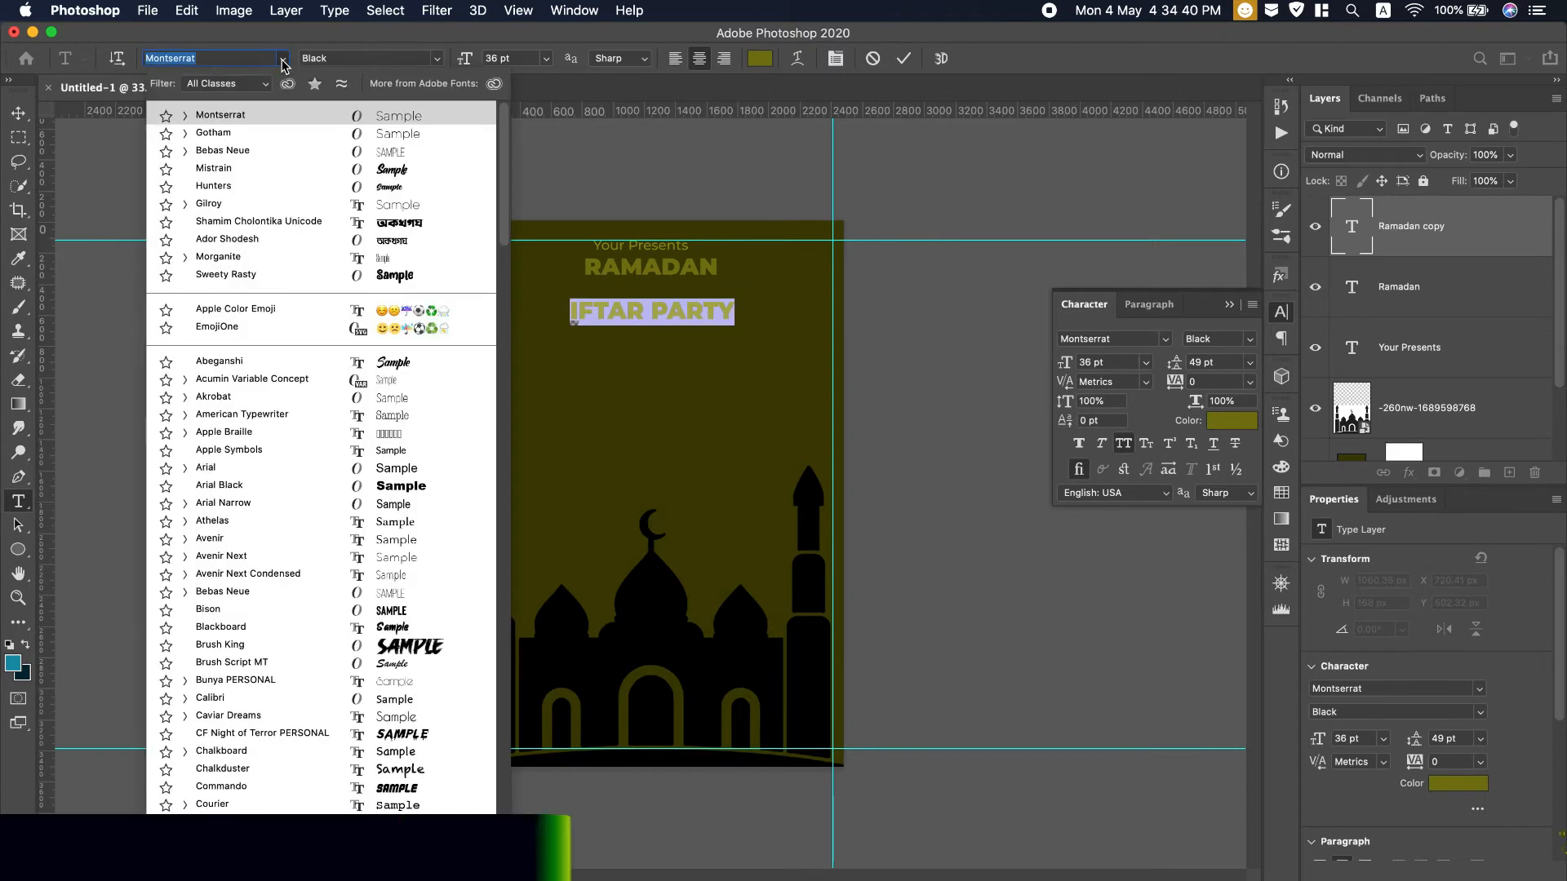
key(Down)
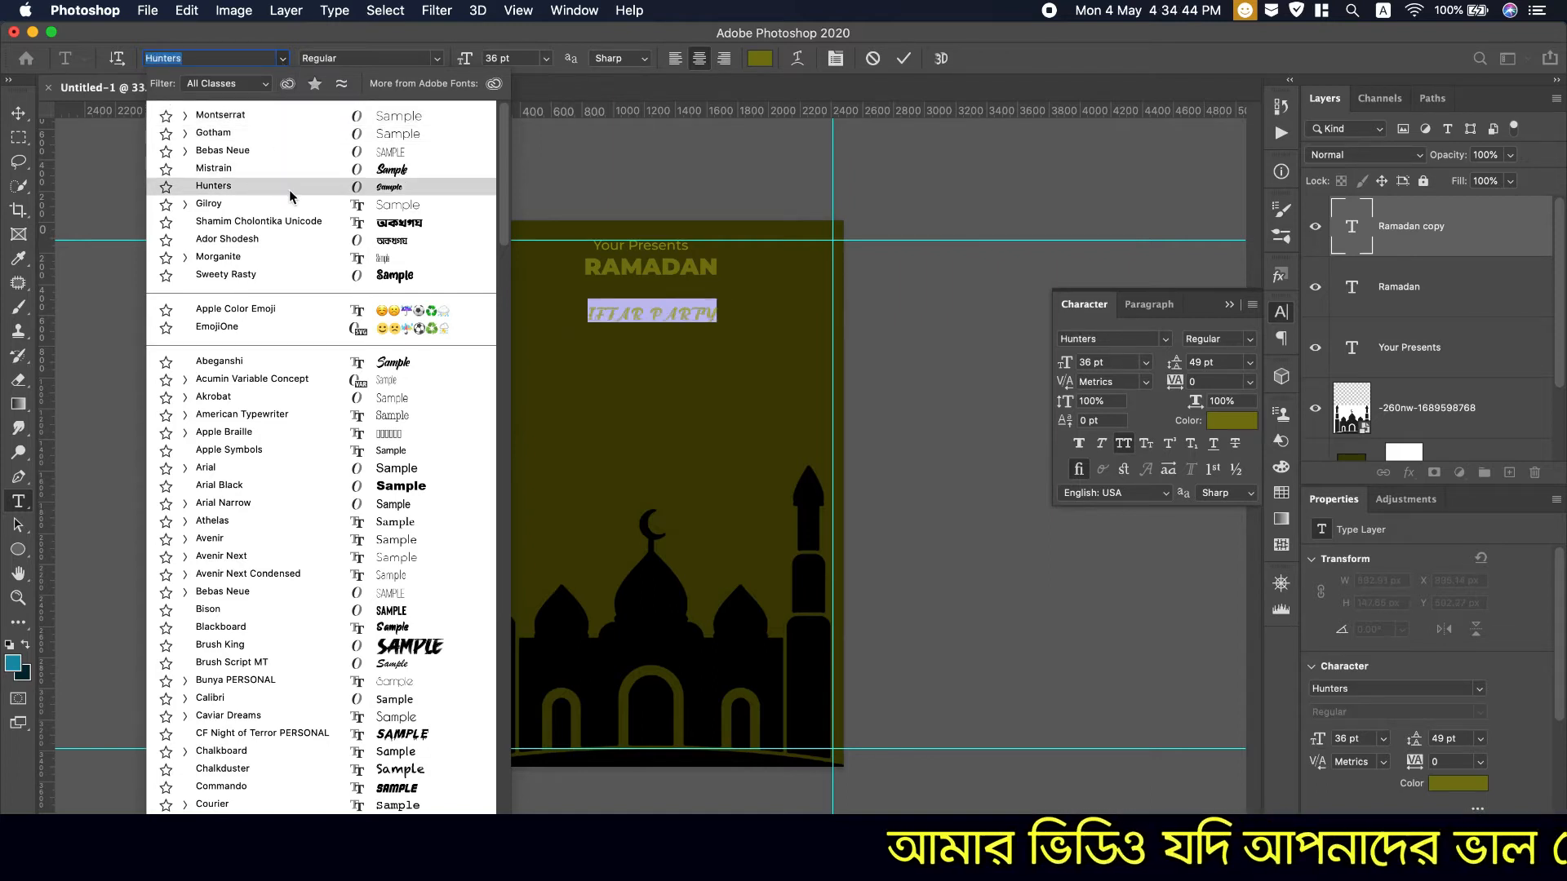
key(Escape)
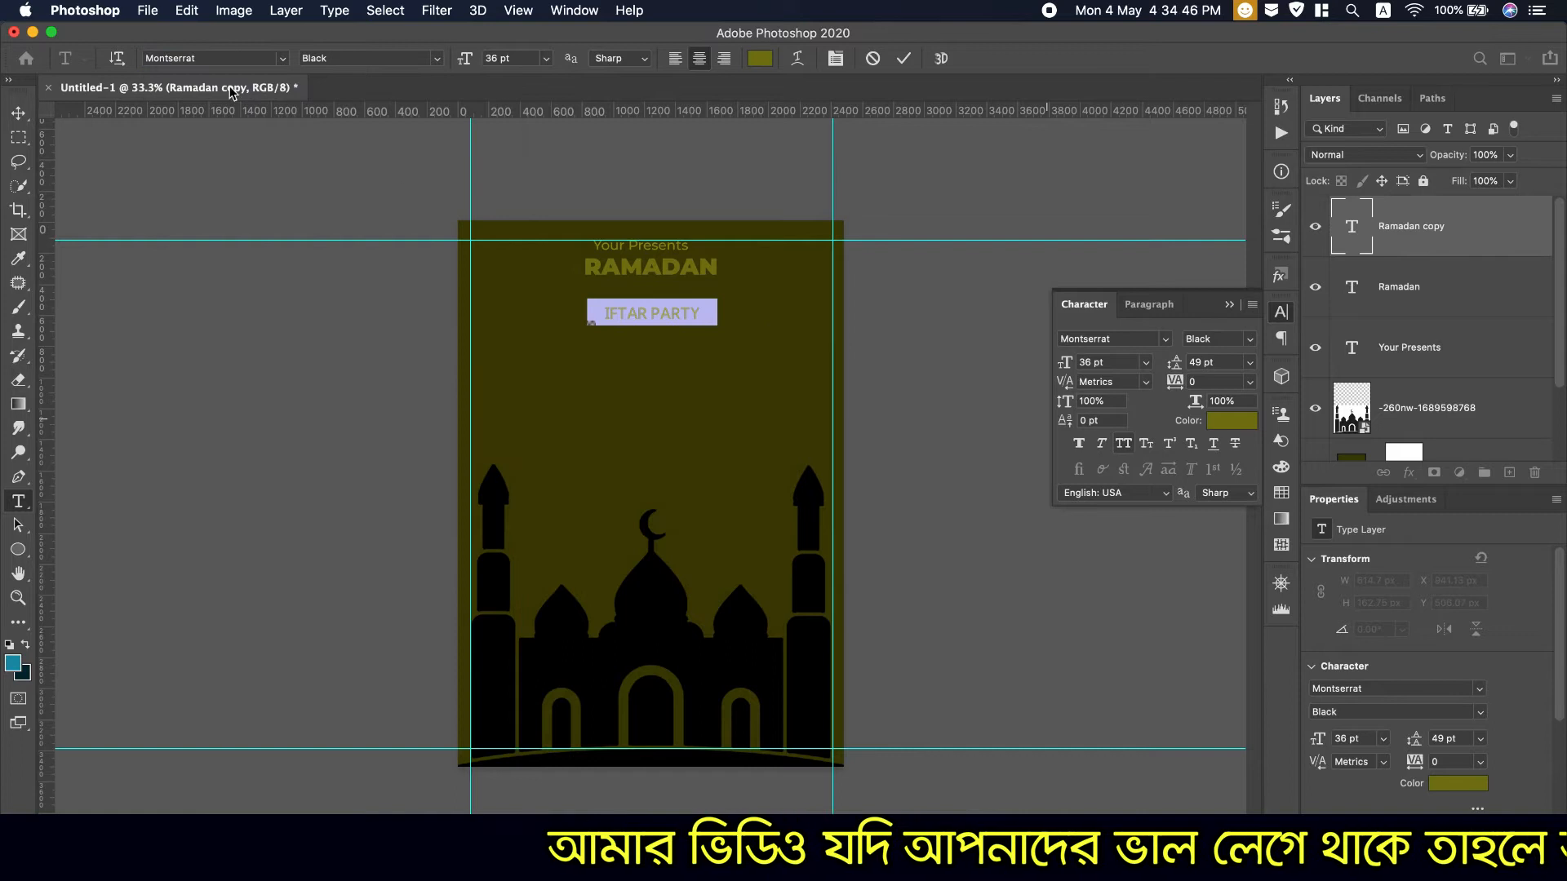
Turn off All Caps for the "Iftar Party" text and change its font to Mokutton from the Script class
click(1124, 448)
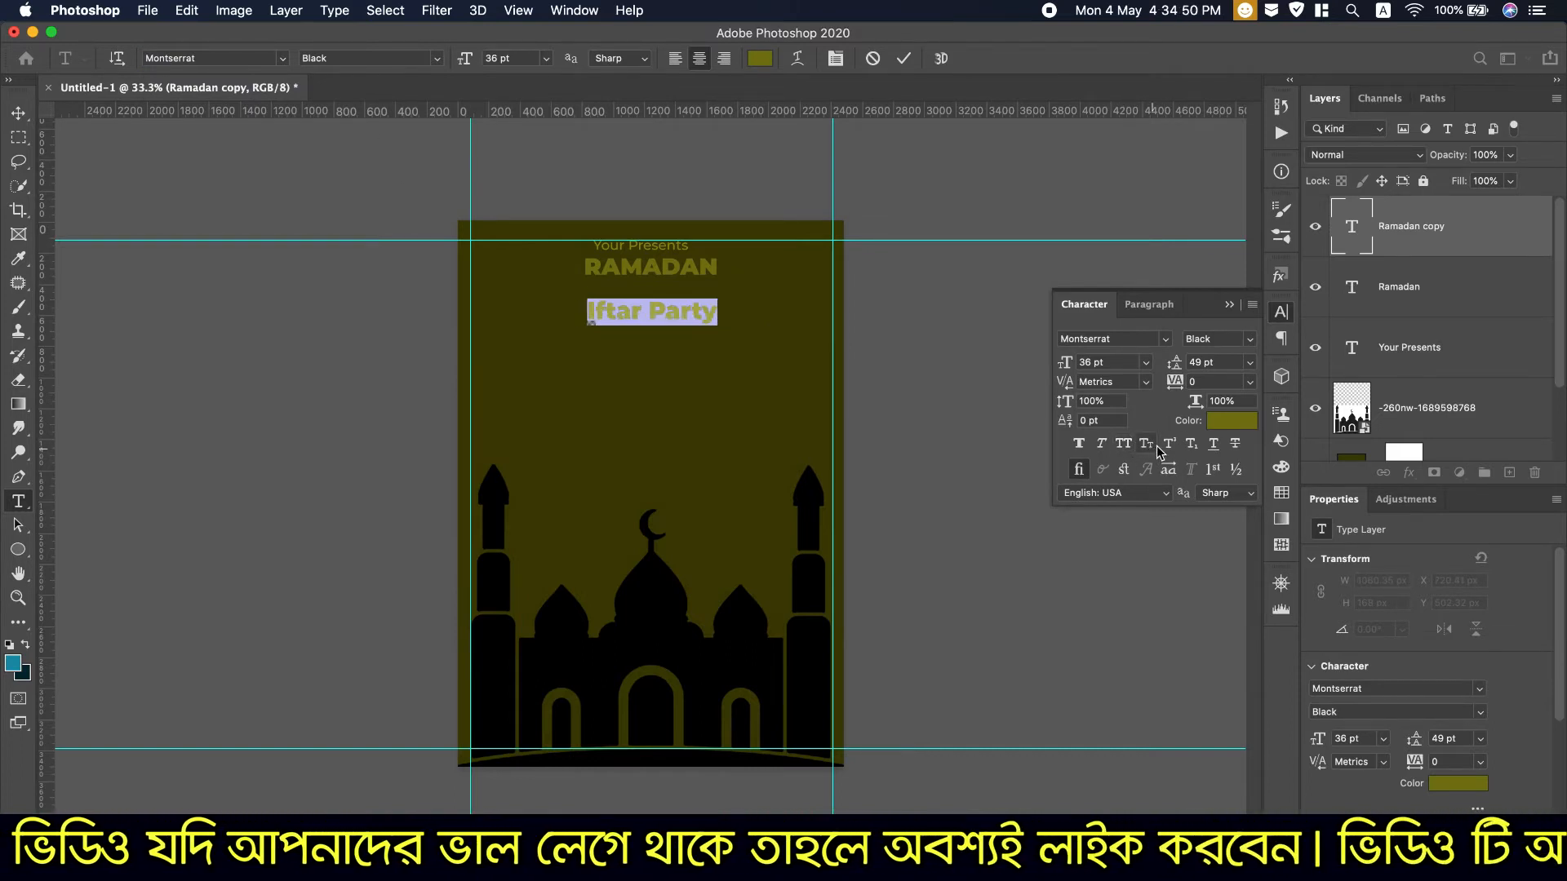
click(282, 58)
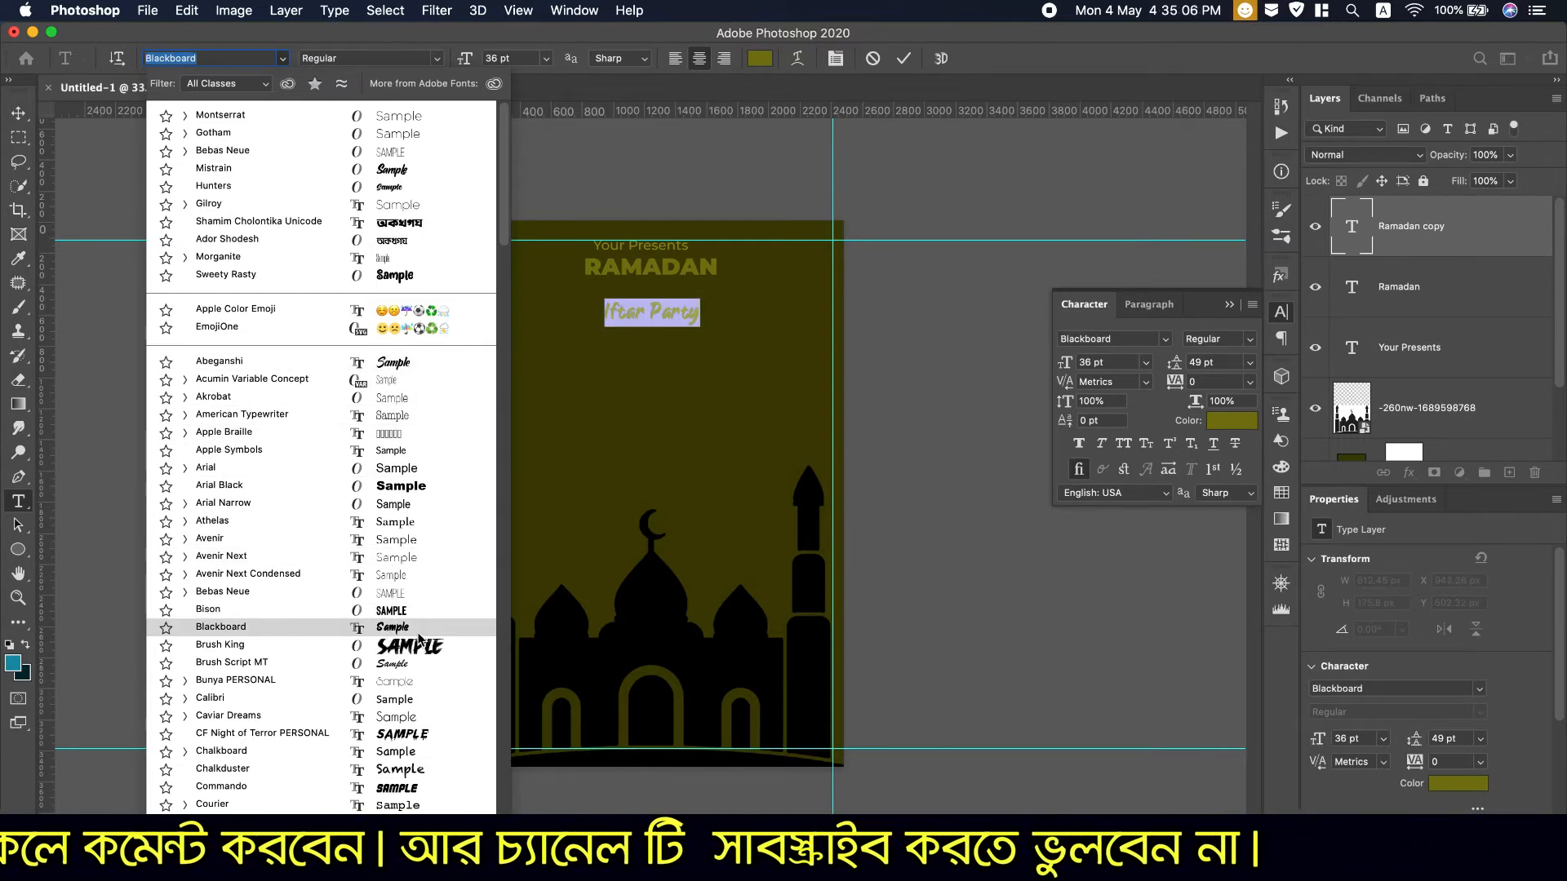
click(267, 85)
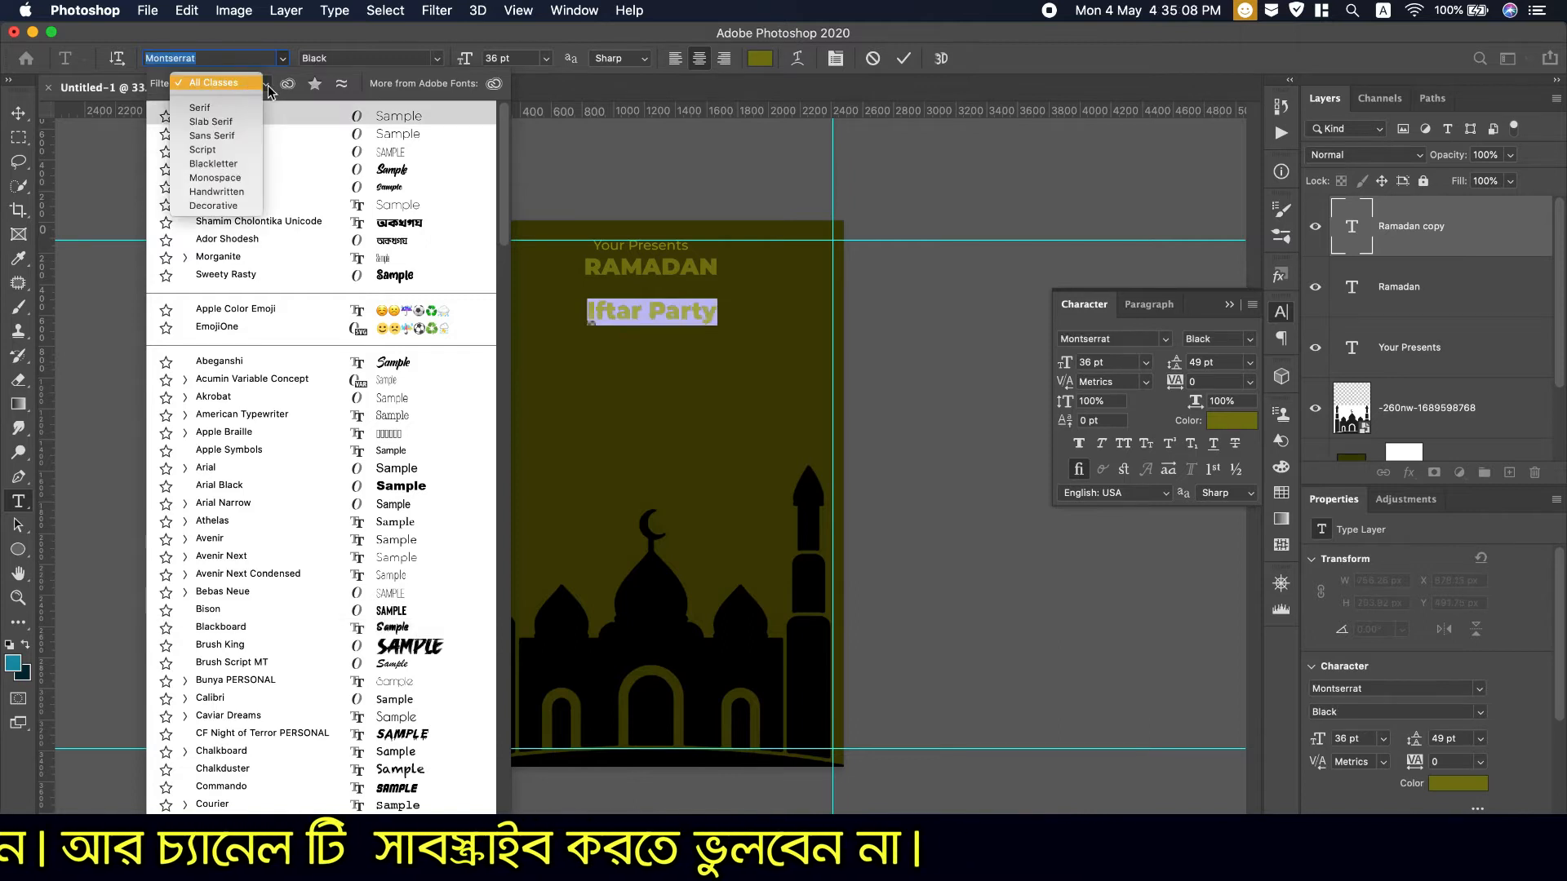
click(211, 149)
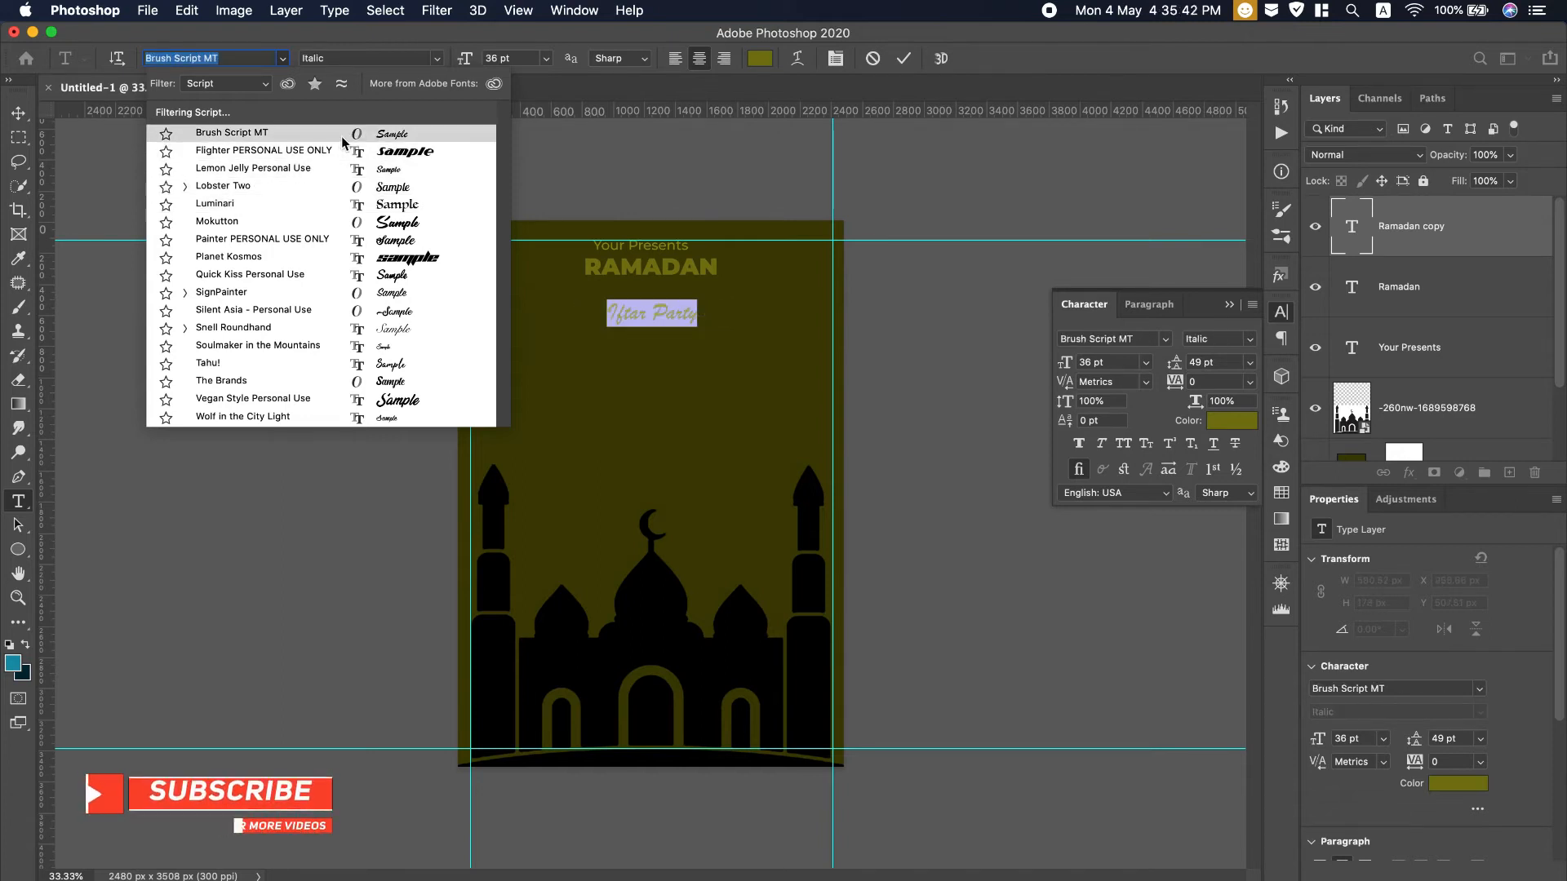
click(321, 225)
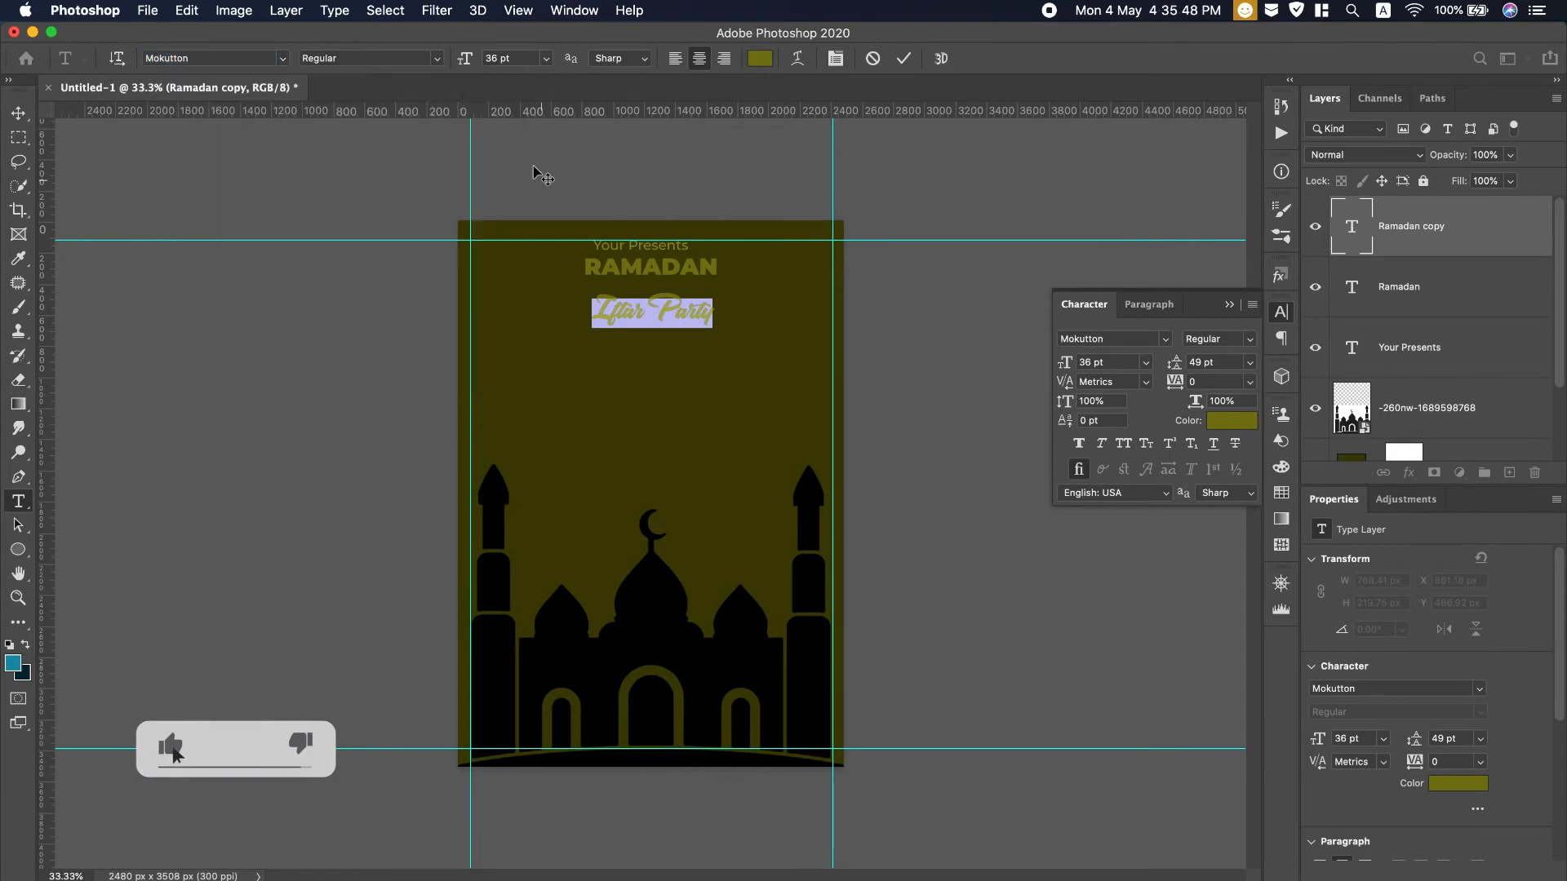
Enlarge the "Iftar Party" text to 70 pt and move it down clear of "Ramadan", about 117 px
drag(470, 66, 499, 67)
click(903, 58)
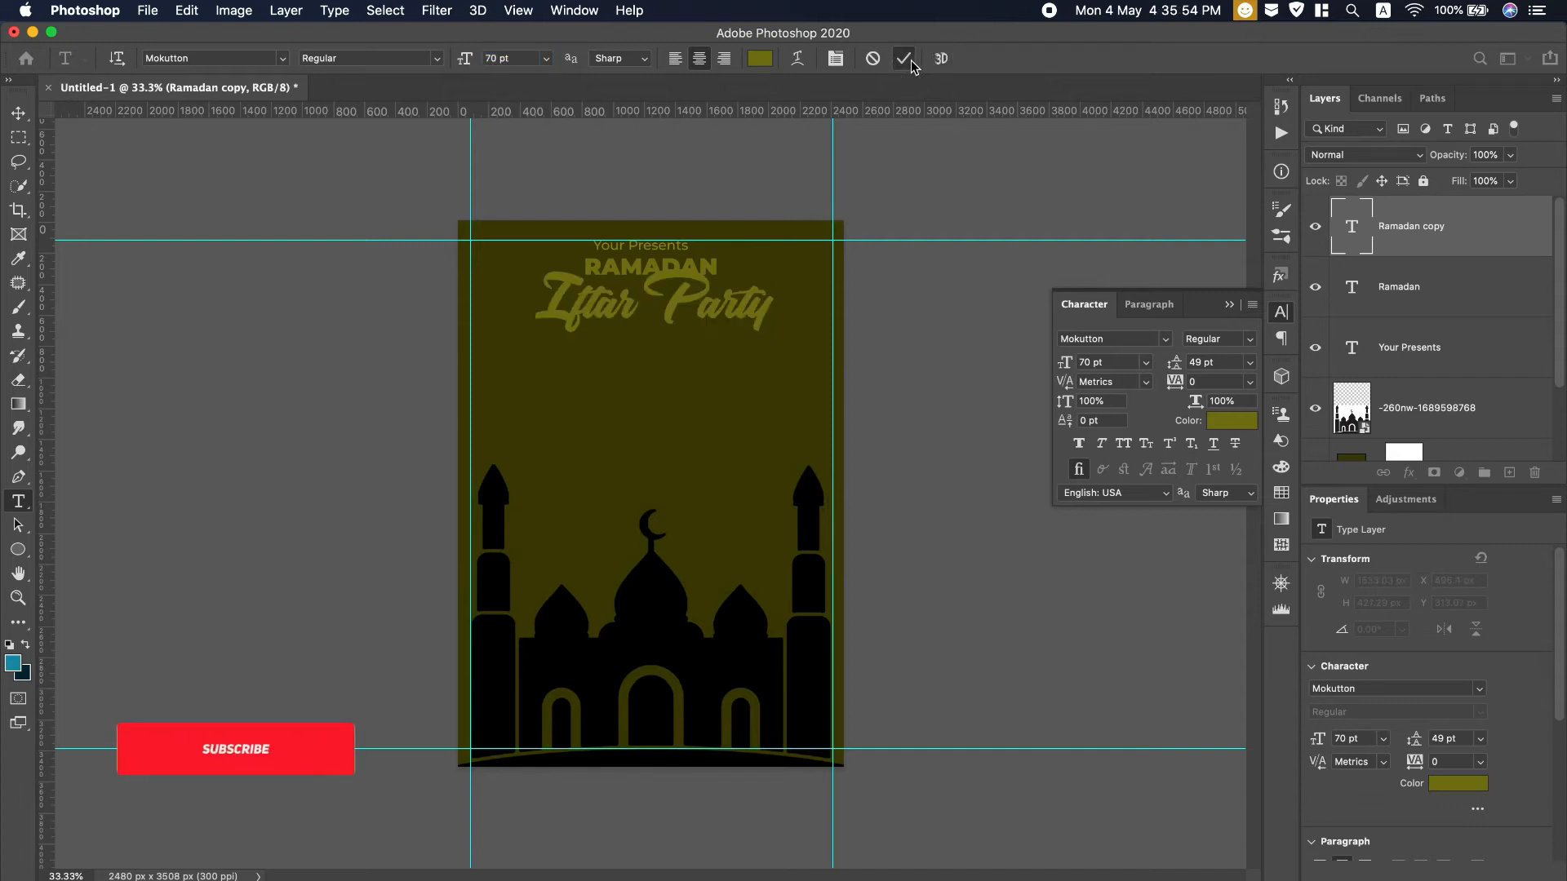
key(v)
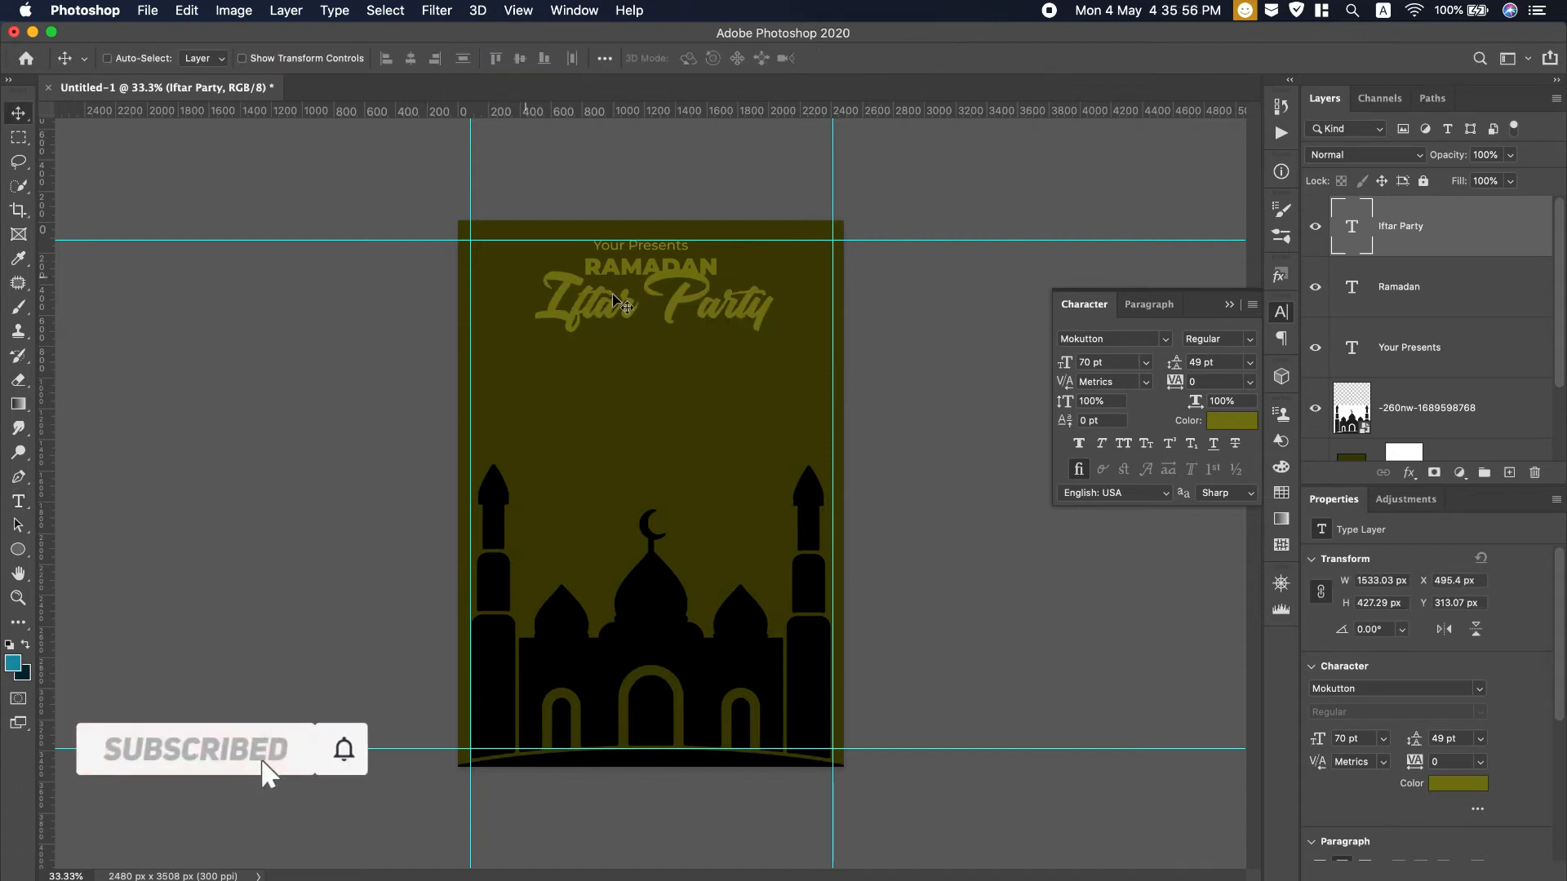
drag(621, 312, 618, 324)
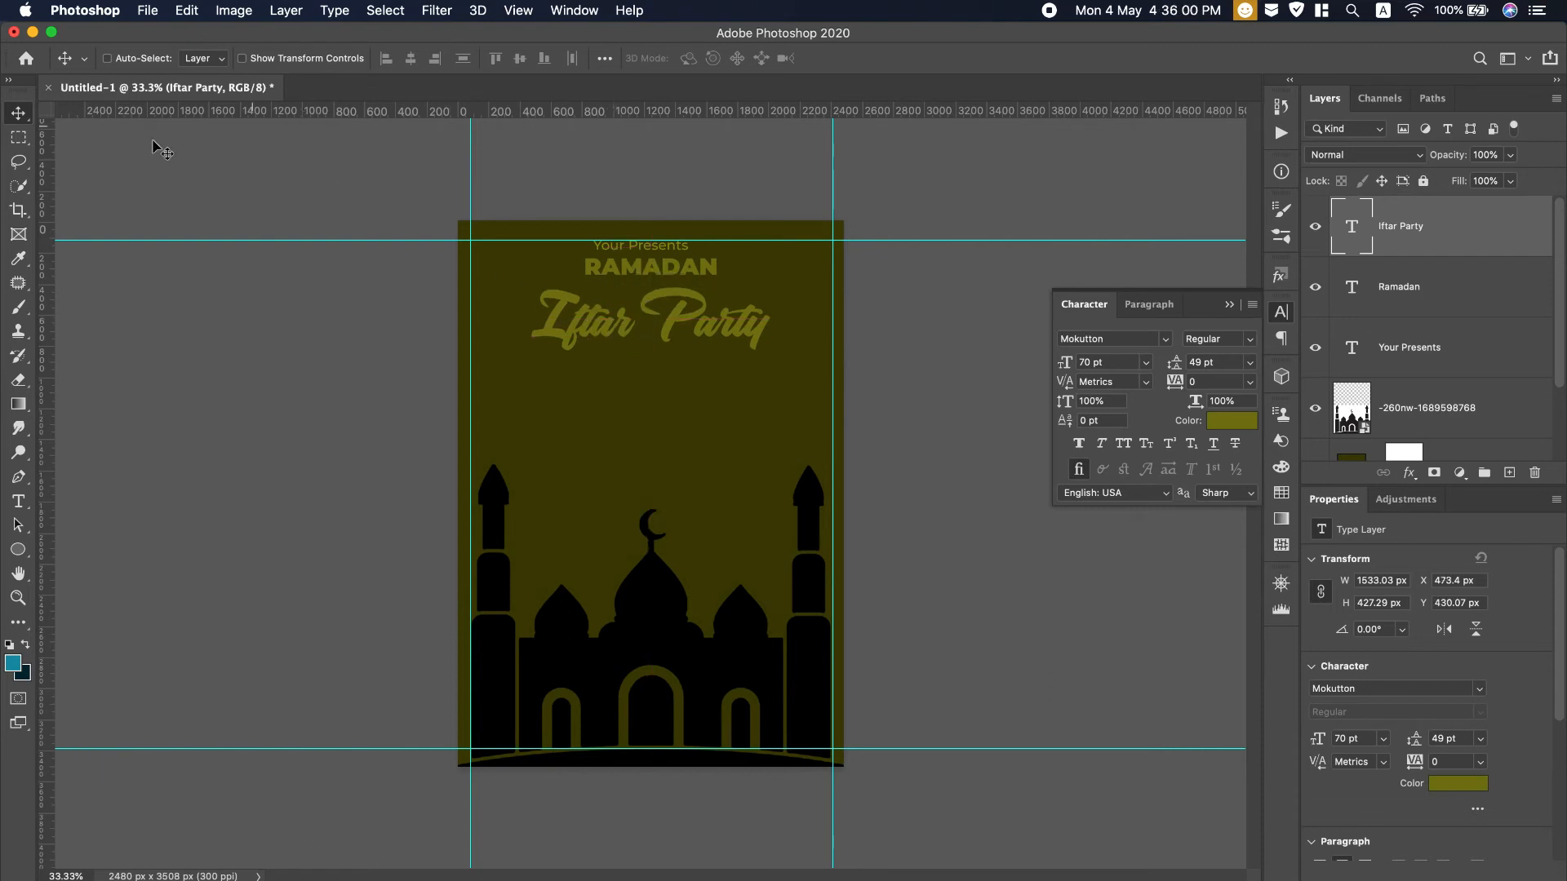
Enlarge the "Iftar Party" text further to 92 pt and shift it down about 70 px, just below "Ramadan"
click(18, 501)
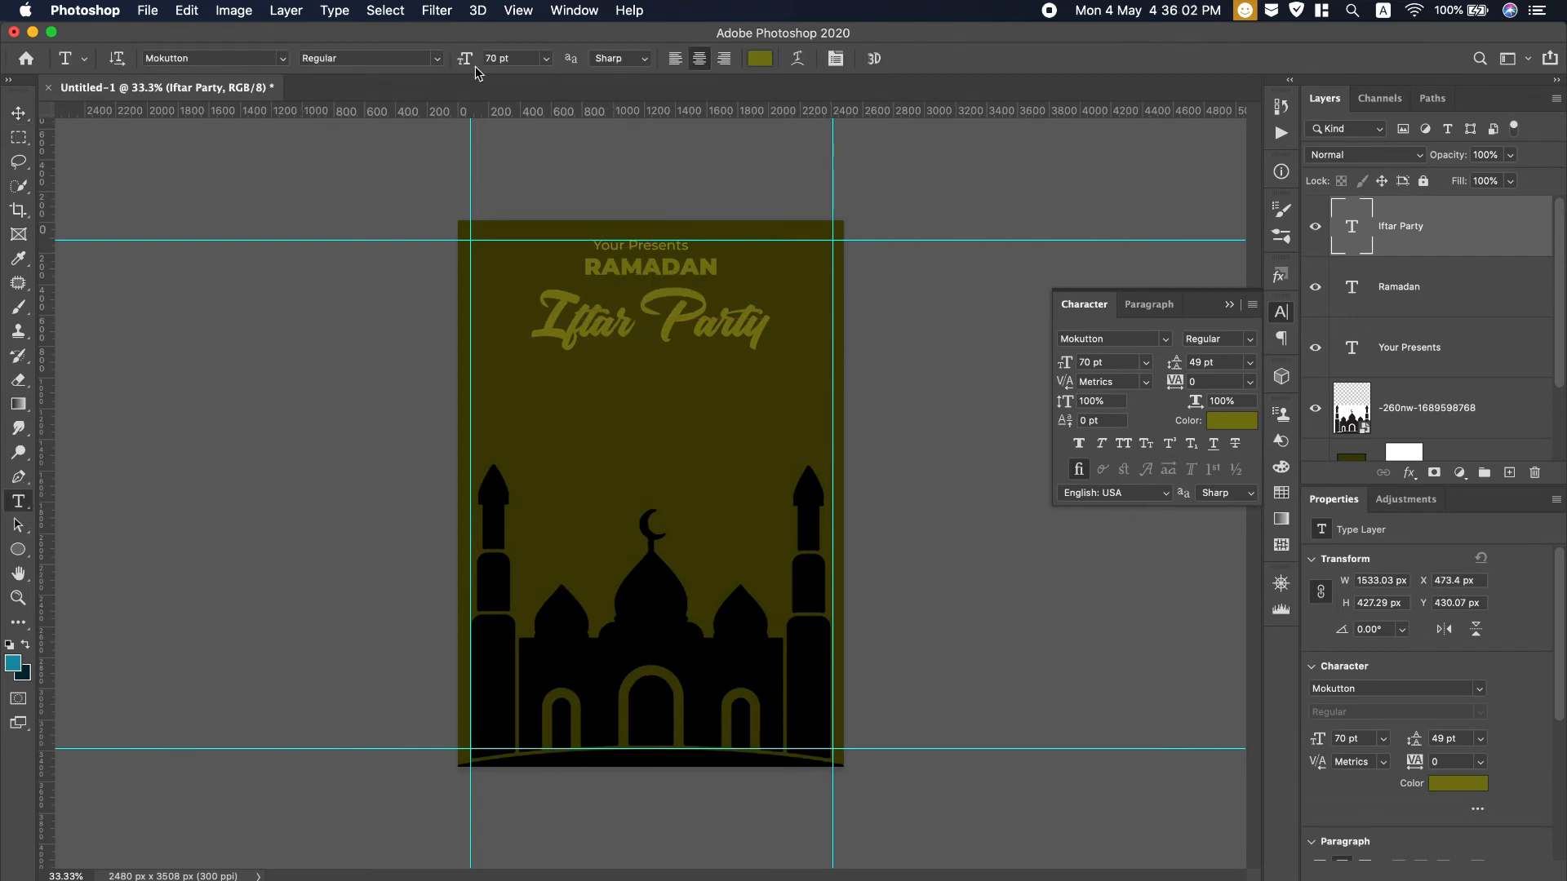
drag(469, 59, 493, 59)
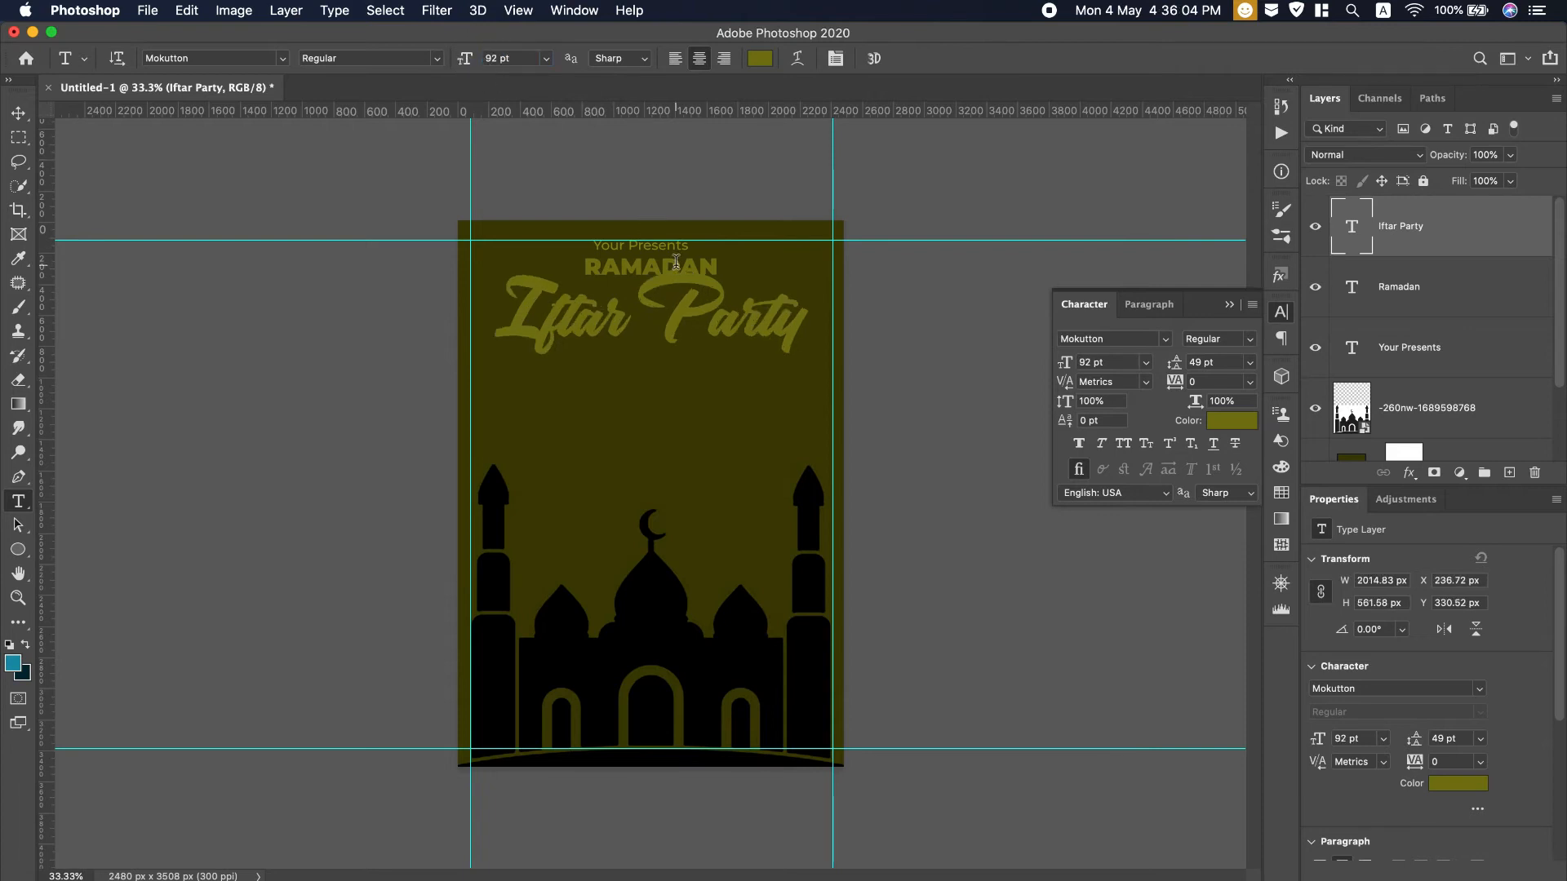
click(18, 113)
click(681, 320)
drag(682, 320, 679, 340)
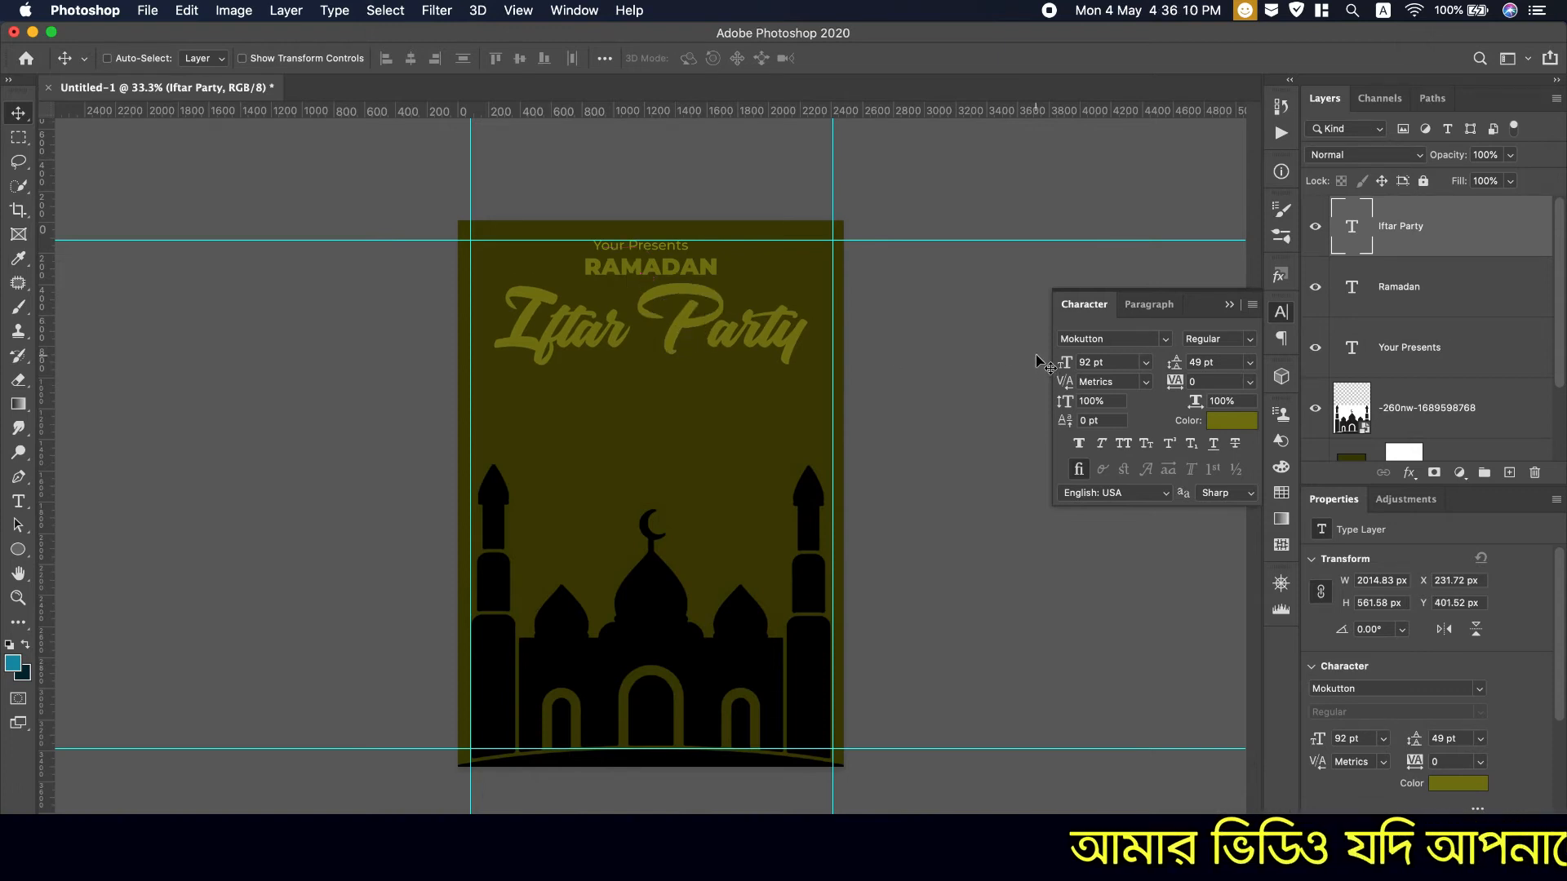
Recolour the "Iftar Party" text to the bright yellow cfcc14
click(1235, 422)
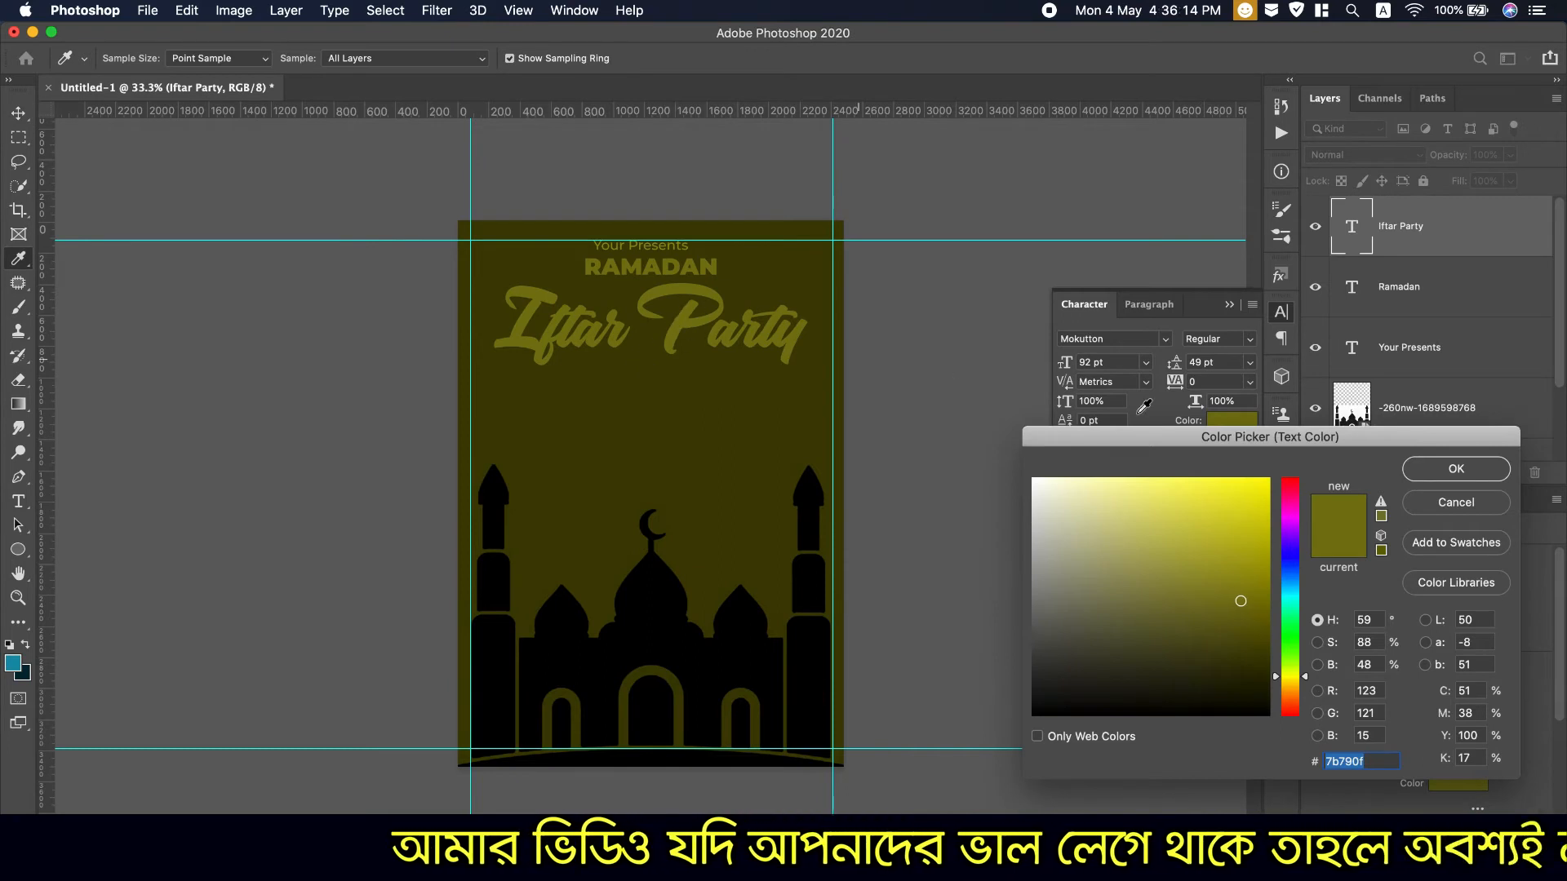
drag(1222, 571, 1246, 522)
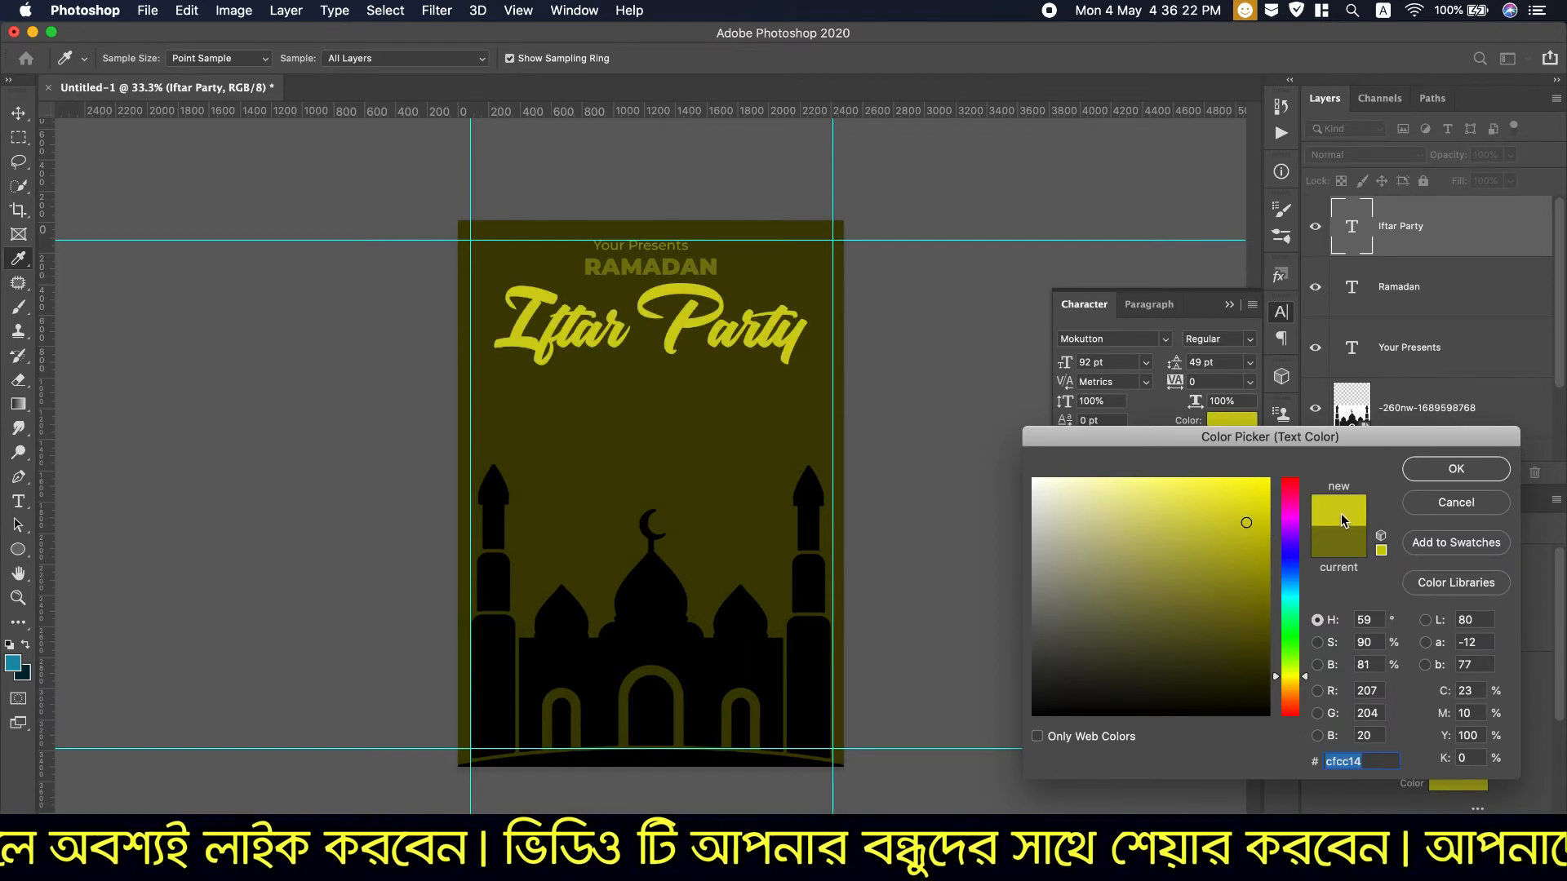
click(1456, 469)
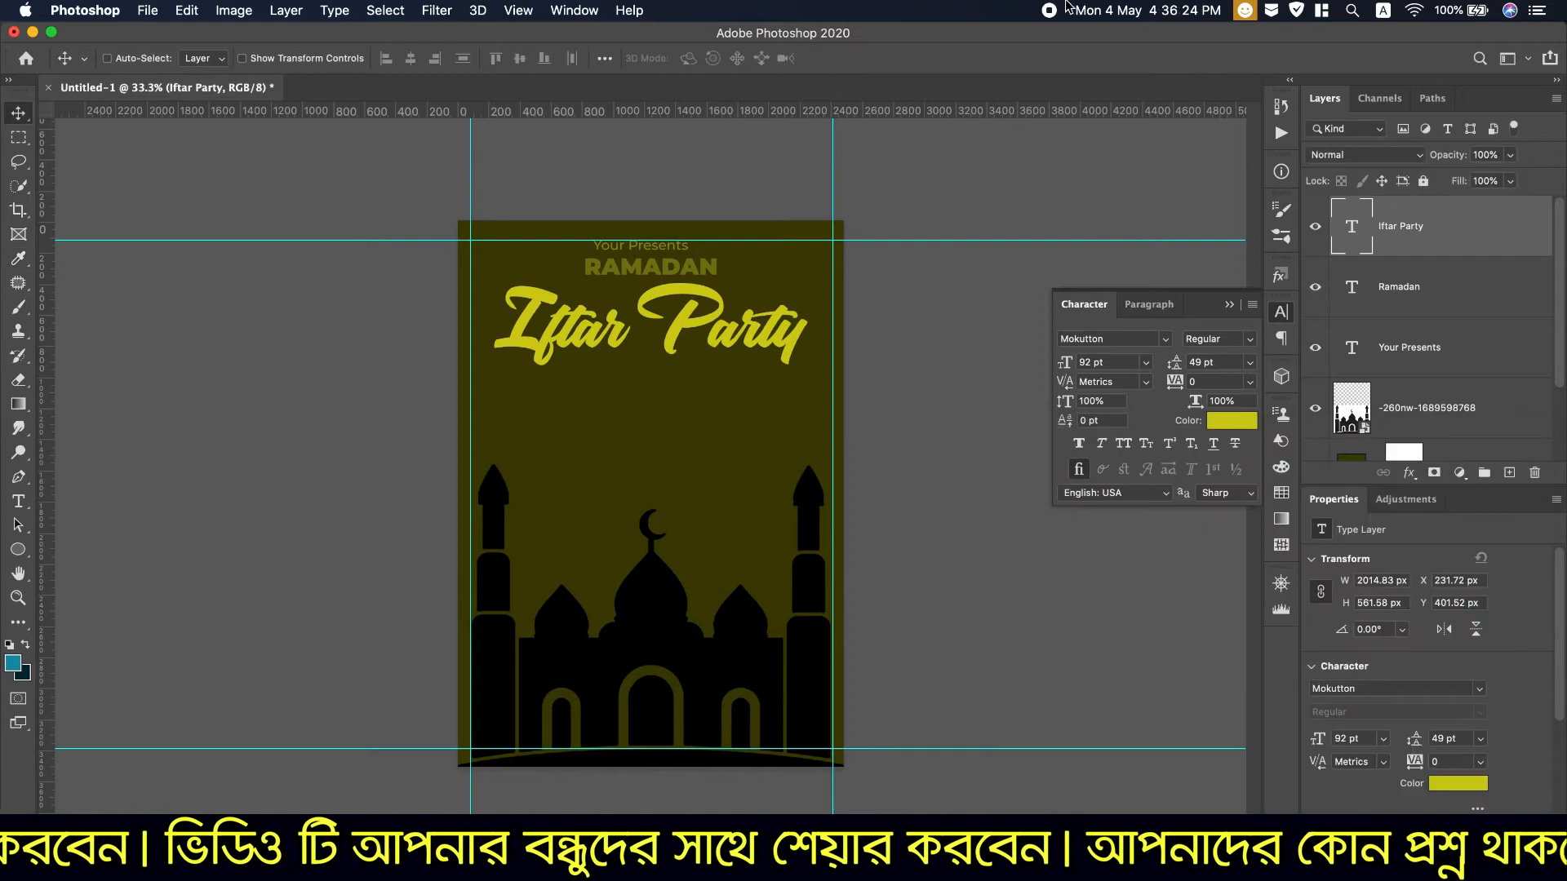
Copy "12 May | 10th Ramadan" from the notes and add it as a new text line between "Iftar Party" and the mosque
scroll(1070, 6, down, 1)
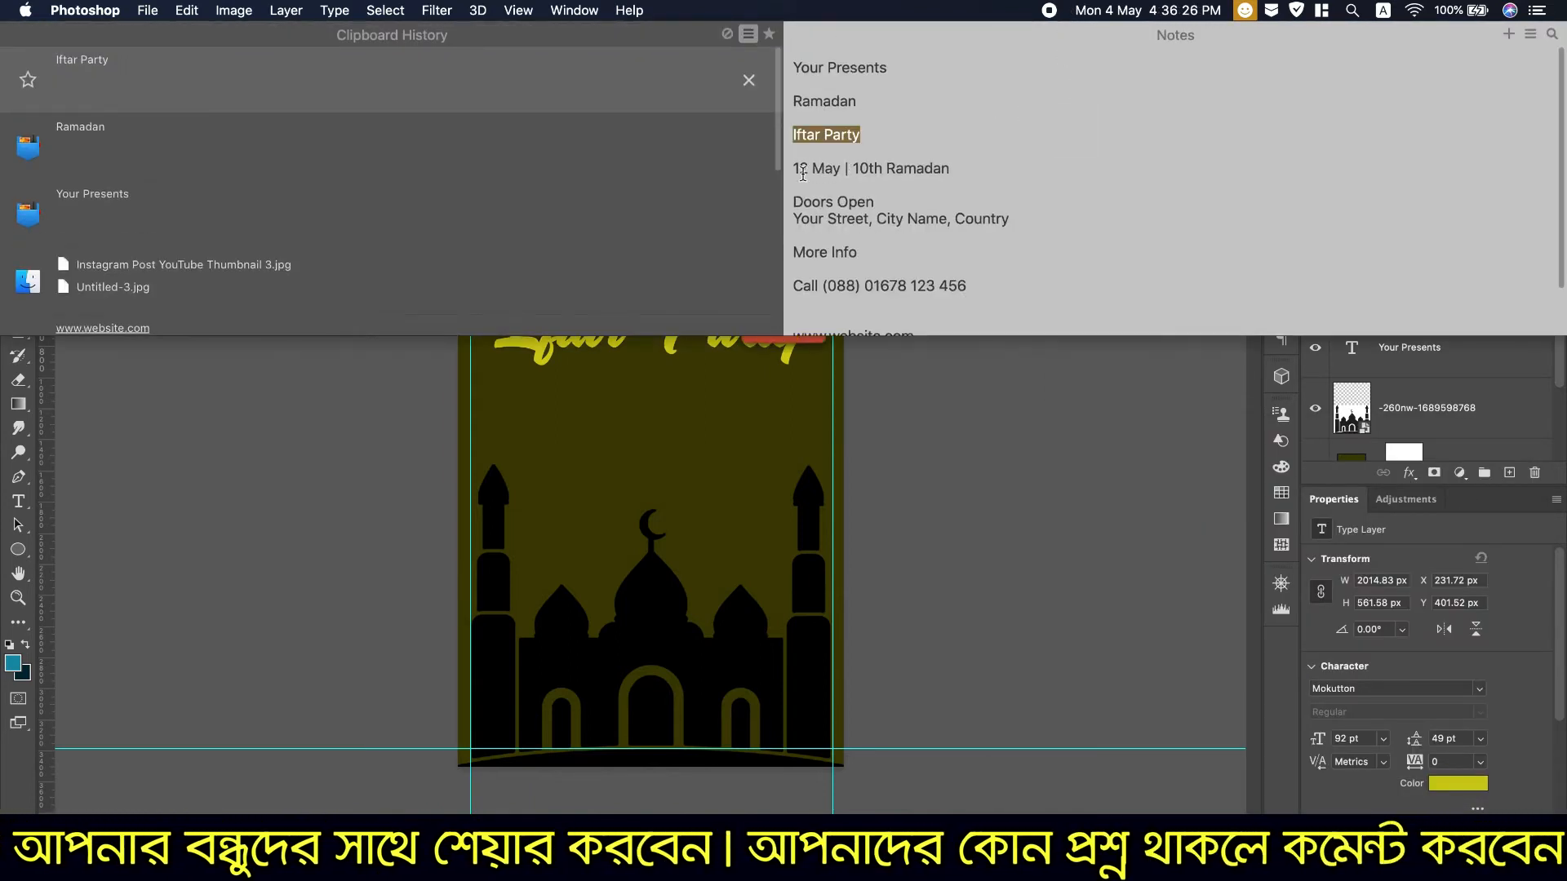
drag(795, 168, 960, 166)
right_click(918, 171)
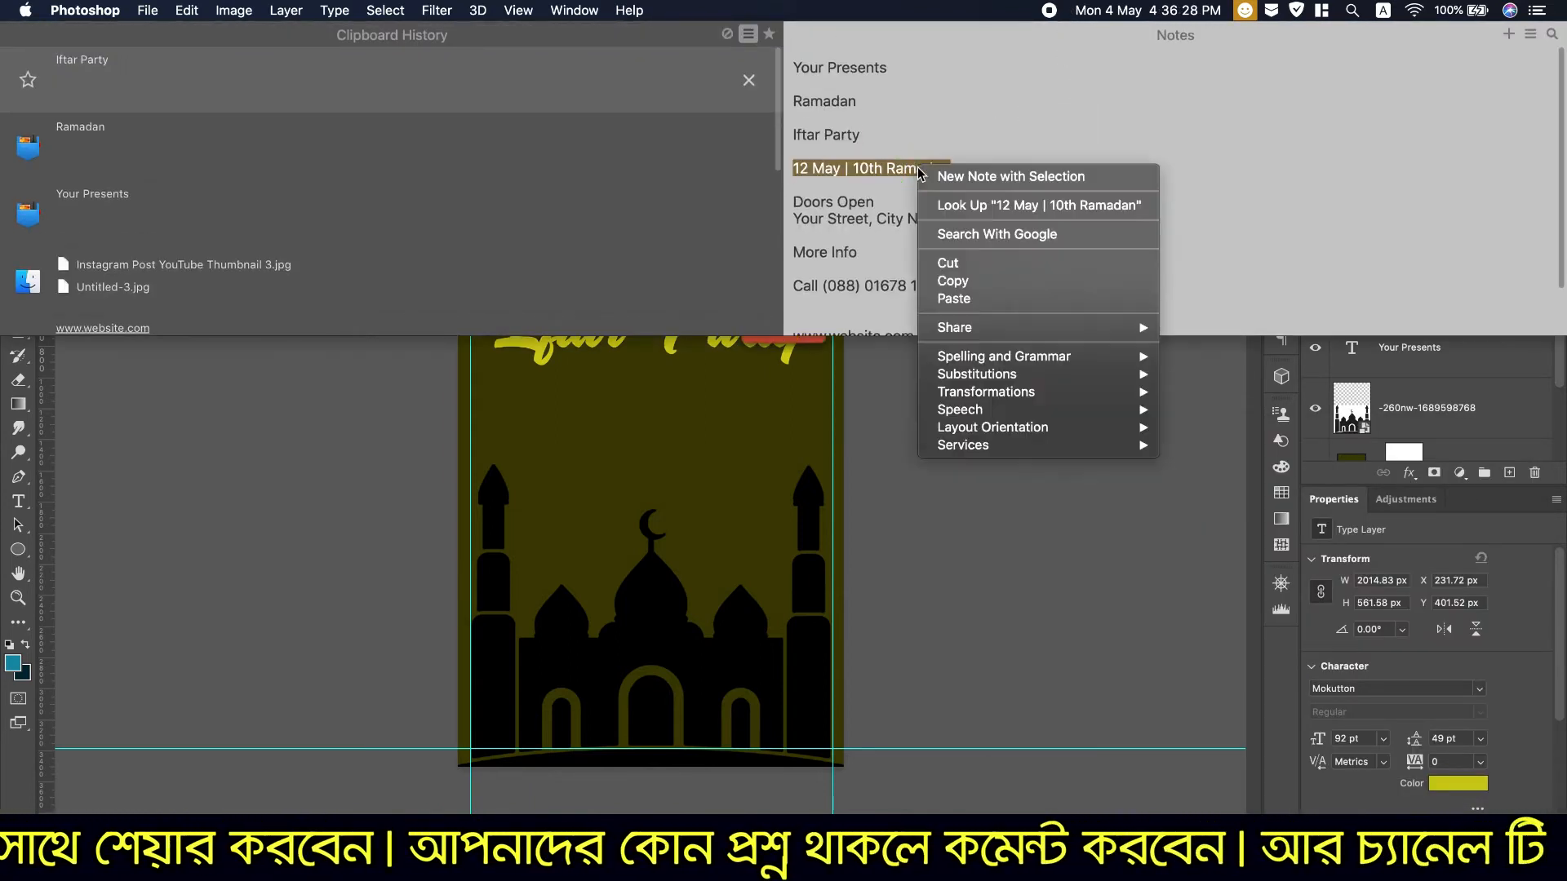
click(957, 281)
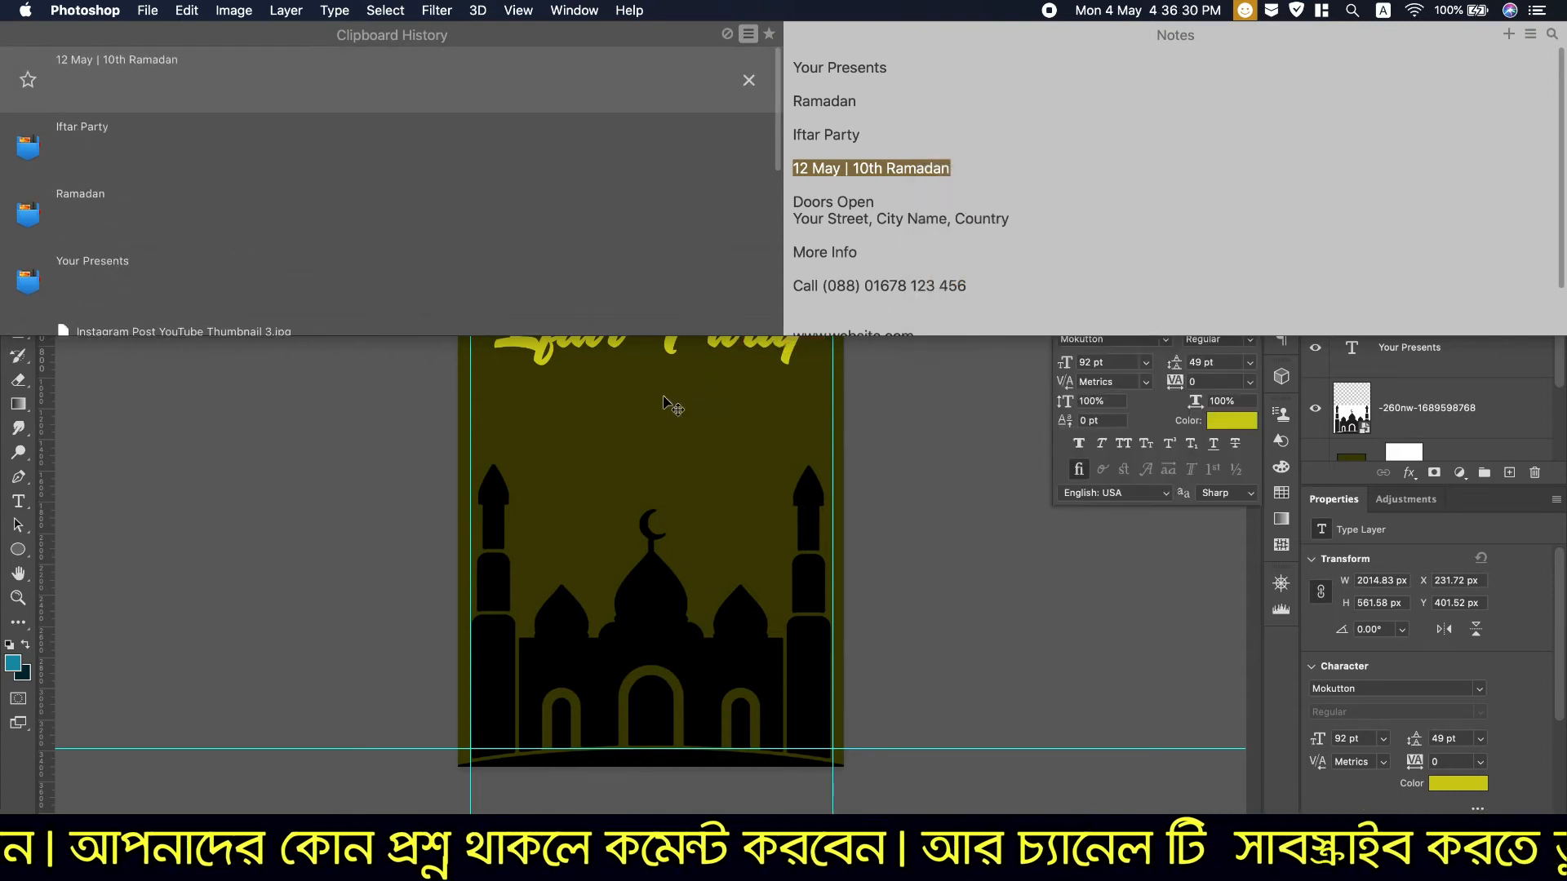
click(18, 501)
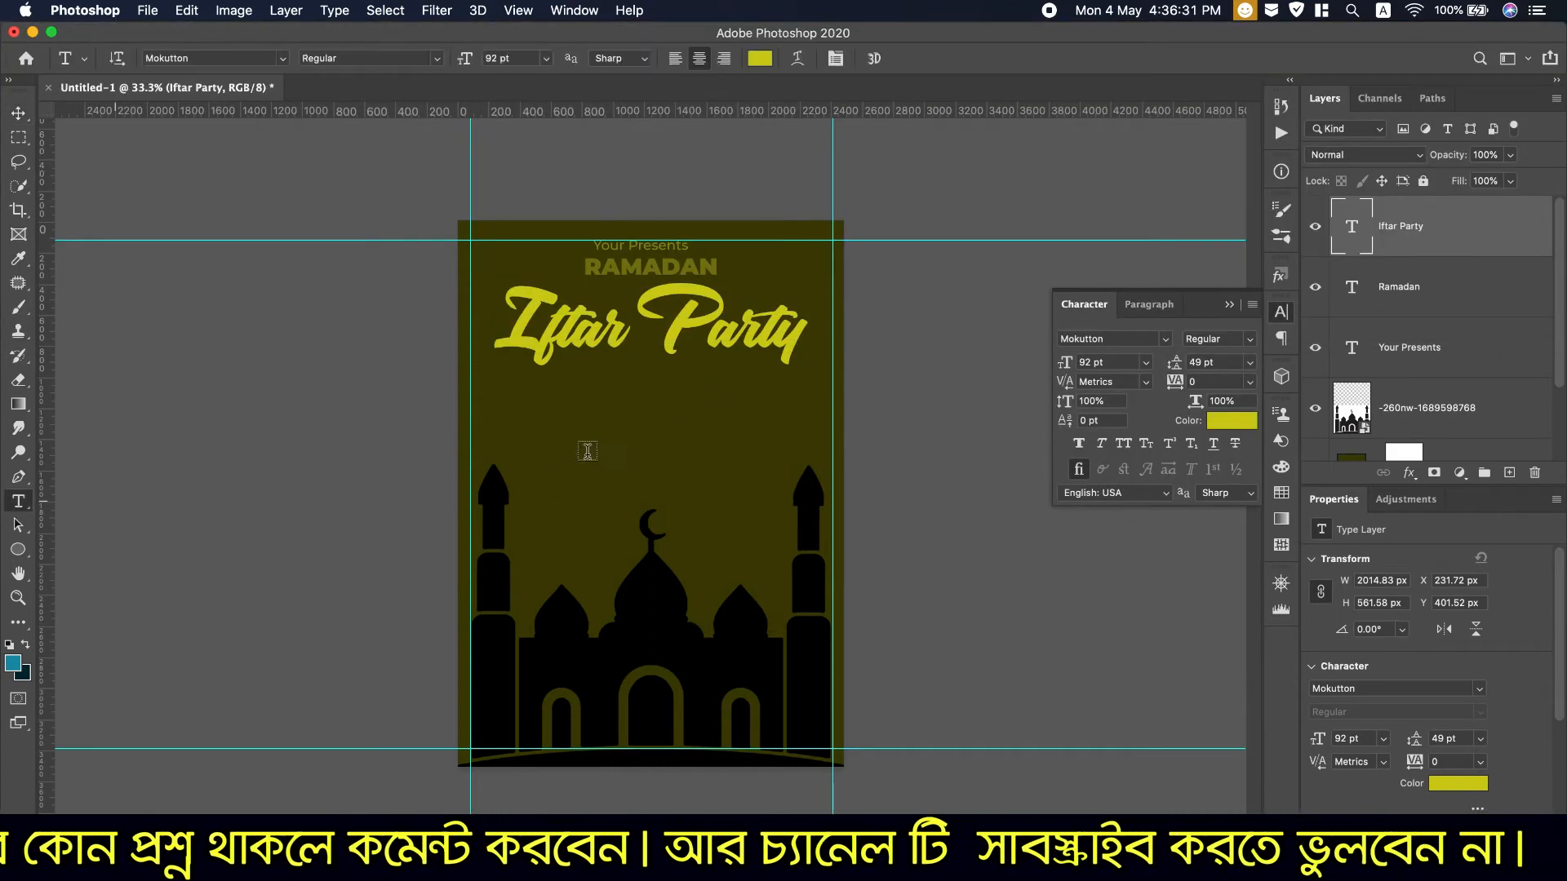
click(536, 434)
key(cmd+v)
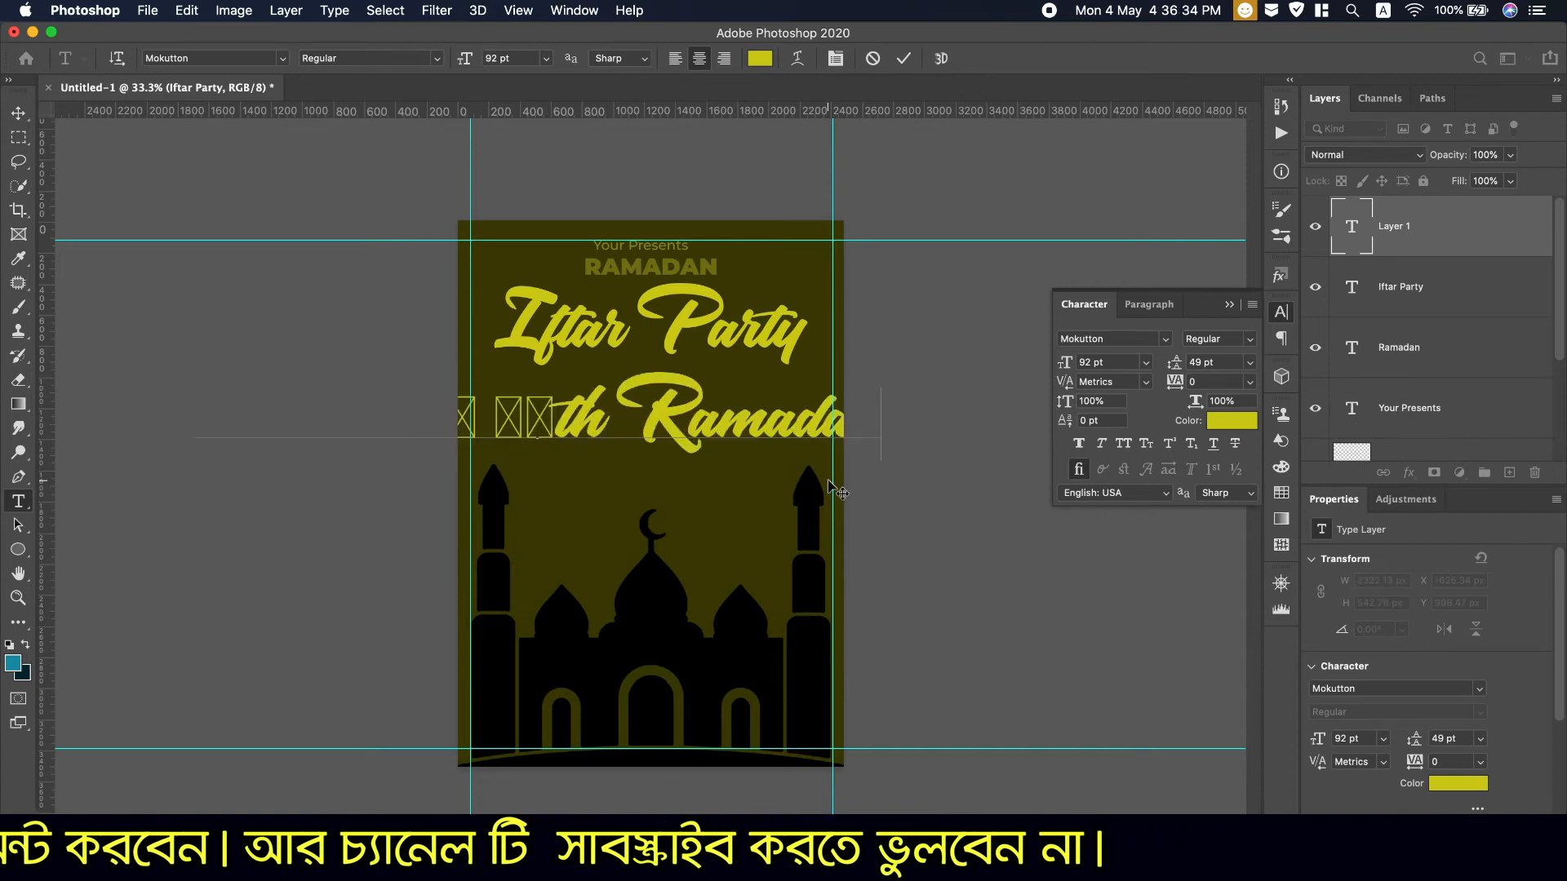
Change the whole date line's font to Montserrat Medium, with the font list showing all classes again
key(cmd+a)
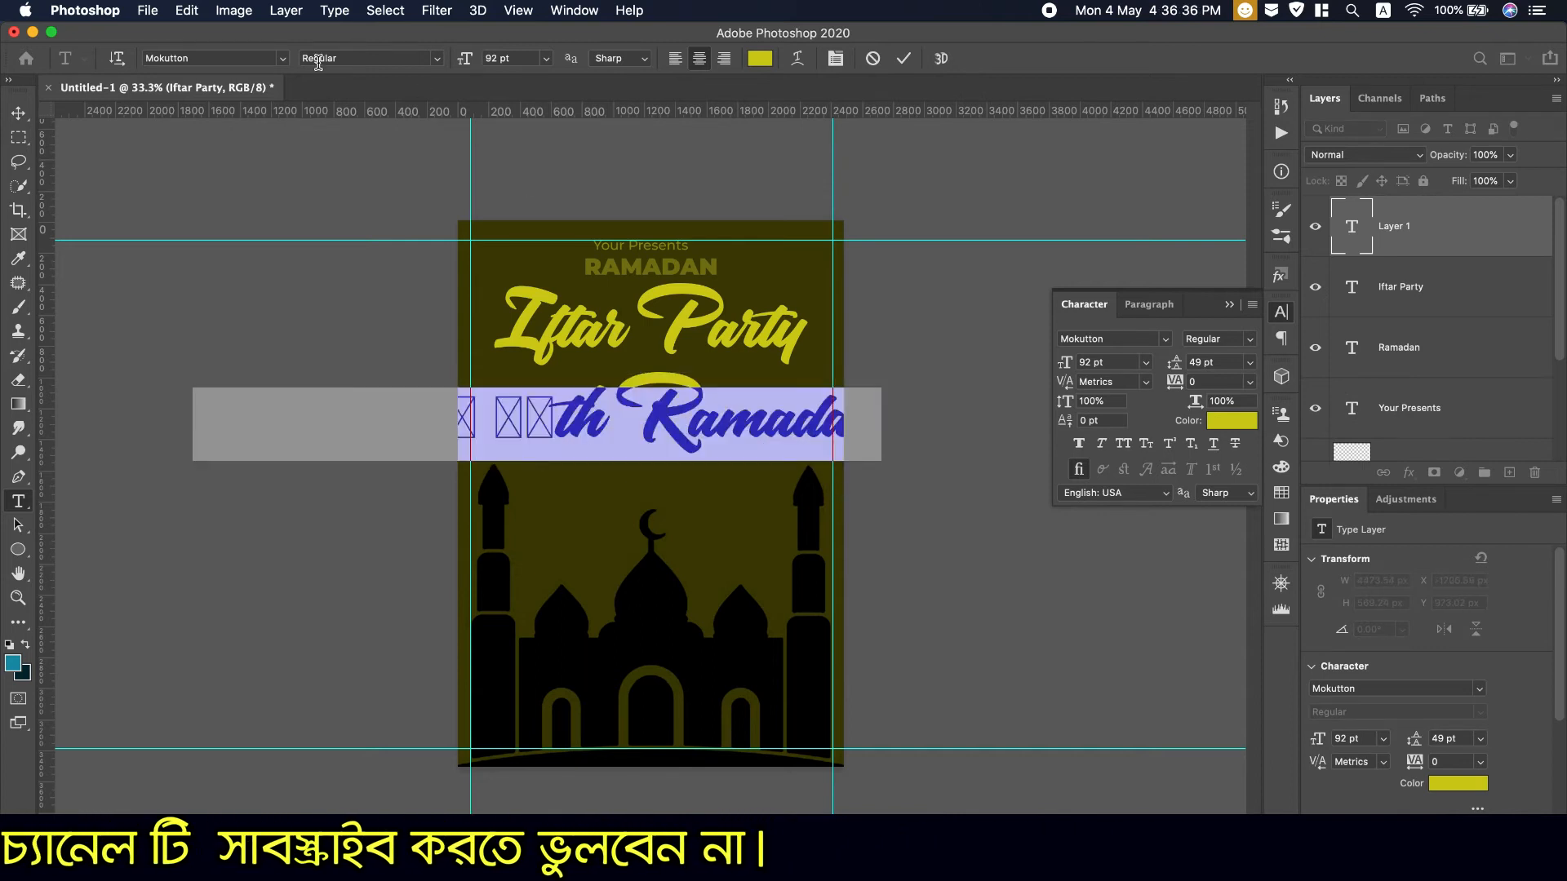
click(279, 58)
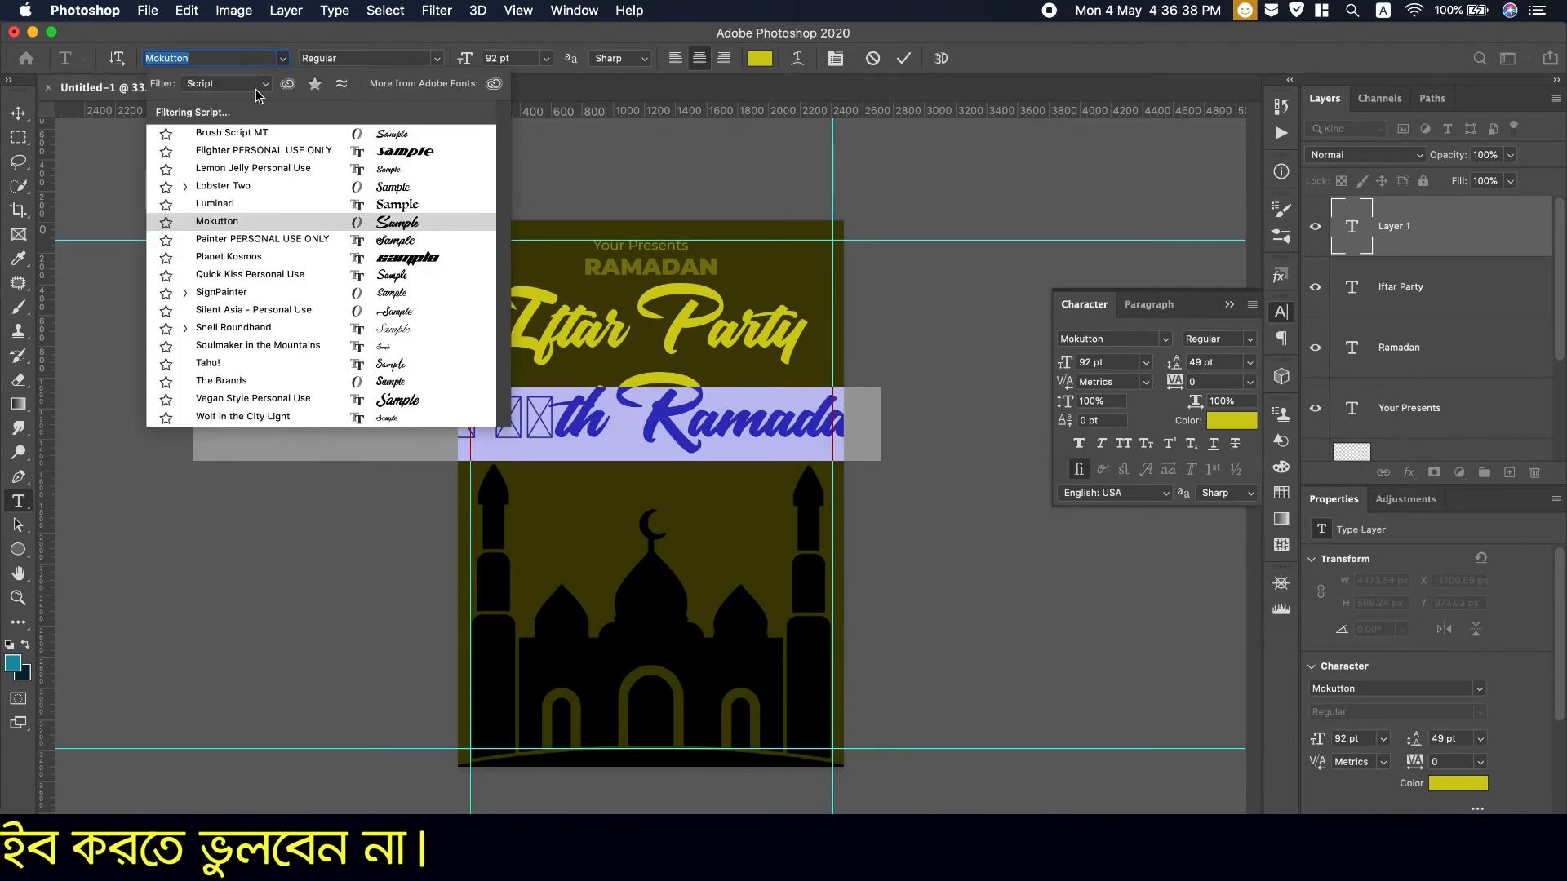
click(259, 85)
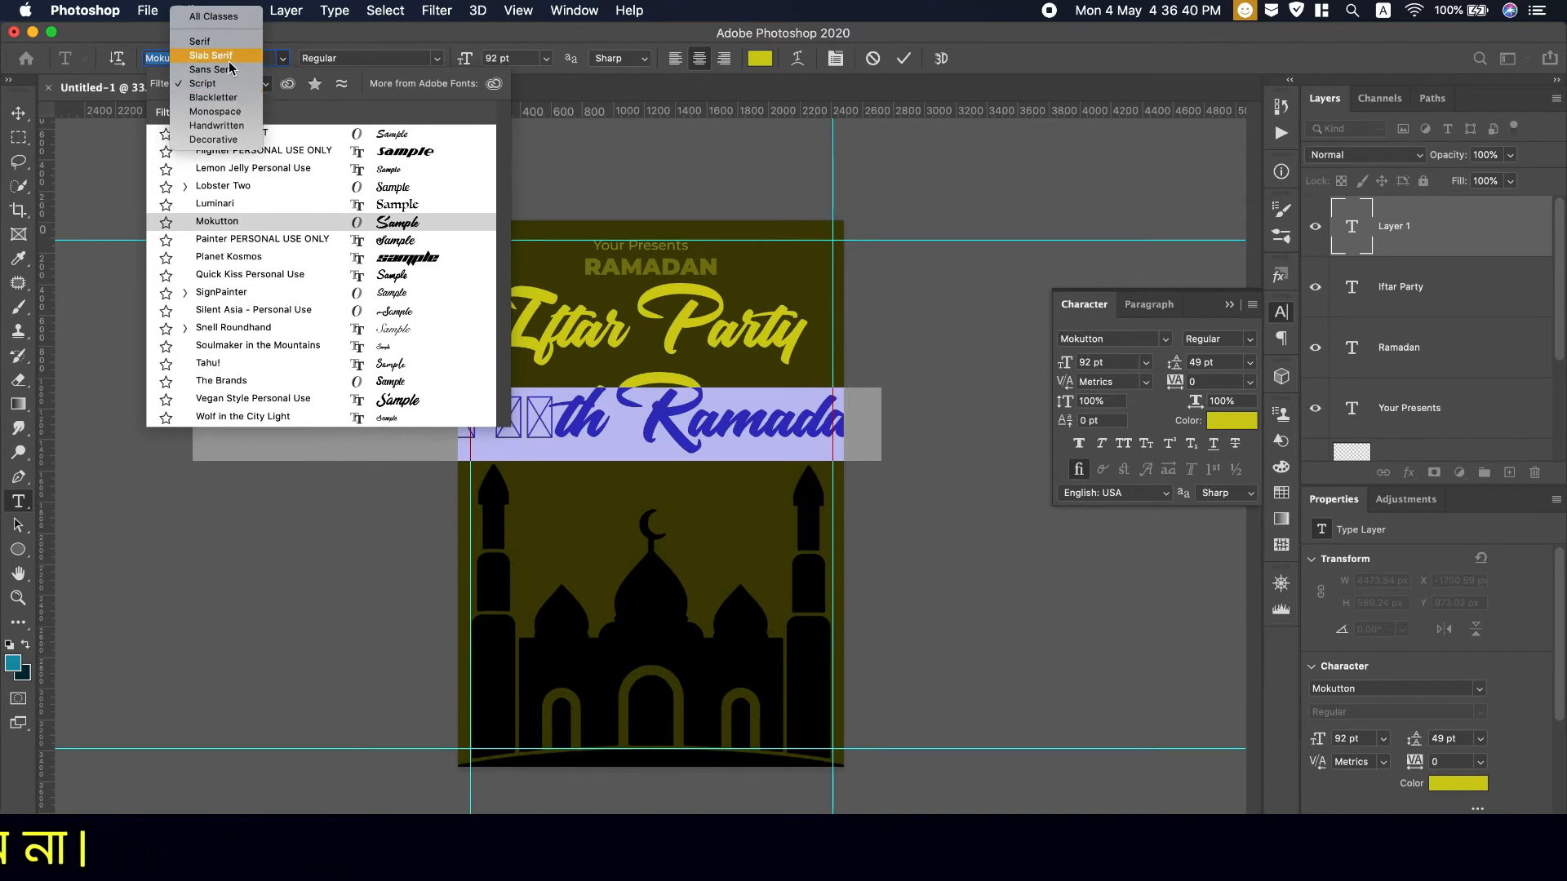
click(213, 17)
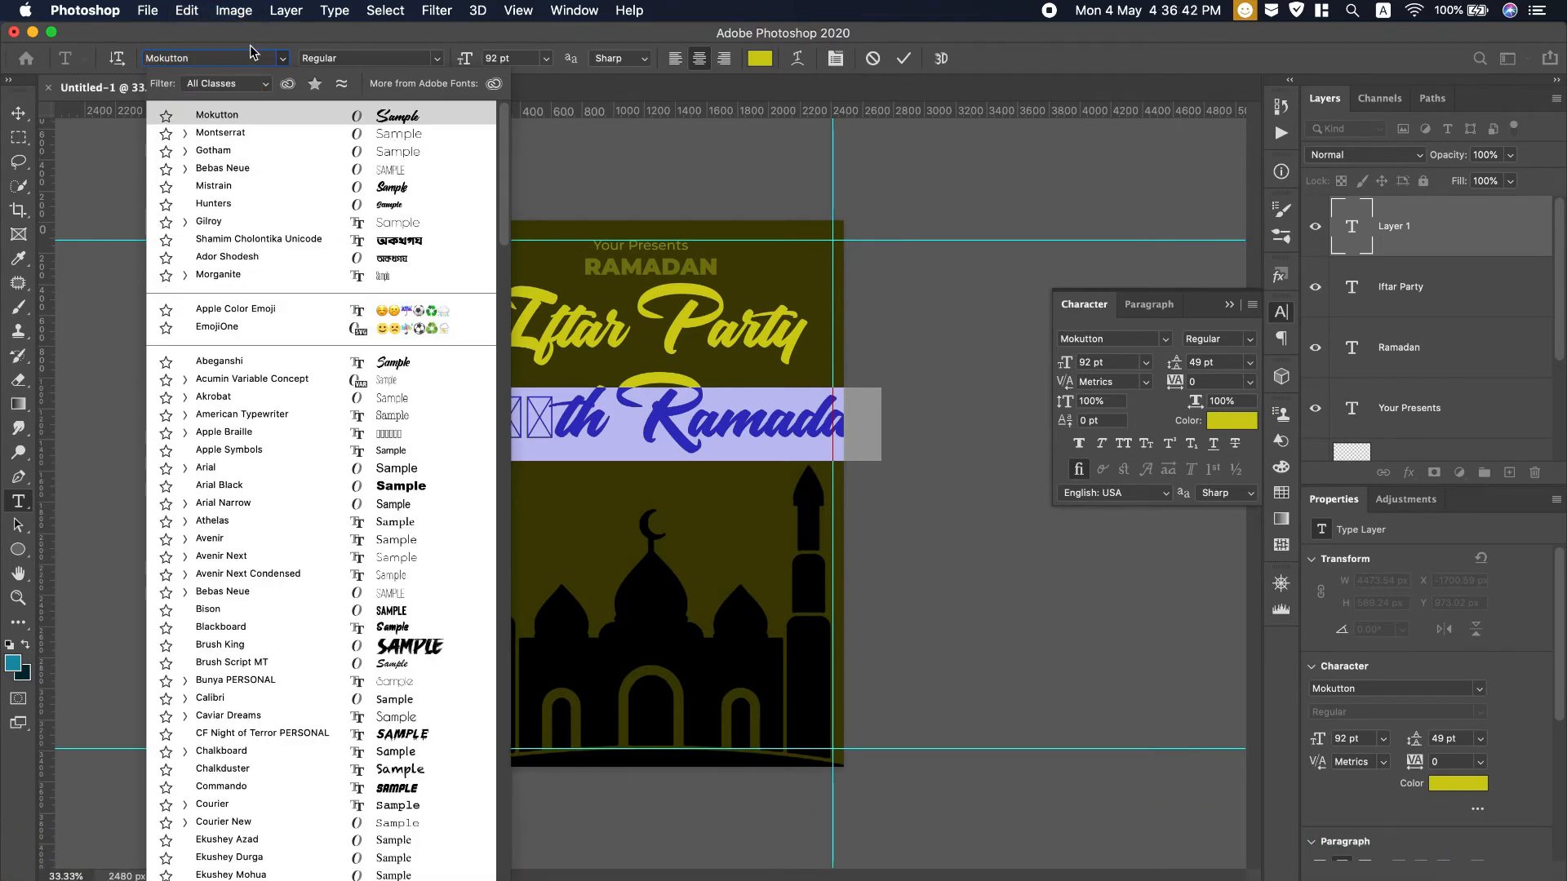
click(282, 135)
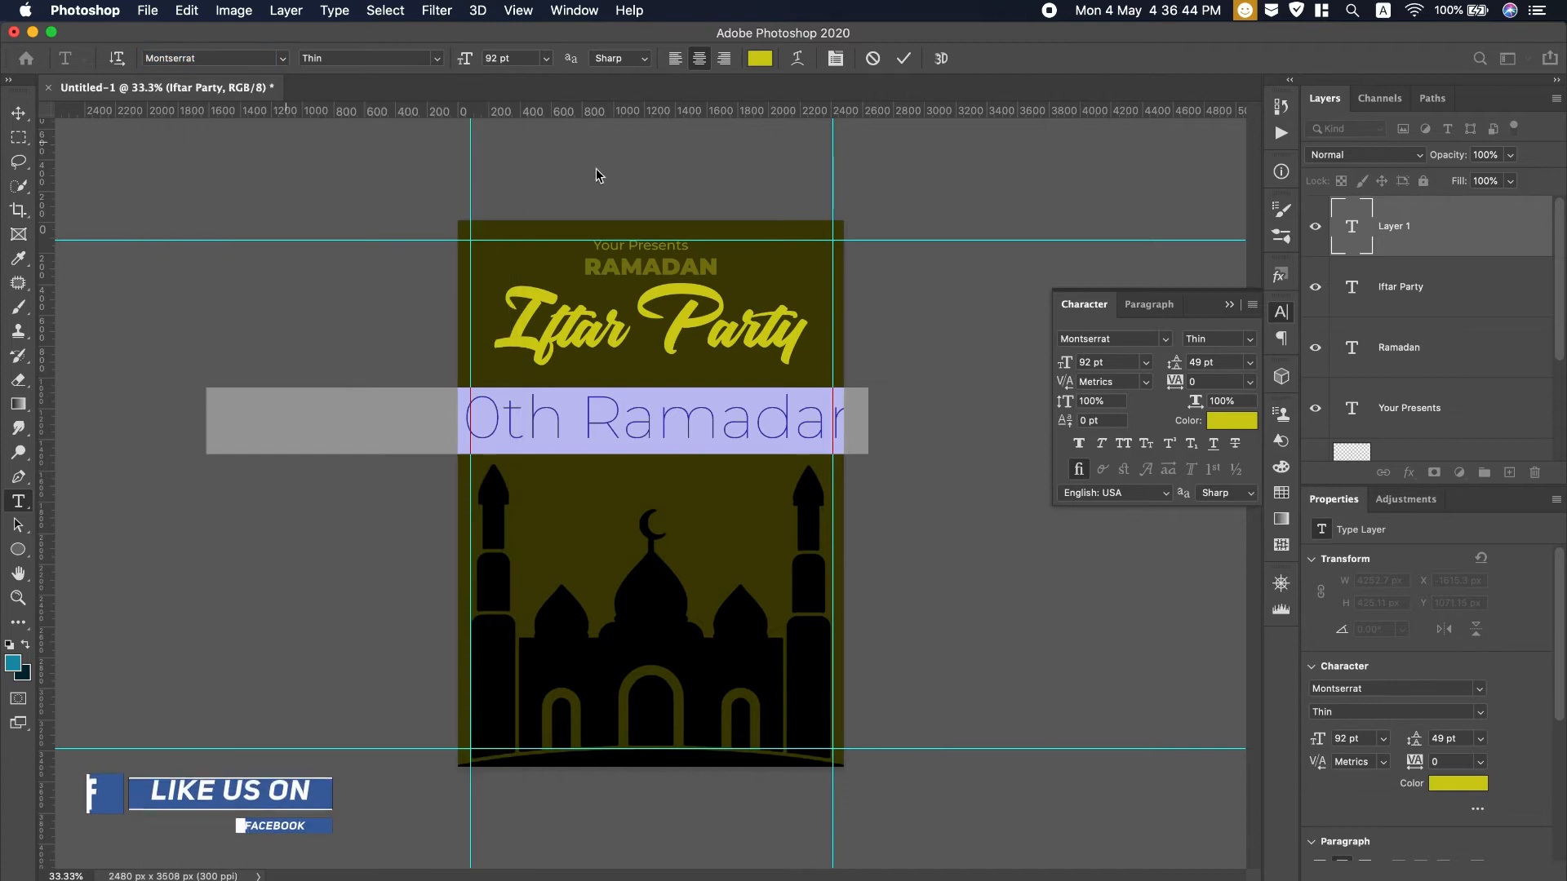
click(438, 59)
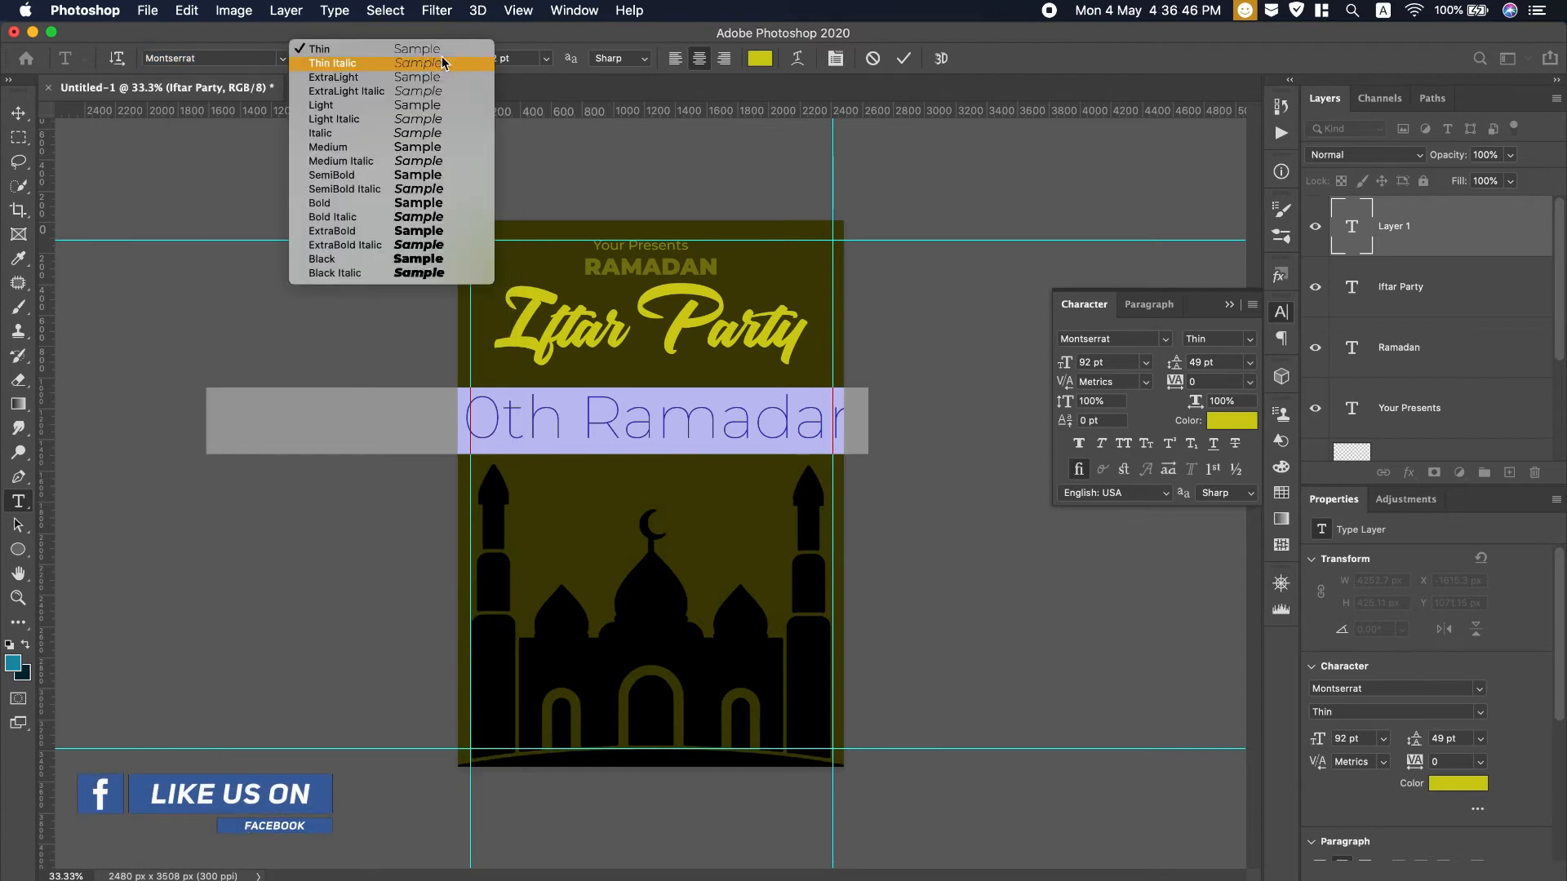
click(329, 150)
Reduce the date line to 28 pt in All Caps and move it fully onto the poster below "Iftar Party"
drag(461, 64, 400, 62)
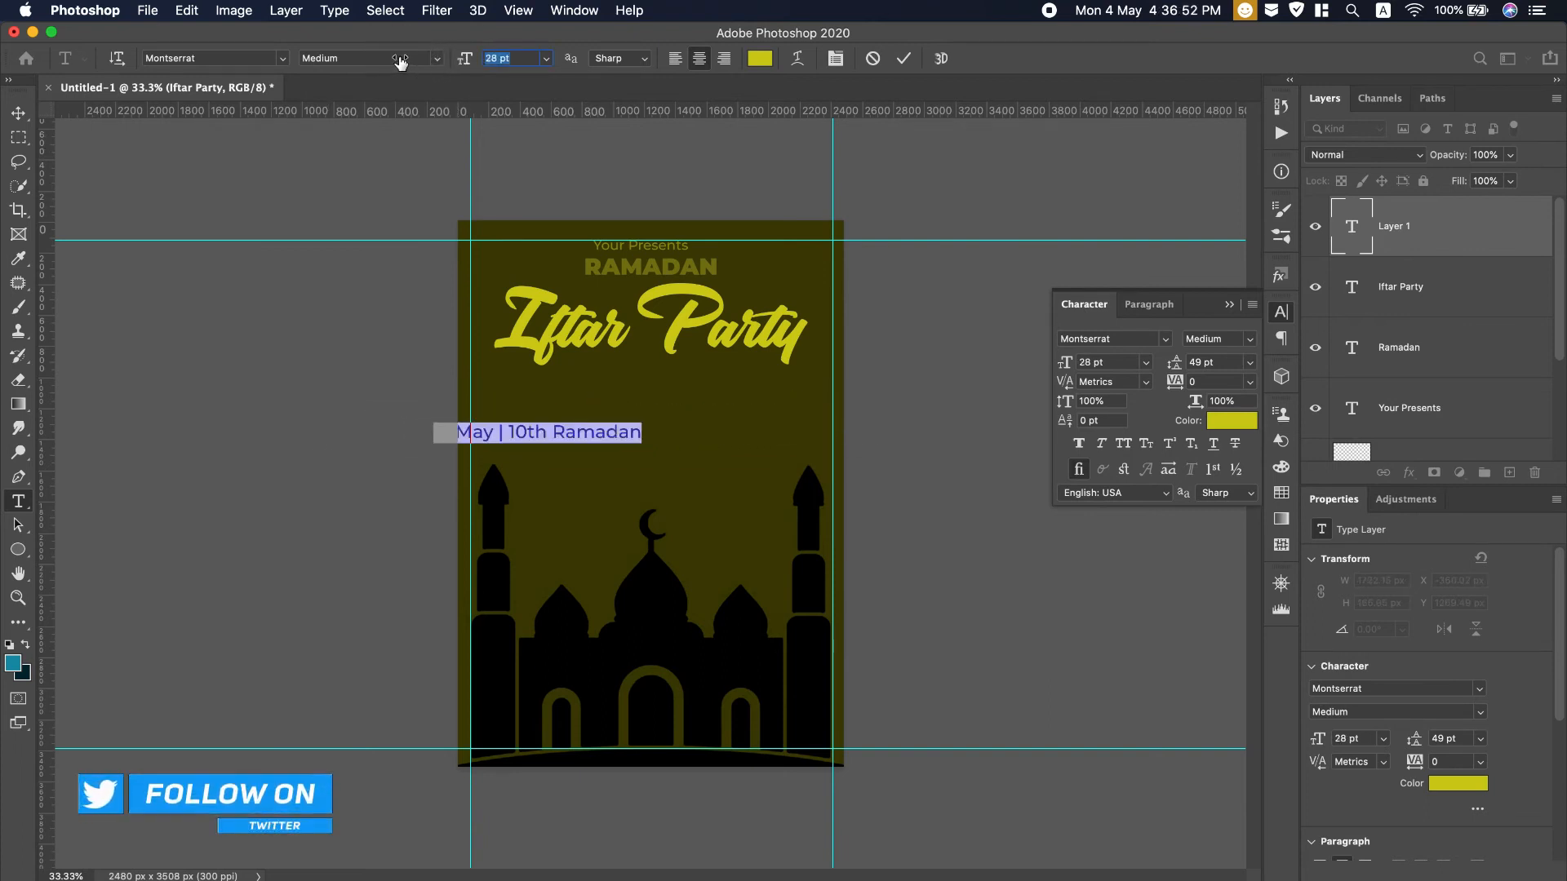
drag(630, 475, 707, 450)
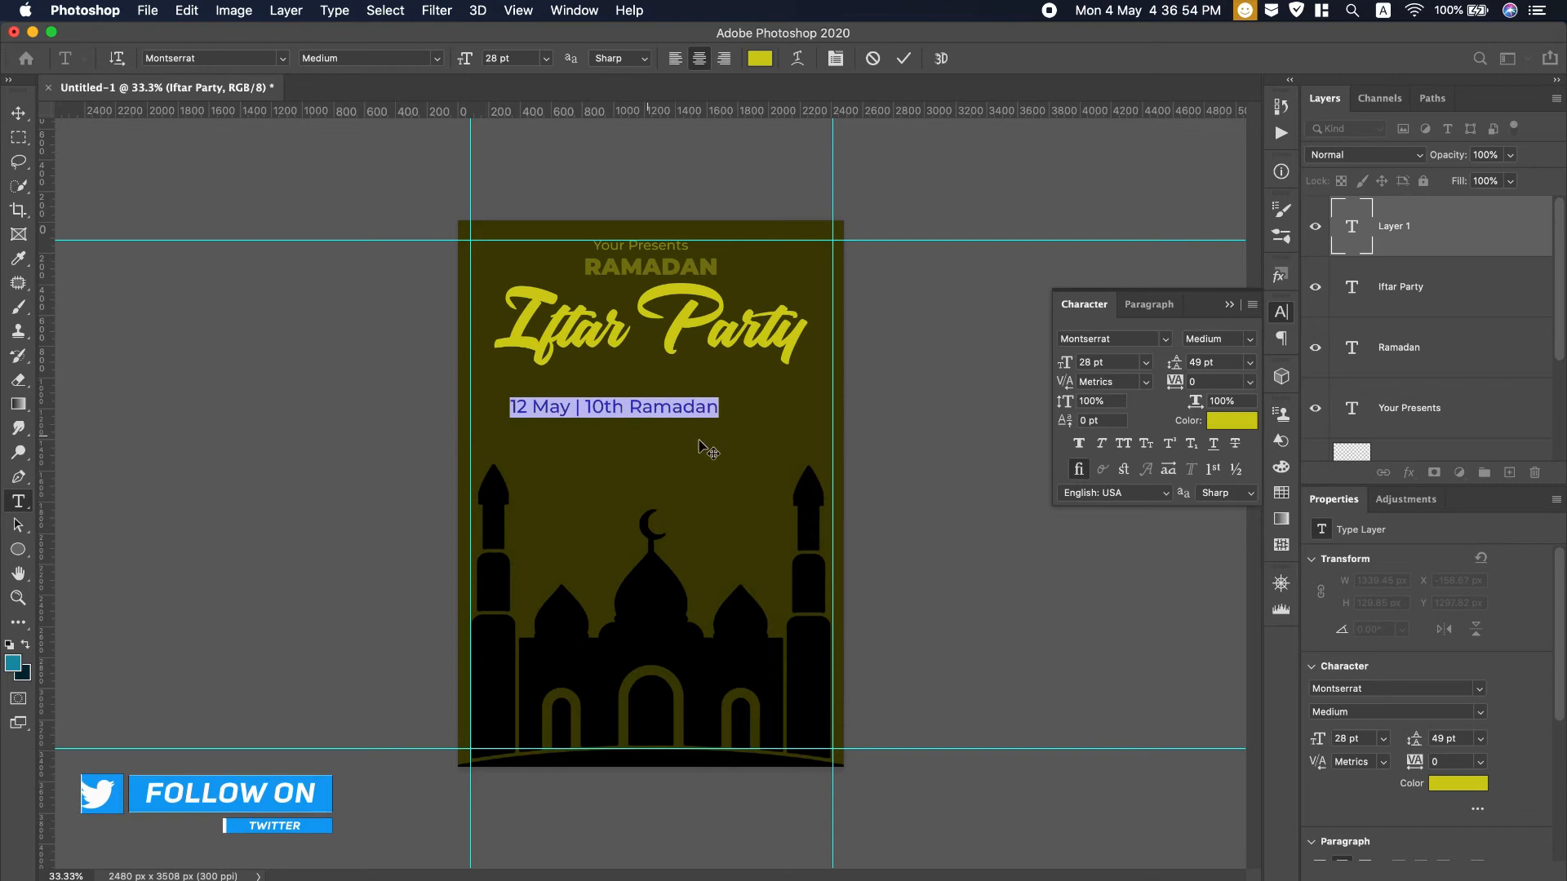
click(1123, 445)
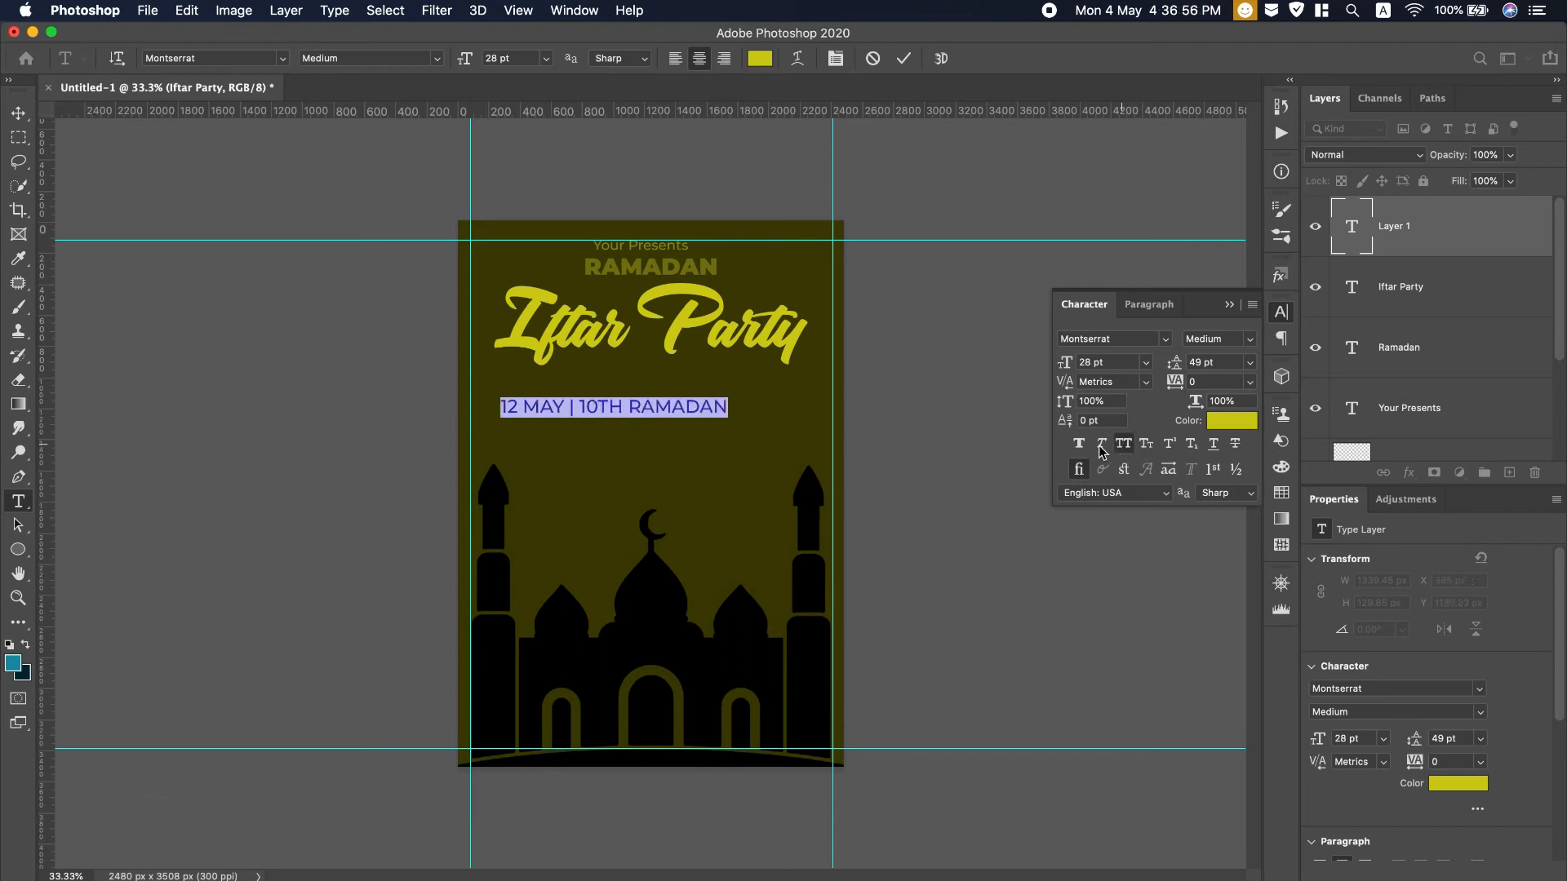
Set the date line's font style to Bold and centre it on the poster closely beneath "Iftar Party"
click(321, 58)
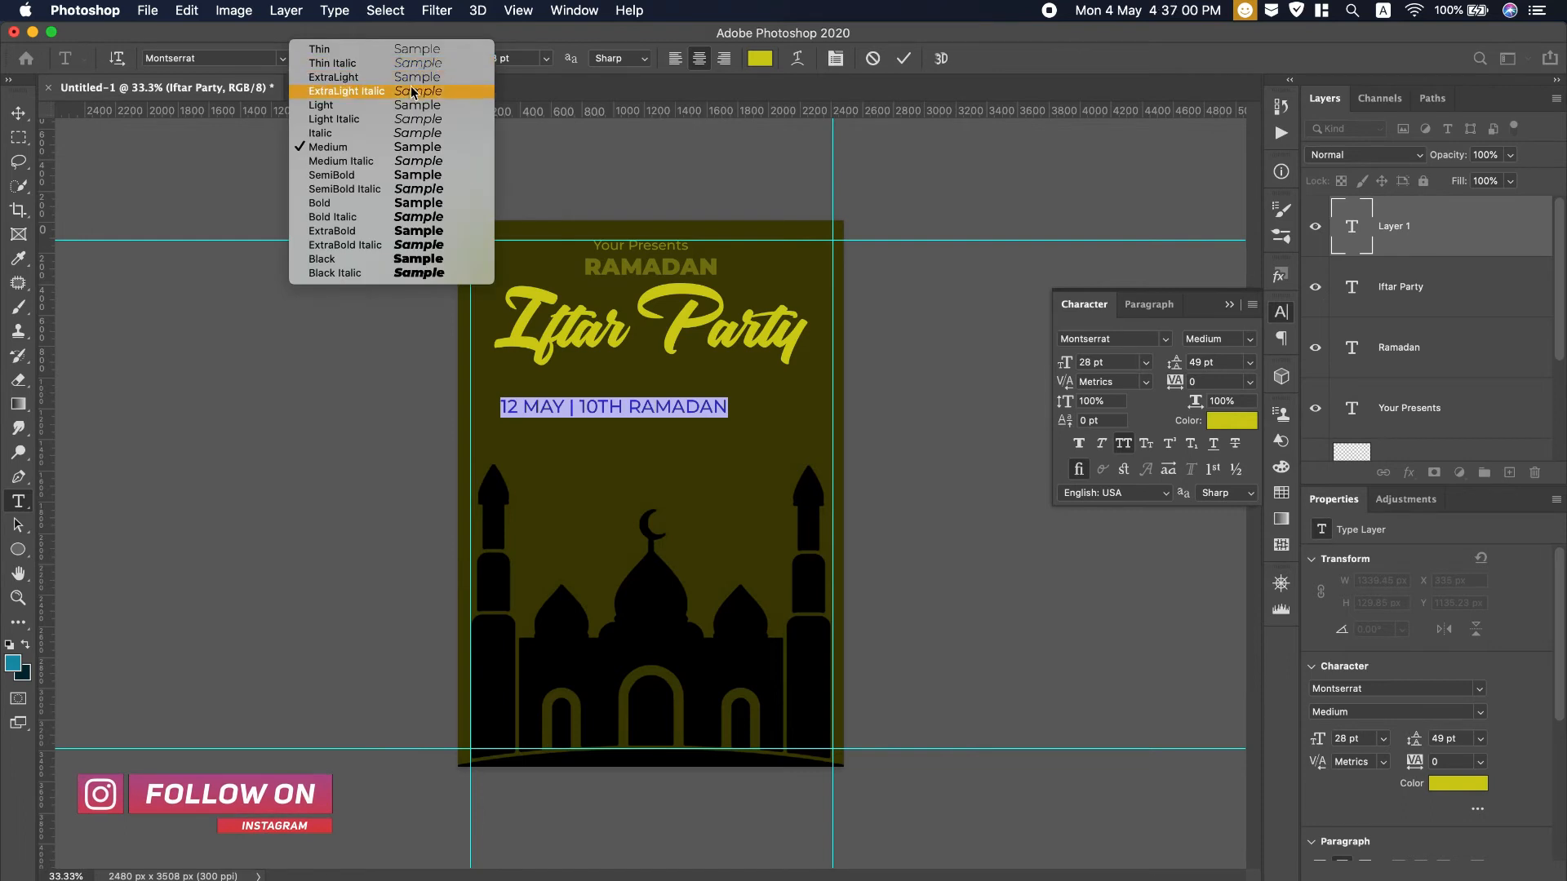
click(529, 213)
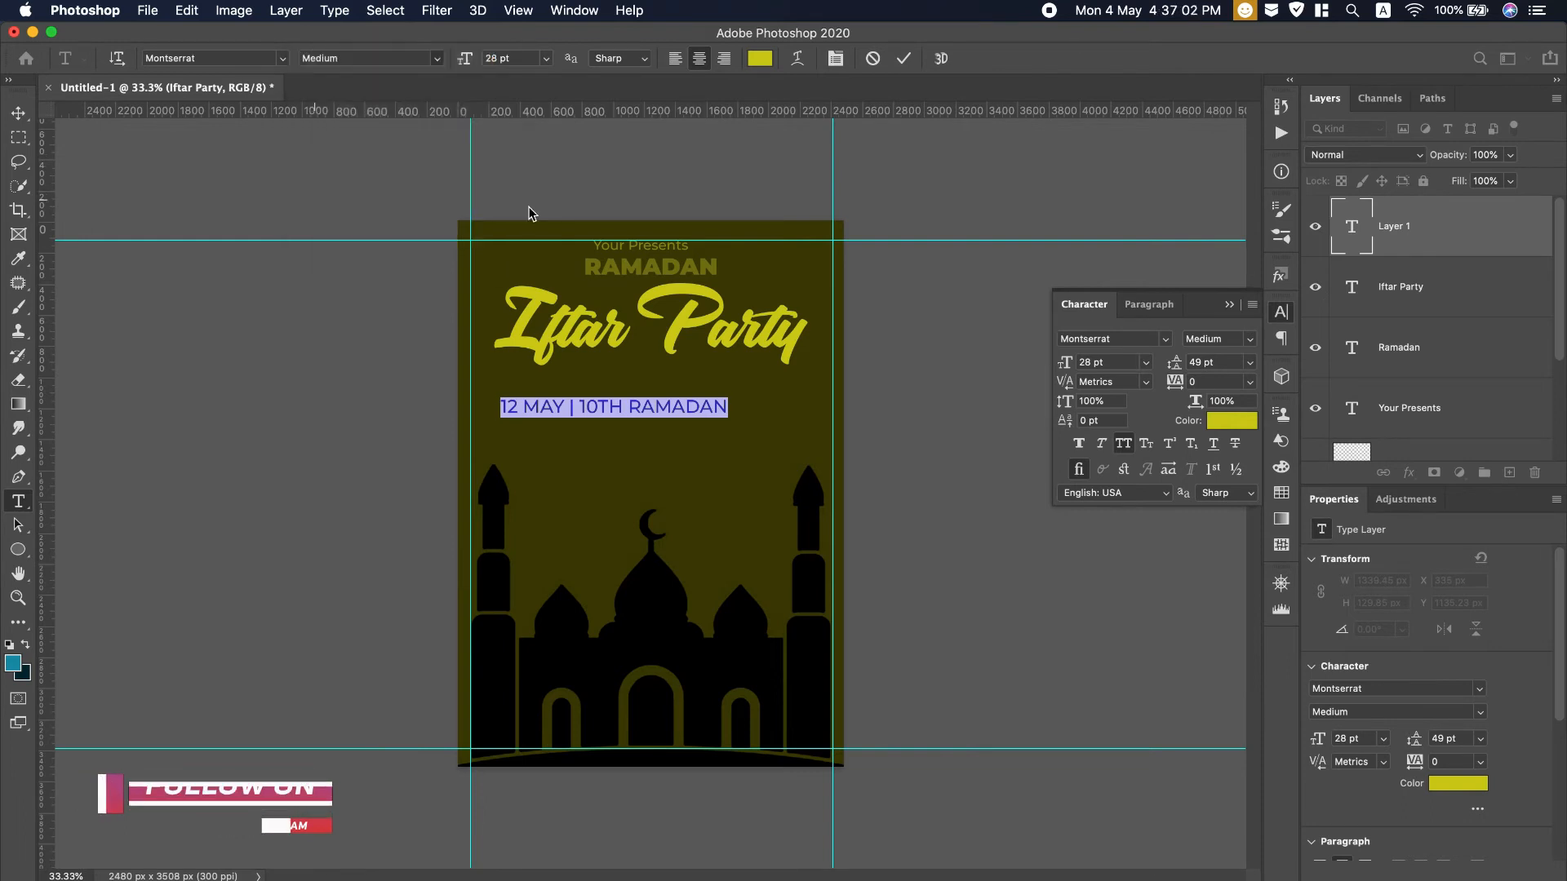
click(18, 113)
drag(607, 414, 650, 398)
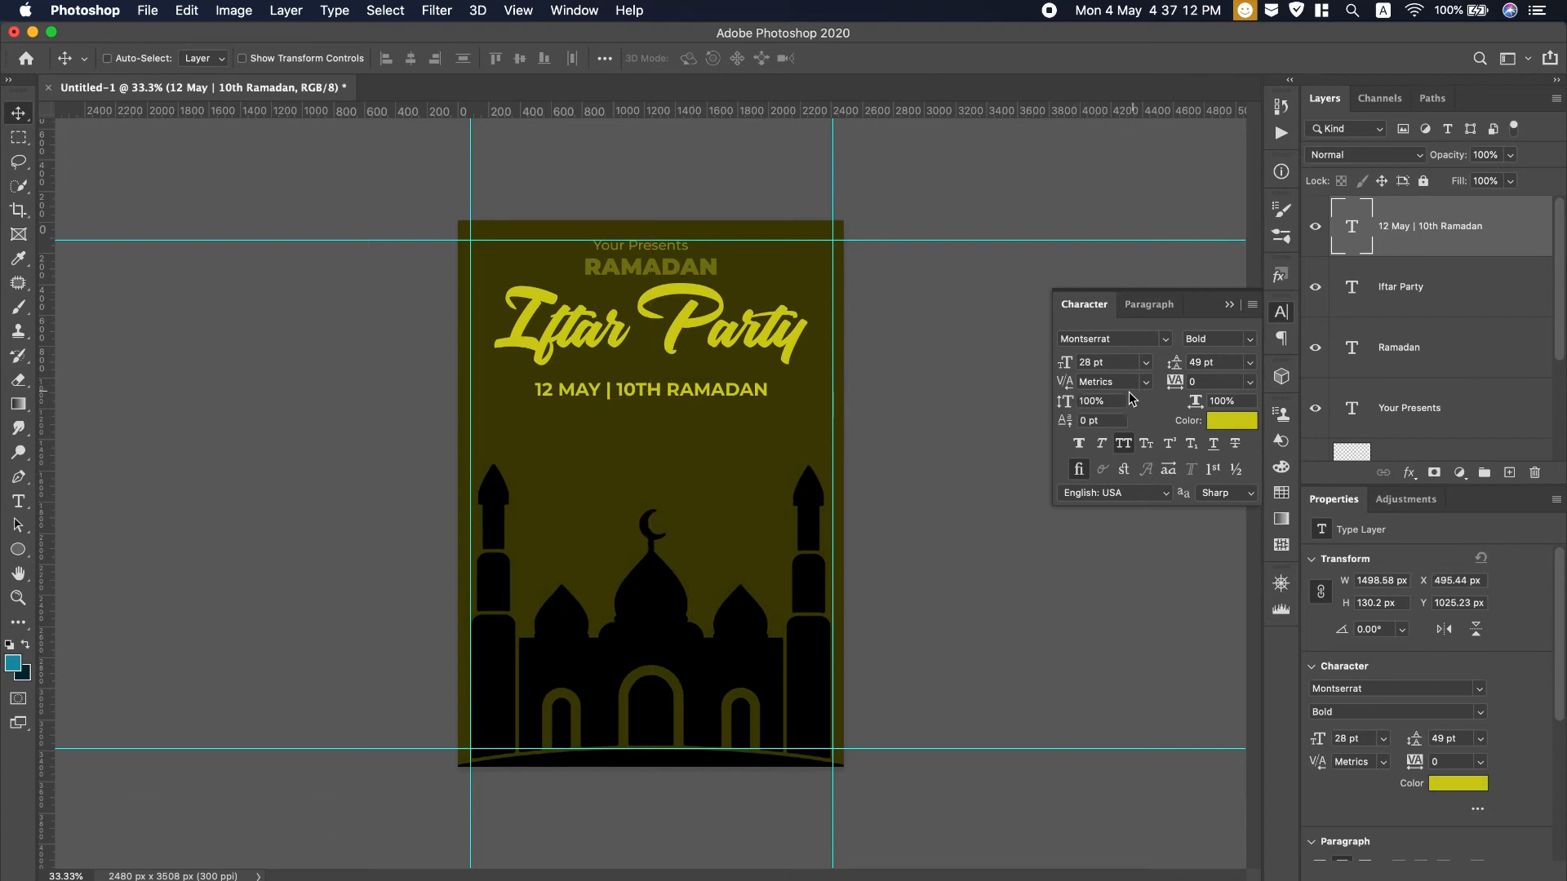
Retype the "th" after "10" in the date line and format those two letters as superscript
double_click(645, 399)
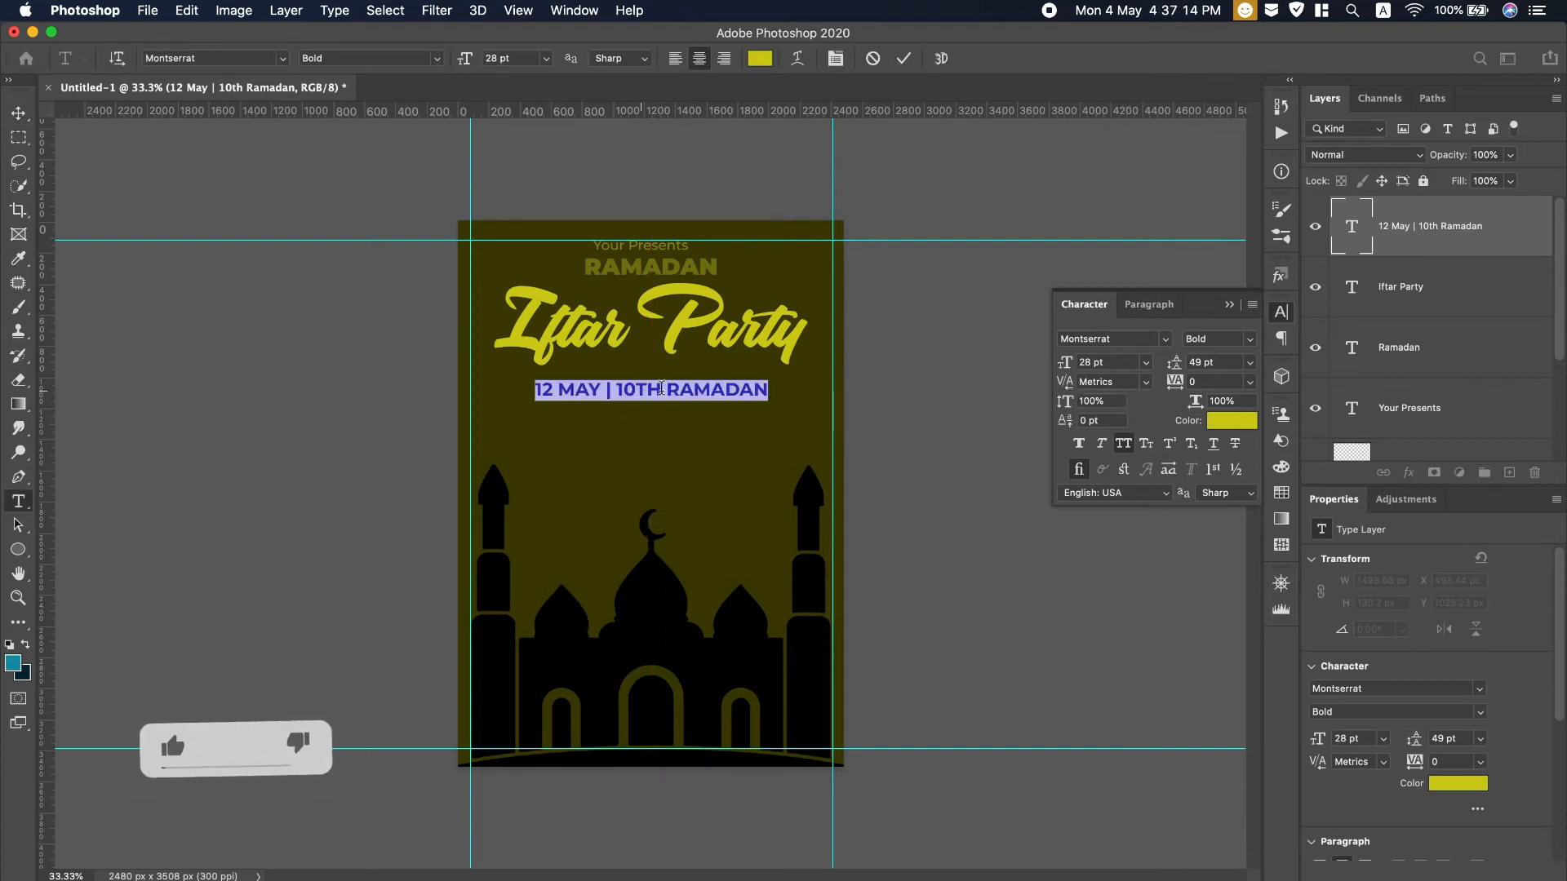
click(663, 388)
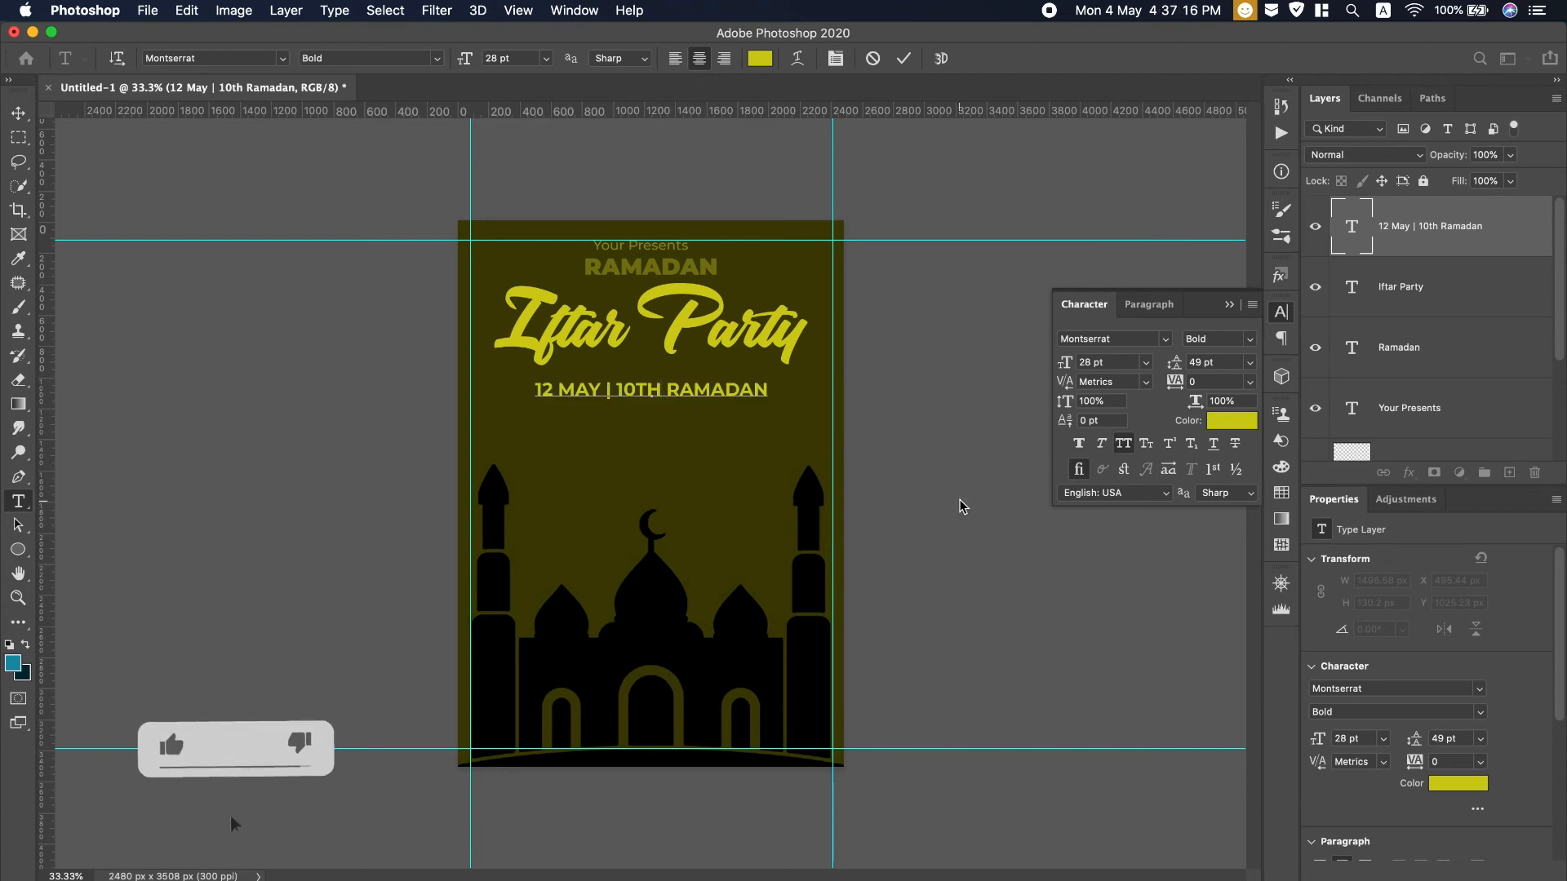
key(BackSpace)
key(BackSpace)
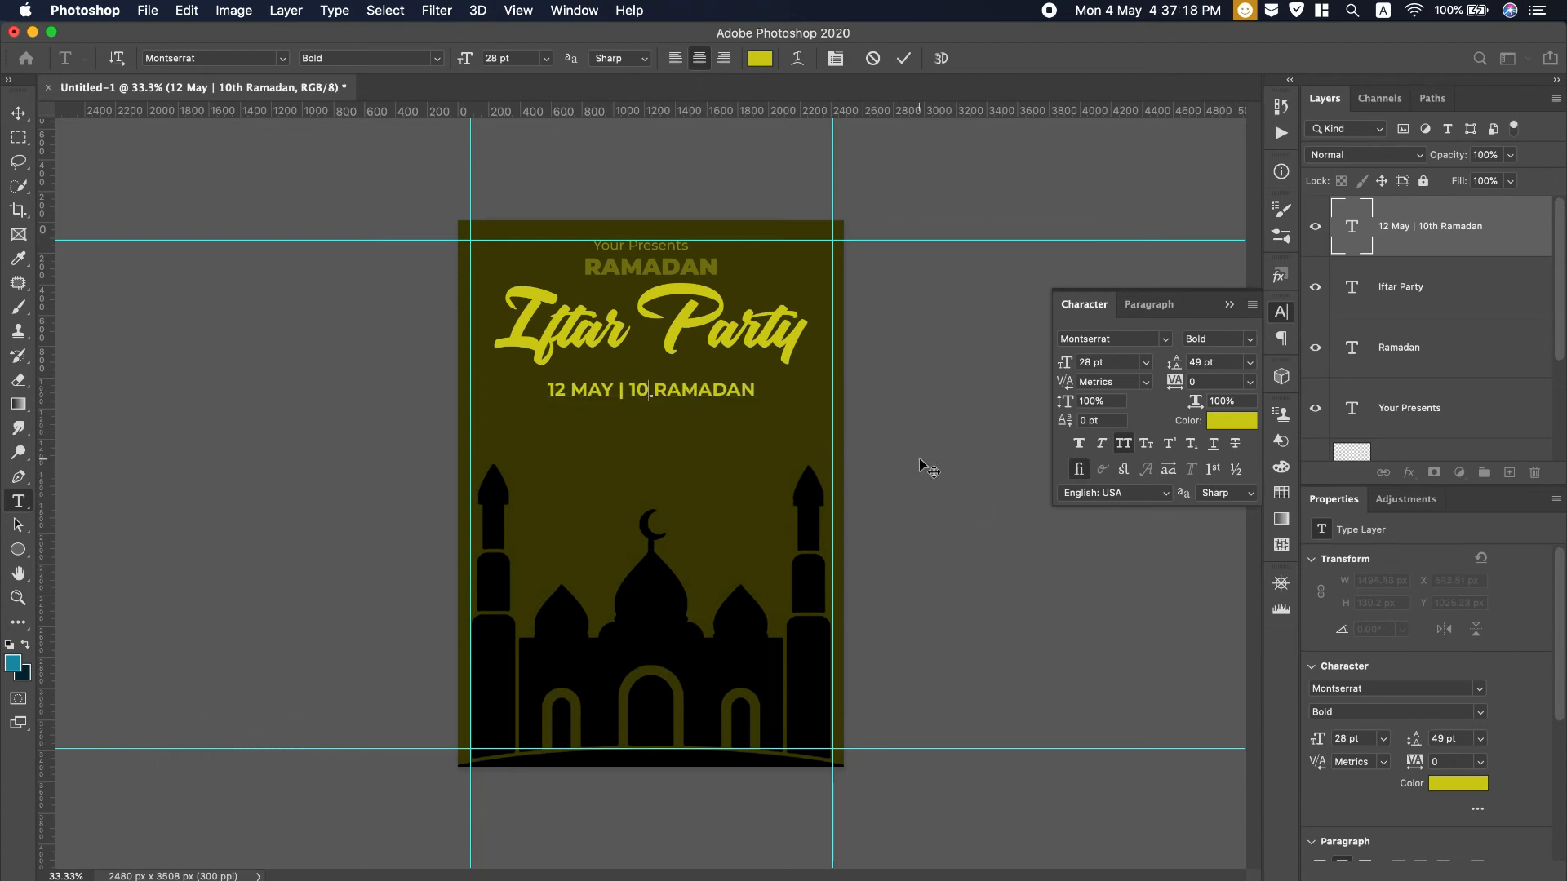
key(Delete)
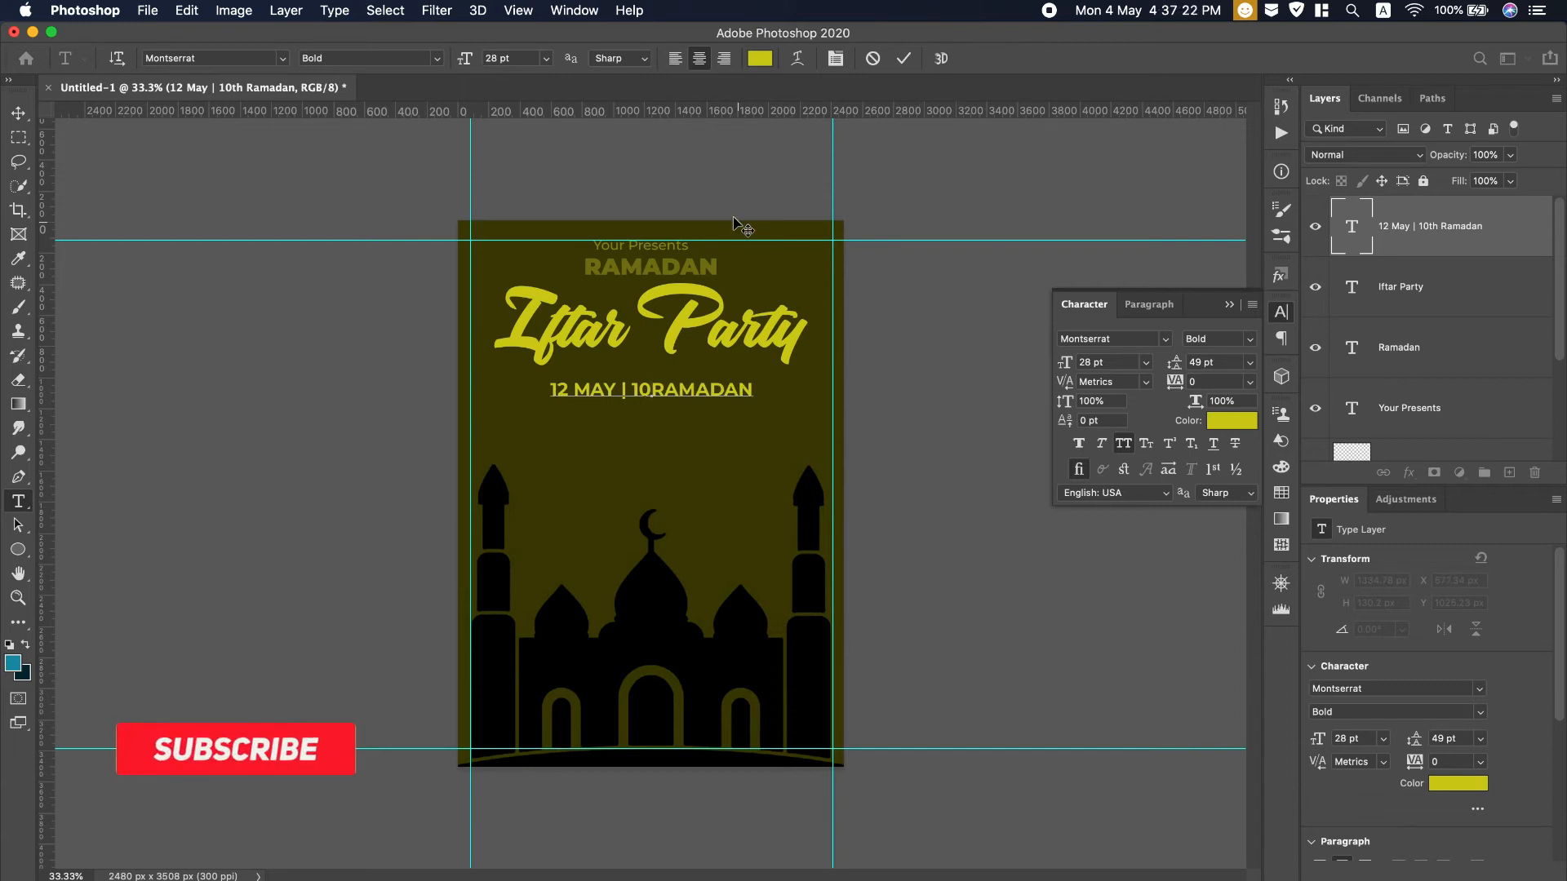
text(th)
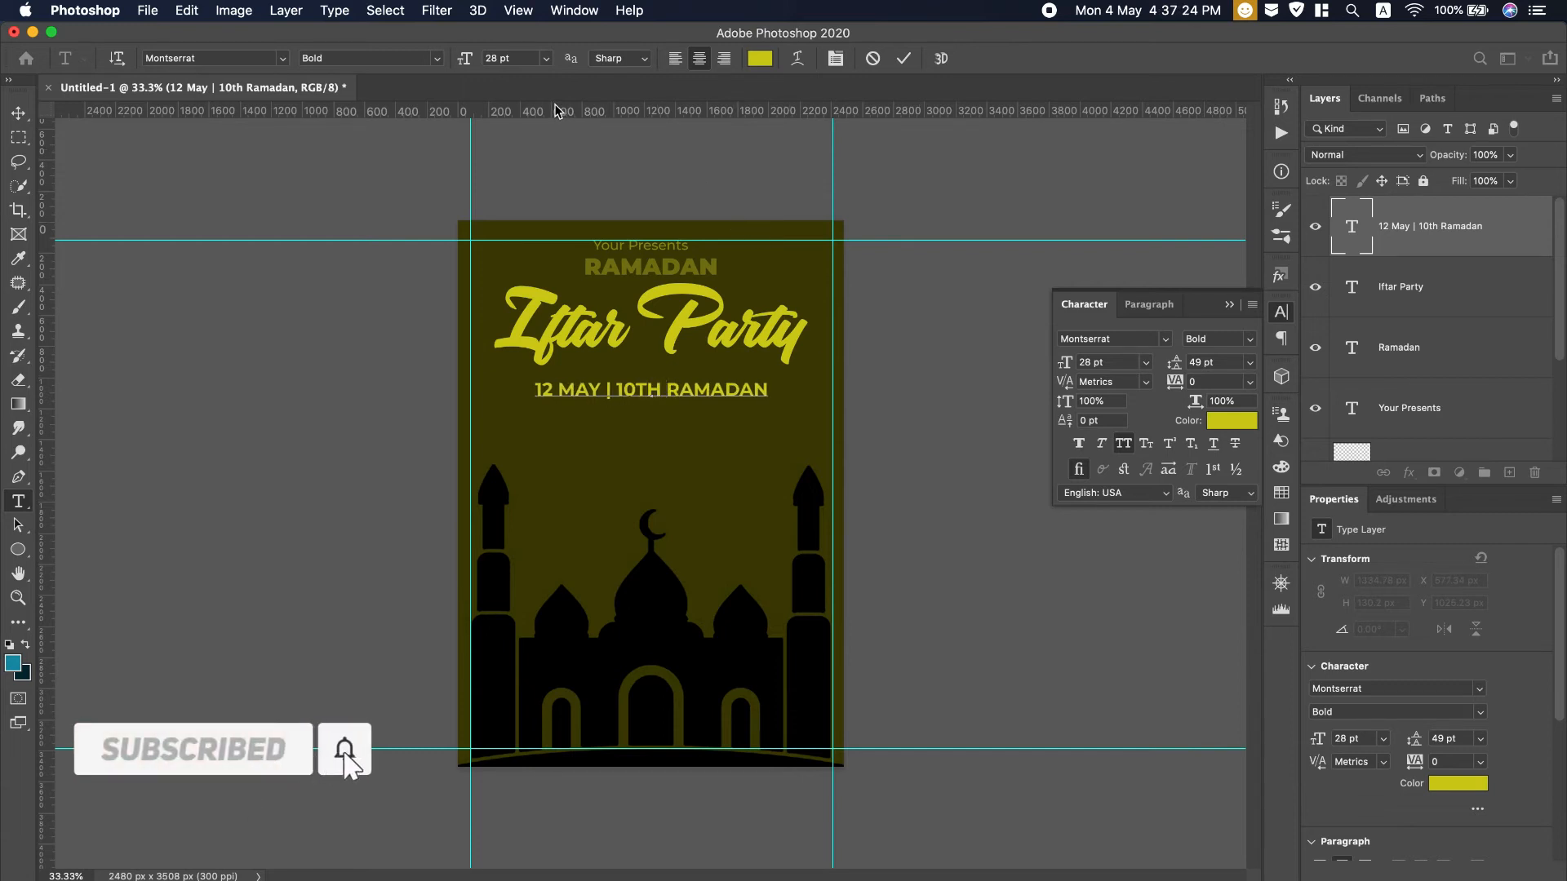
drag(661, 390, 637, 382)
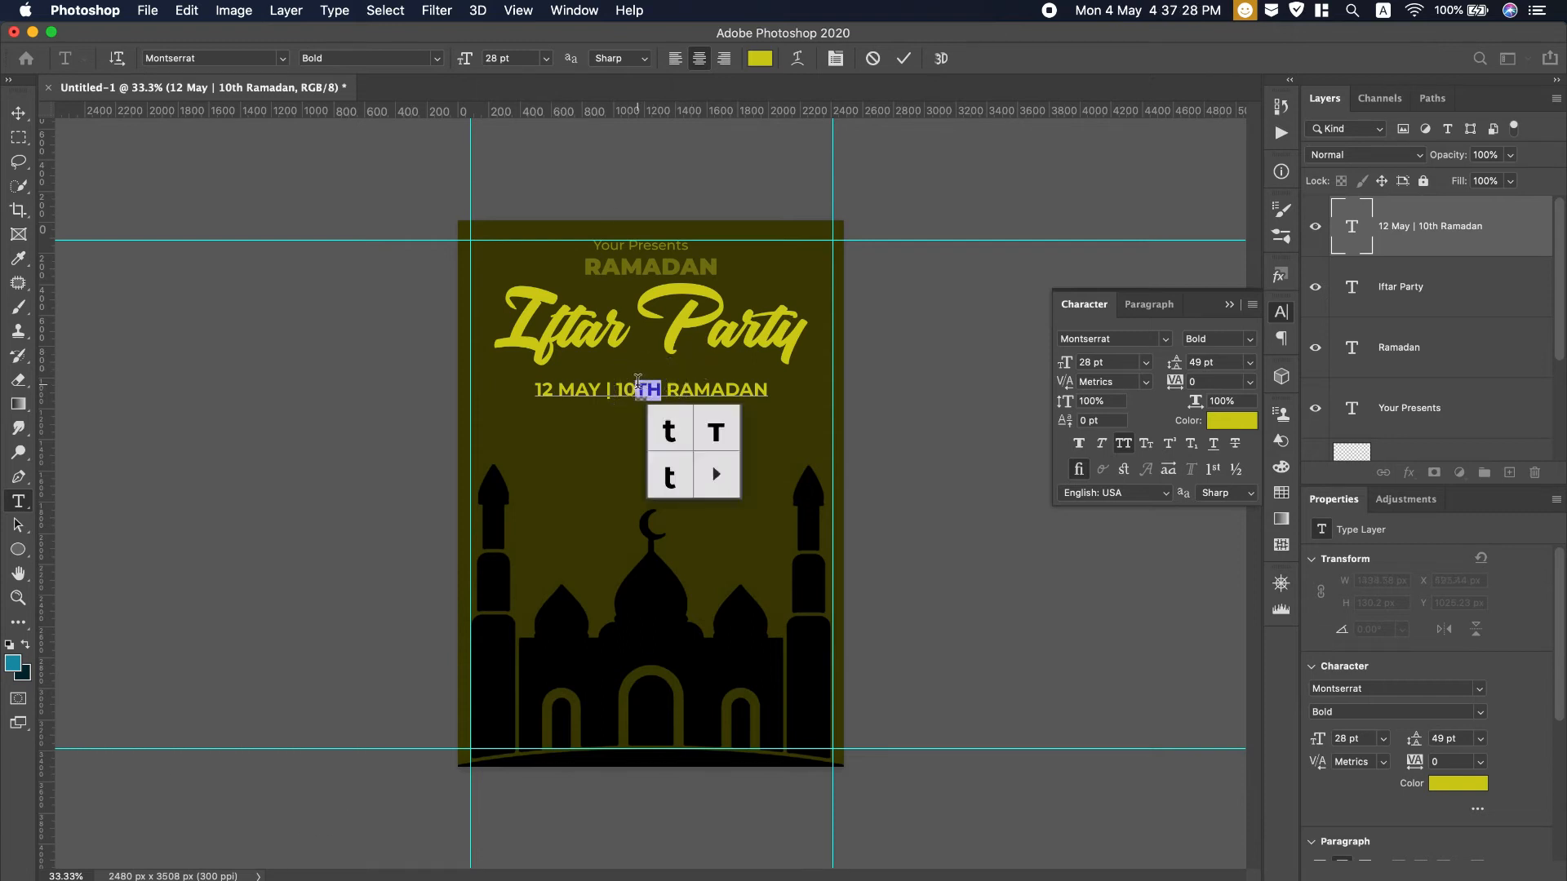
click(1172, 448)
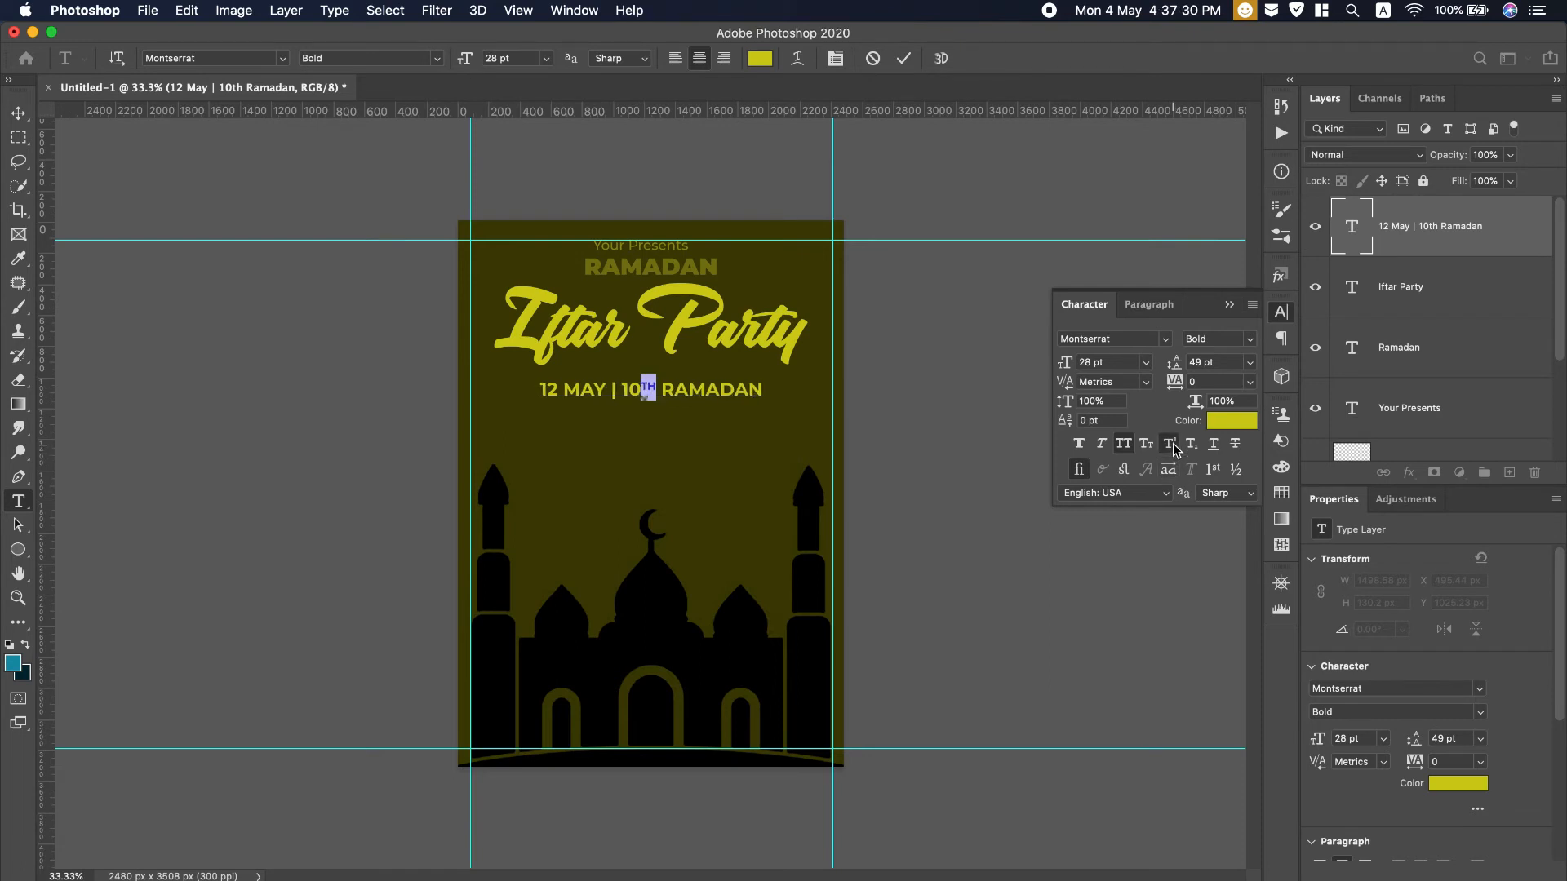
click(670, 392)
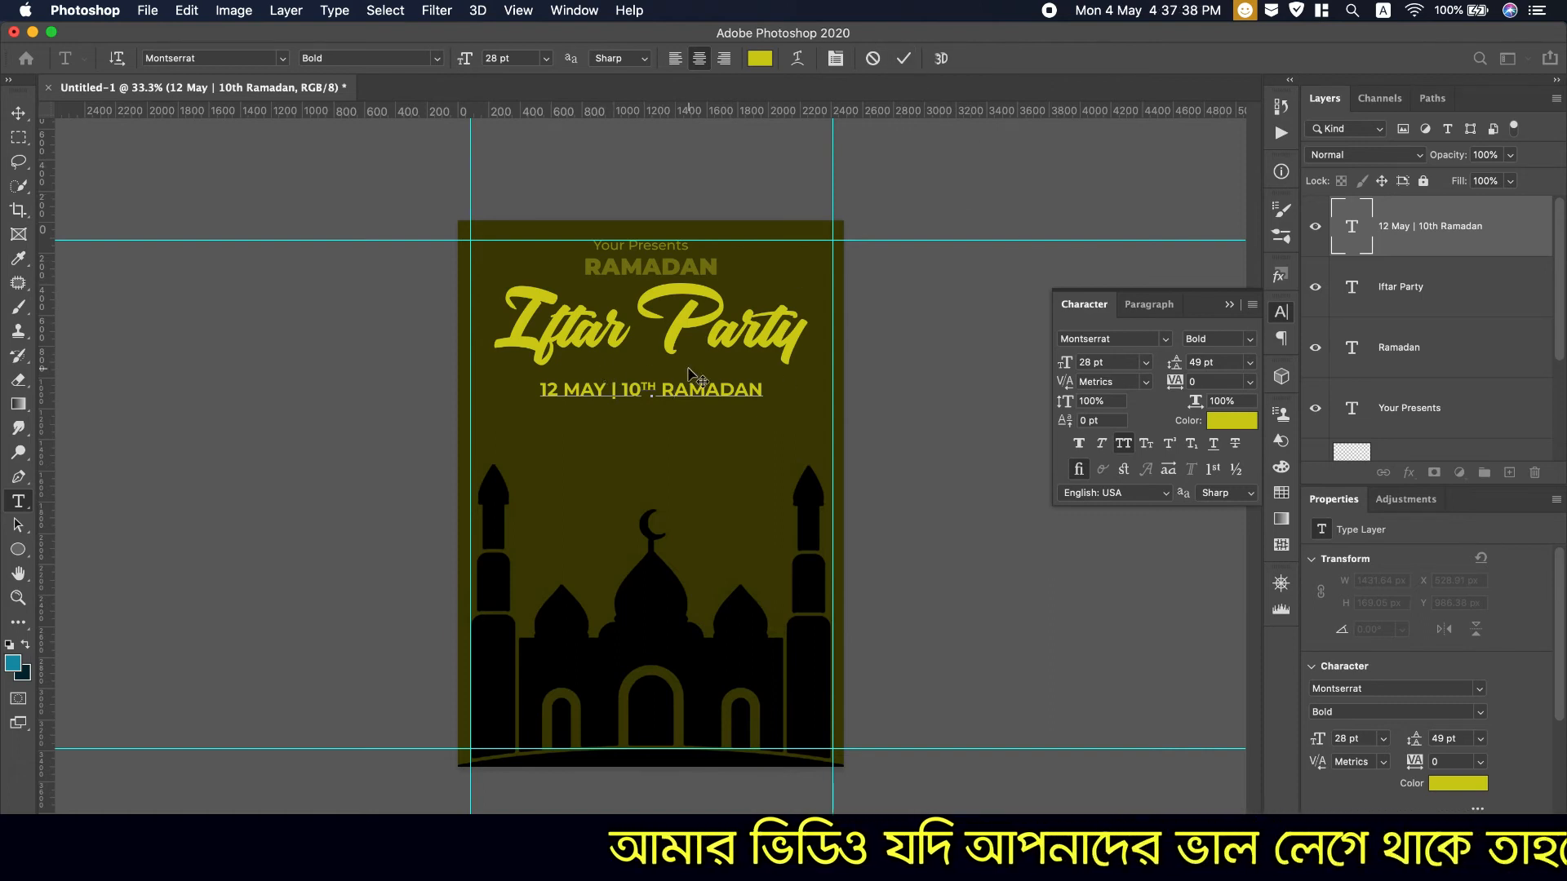
Recolour the whole date line to the darker olive yellow a7a407 and commit the text edit
drag(761, 386, 526, 389)
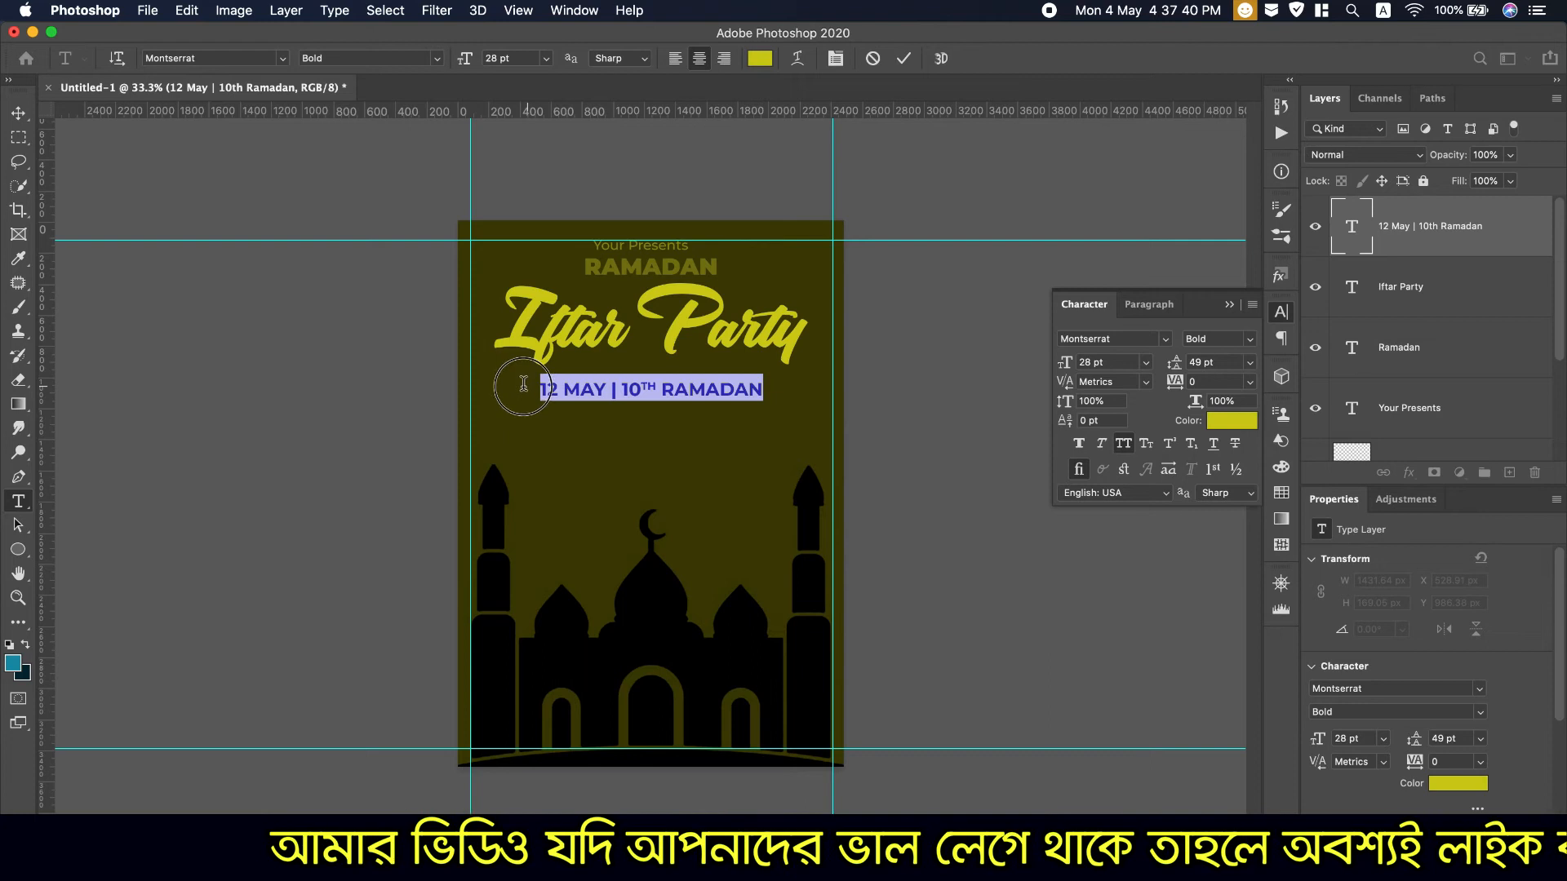
click(1248, 421)
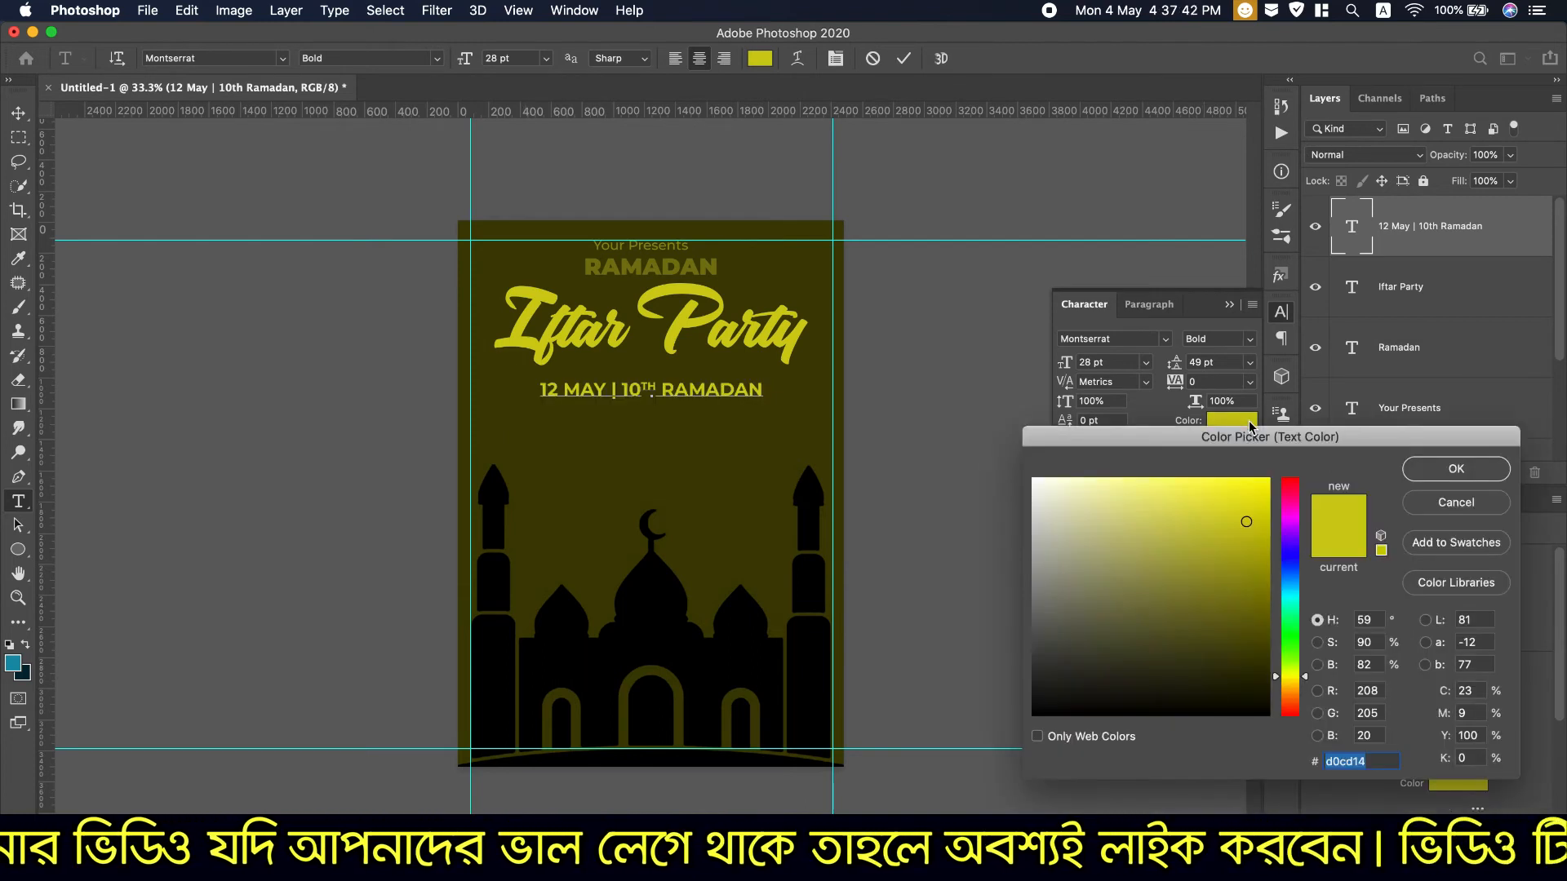
click(650, 587)
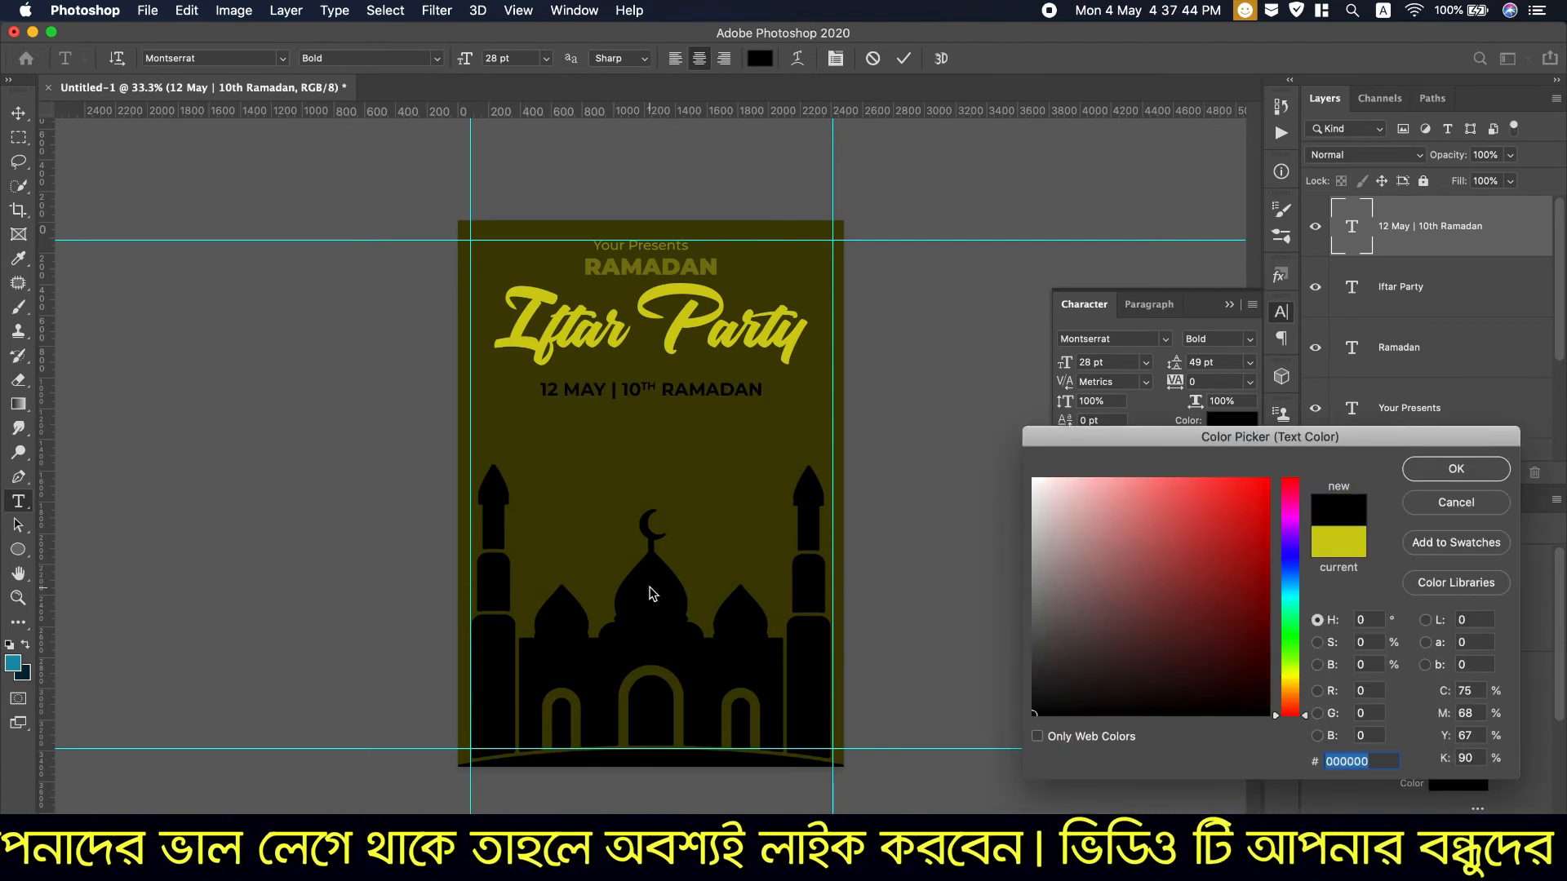
click(705, 398)
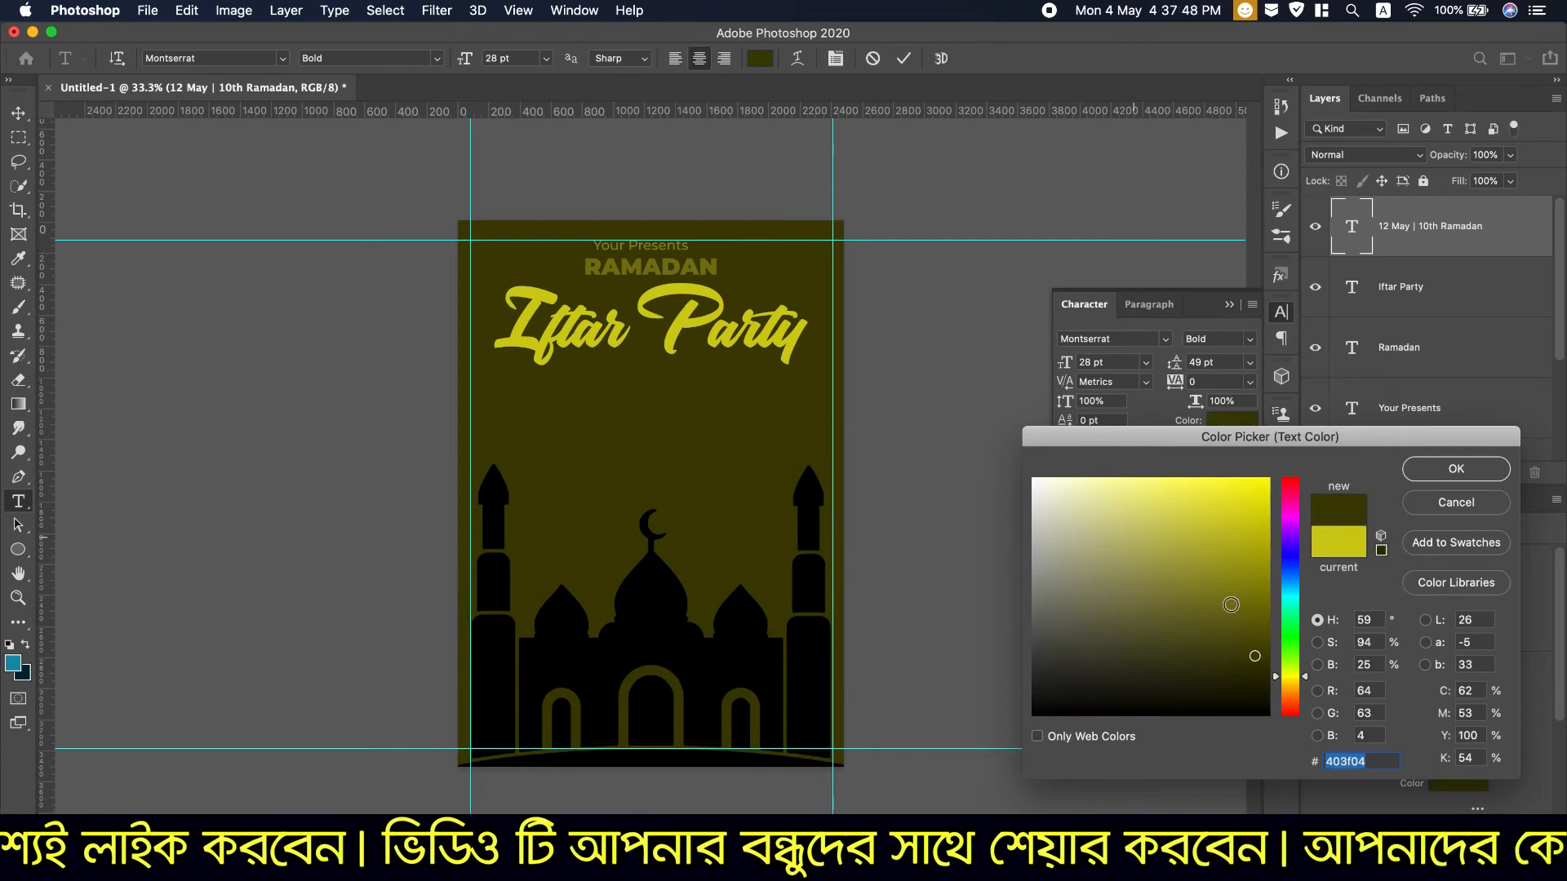
mouse_move(1250, 653)
mouse_down()
mouse_move(1249, 616)
mouse_move(1187, 572)
mouse_move(1256, 575)
mouse_move(1259, 559)
mouse_up()
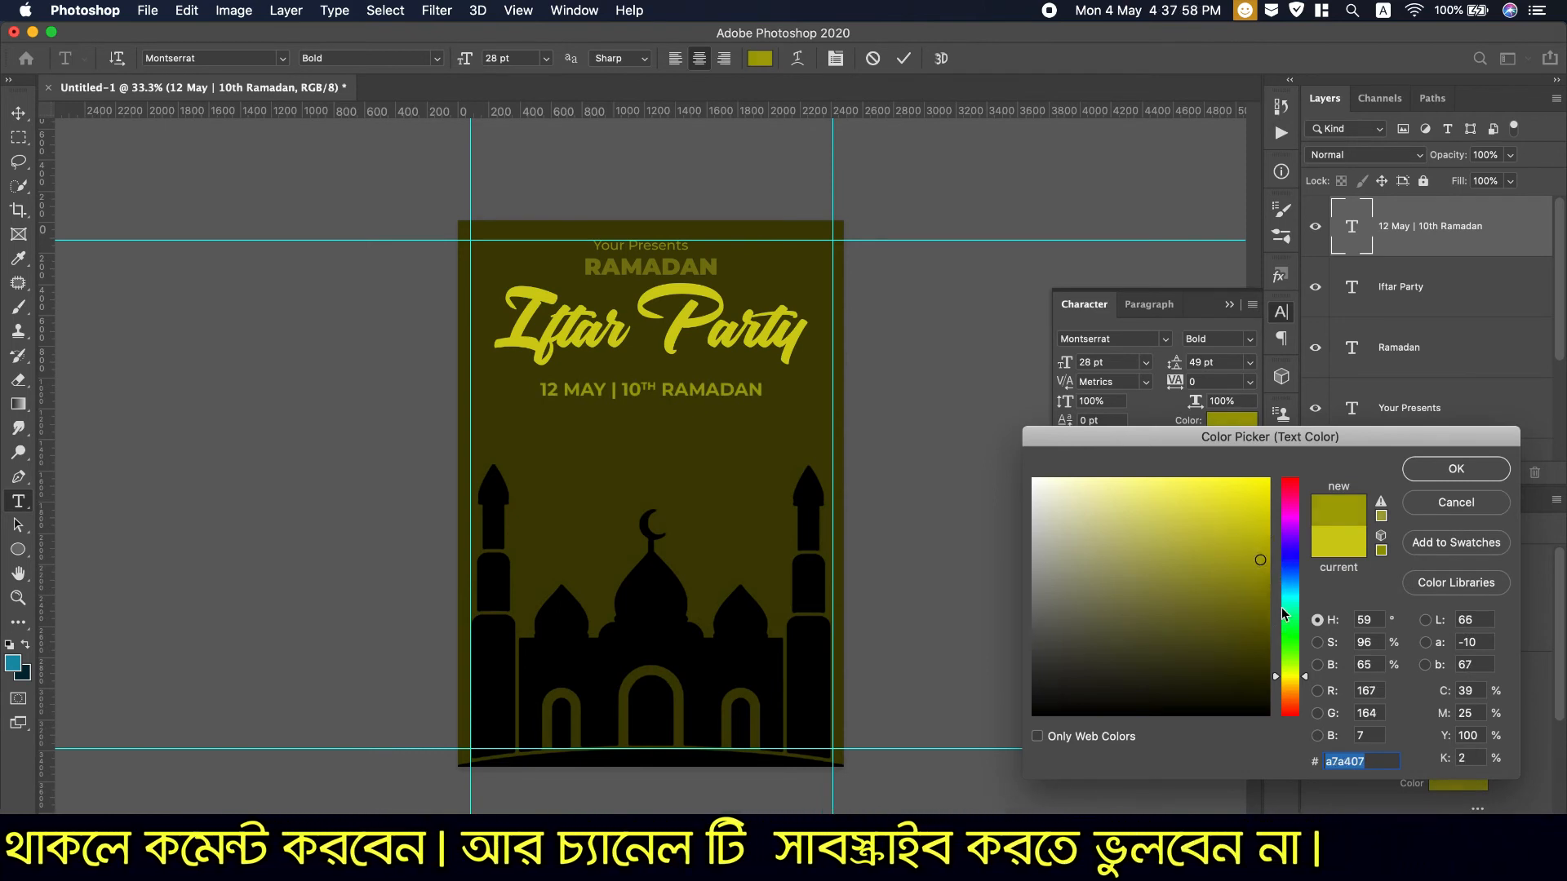
click(1488, 471)
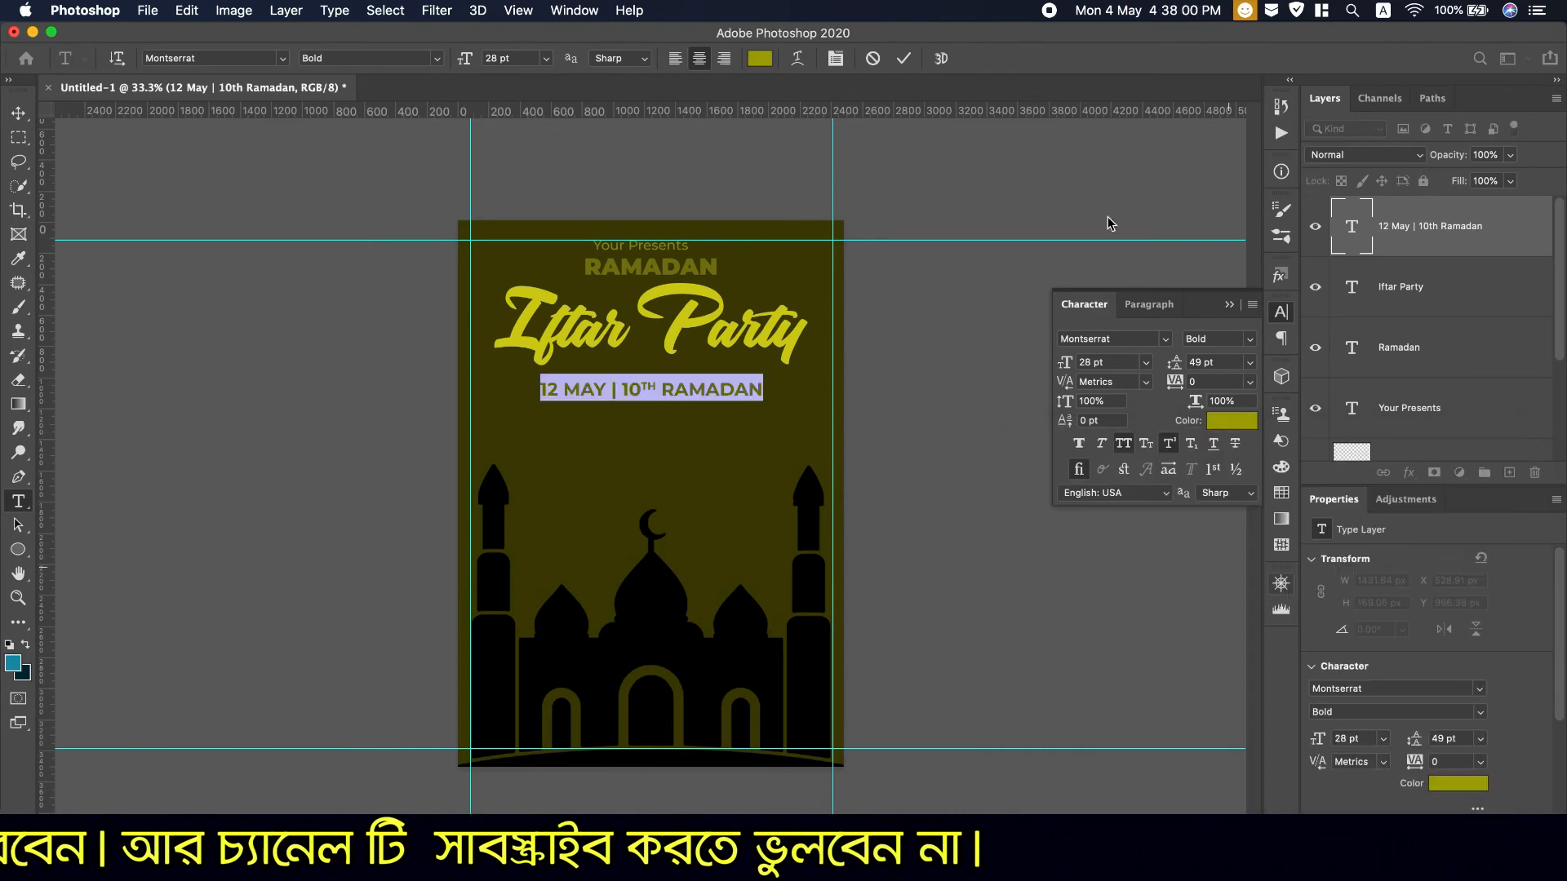
click(903, 59)
Copy "Doors Open" and "Your Street, City Name, Country" from the notes into a duplicate of the date line placed directly beneath it
scroll(938, 2, down, 3)
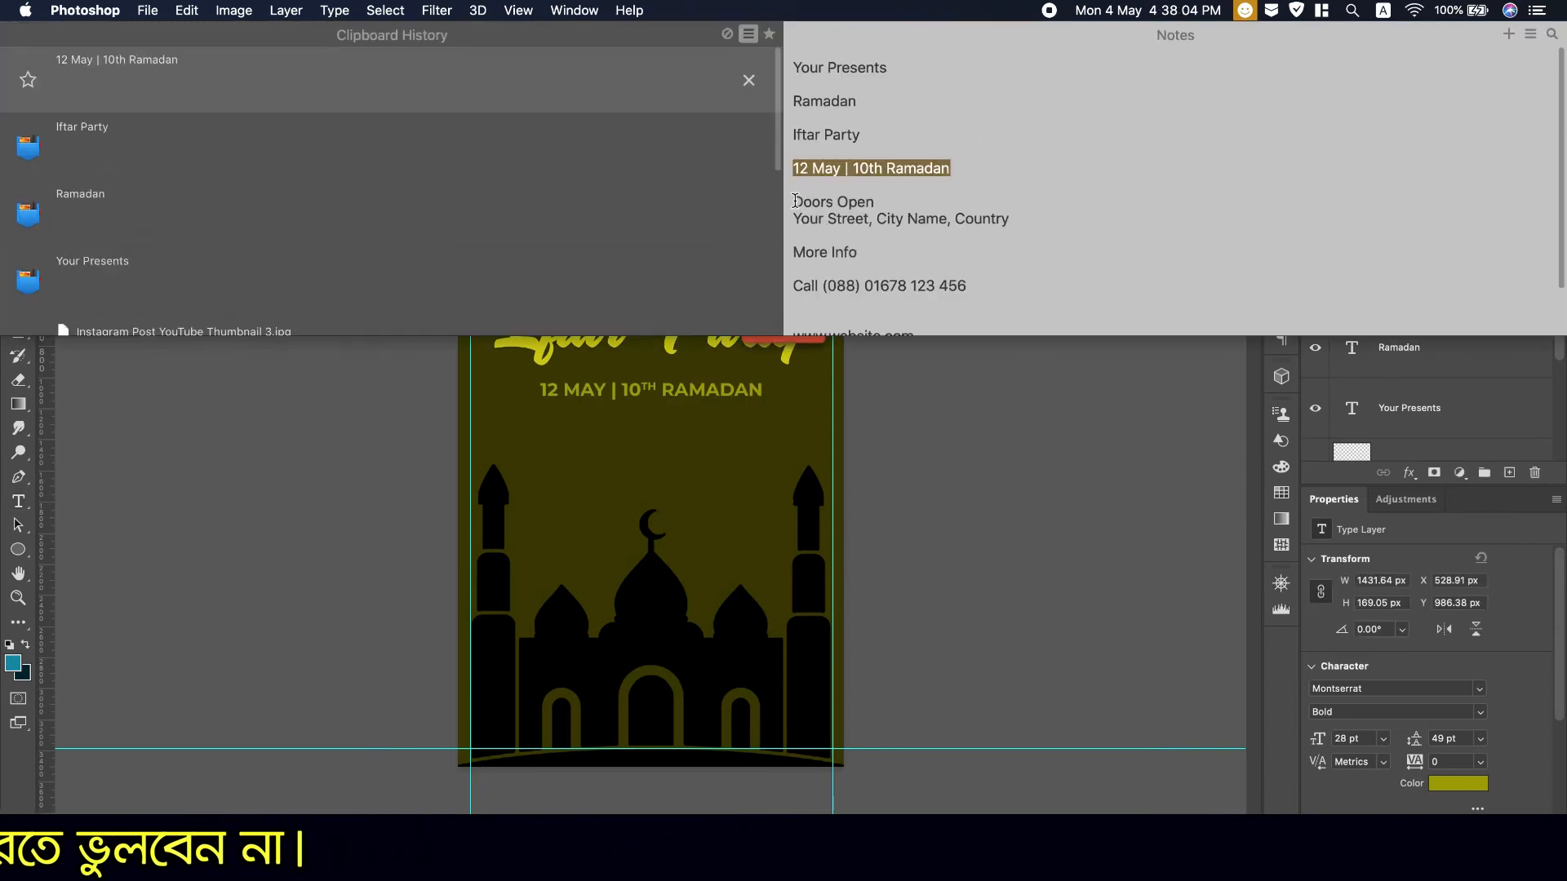
drag(796, 200, 1016, 217)
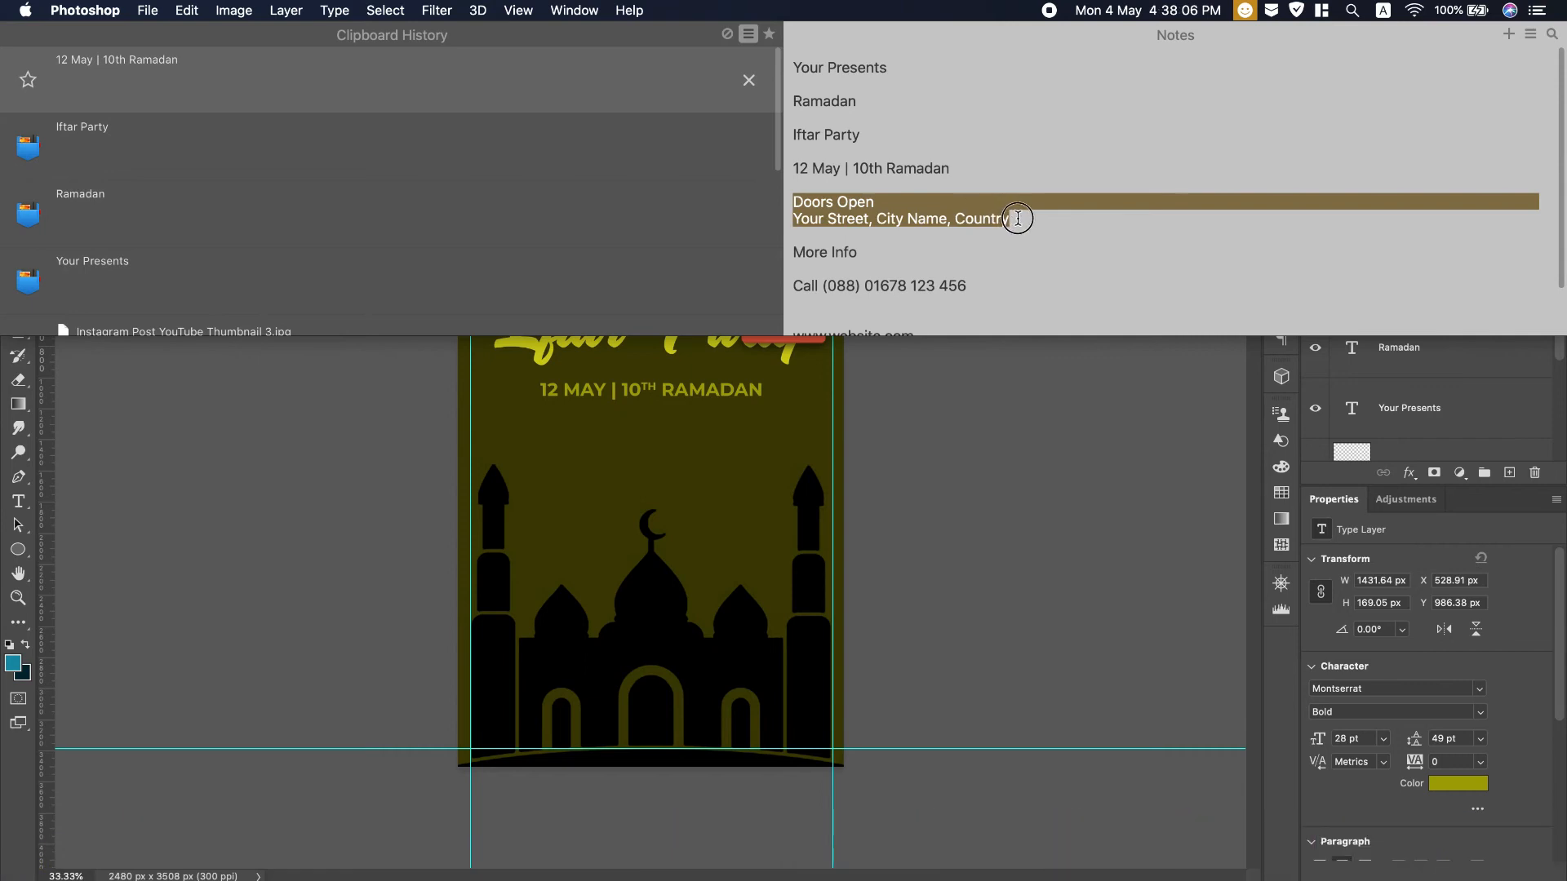
right_click(855, 219)
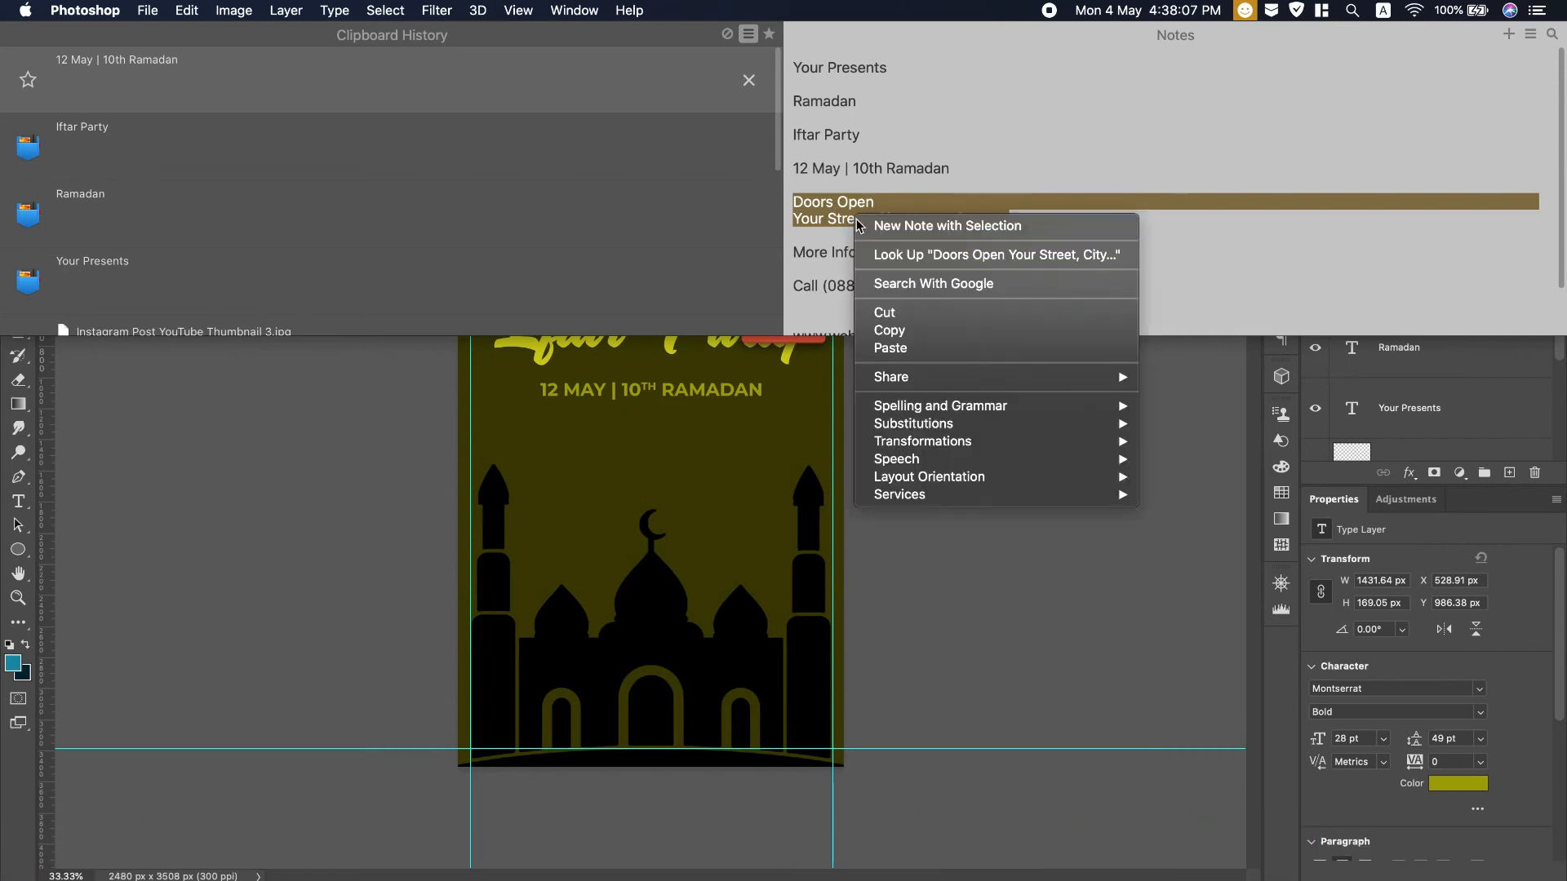
click(909, 327)
click(622, 404)
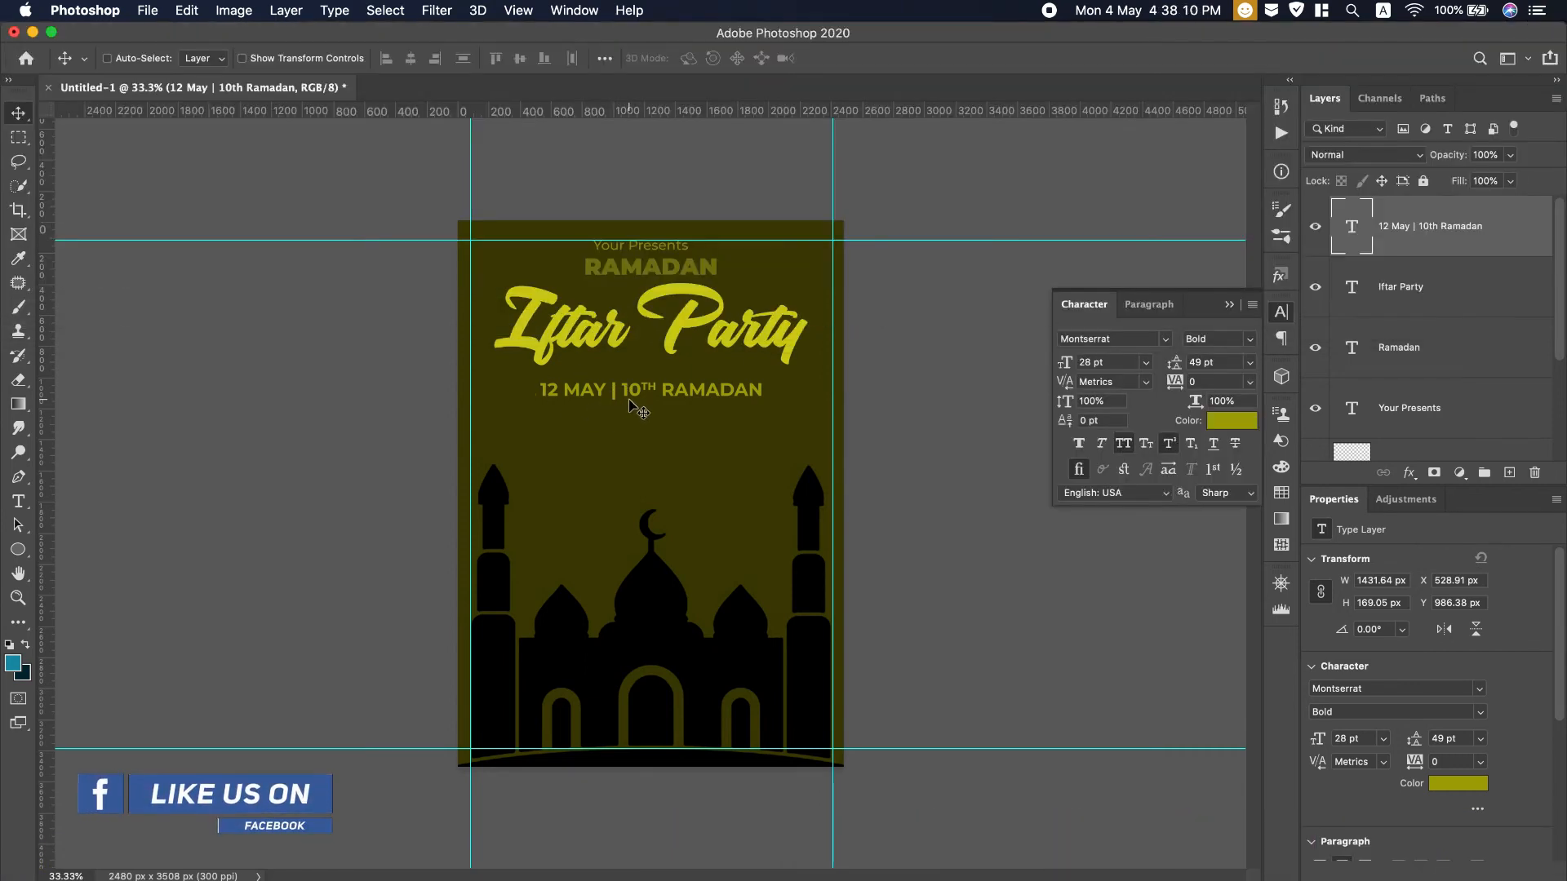
drag(633, 399, 630, 419)
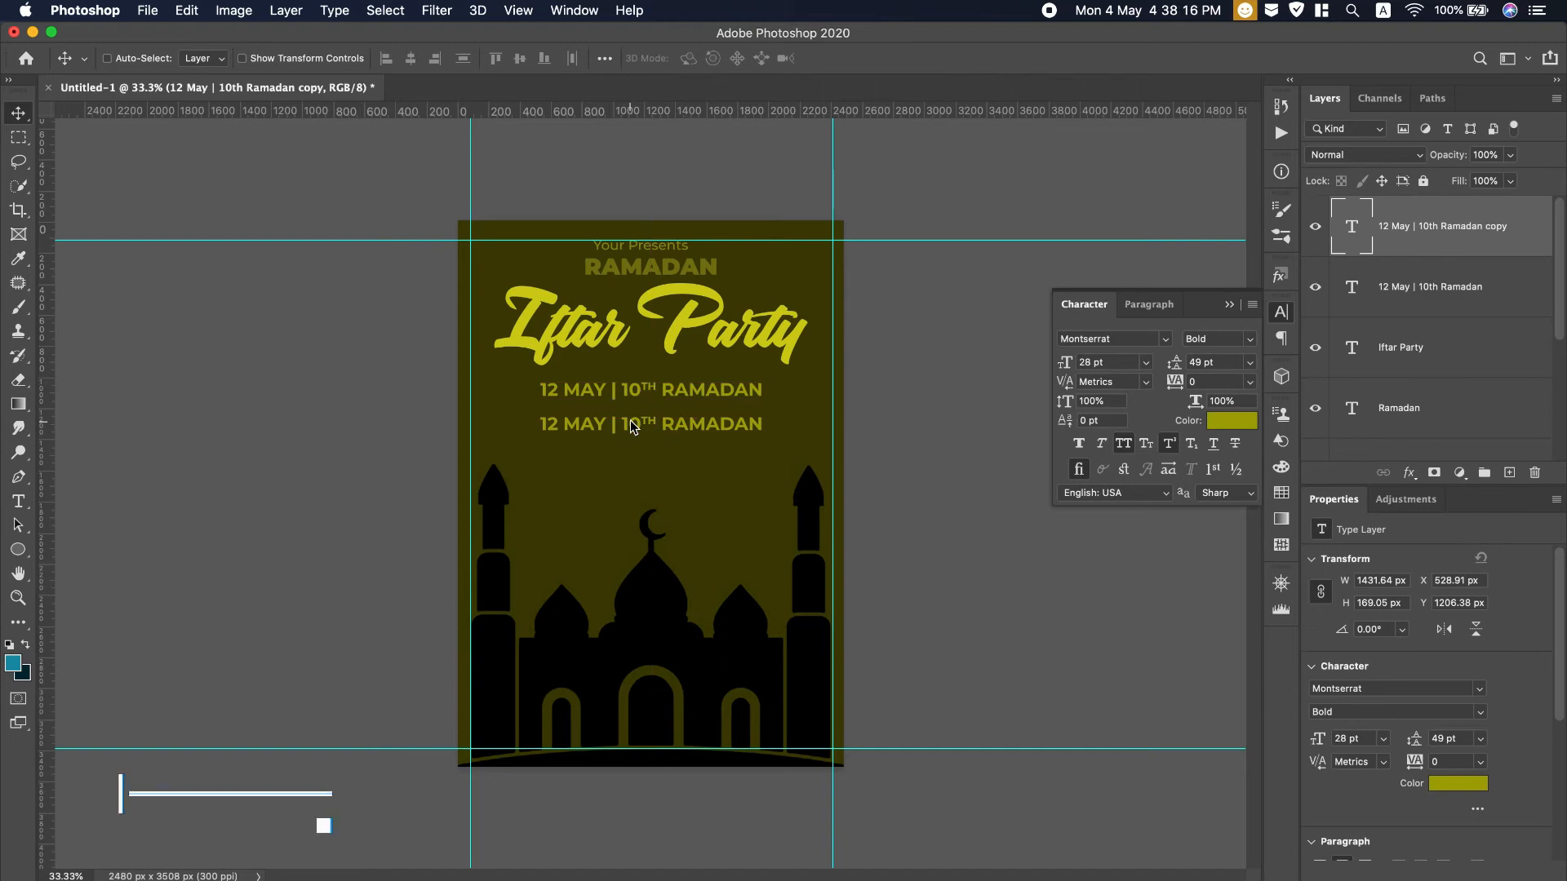
double_click(630, 422)
key(super+v)
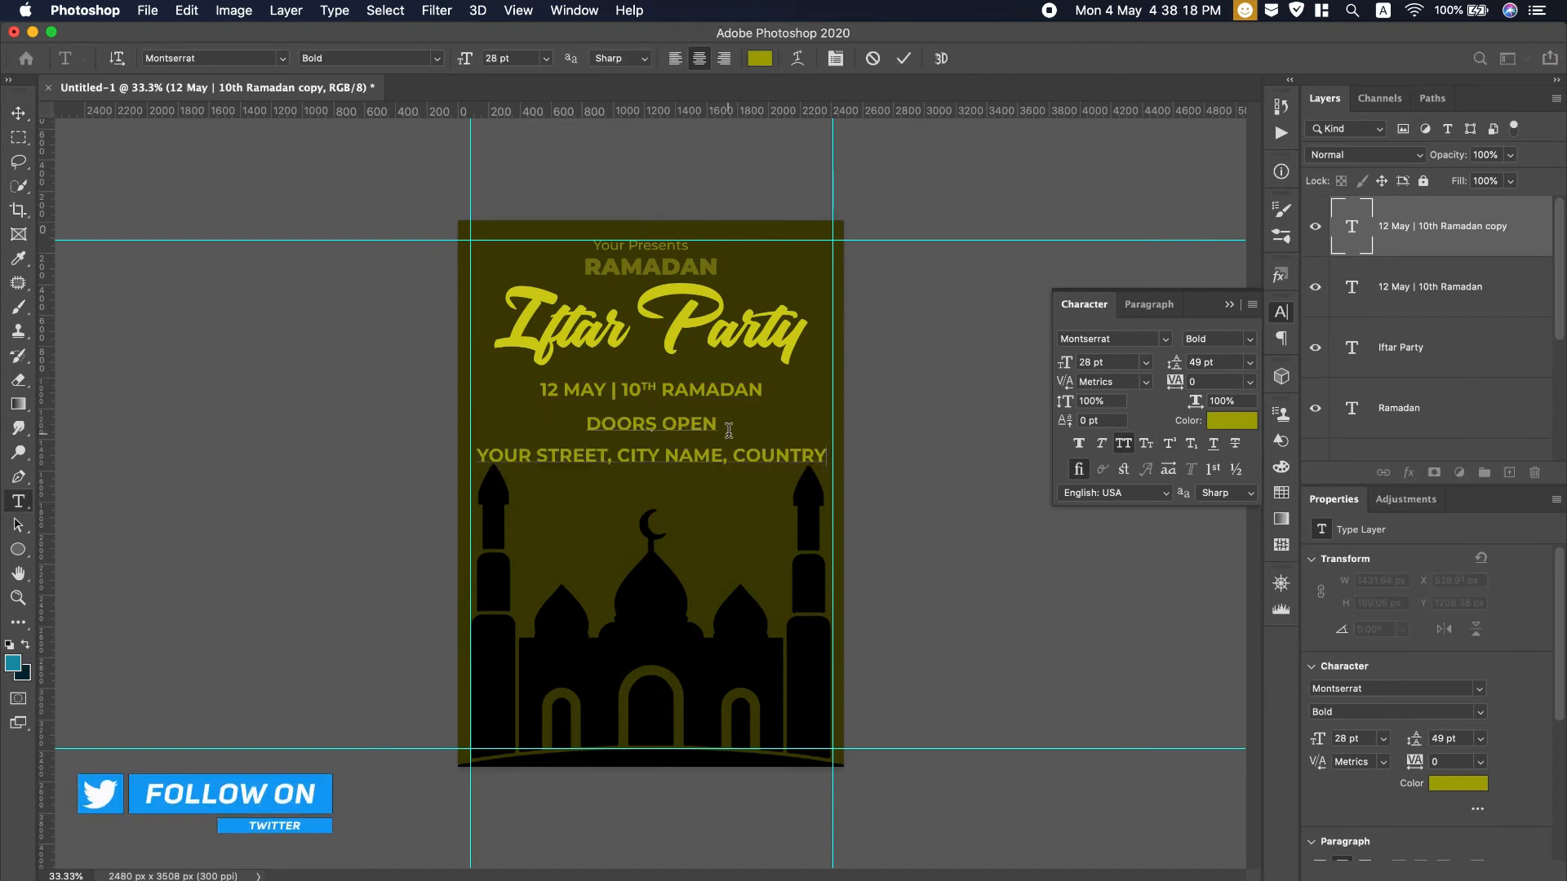
Turn off All Caps for the whole "Doors Open" and address text and set its leading to Auto
key(super+a)
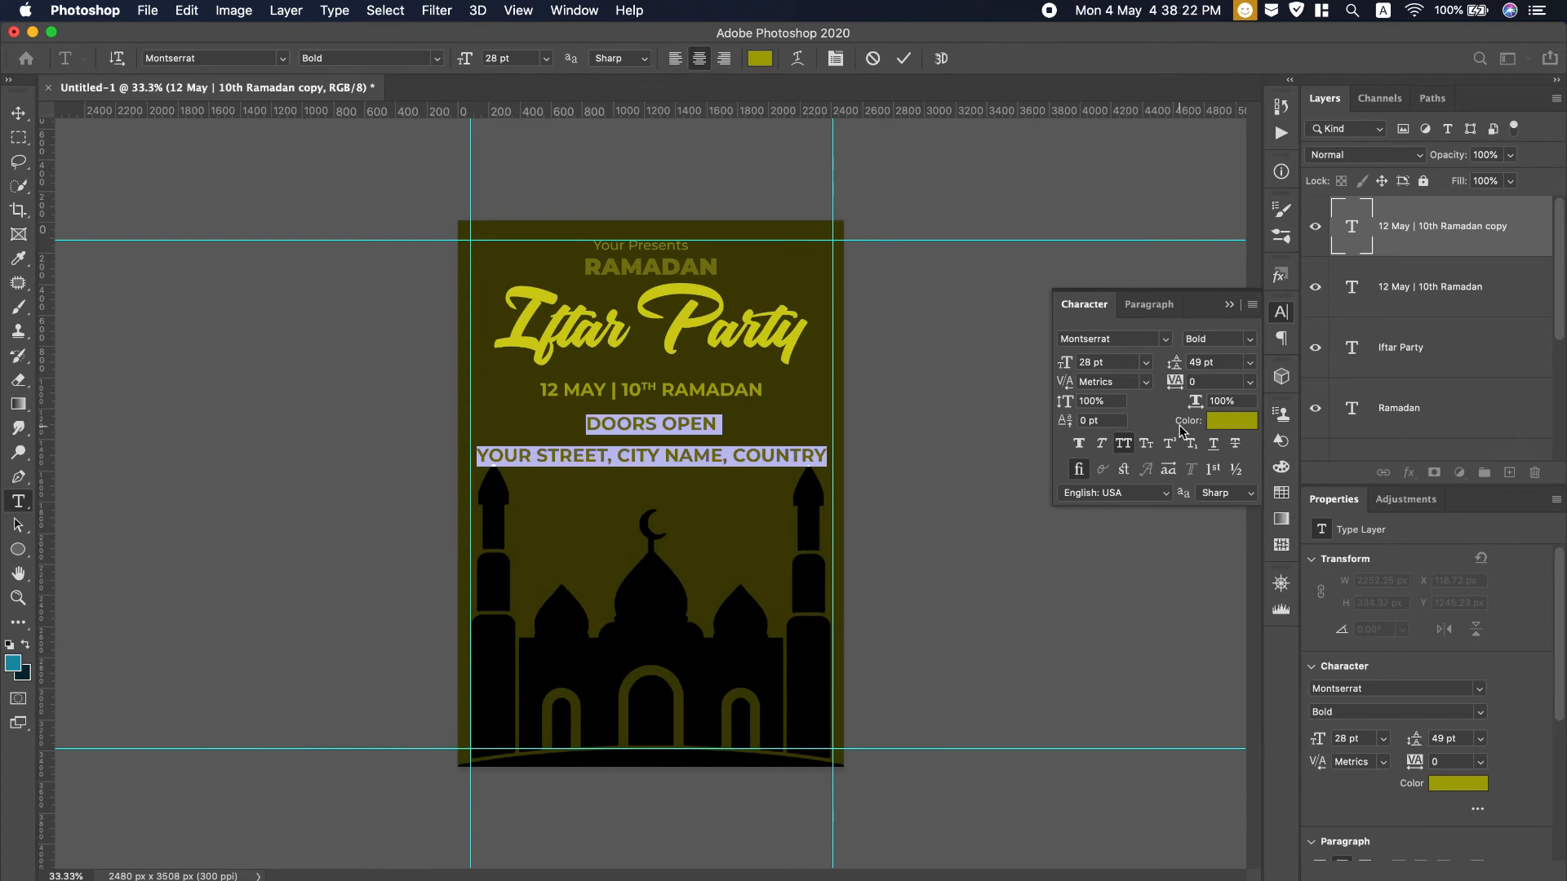
click(1123, 445)
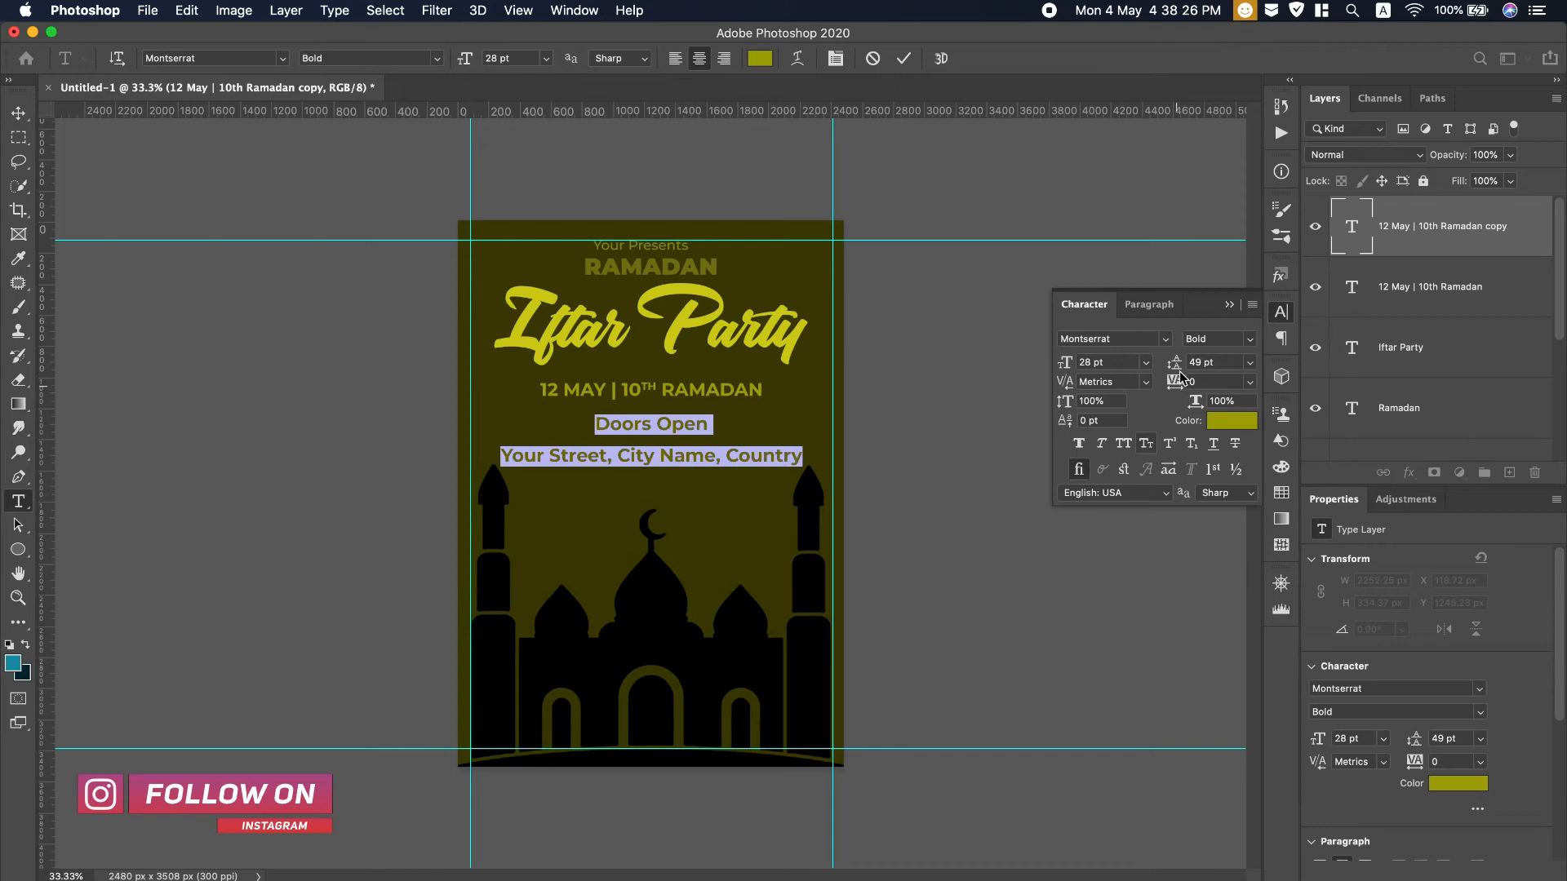
click(1249, 362)
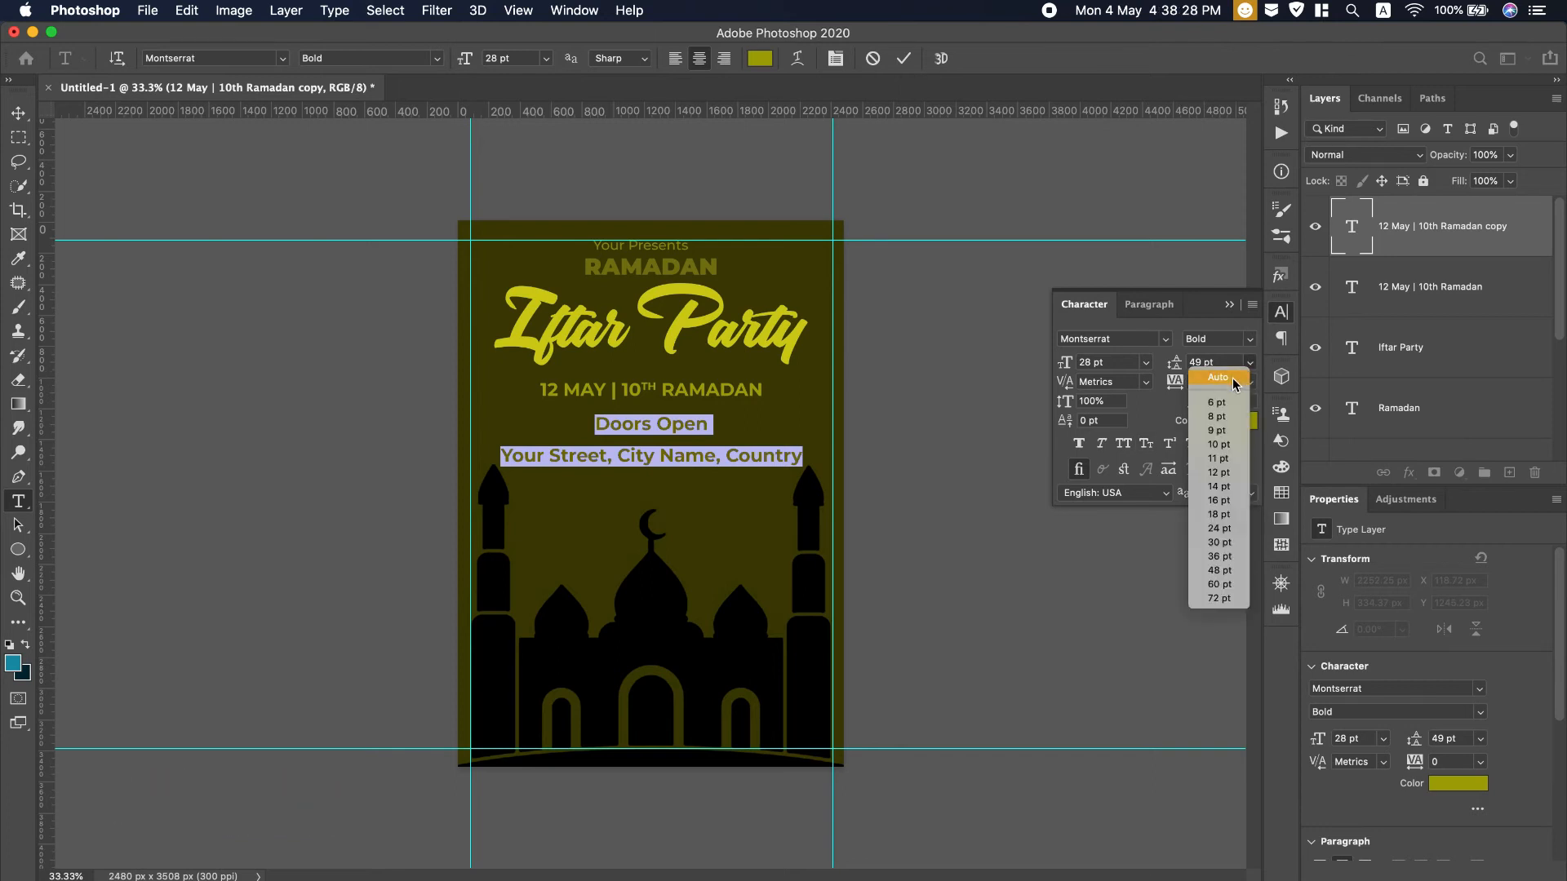
click(1217, 378)
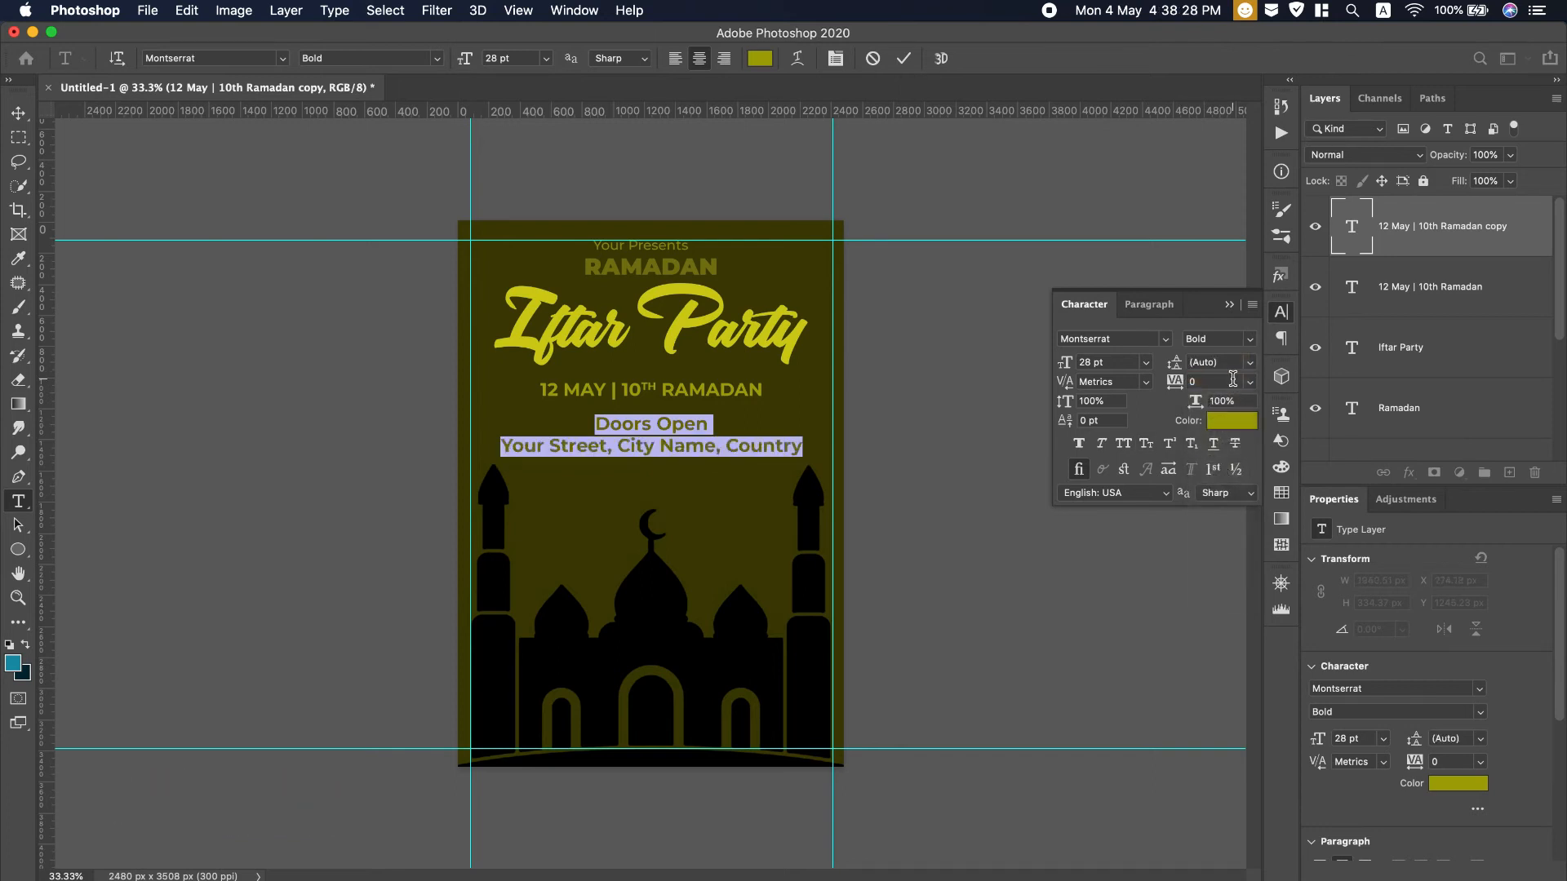
Recolour the "Doors Open" and address text to light grey aaaaa3
click(1230, 421)
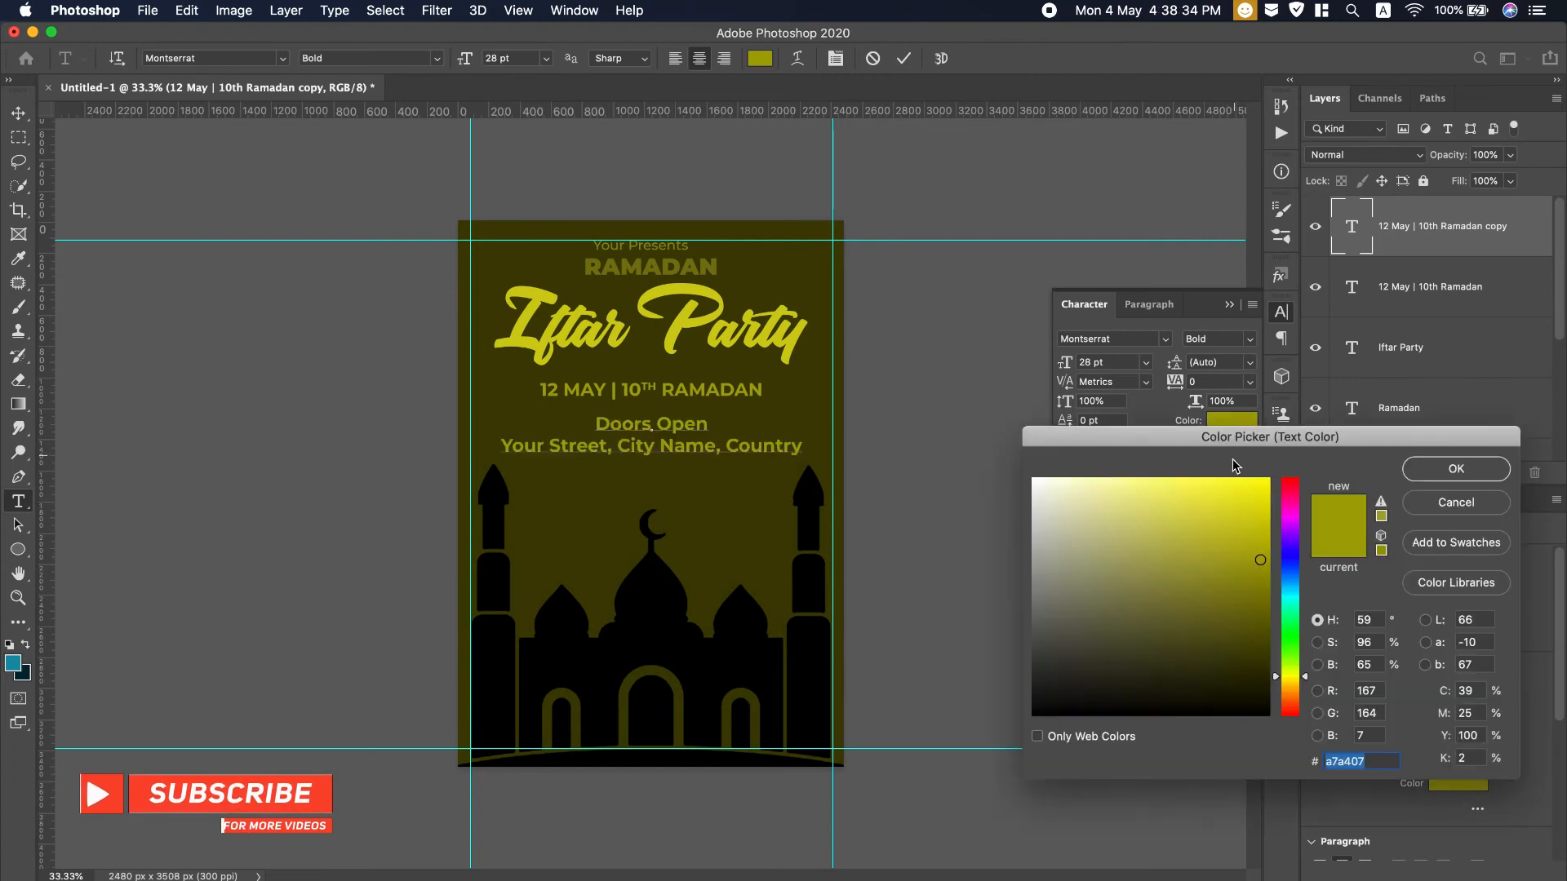
drag(1136, 507, 1028, 482)
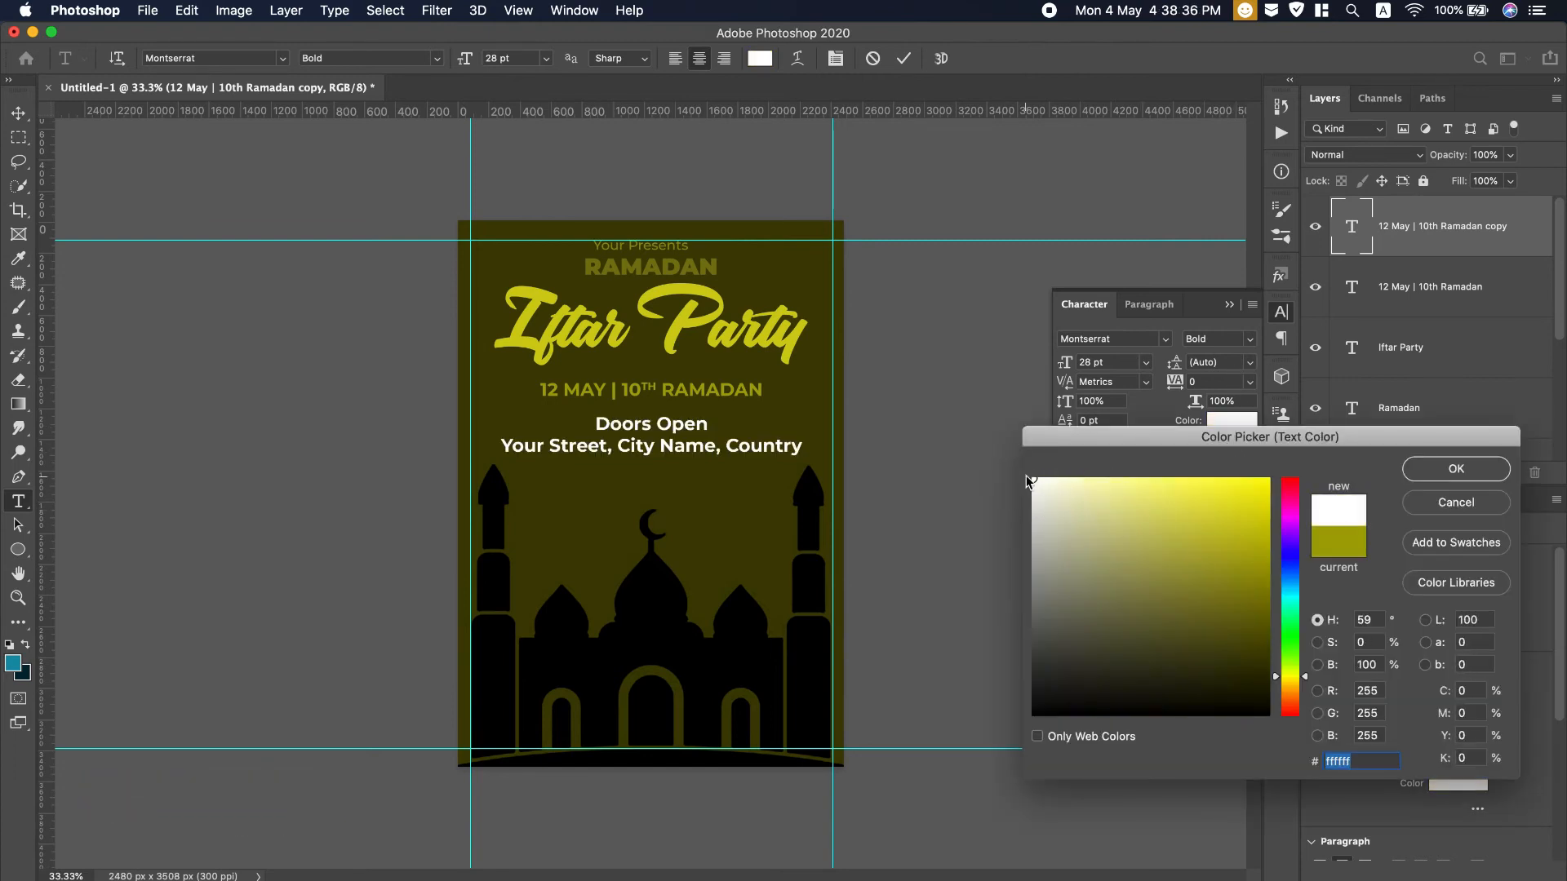
click(1044, 549)
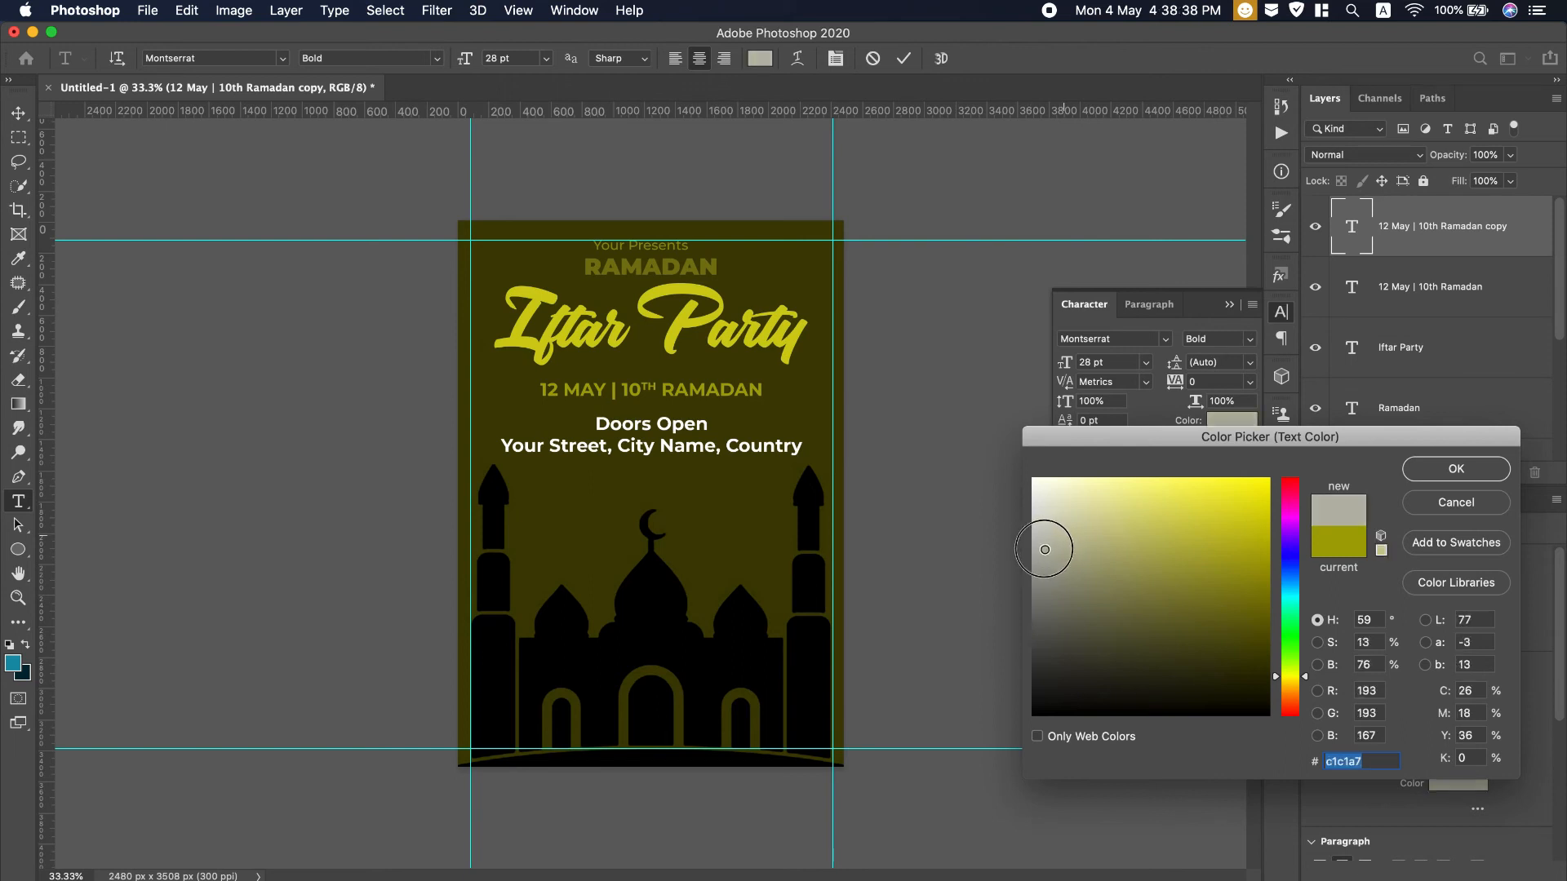
drag(1044, 549, 1041, 558)
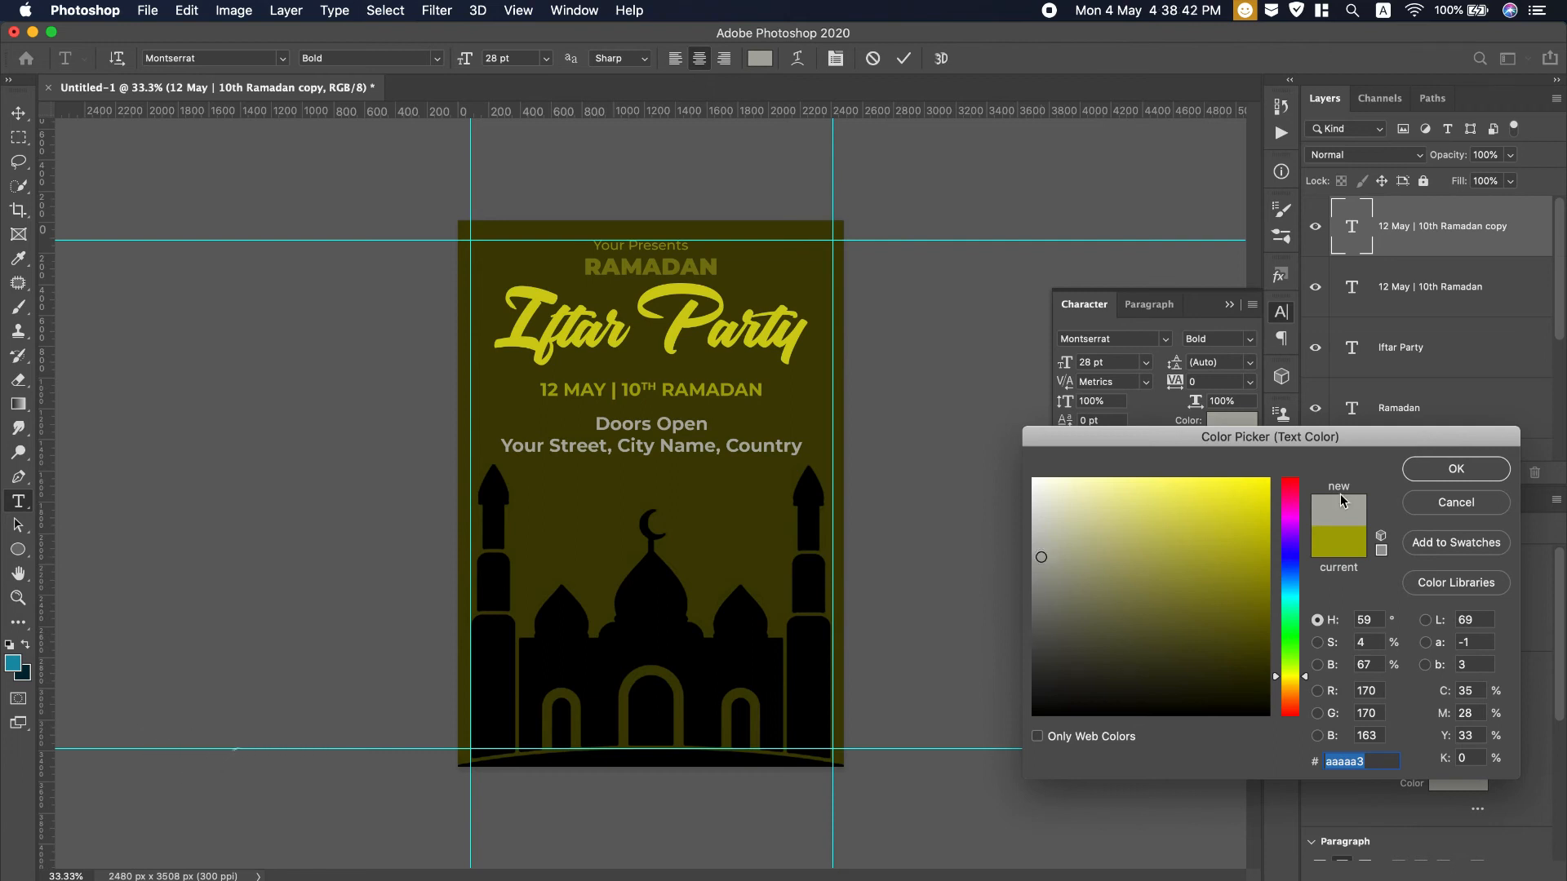
click(1454, 484)
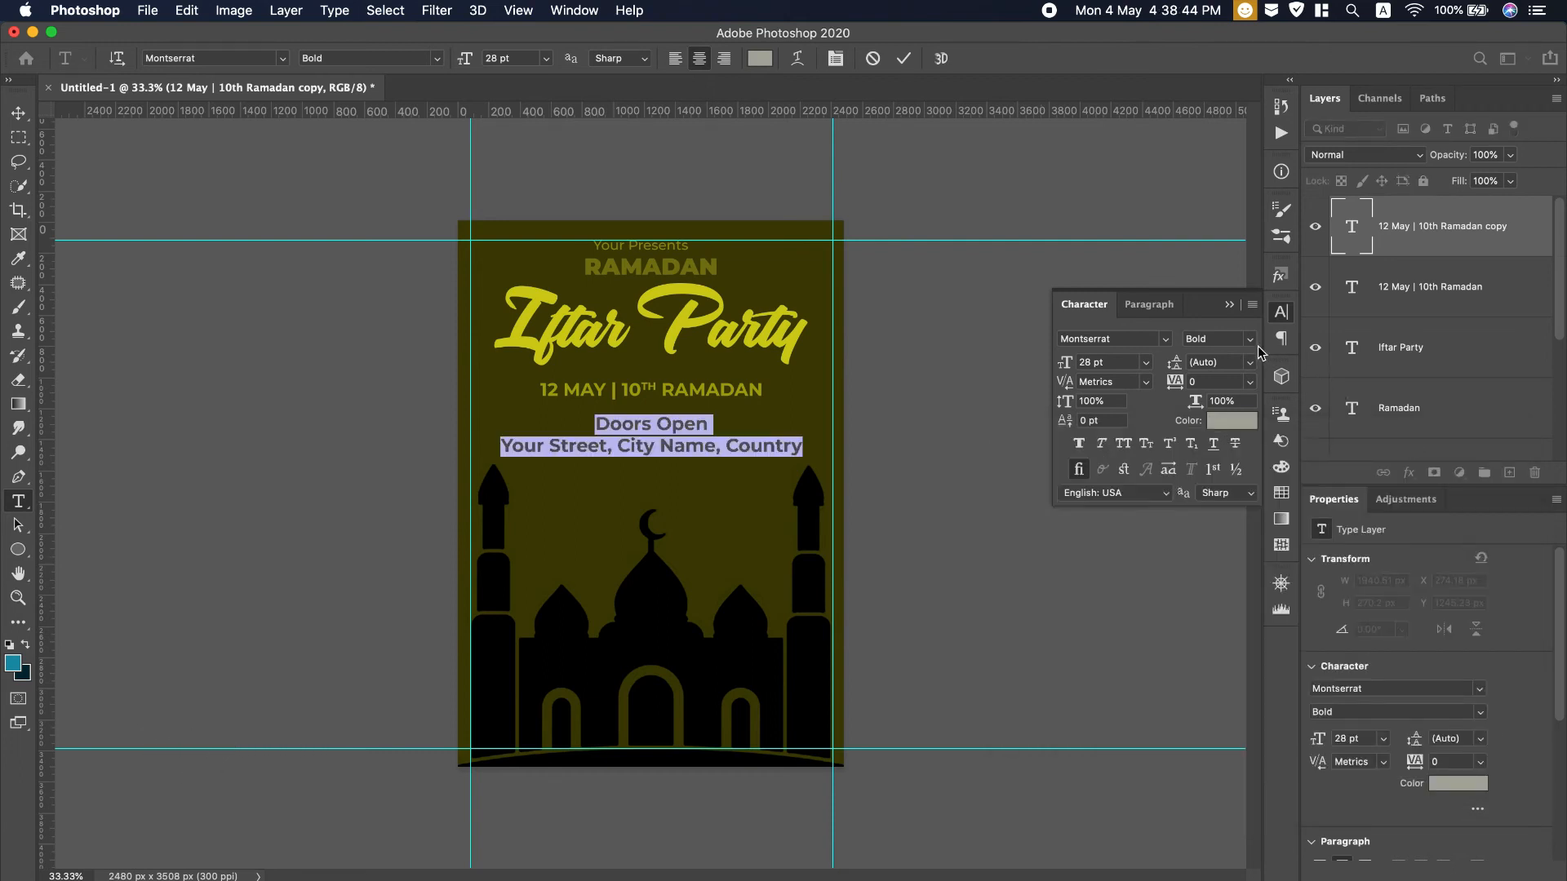
Set the "Doors Open" and address text to the Light font style and finish editing it
click(1248, 339)
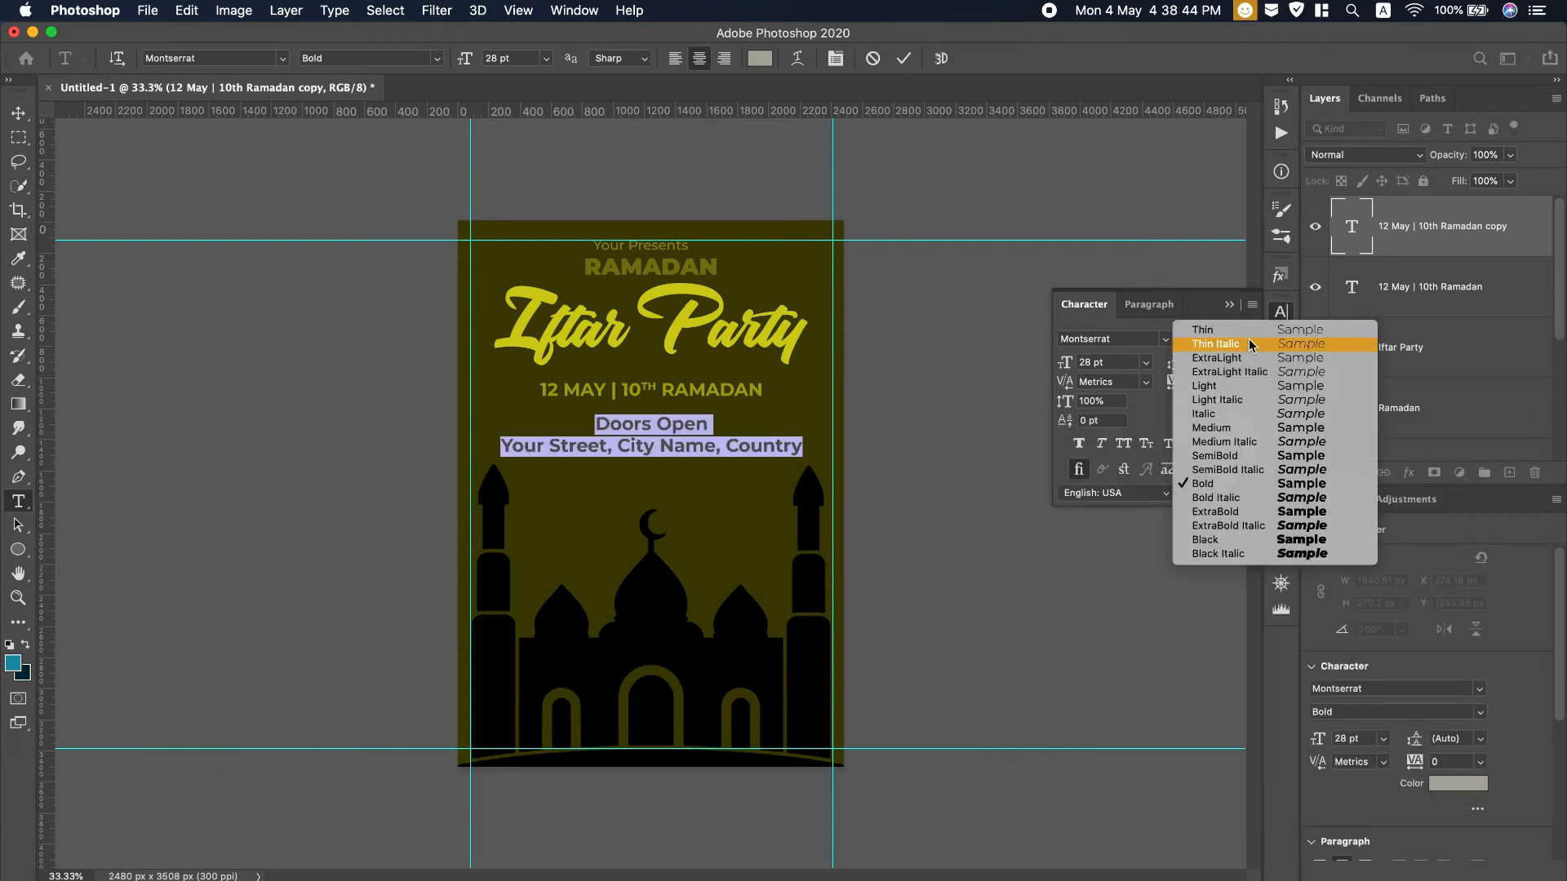
click(1204, 385)
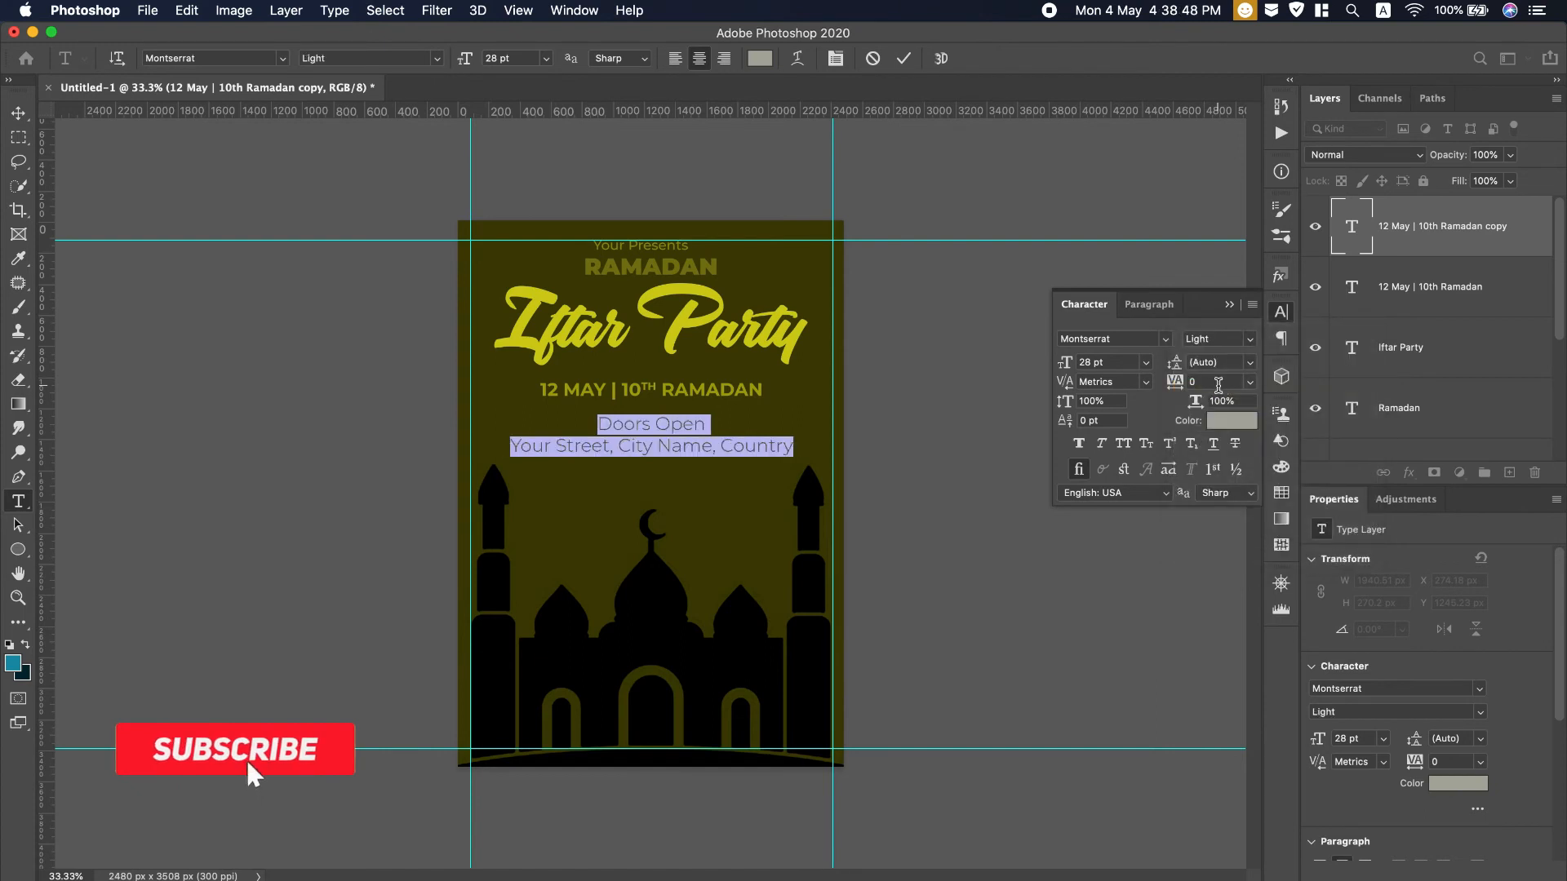
click(1229, 304)
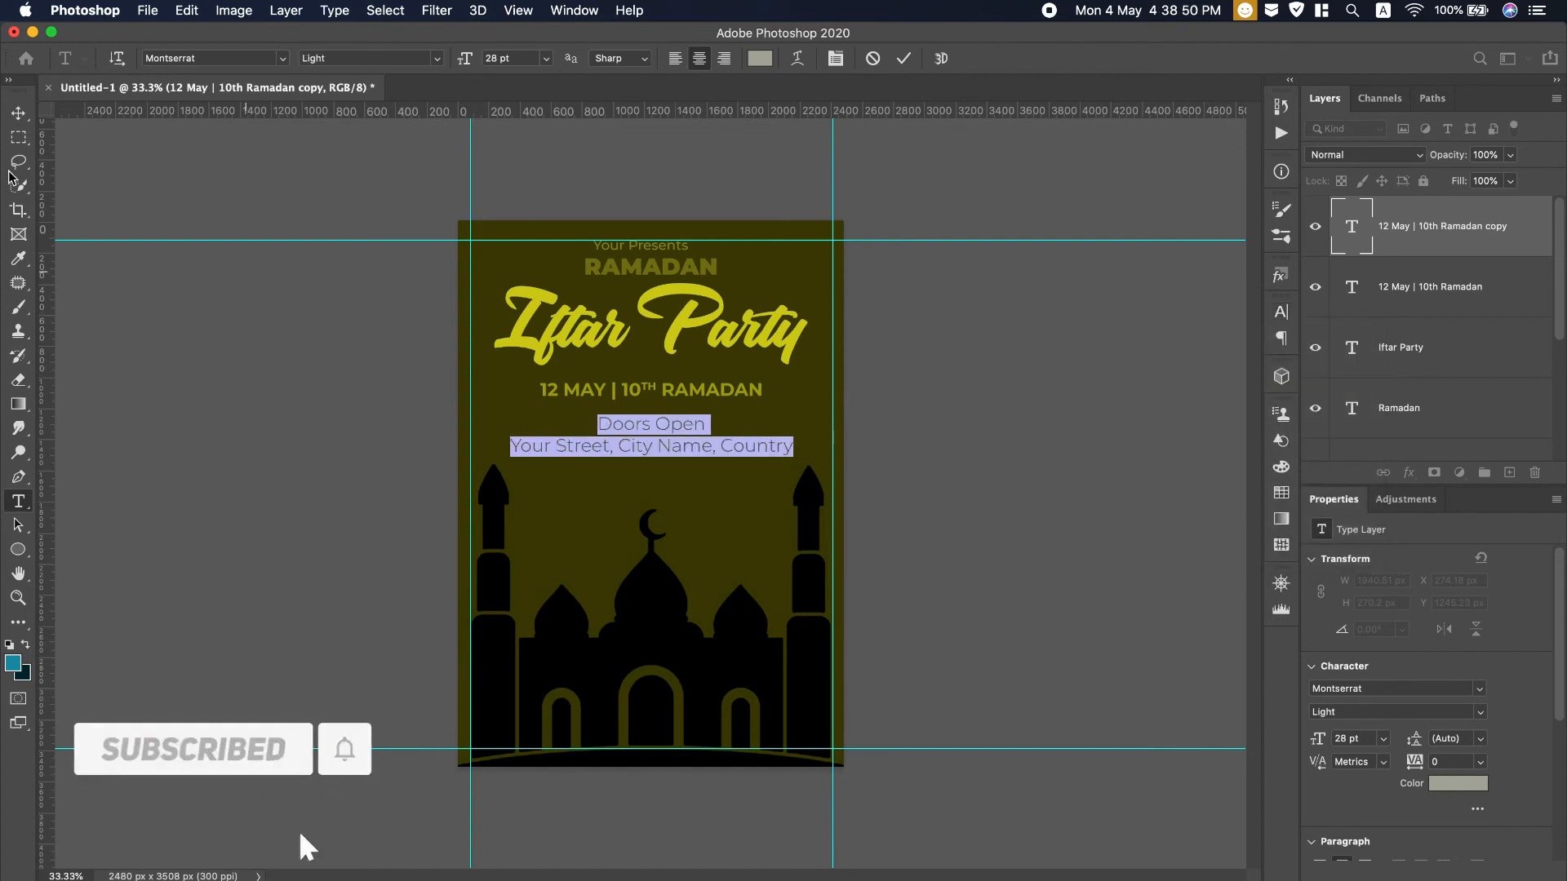
click(18, 113)
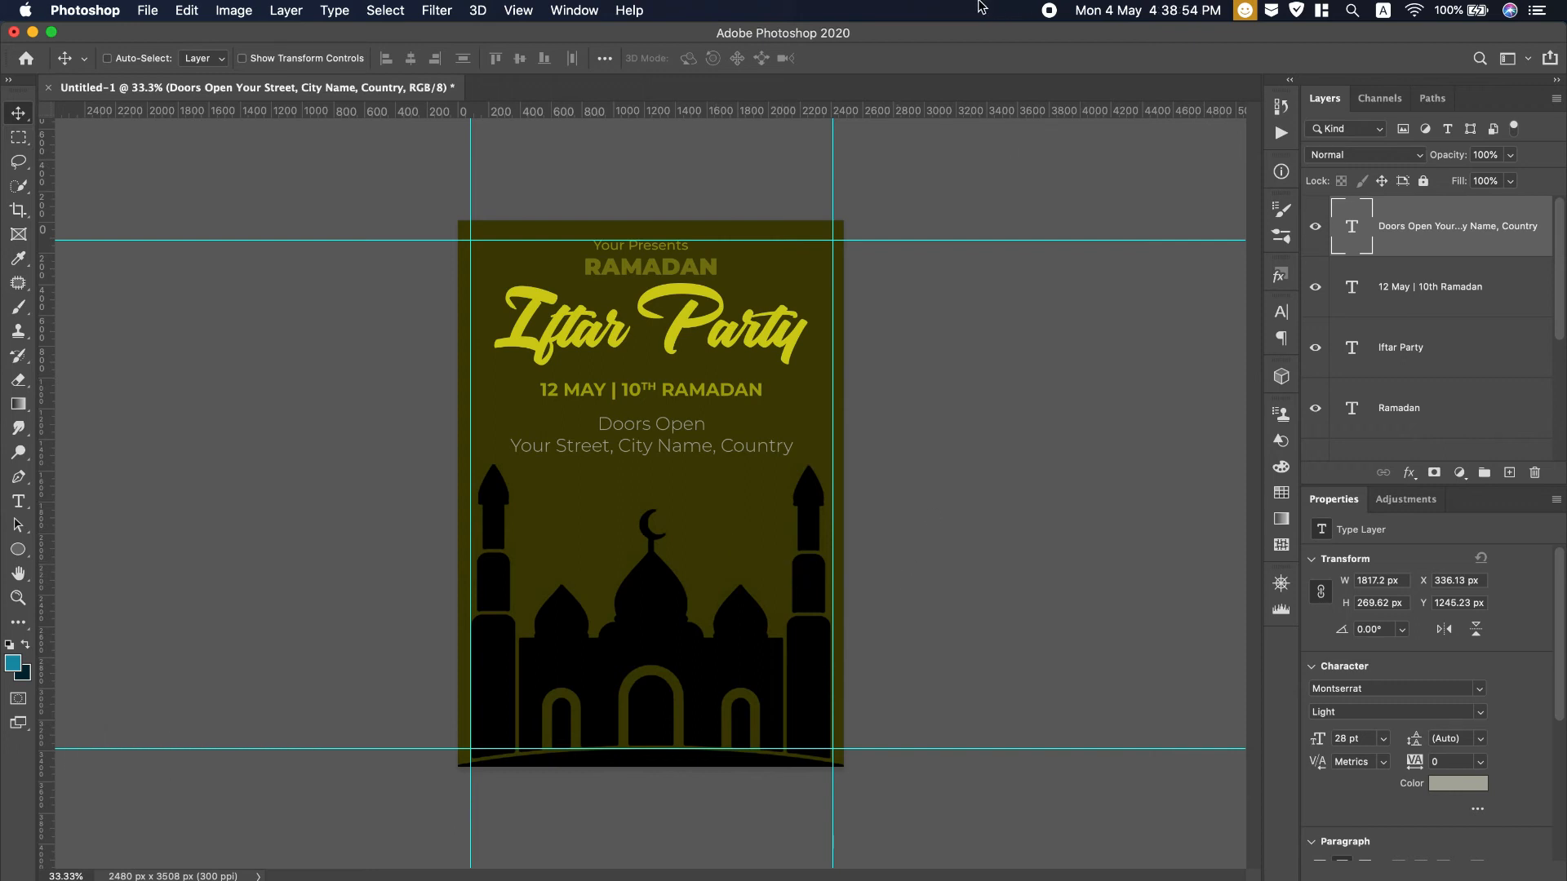
Copy the phone contact line from the notes into a new text layer over the lower part of the mosque
scroll(981, 7, down, 2)
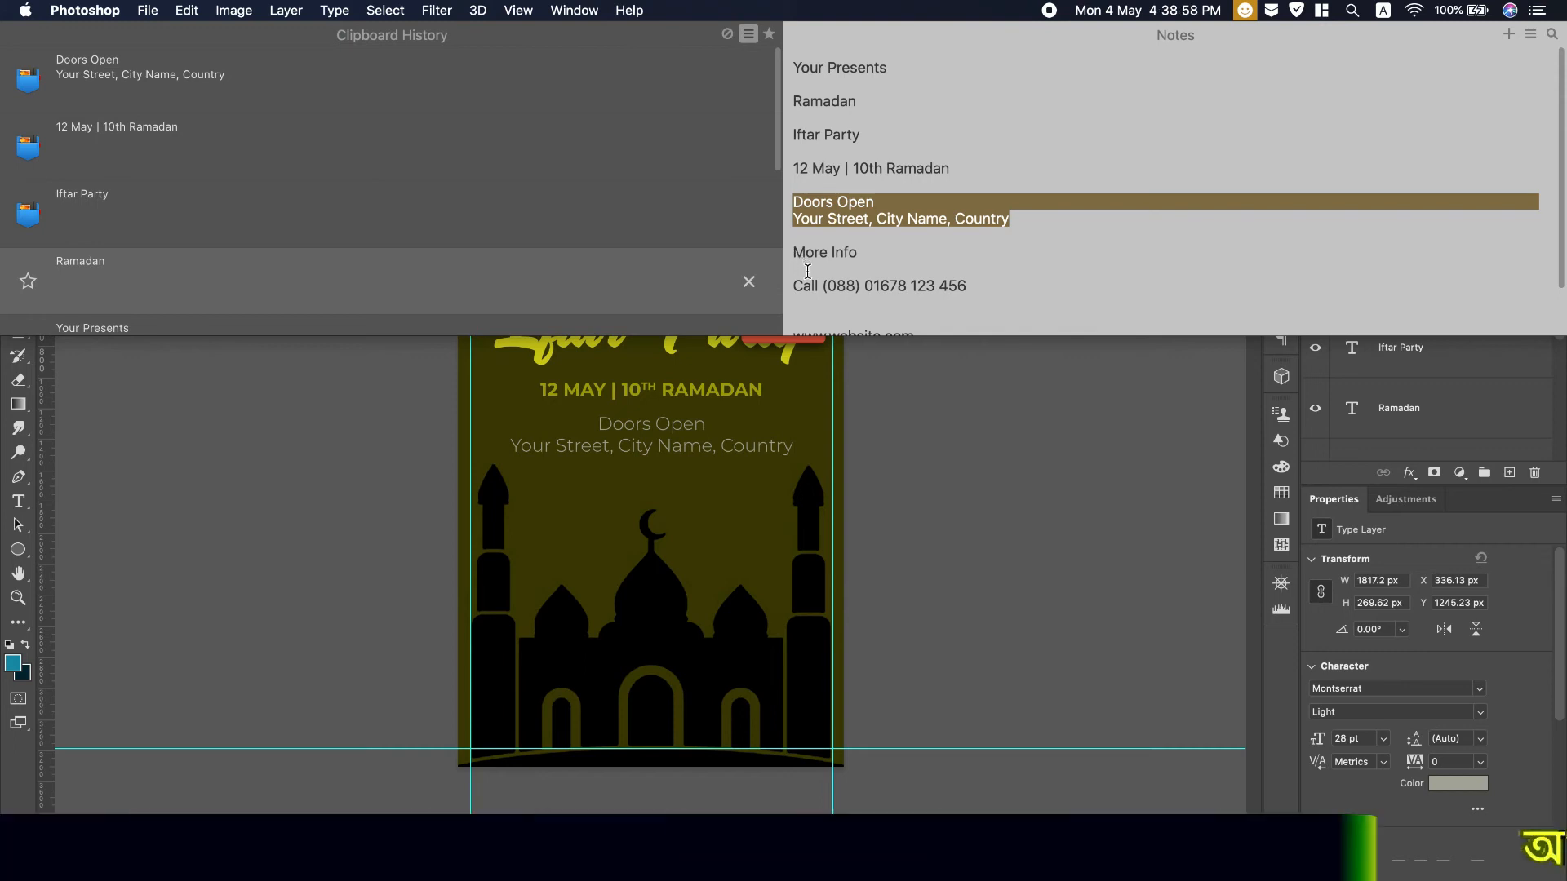
drag(796, 287, 965, 283)
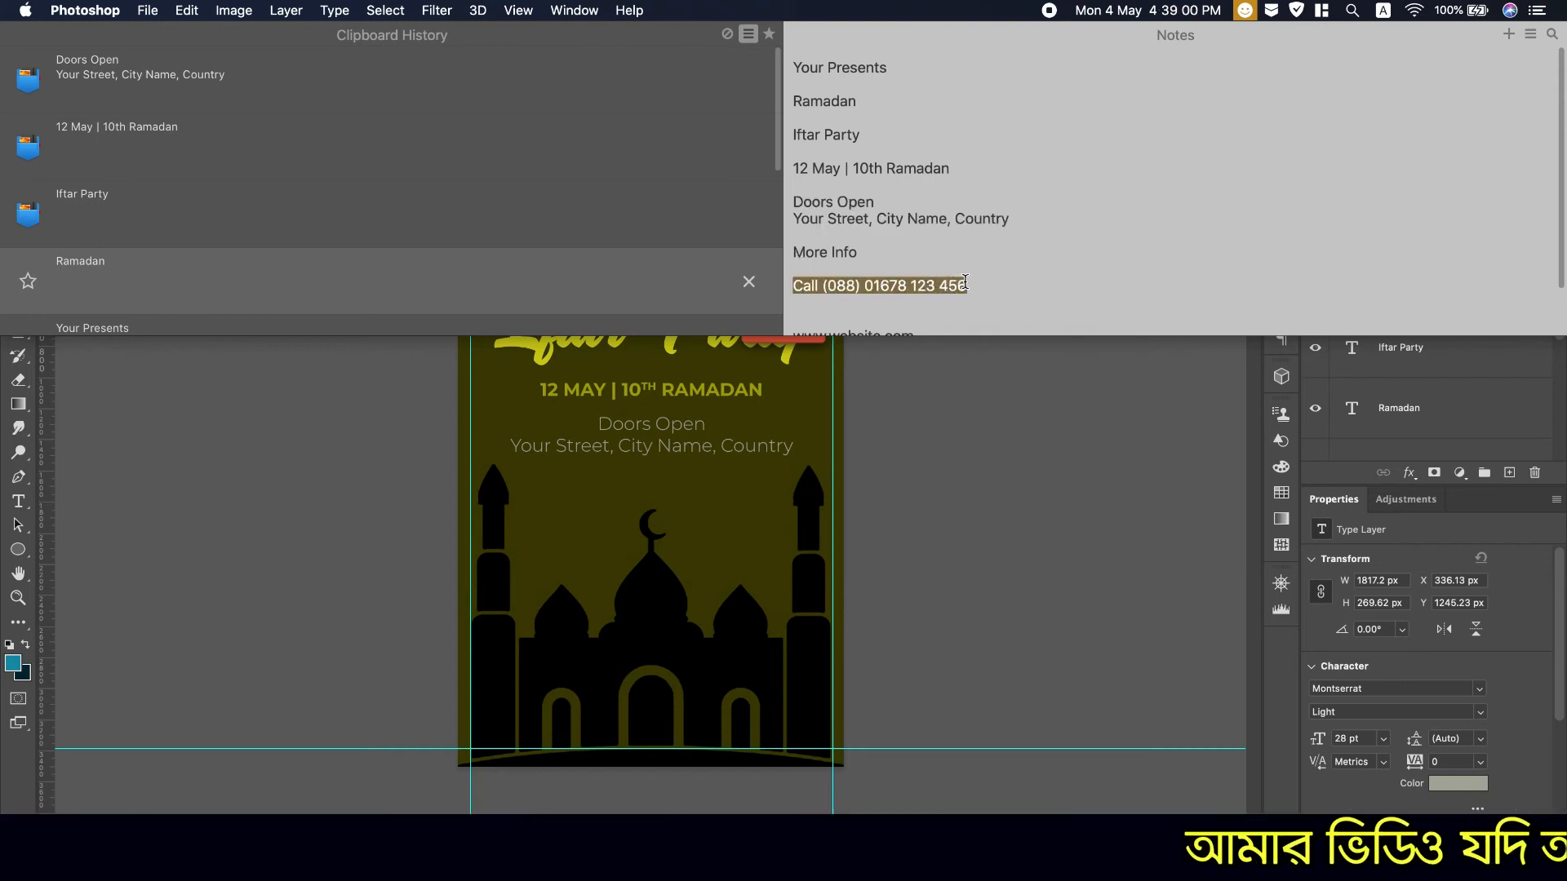
key(super+c)
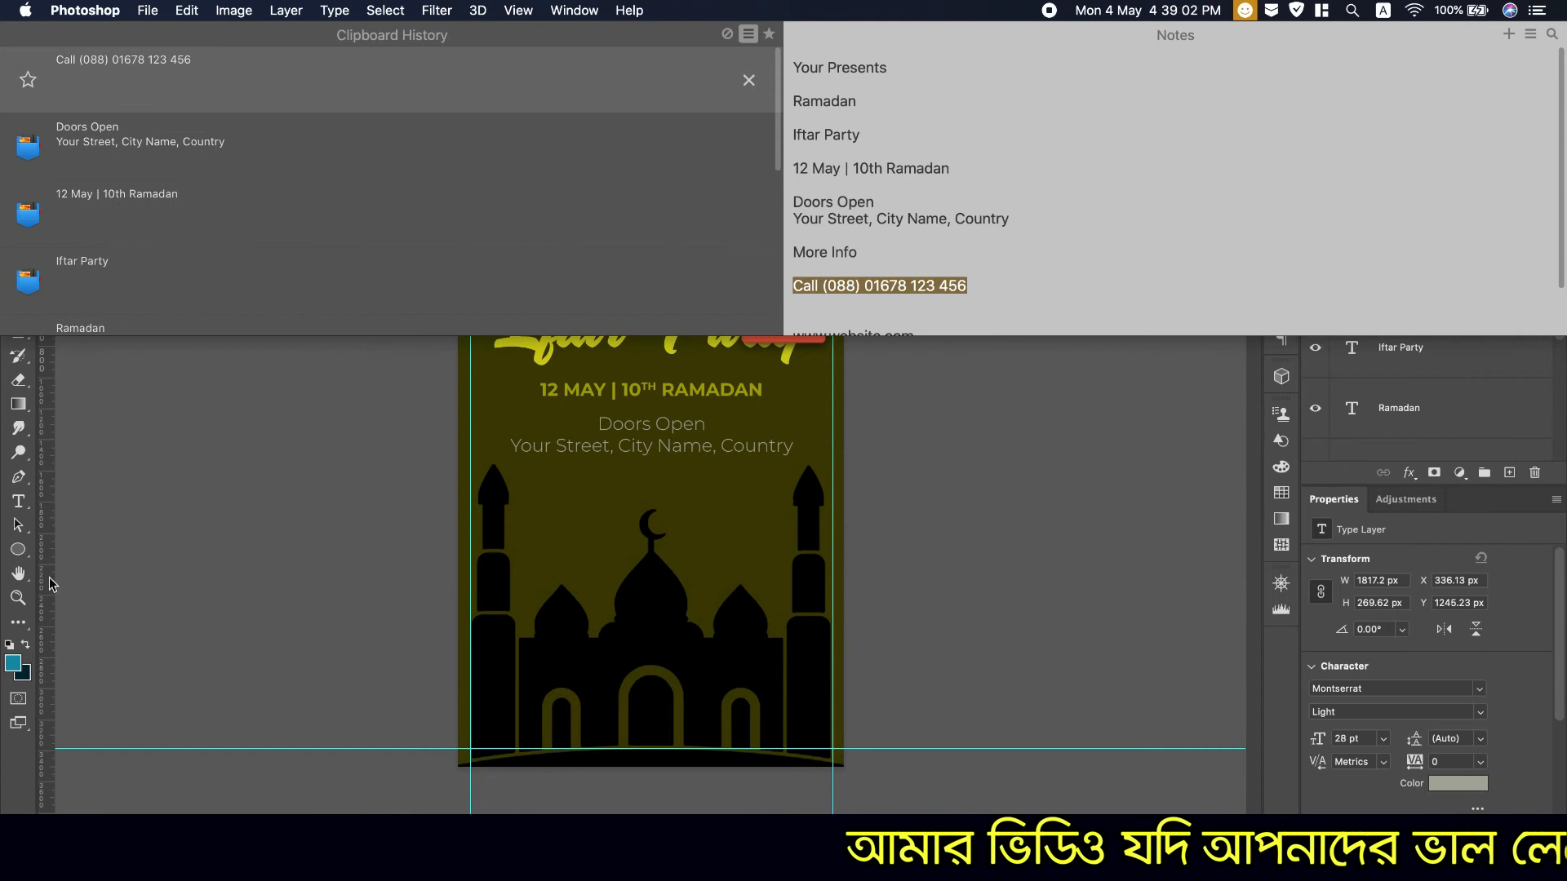
click(21, 503)
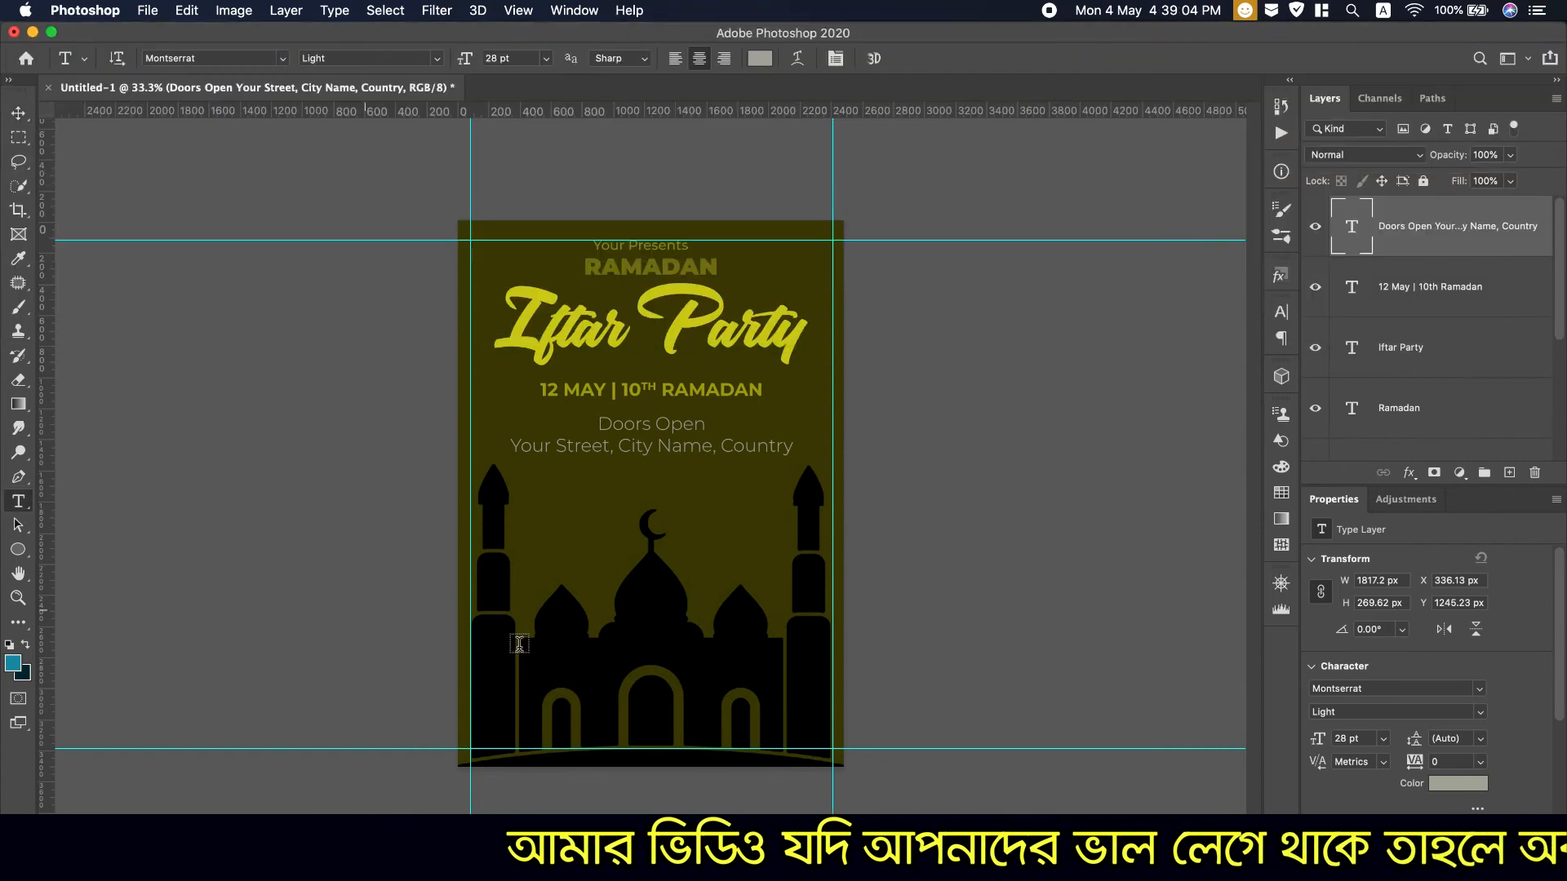
click(572, 671)
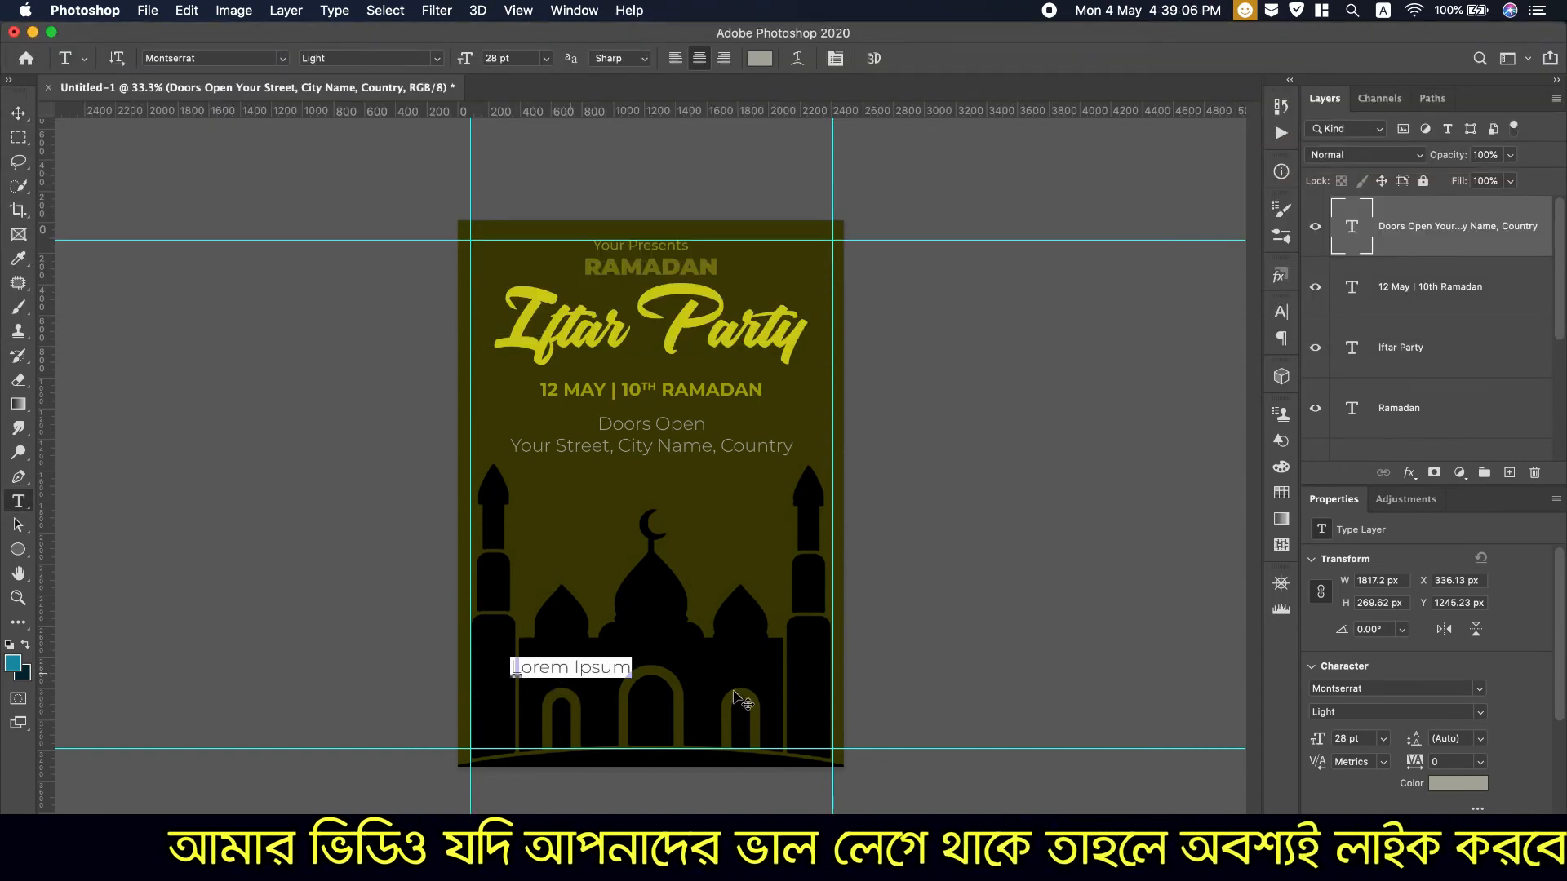
key(super+v)
Set the phone contact line to SemiBold at 19 pt and move it to the middle of the mosque above the central arch
key(super+a)
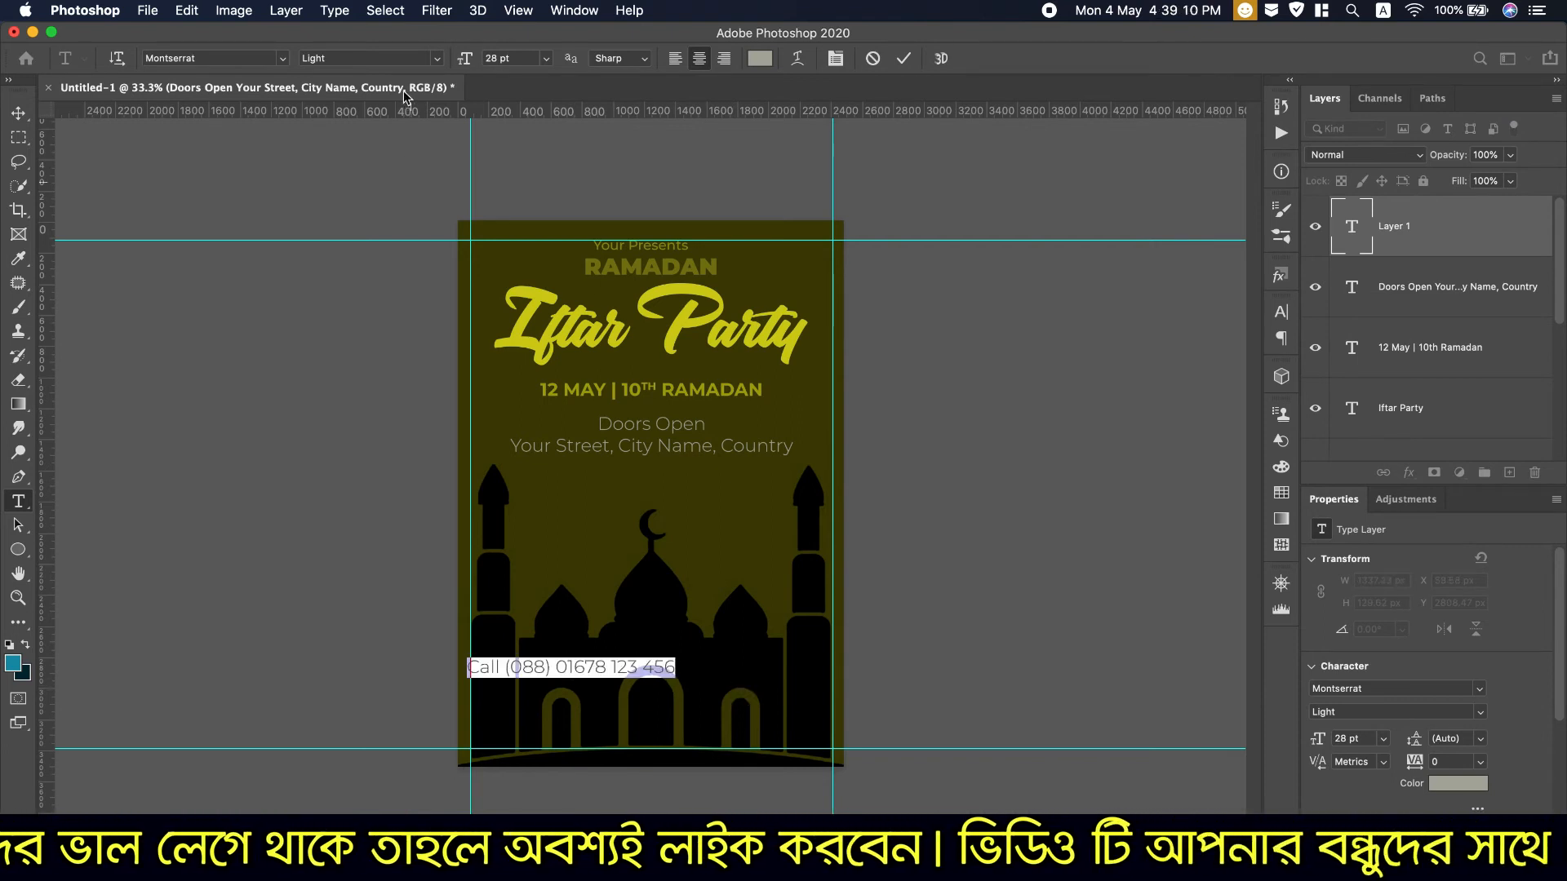
click(436, 59)
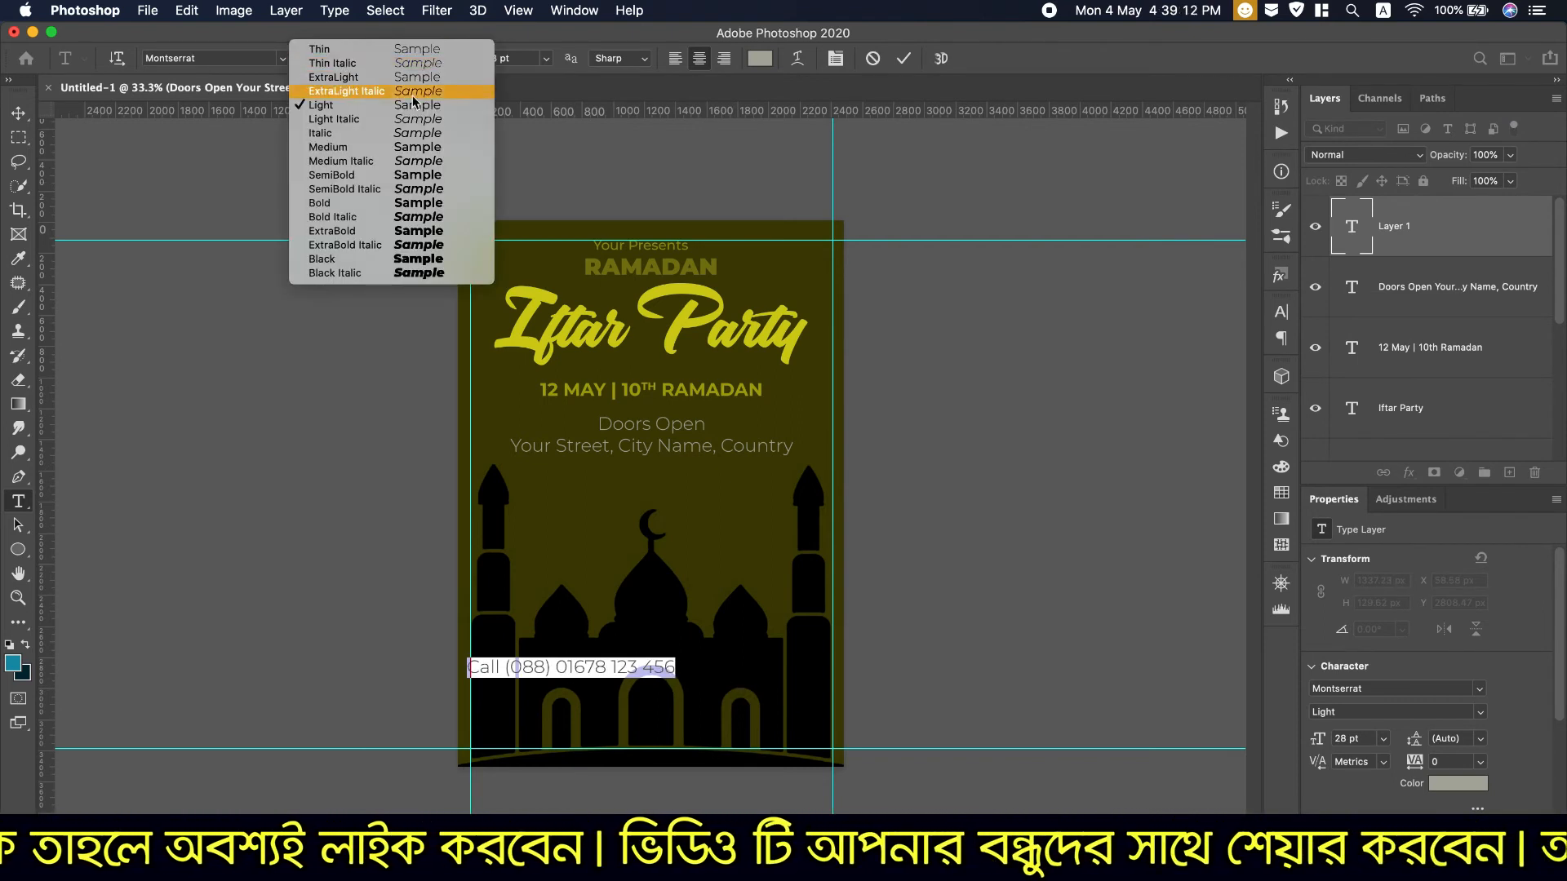
click(334, 177)
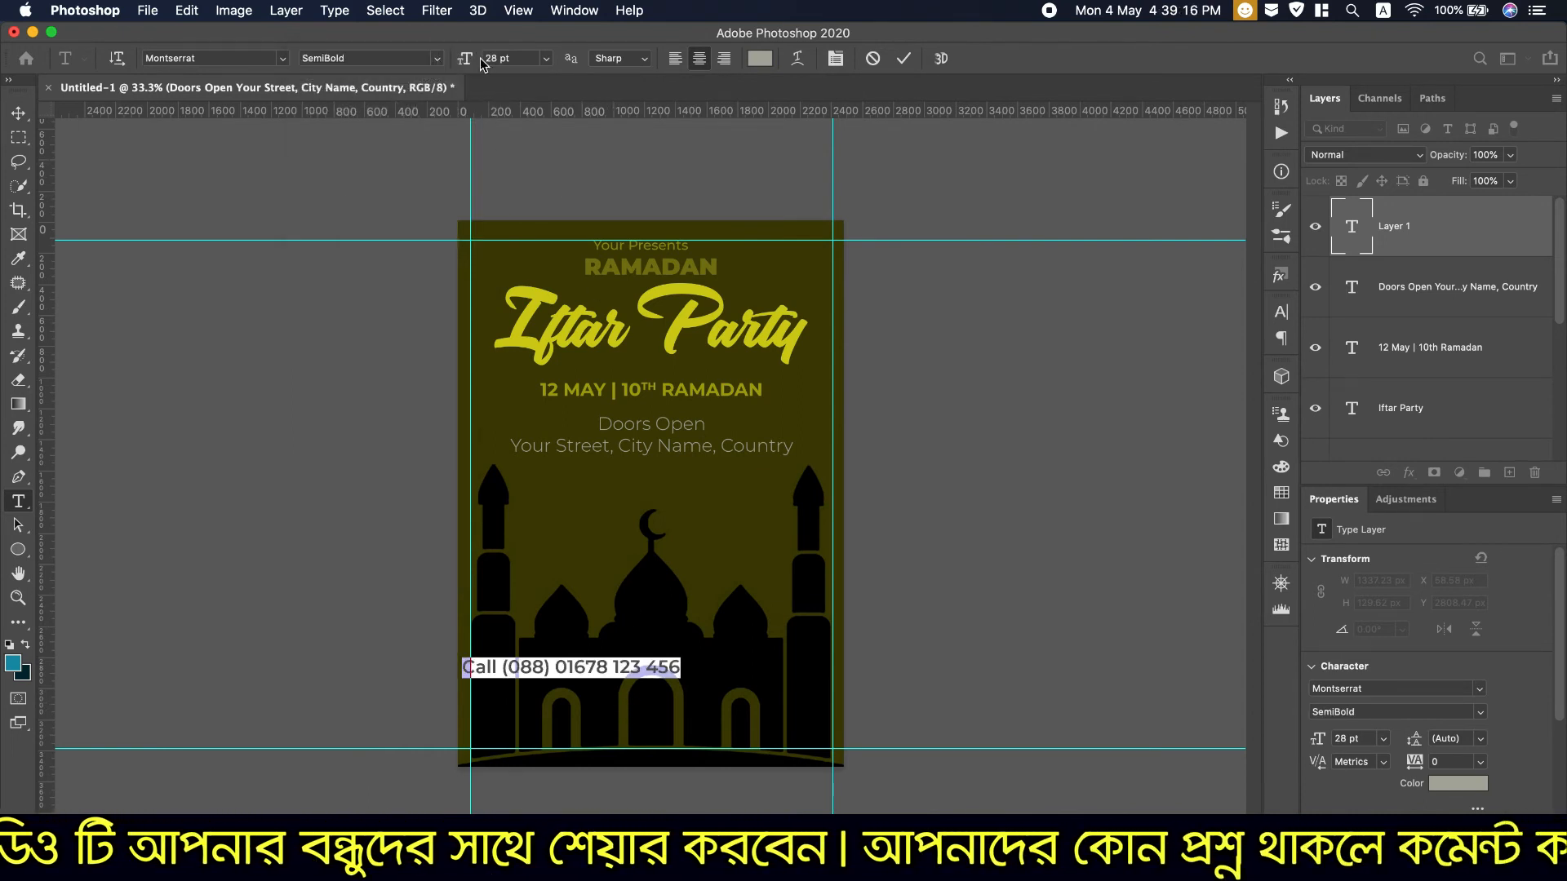
drag(469, 59, 461, 59)
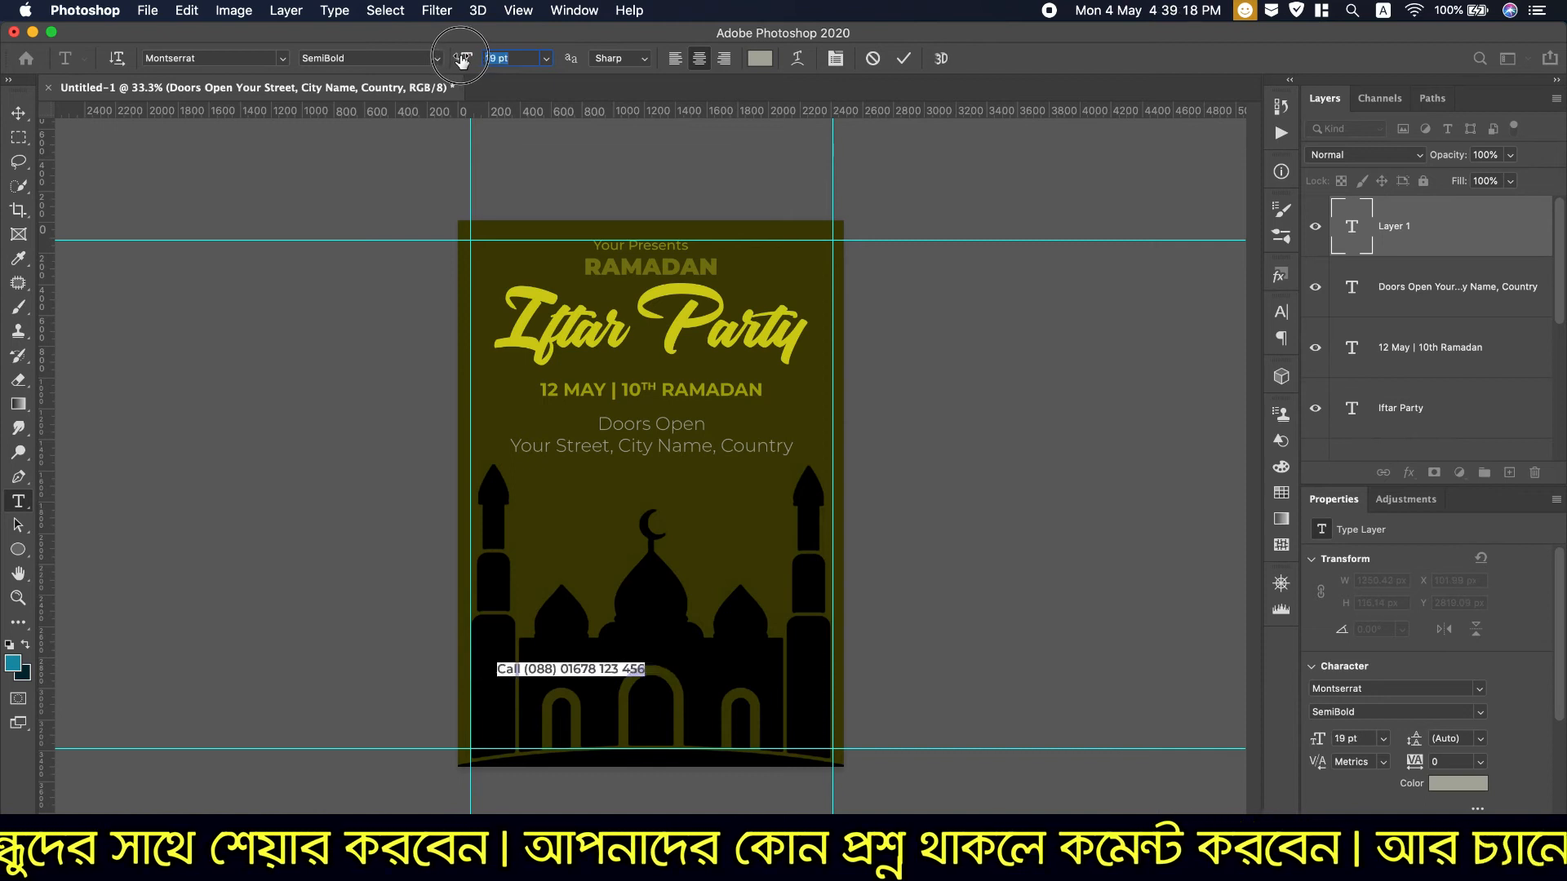
drag(589, 692, 668, 683)
click(19, 112)
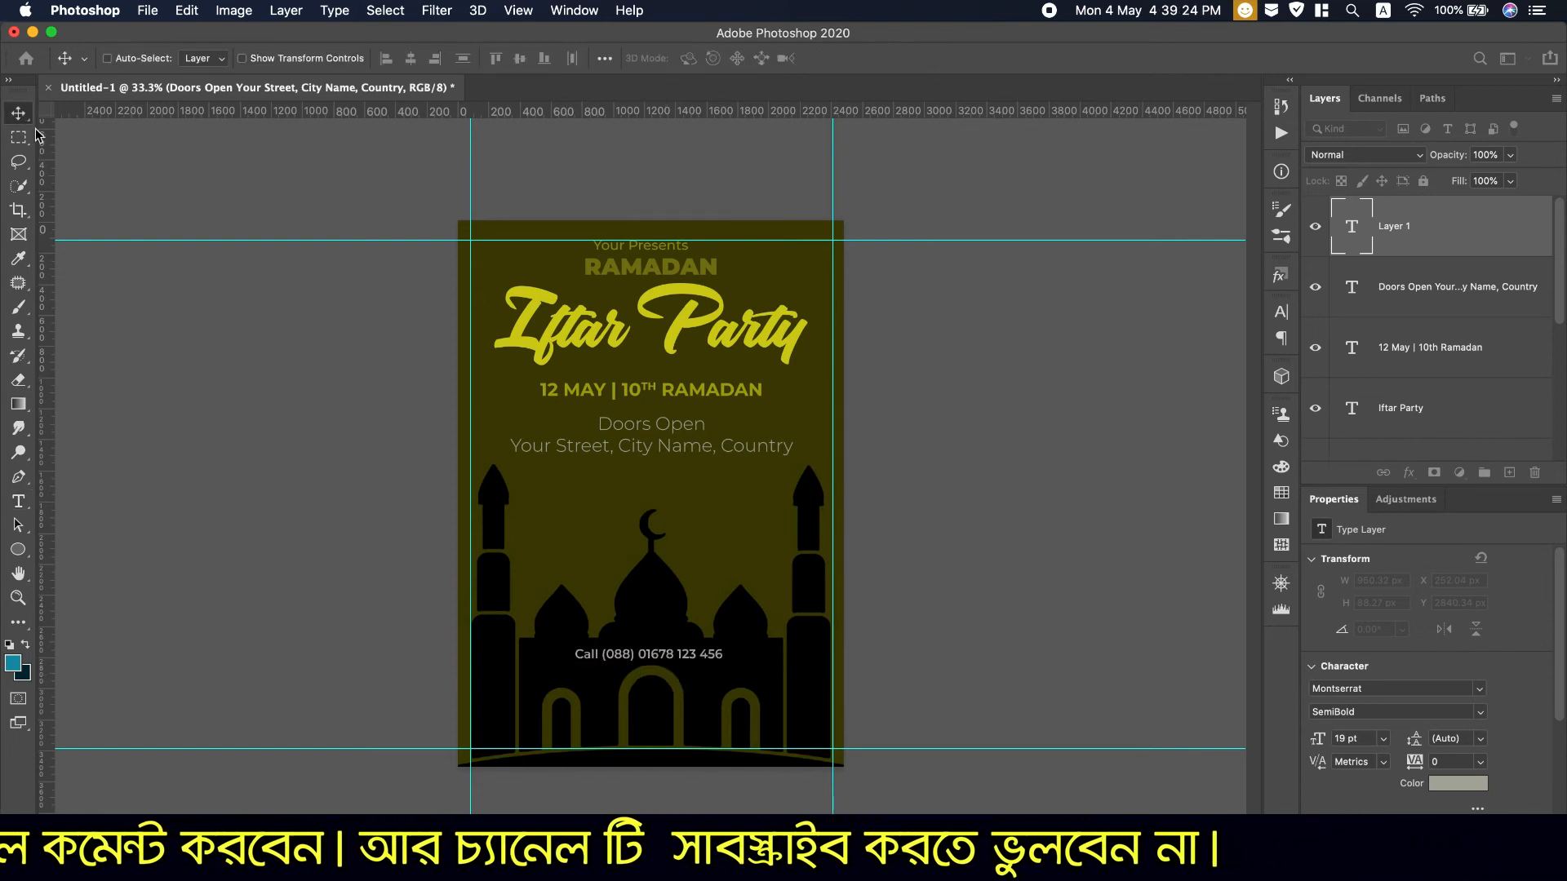
drag(654, 663, 646, 665)
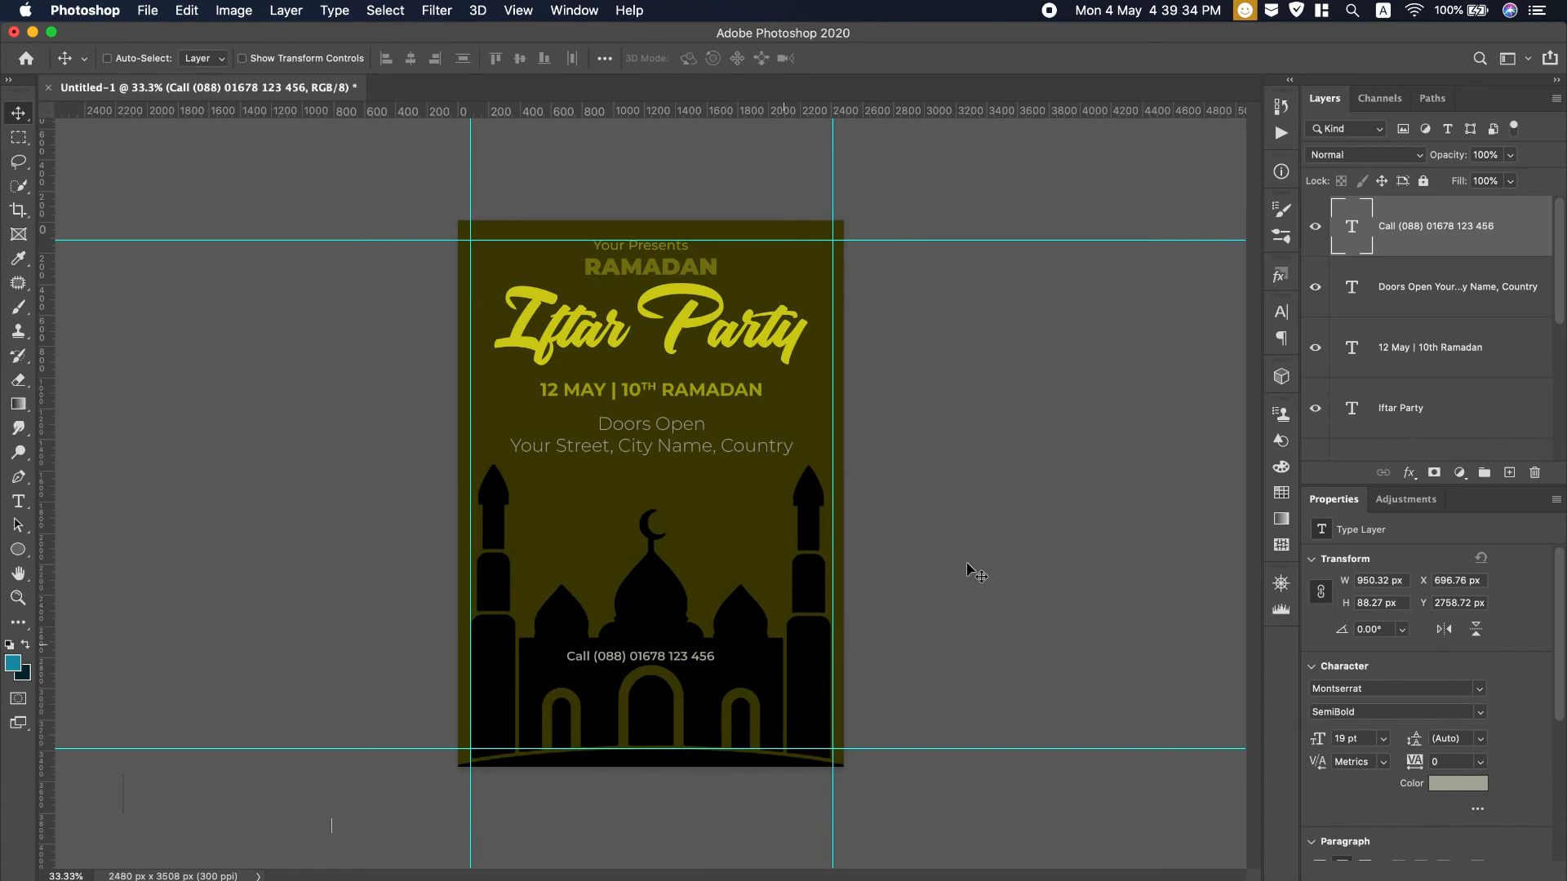
Recolour the phone contact line with the yellow d0cd14 sampled from the "Iftar Party" title
click(1281, 312)
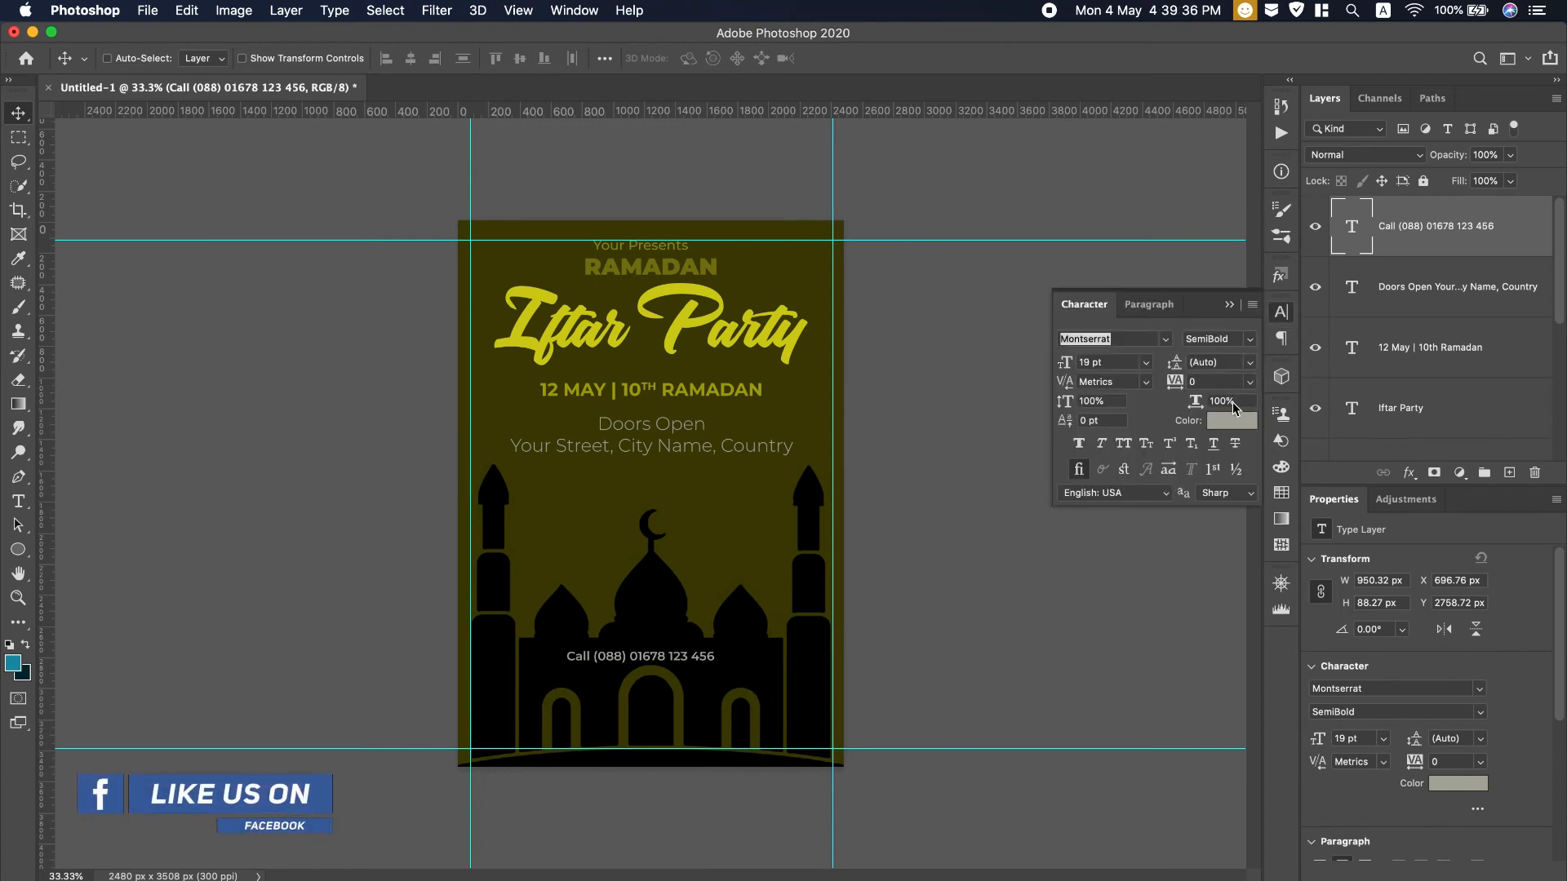
click(1212, 419)
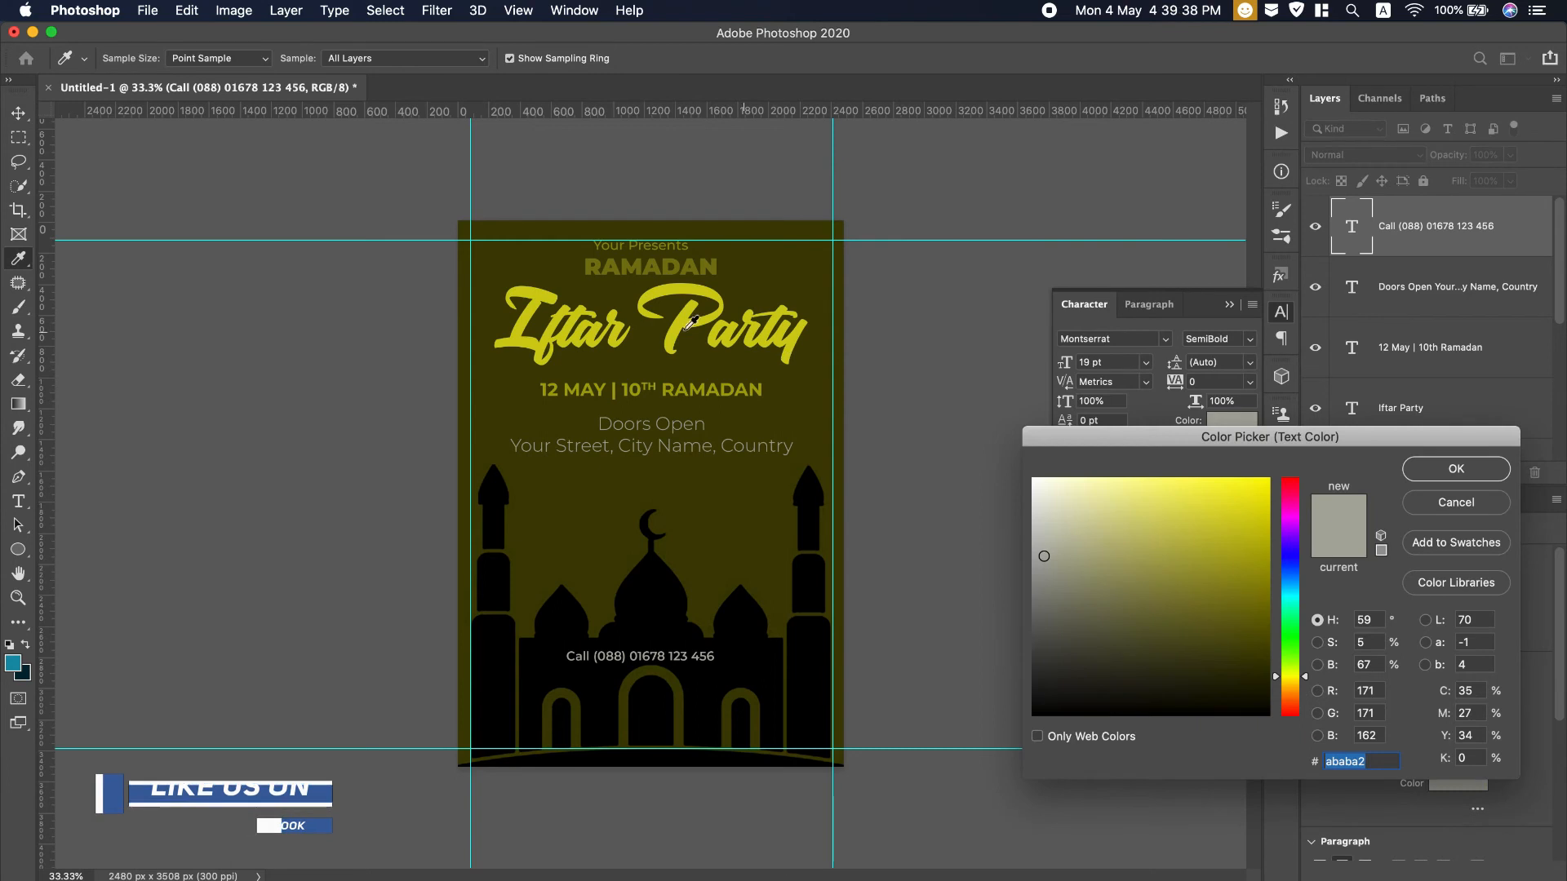
click(680, 323)
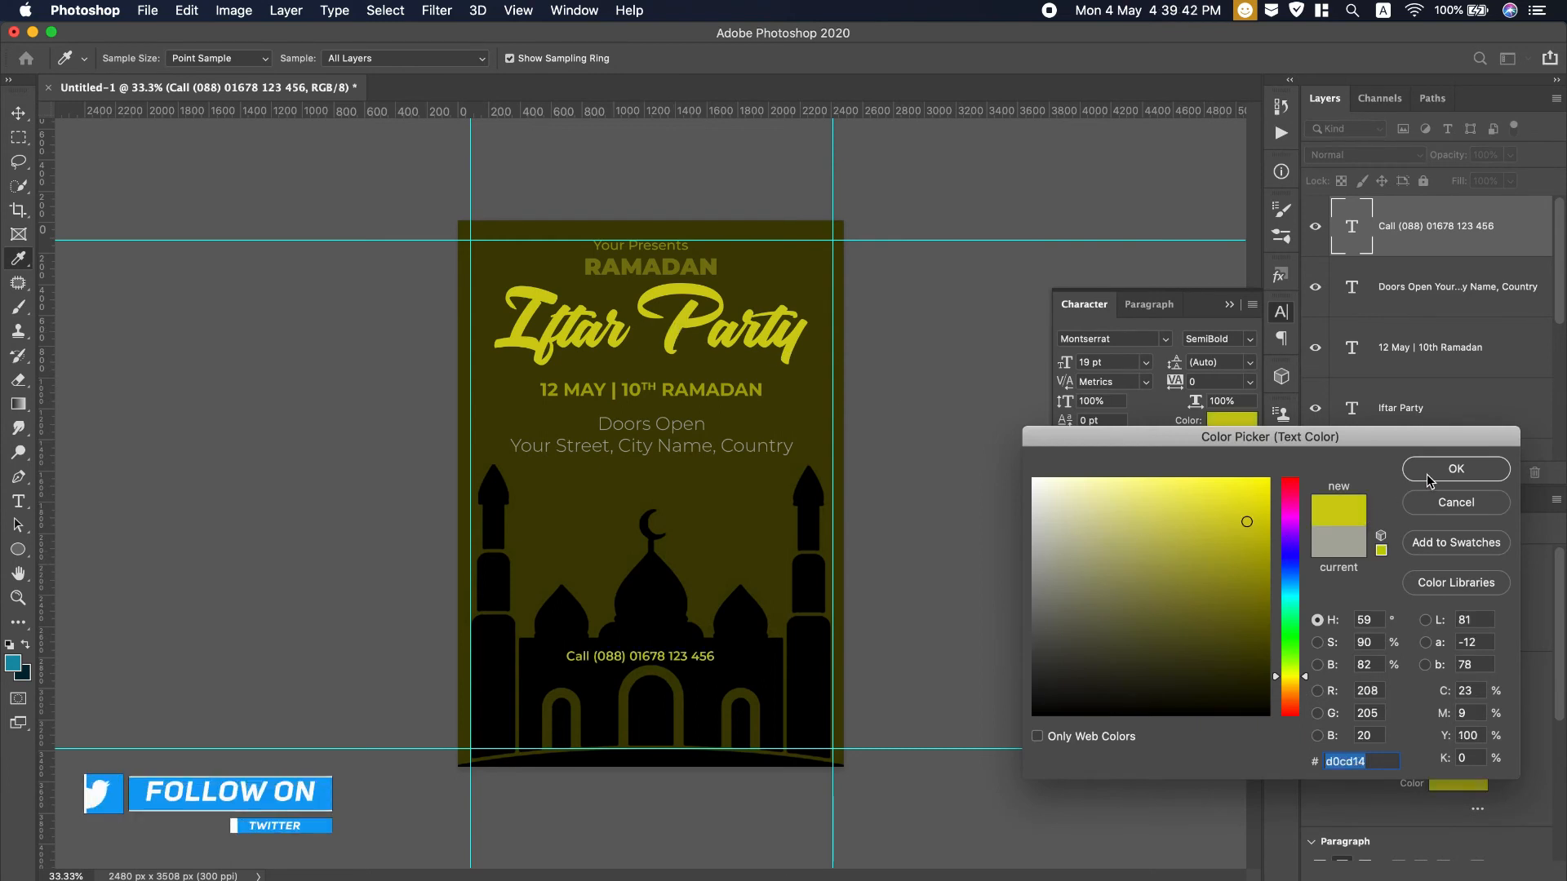
key(Return)
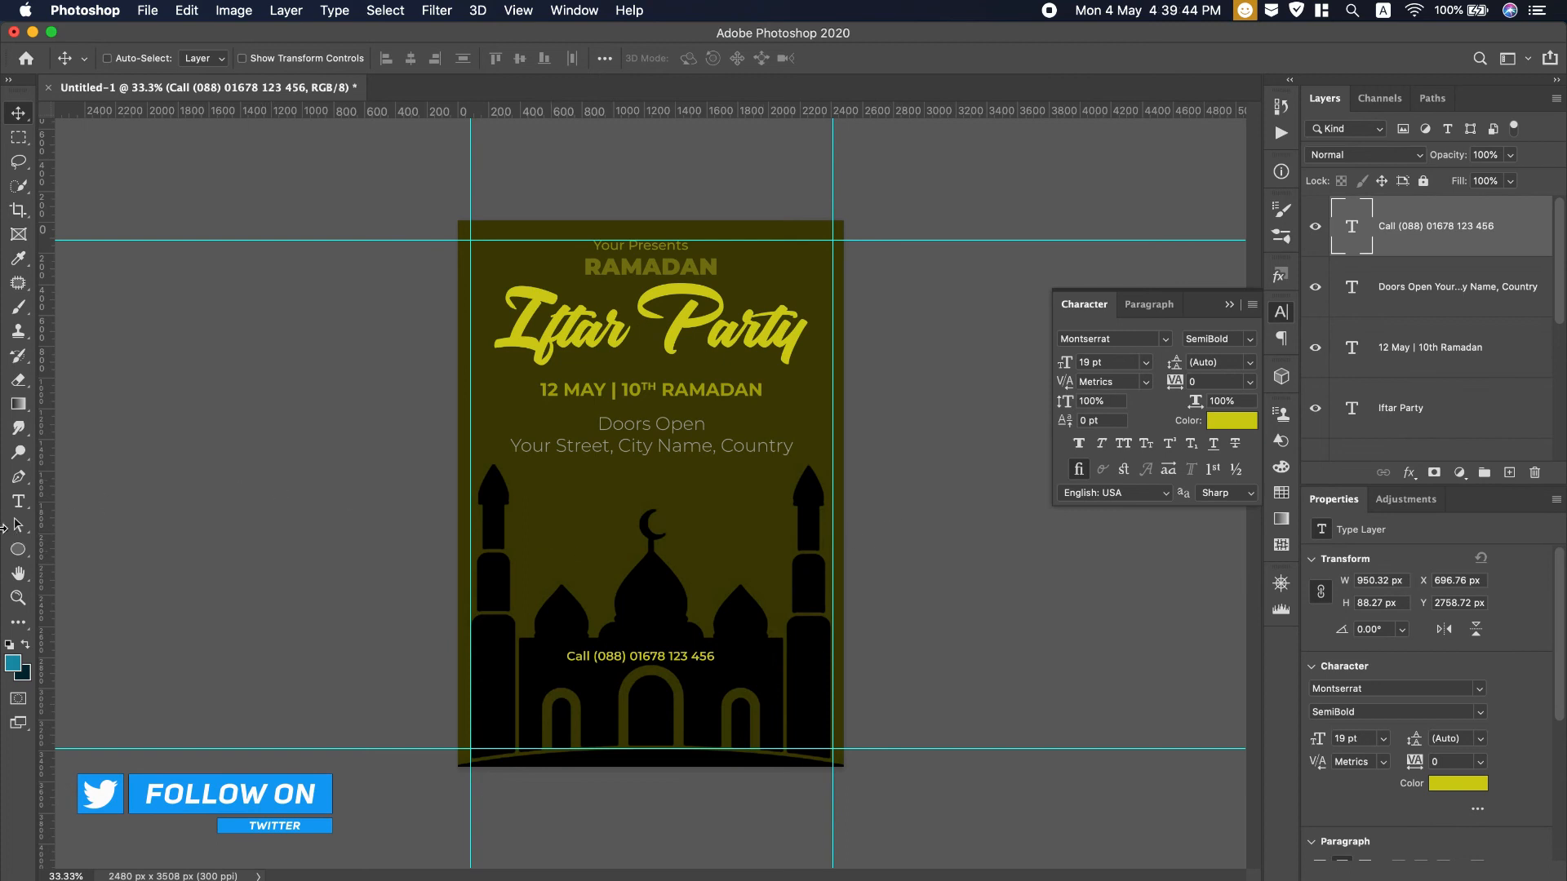
Draw a rectangle of about 947 × 195 px centred beneath the address text with the Rectangle tool
click(18, 549)
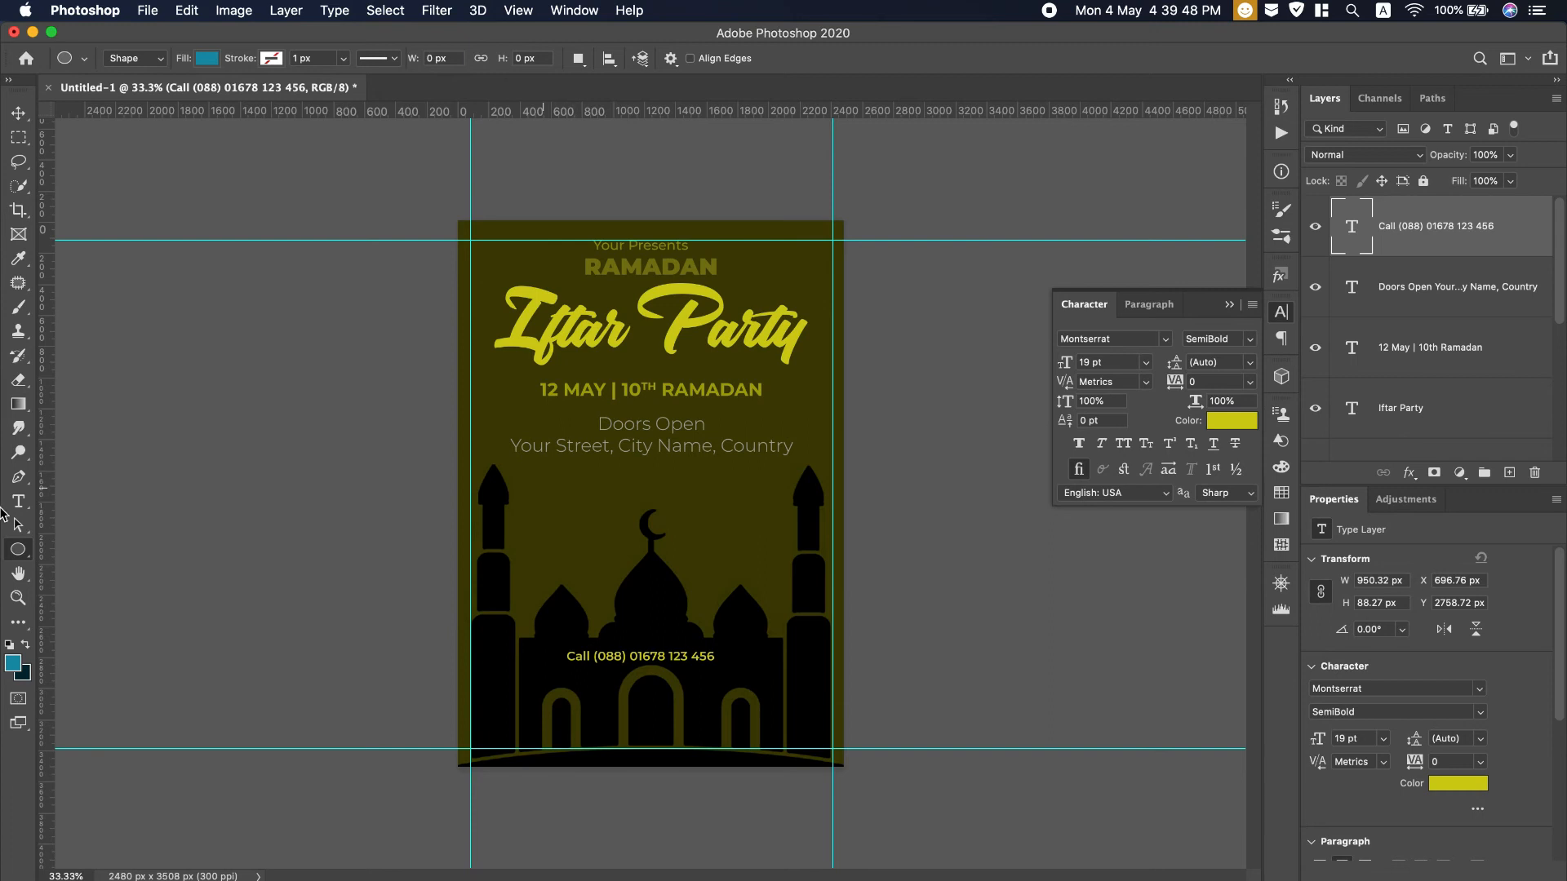
right_click(18, 551)
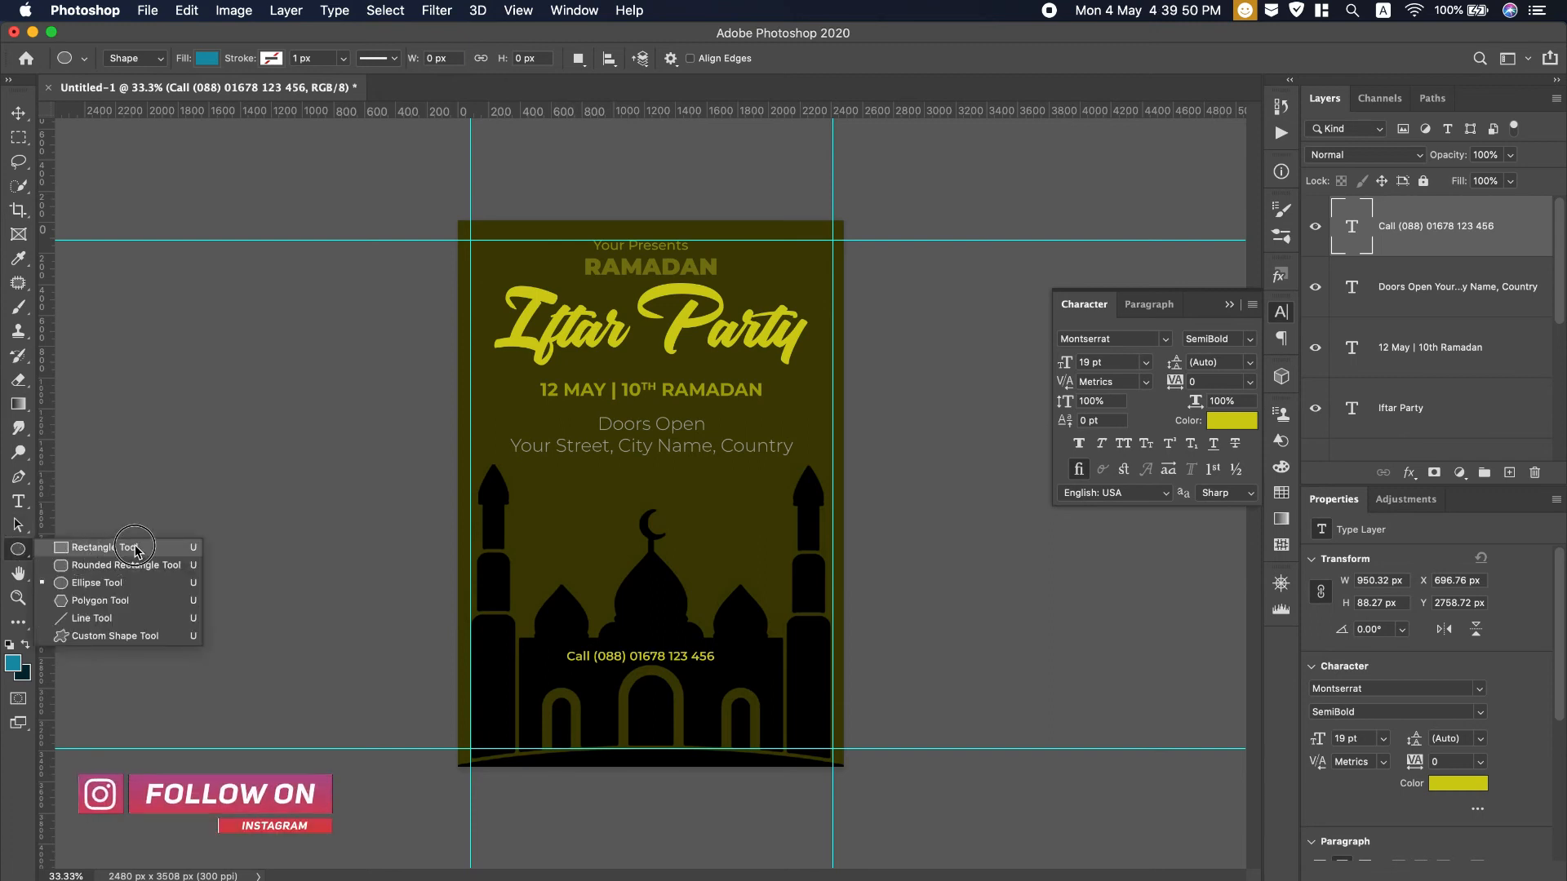
click(122, 548)
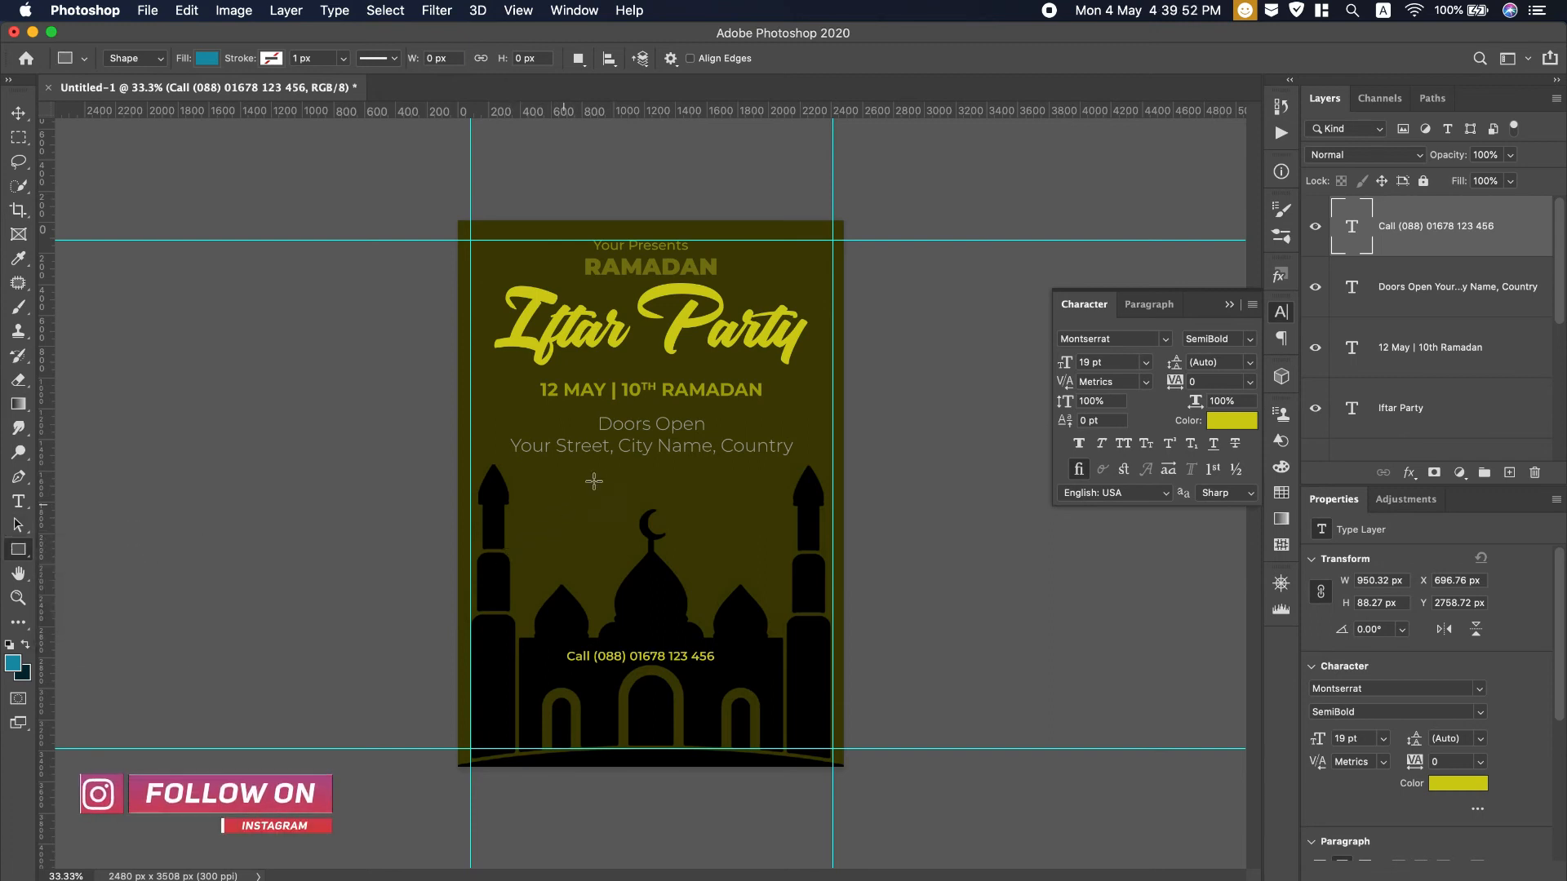
drag(581, 471, 726, 499)
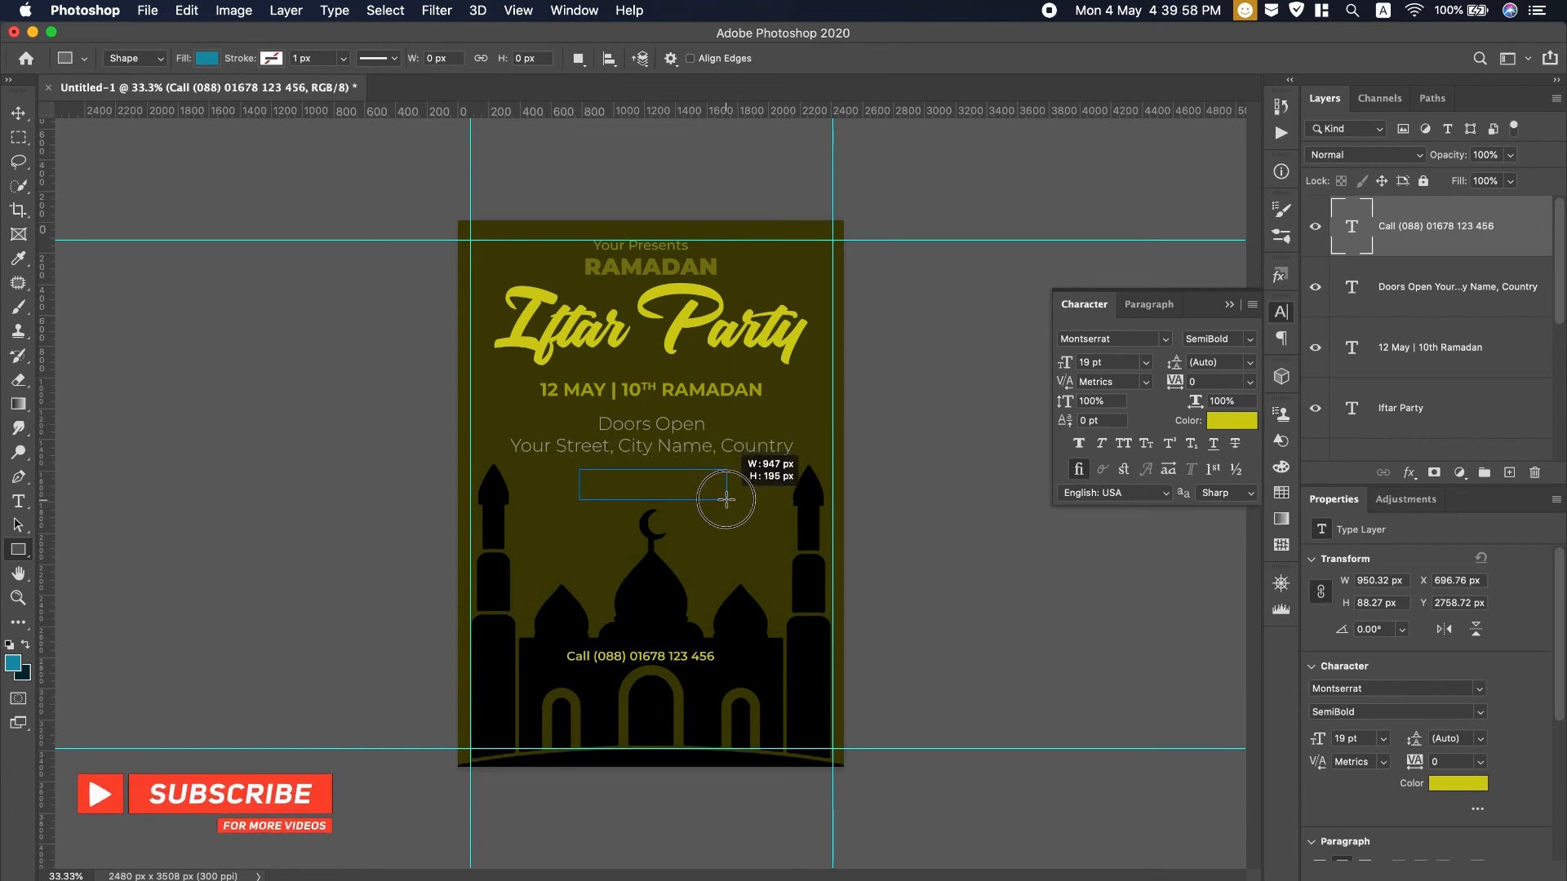
drag(726, 498, 726, 499)
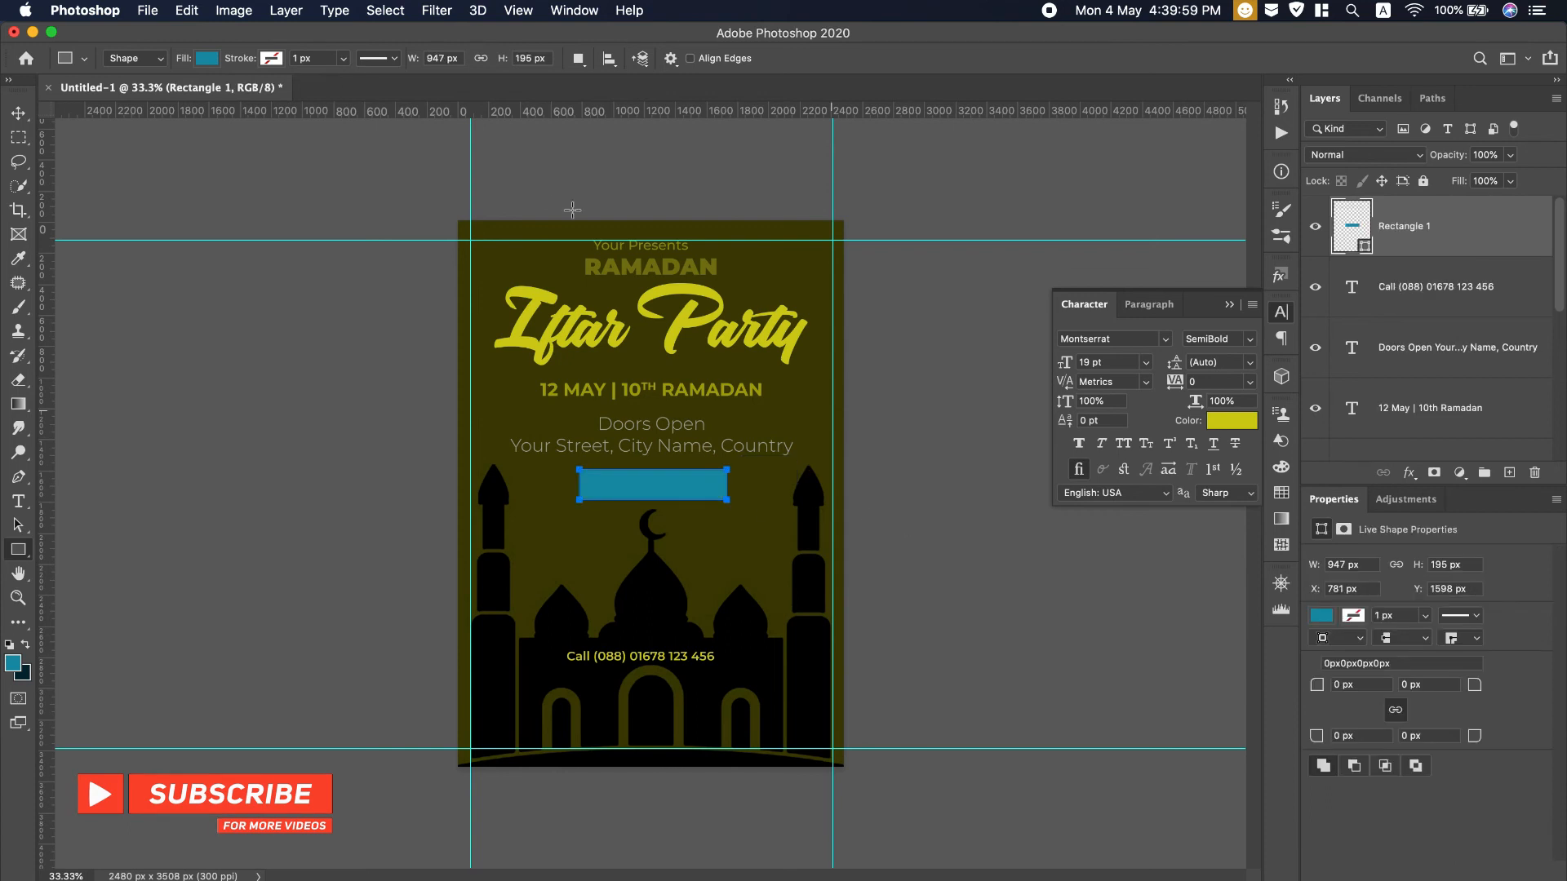
click(1235, 421)
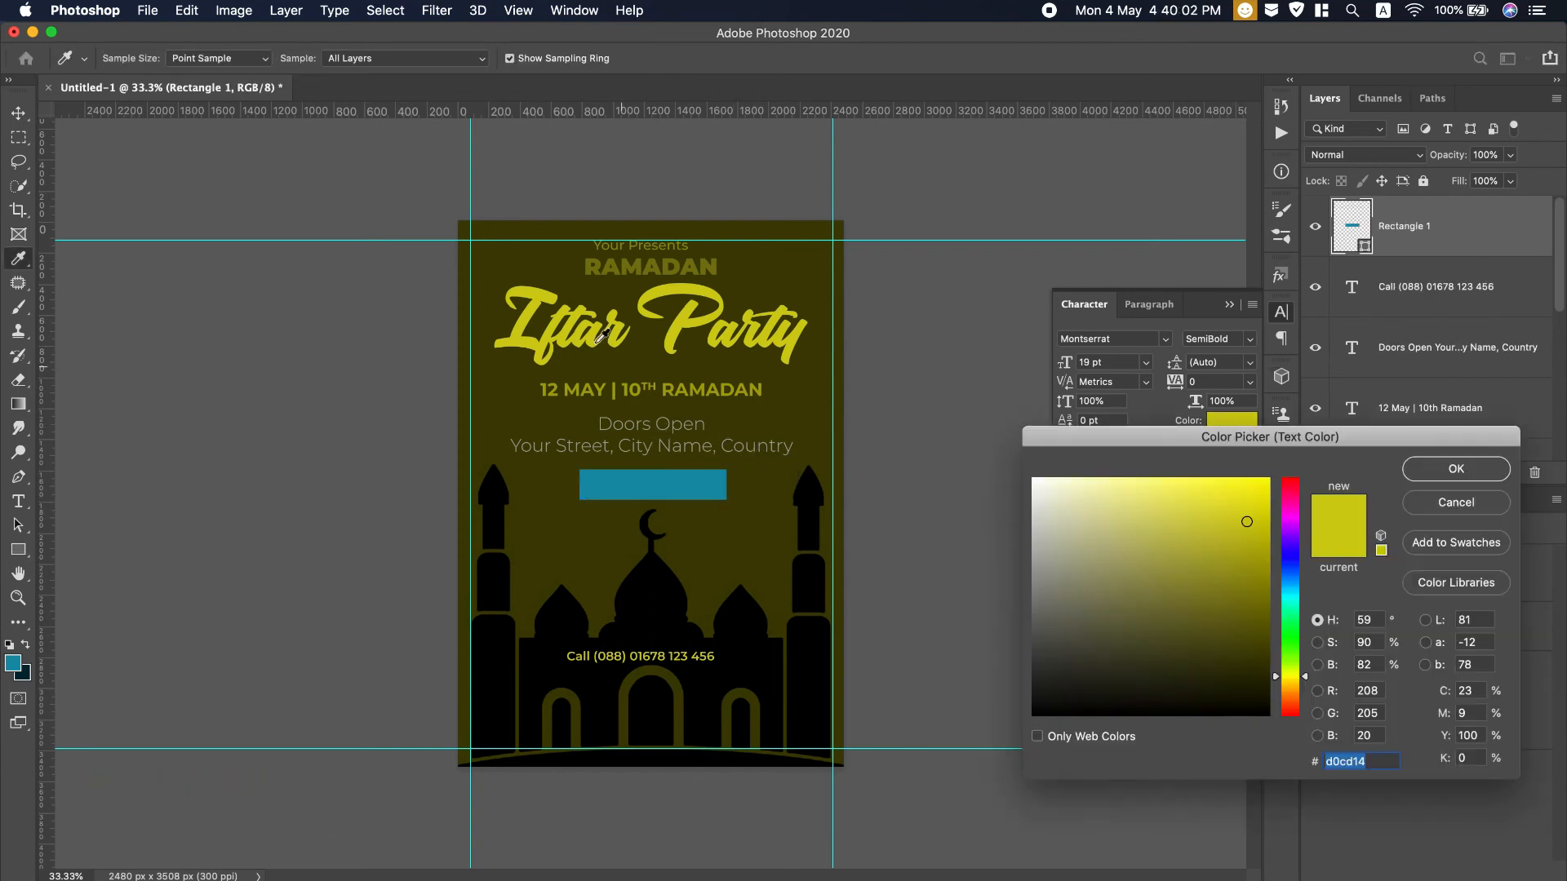
click(517, 335)
click(1480, 472)
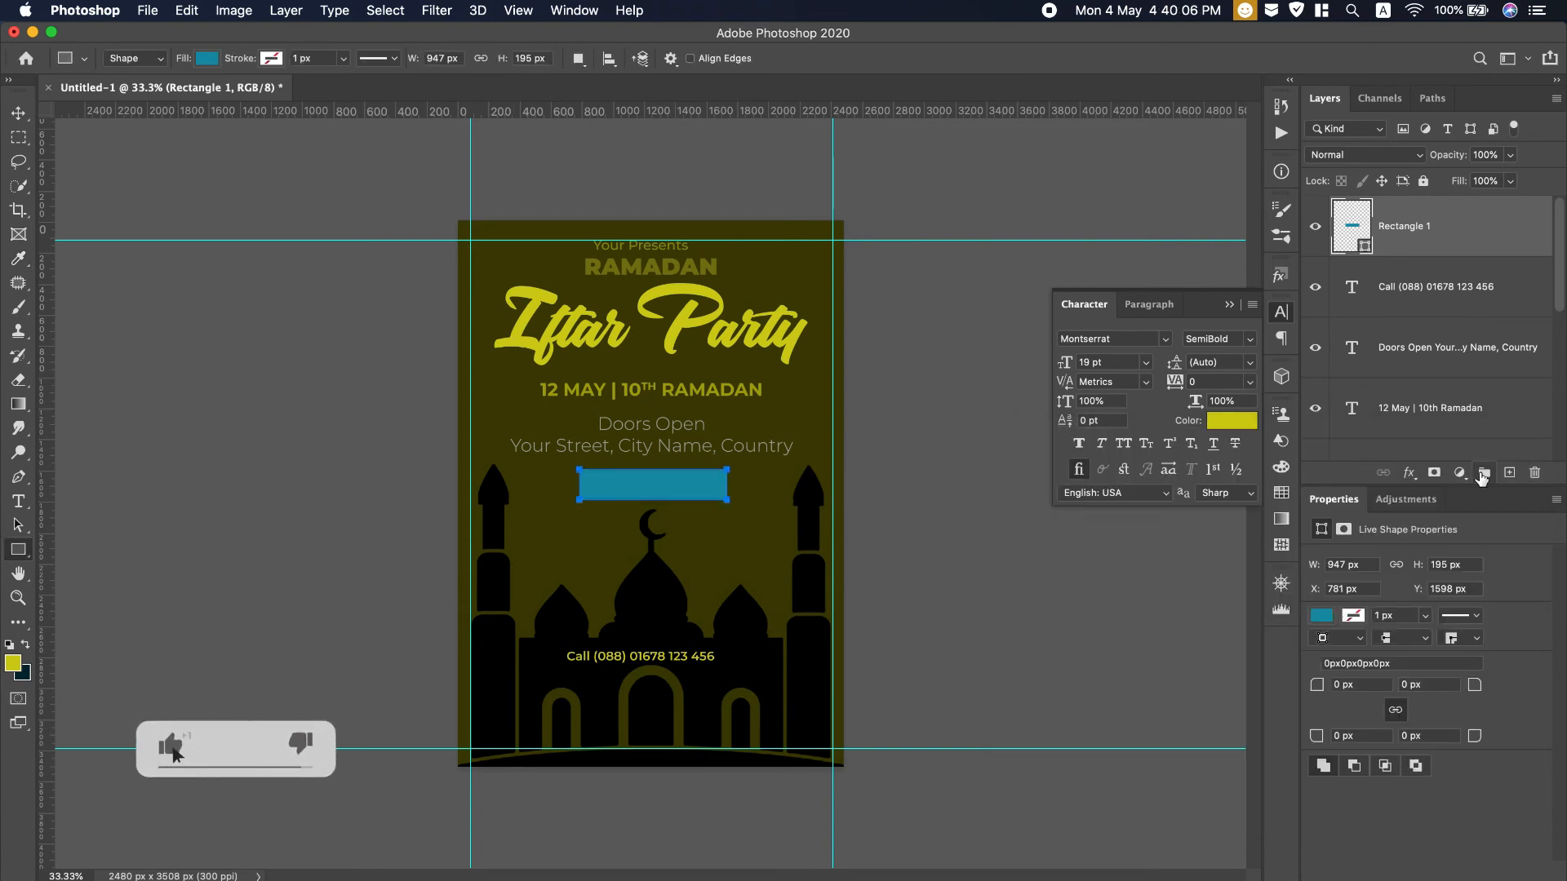
click(1230, 306)
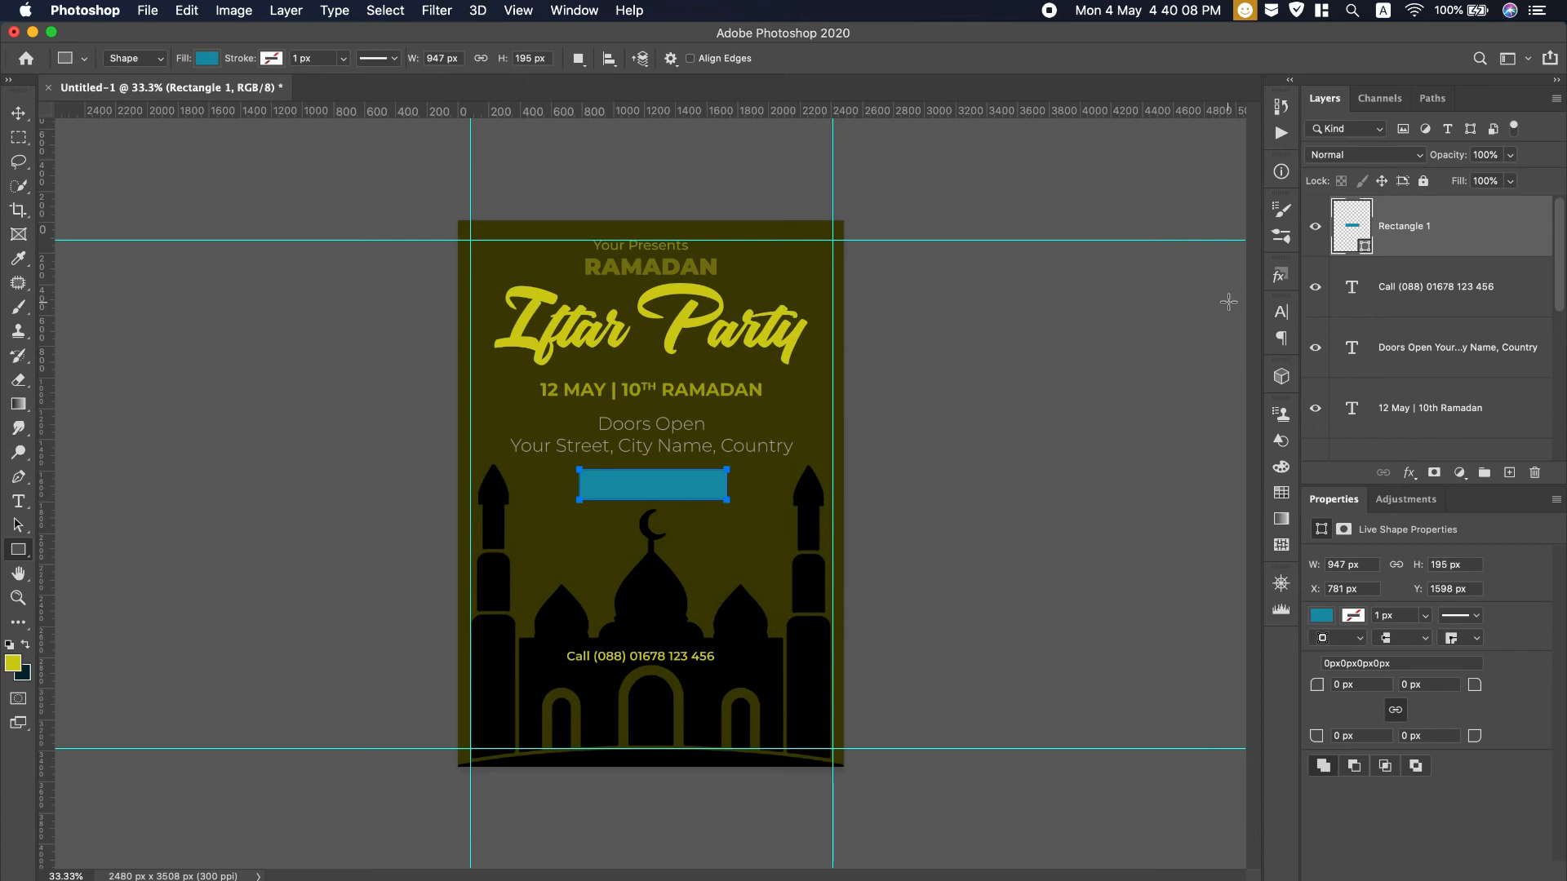
Recolour the rectangle beneath the address with the title's yellow d0cd14
double_click(1346, 214)
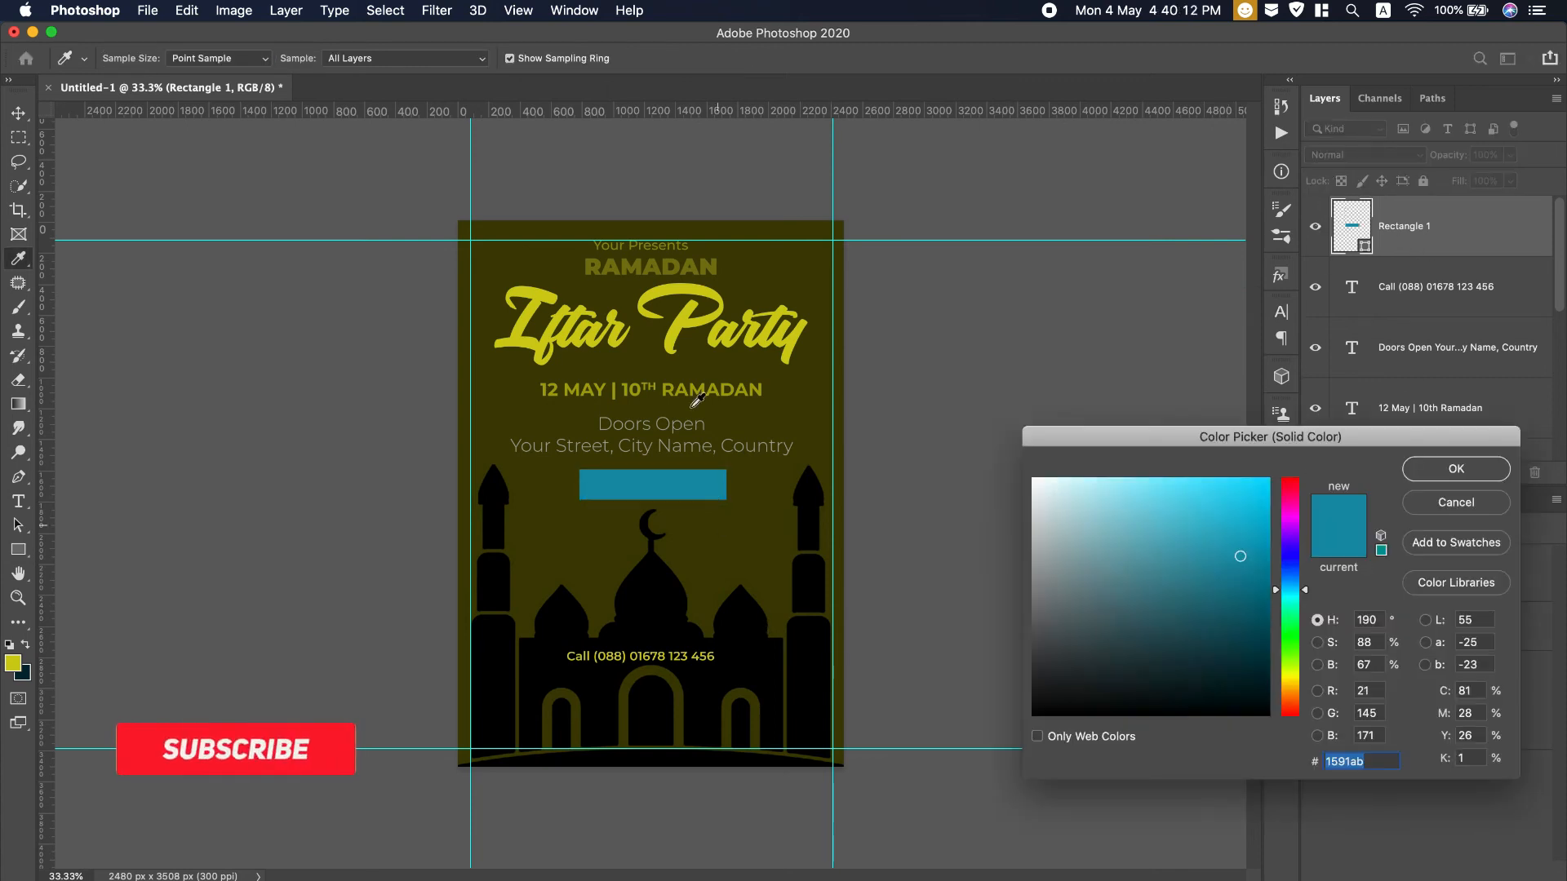
click(678, 329)
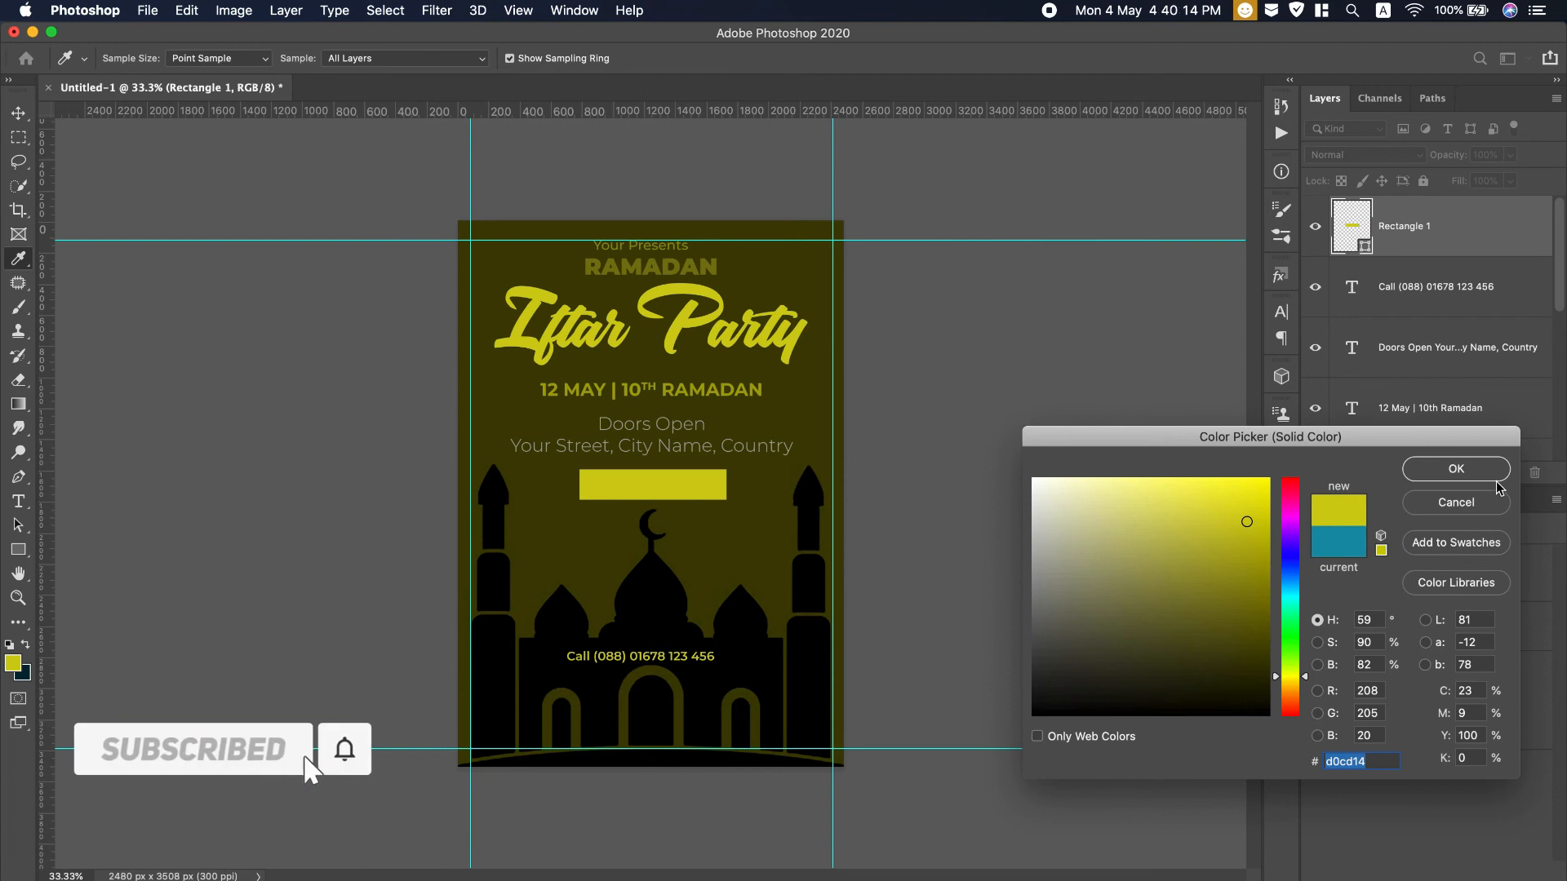
click(1456, 470)
Round all four corners of the yellow rectangle to 97.5 px and shift it slightly left to X 766 px
drag(1311, 690, 1414, 689)
click(1395, 709)
click(18, 112)
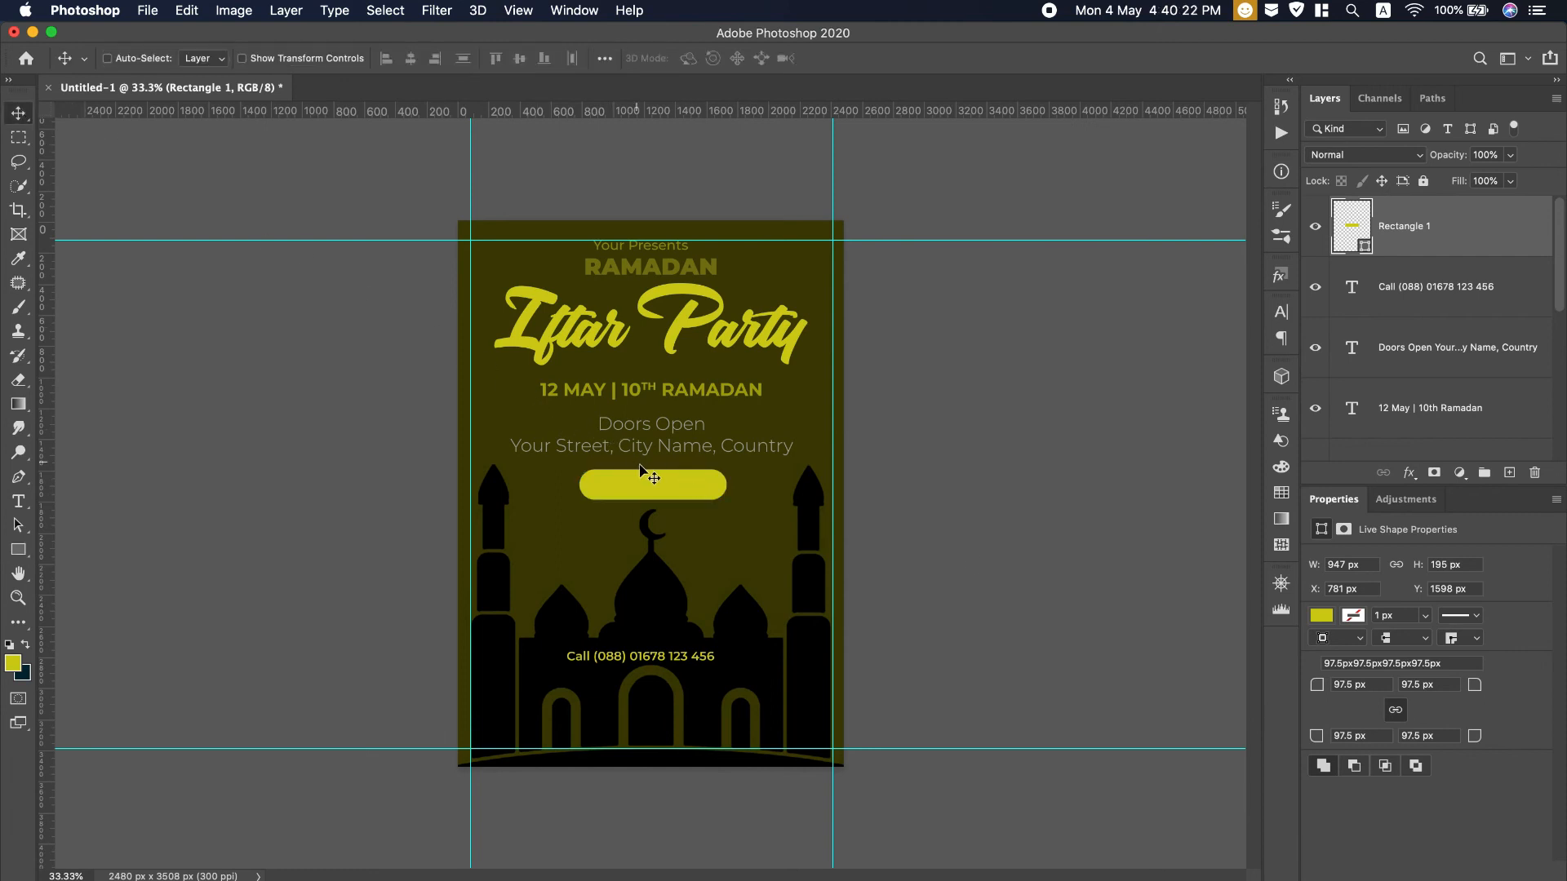
drag(649, 483, 645, 485)
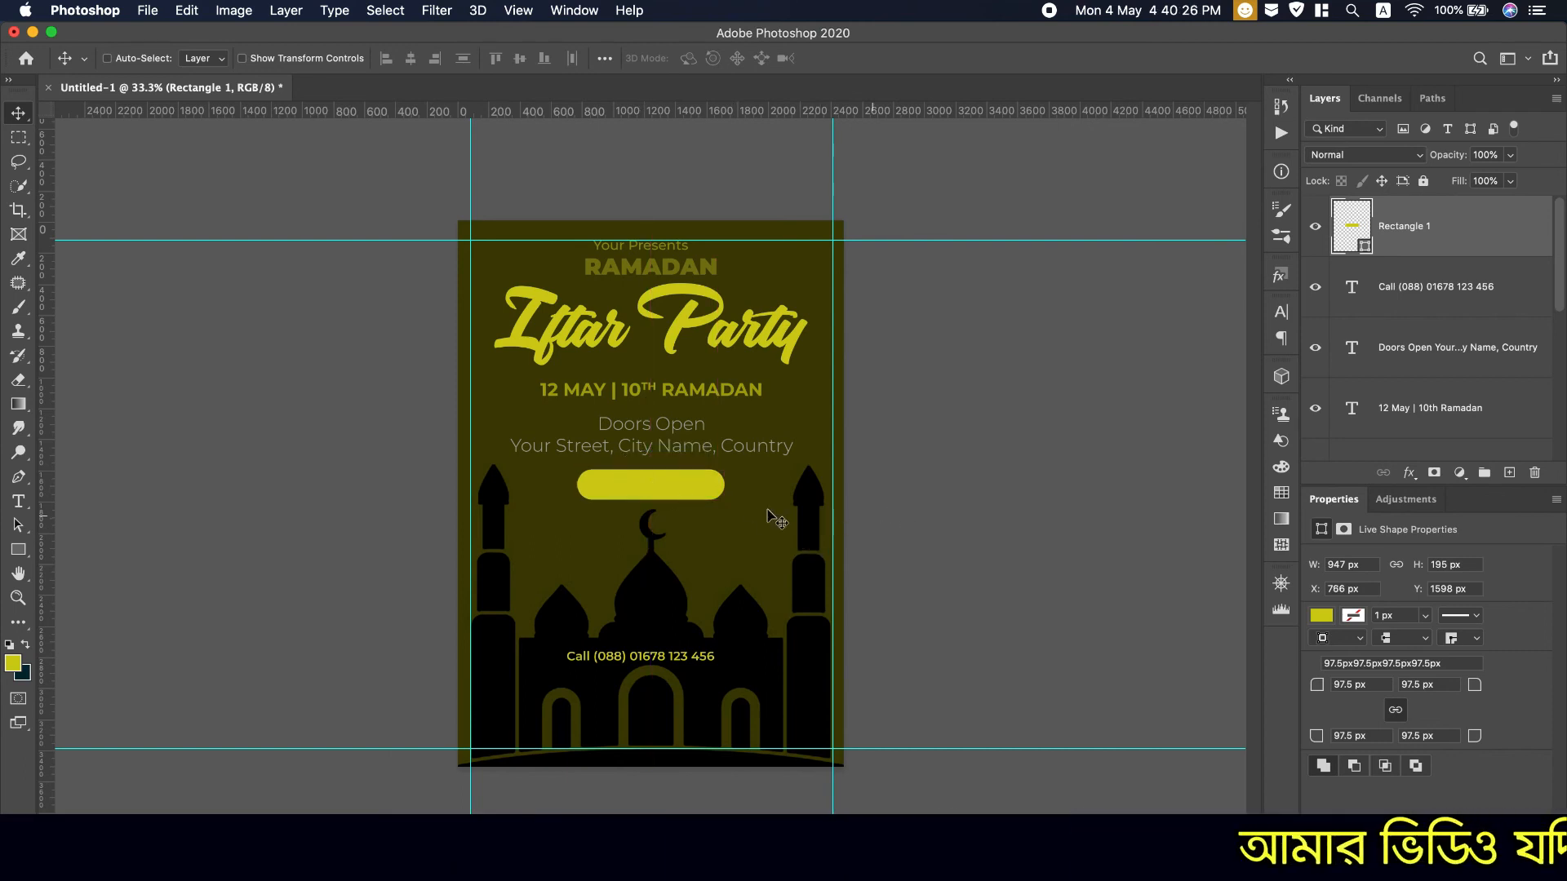
Add the text "MORE INFO" as a new layer and colour it black 000000 sampled from the mosque
click(18, 501)
click(535, 578)
text(MORE INFO)
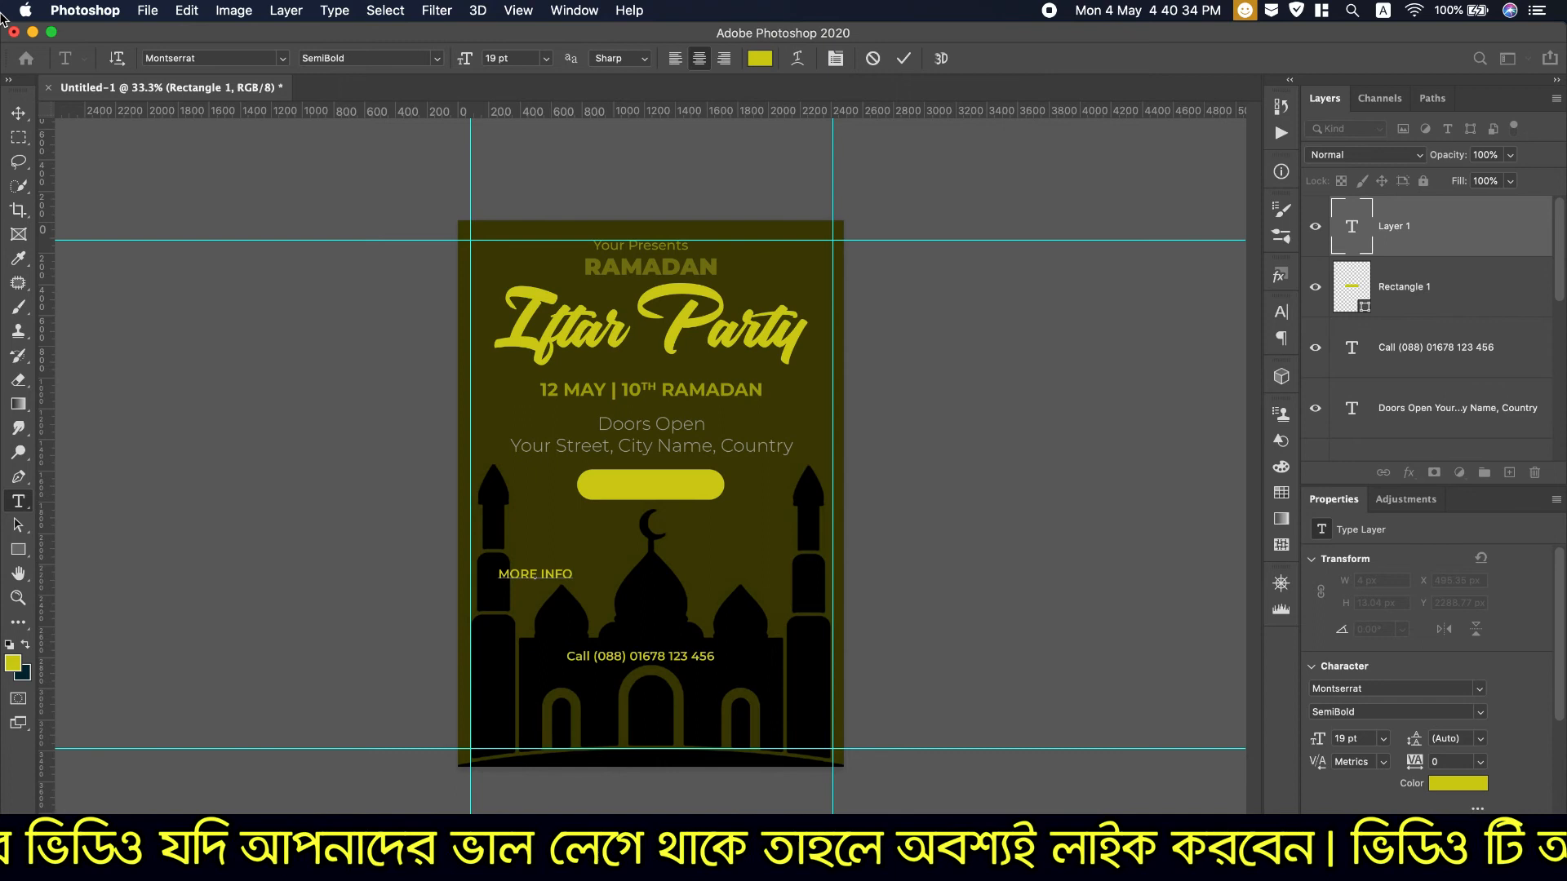
key(super+a)
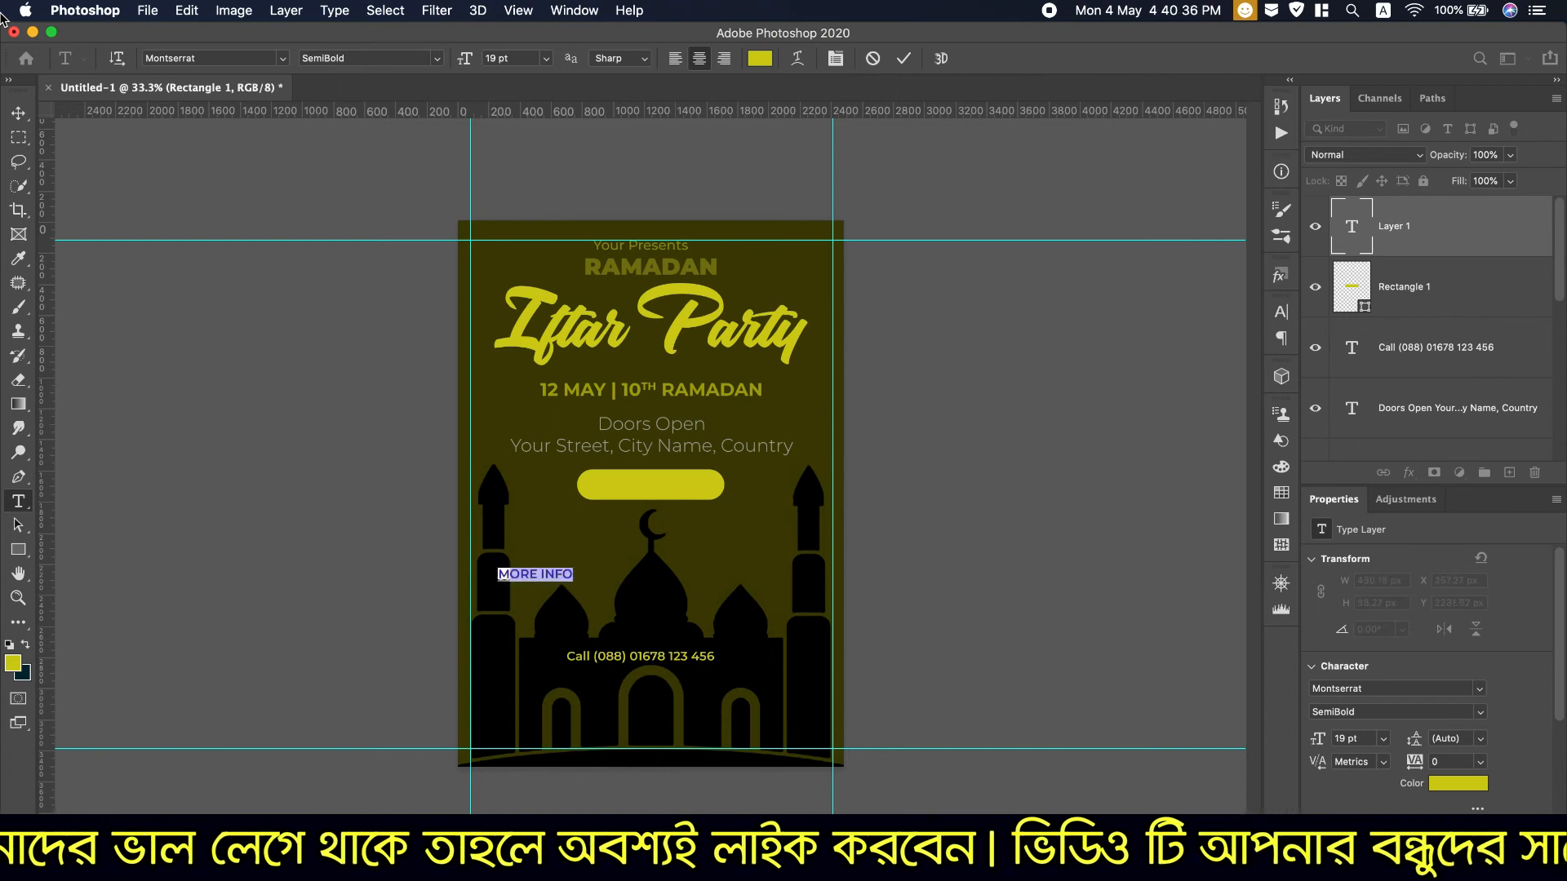
click(760, 58)
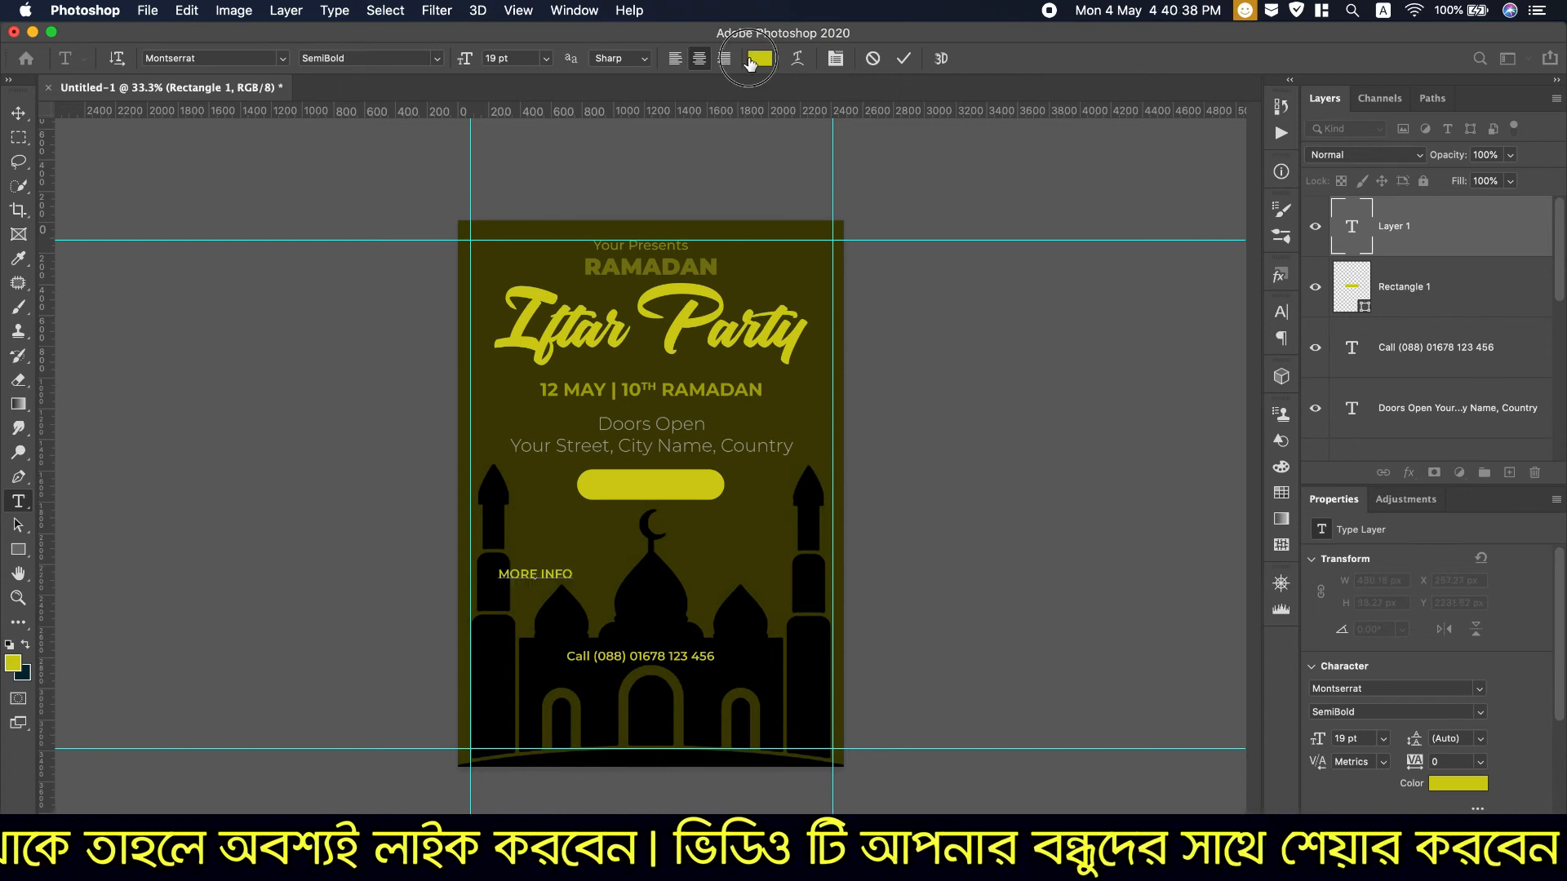
click(808, 635)
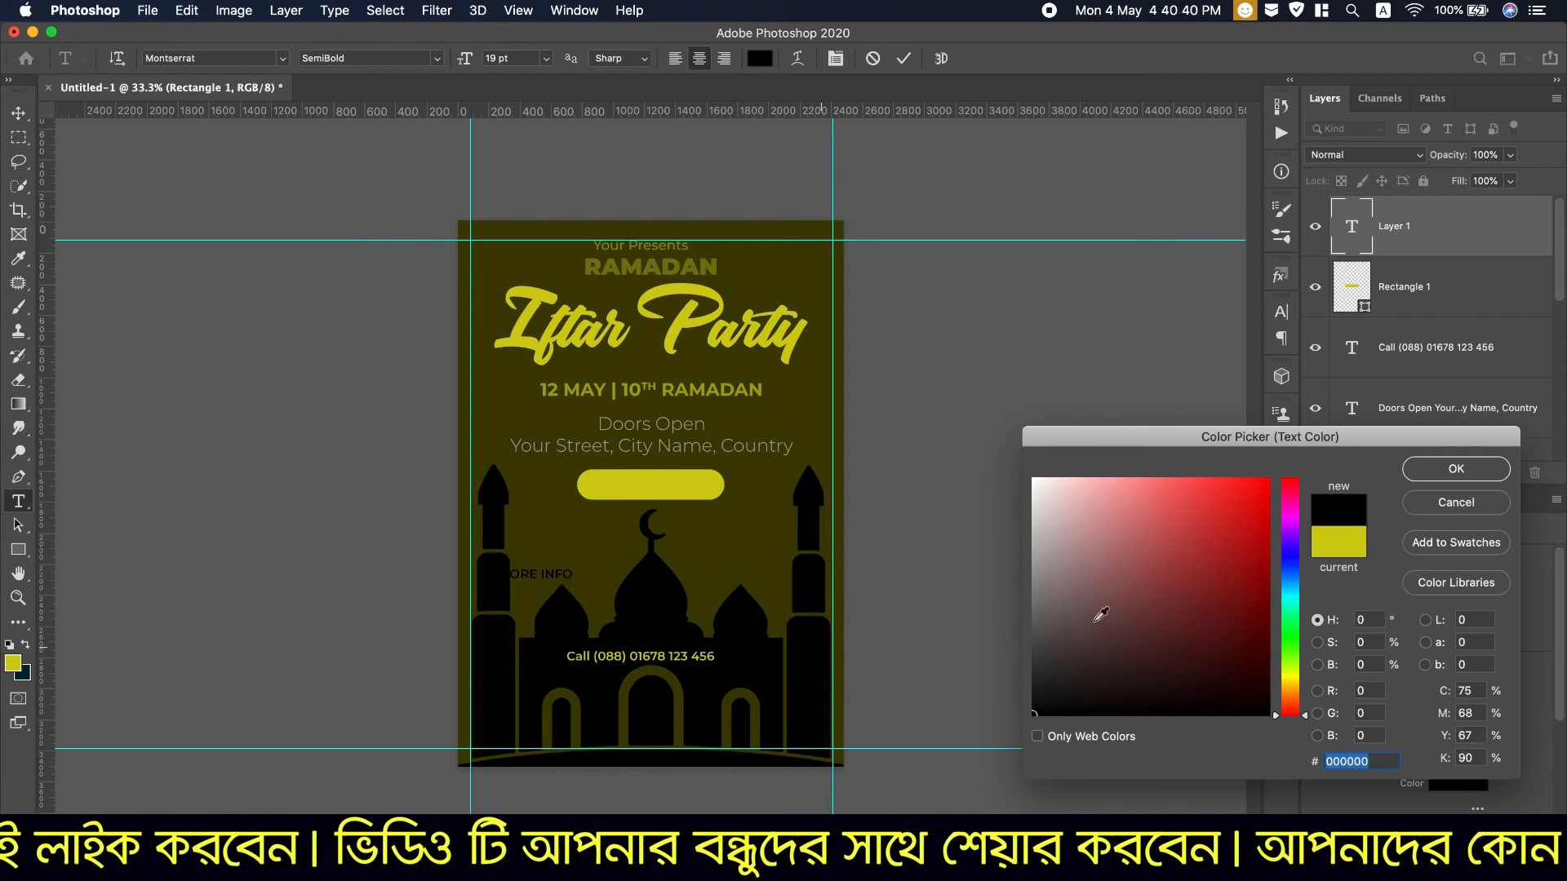
click(1456, 469)
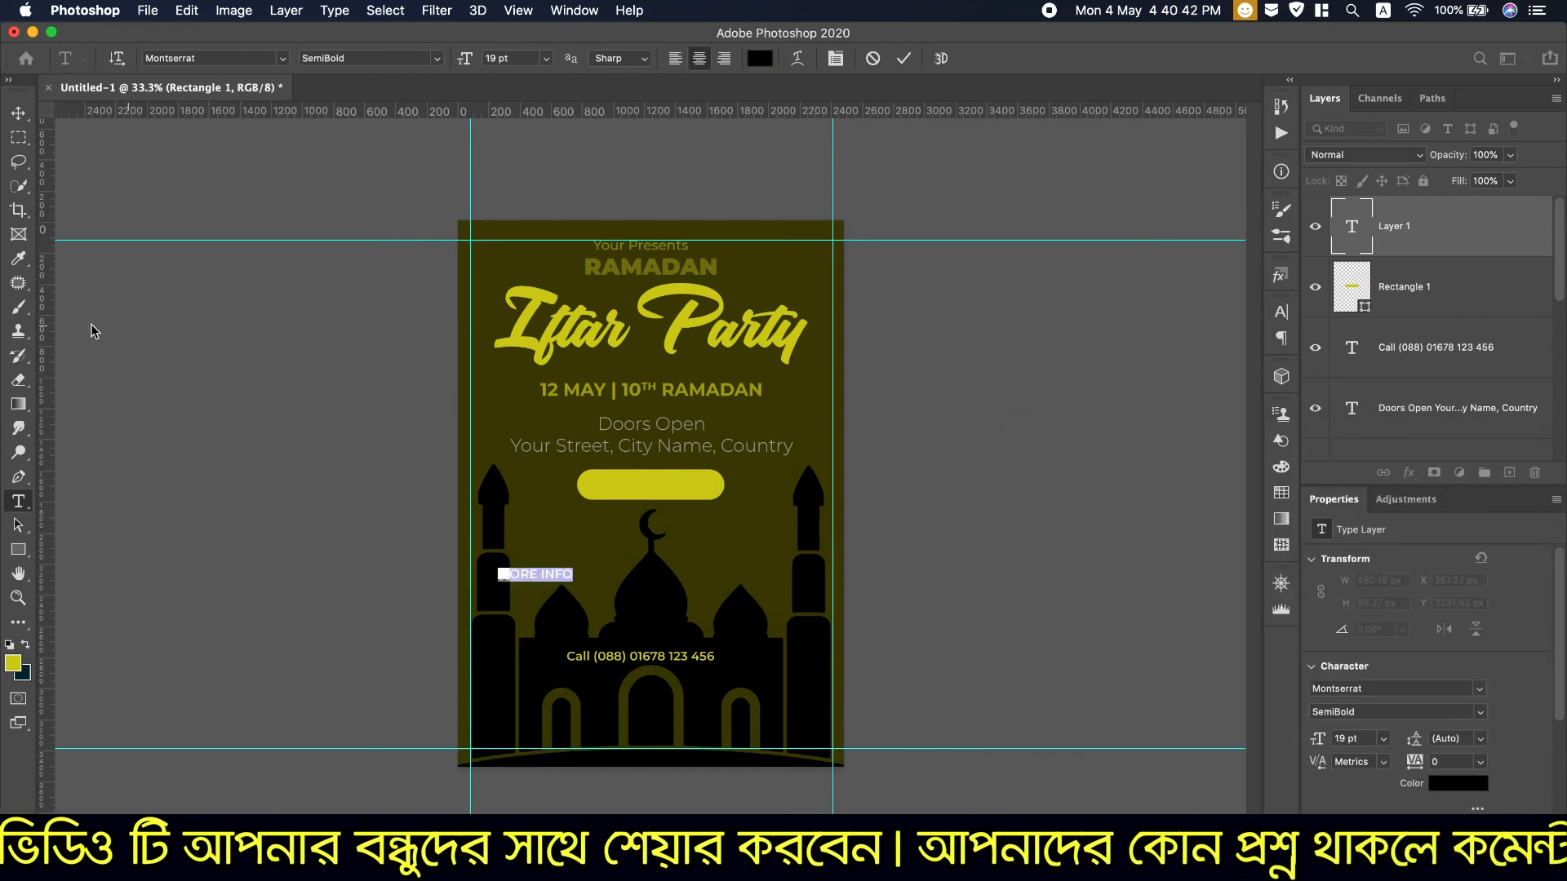
Enlarge the "MORE INFO" text to 29 pt and centre it on the yellow rounded rectangle
drag(464, 61, 474, 62)
drag(520, 603, 634, 514)
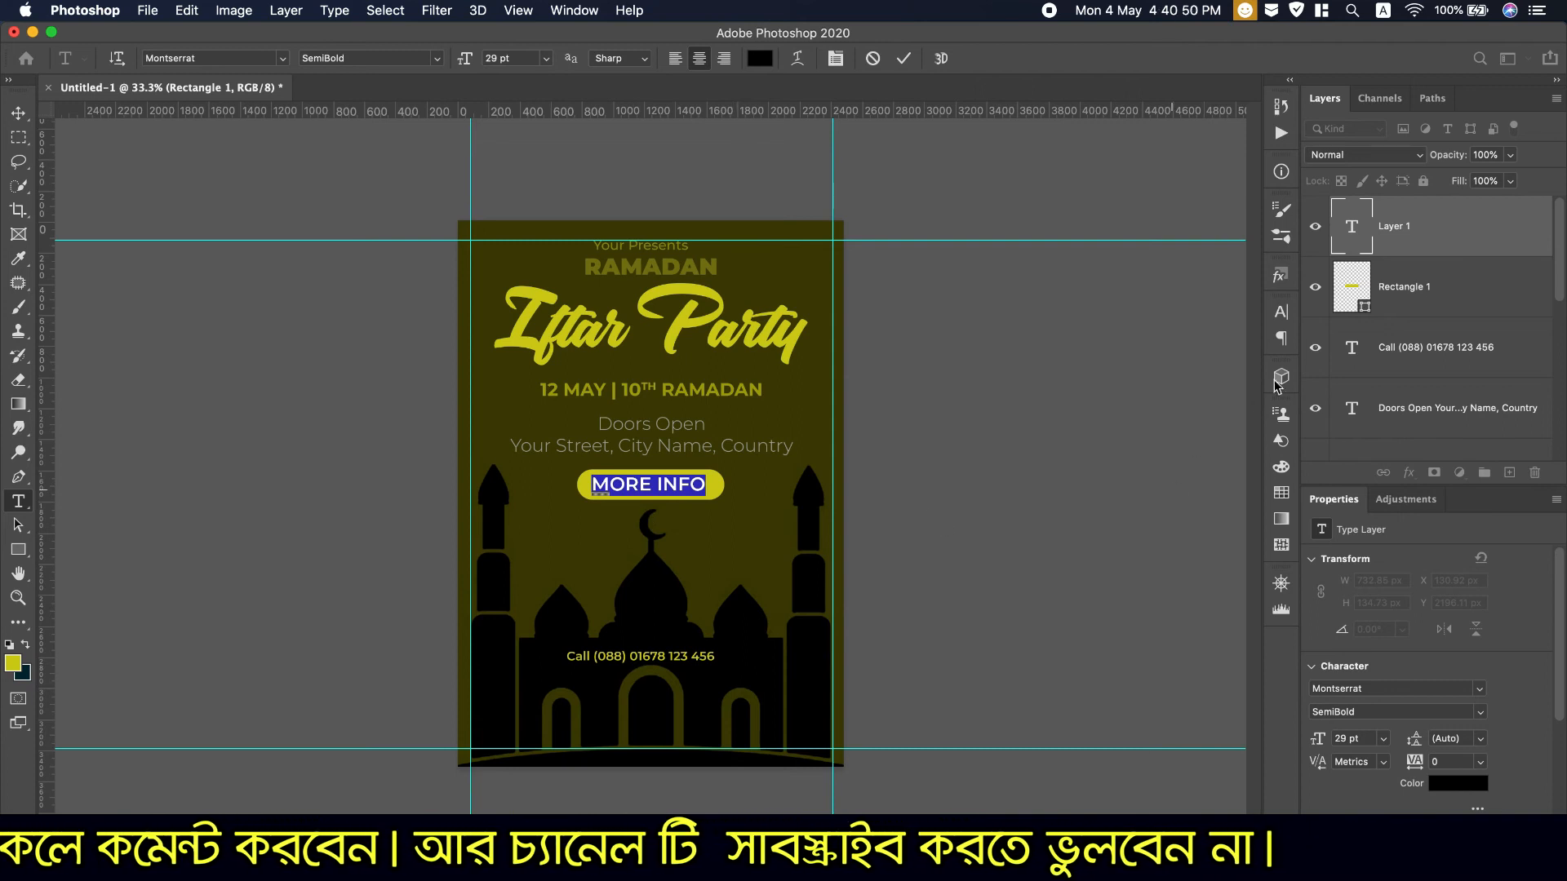
click(1279, 314)
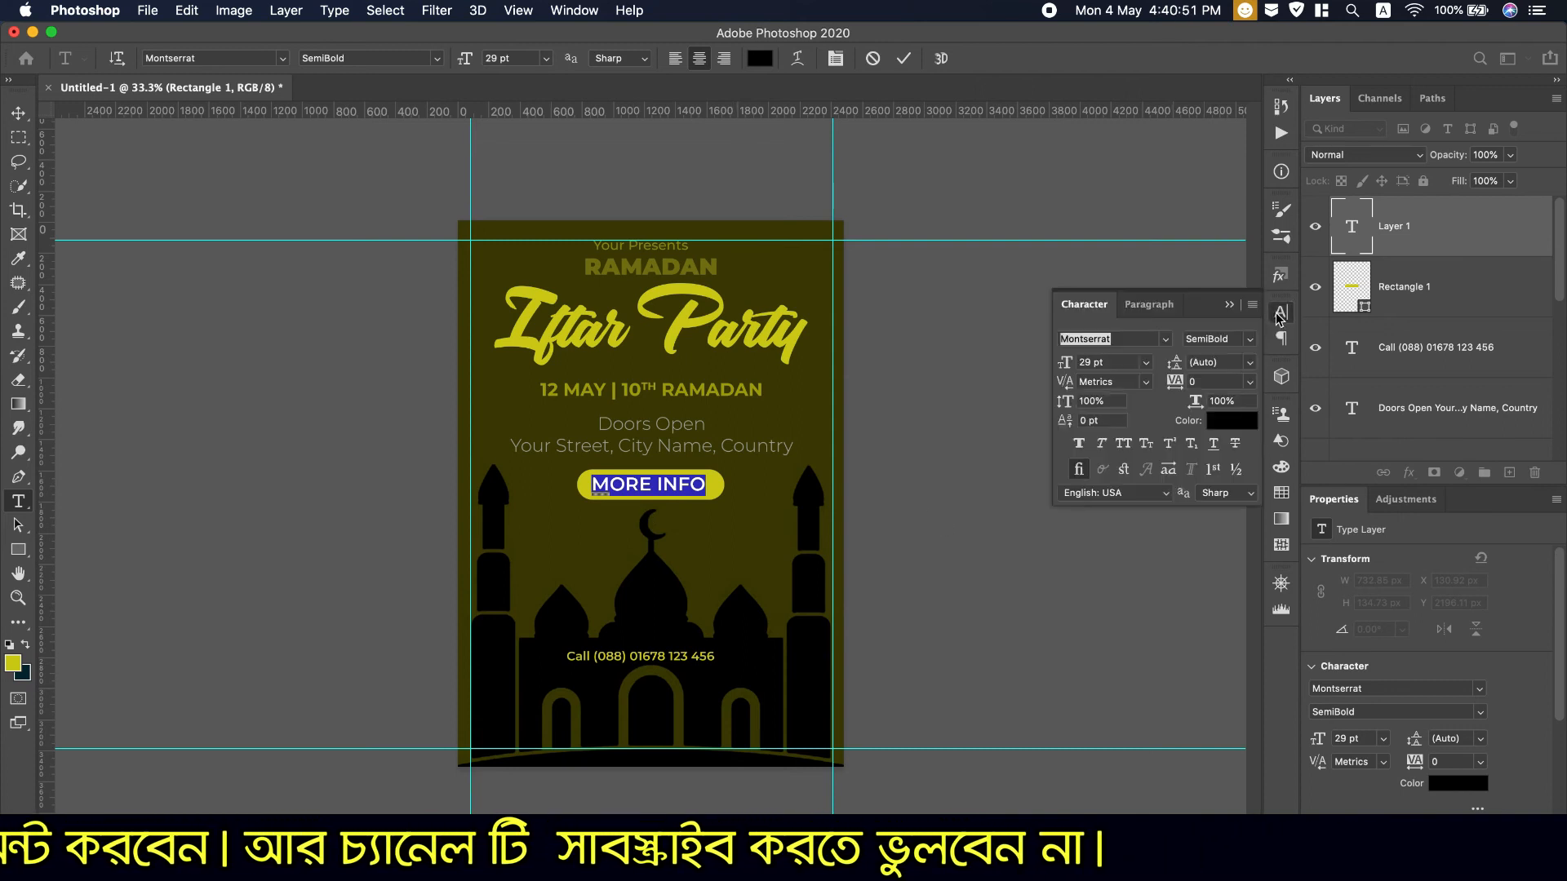
click(1124, 446)
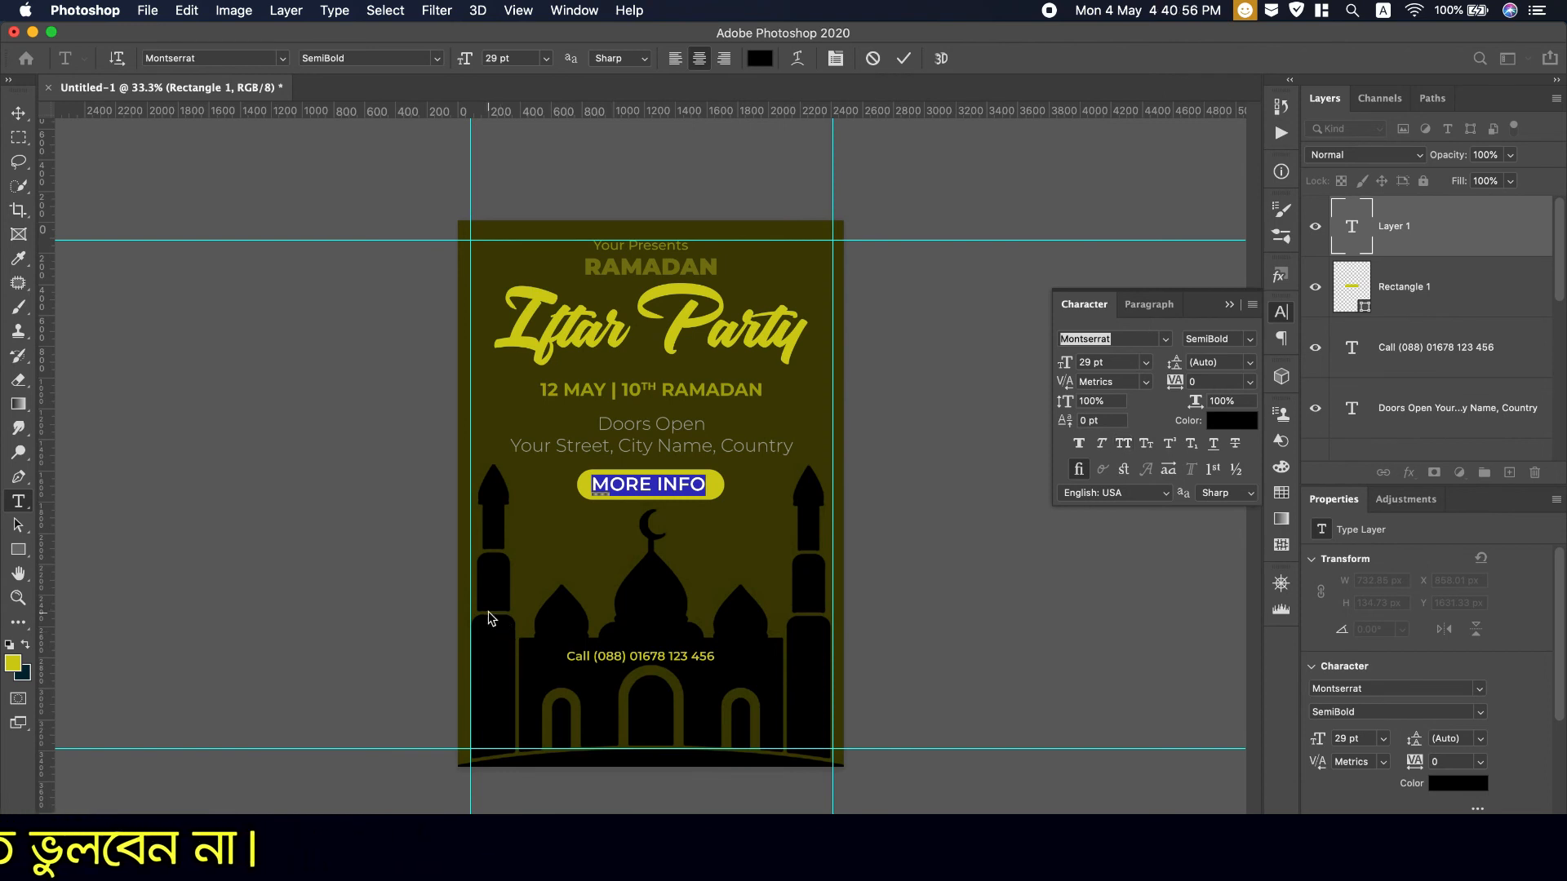
Retype the button text as "More Info" and set its font style to Montserrat Bold
text(More )
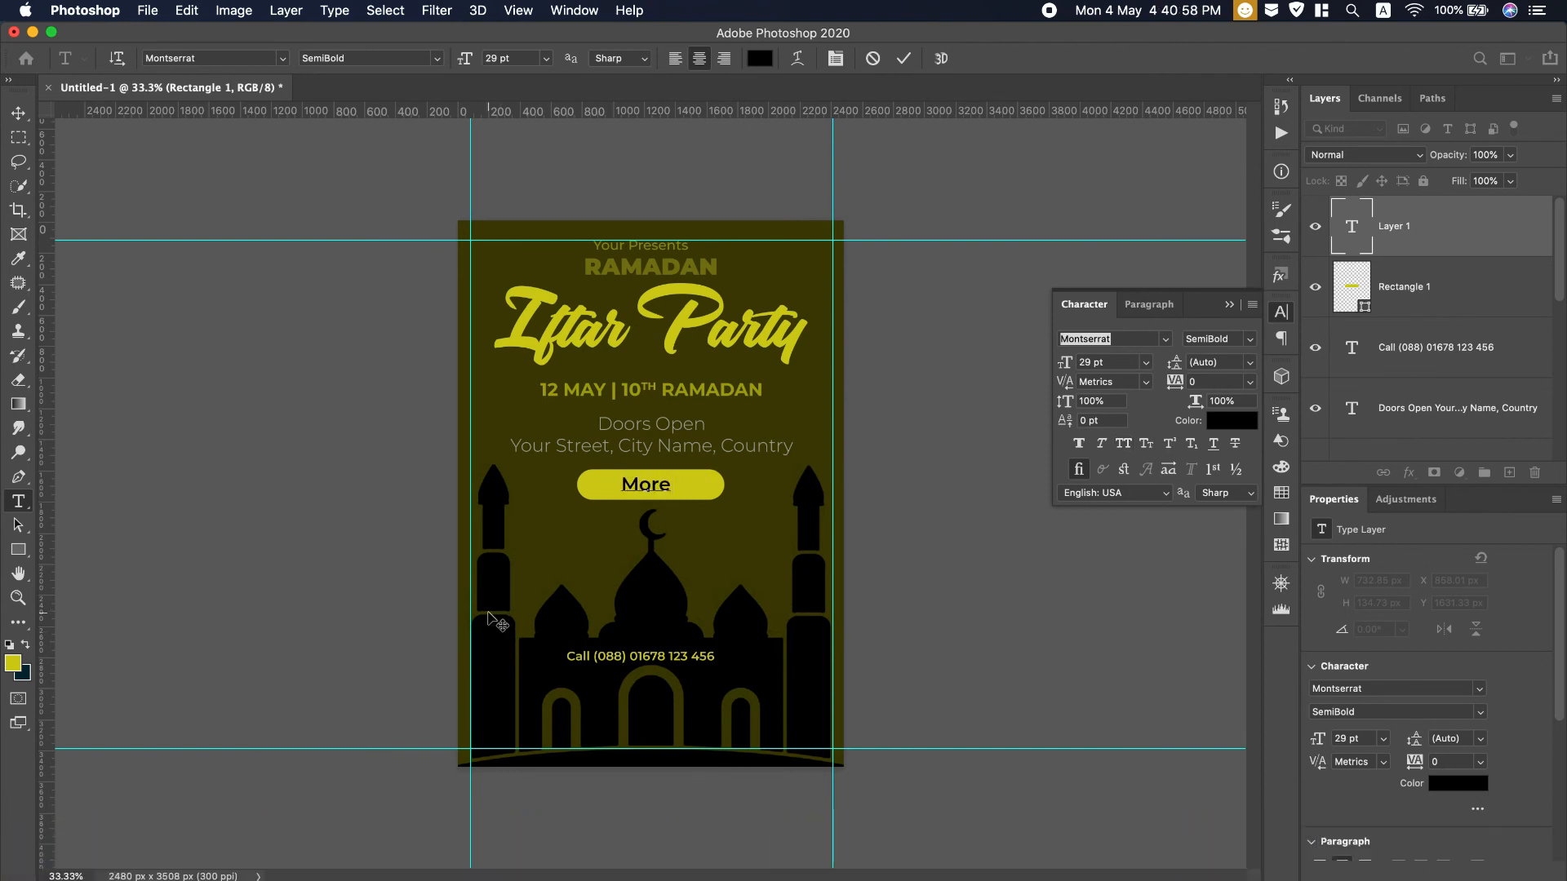
text(Info)
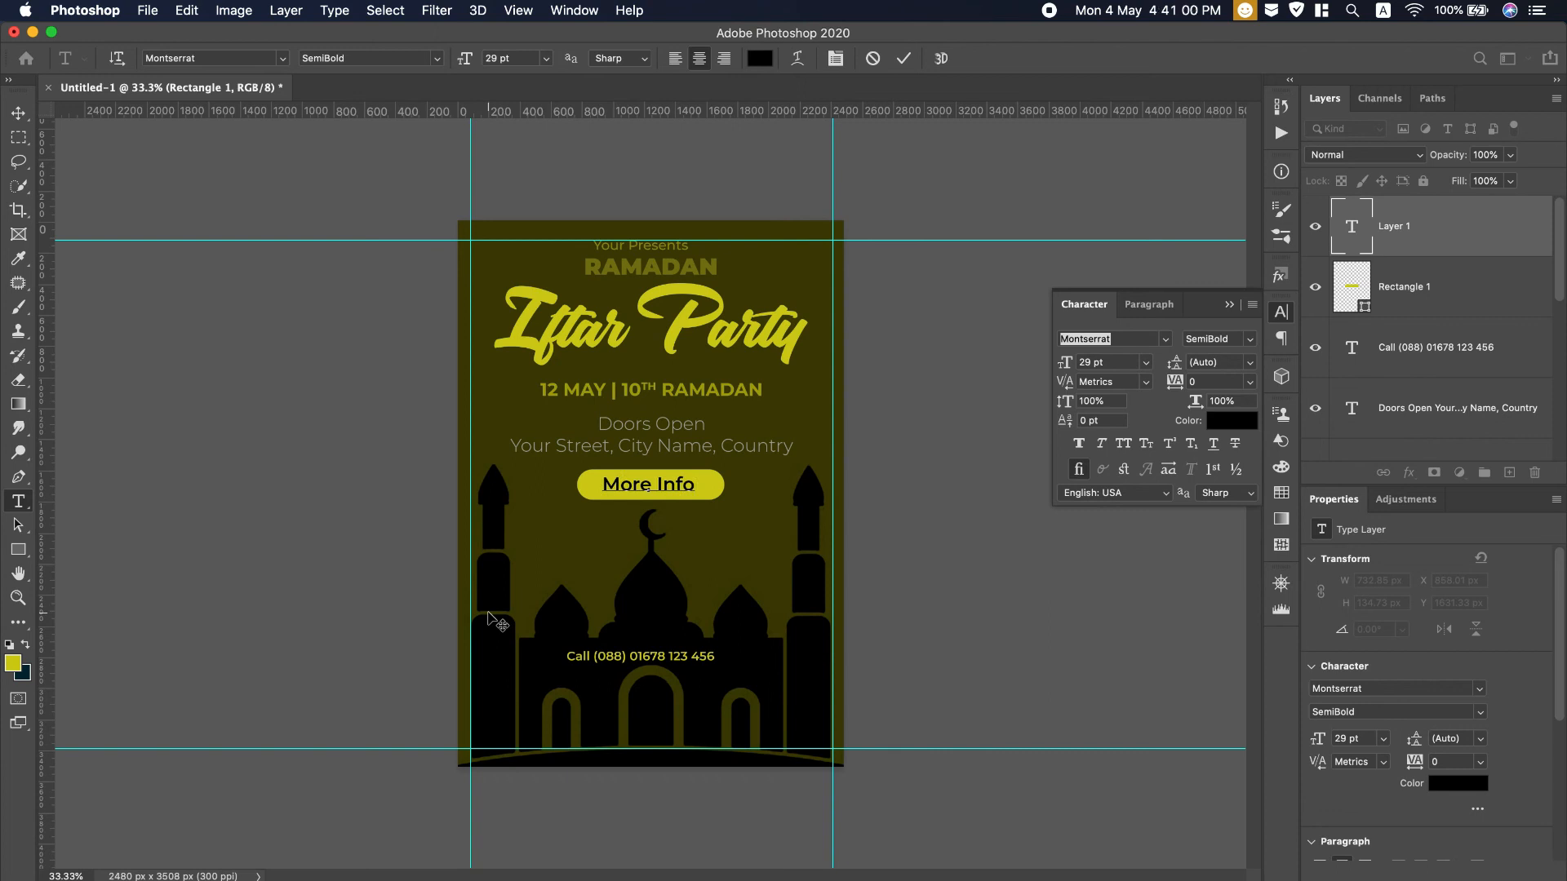
key(super+a)
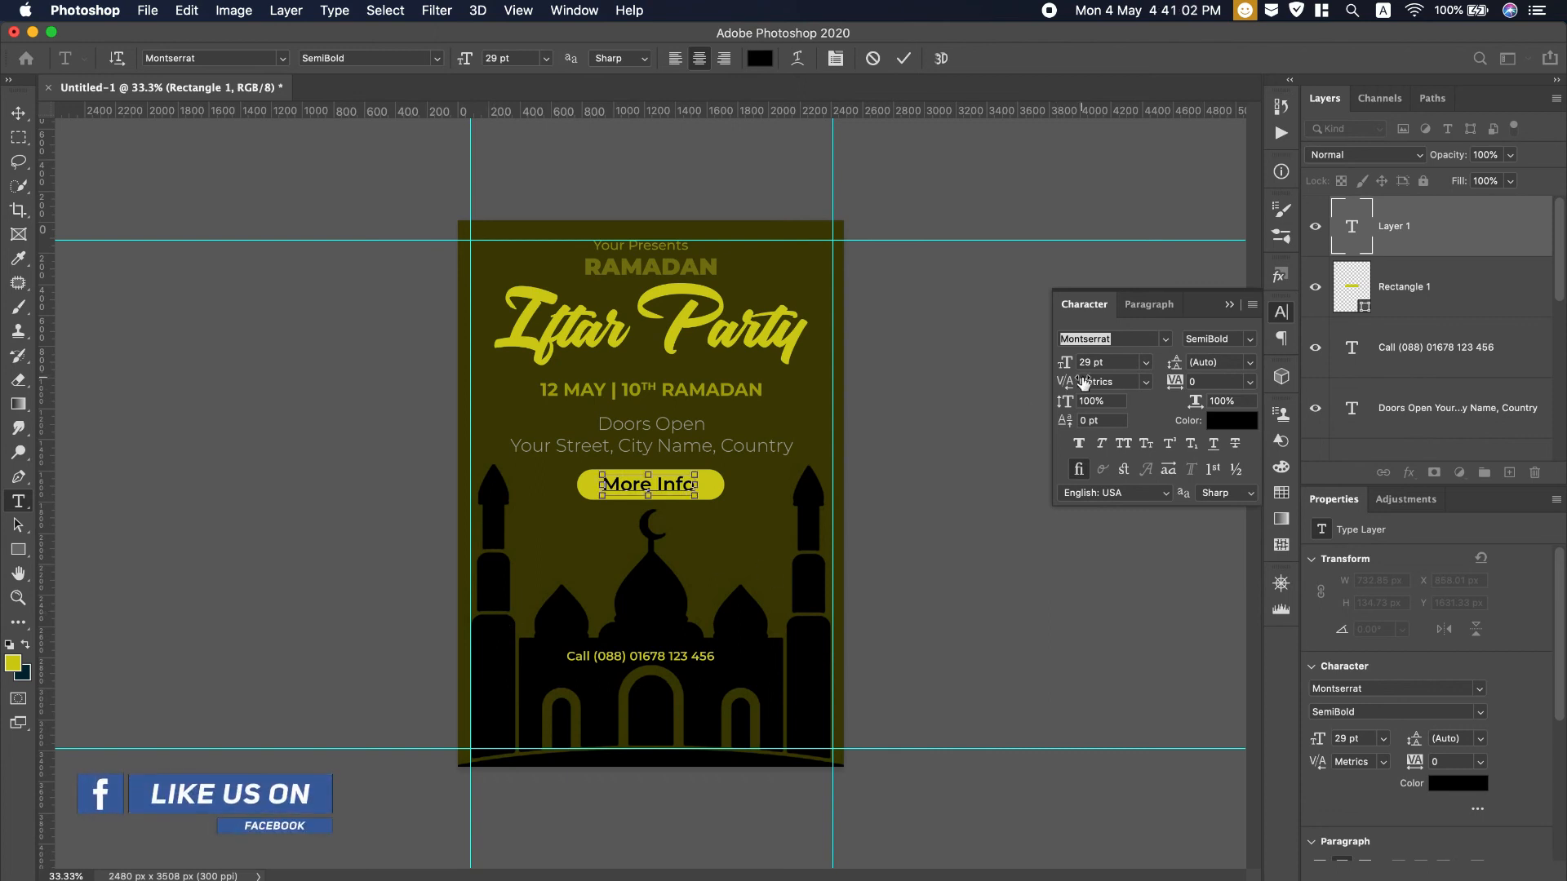
click(1246, 337)
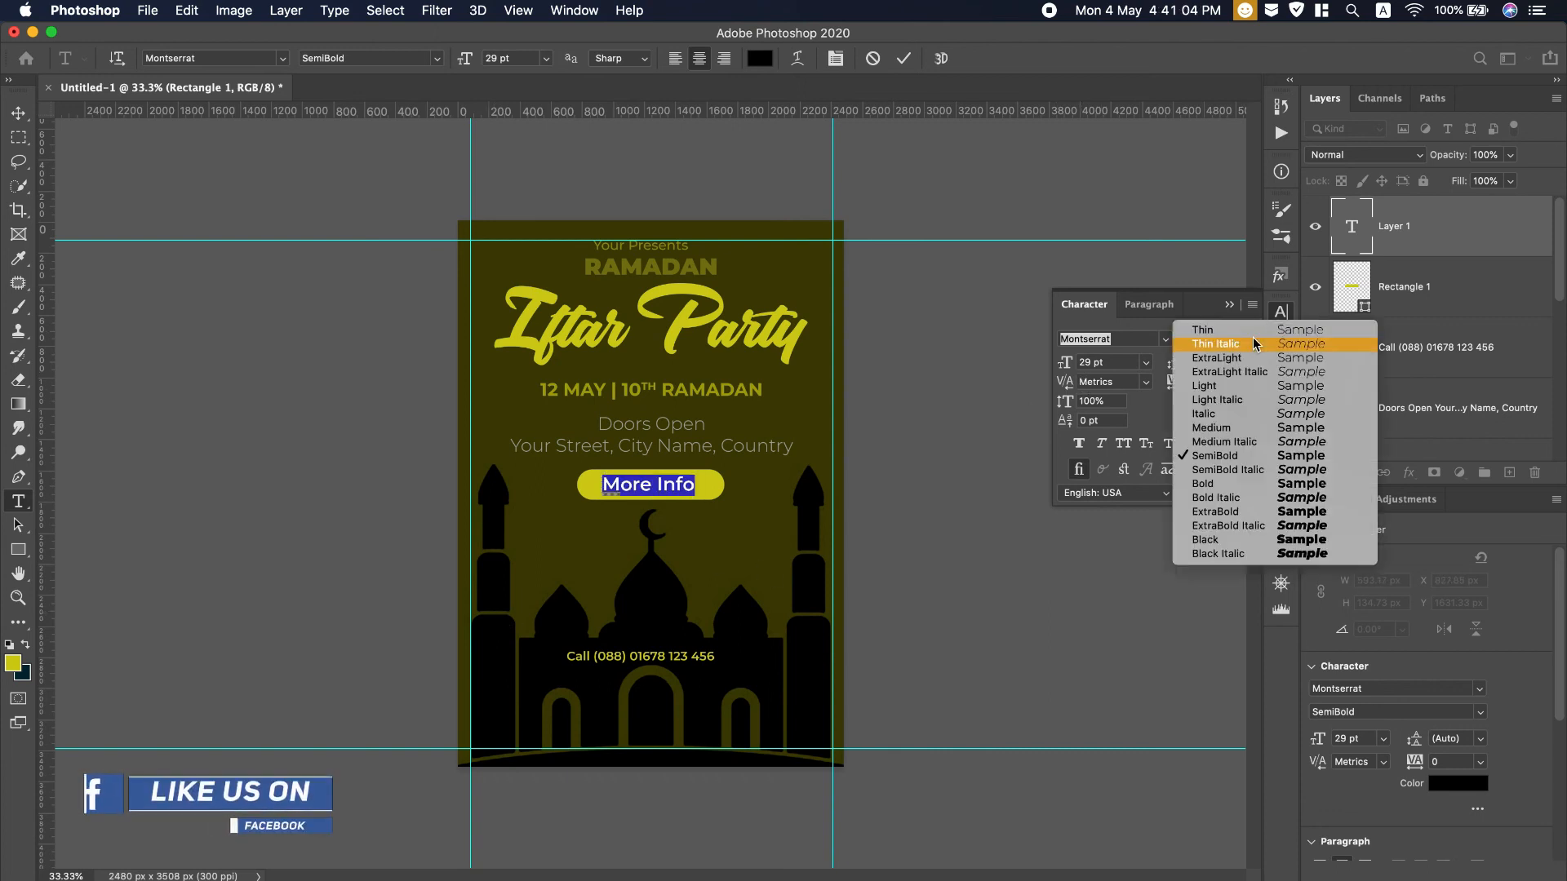
click(1221, 479)
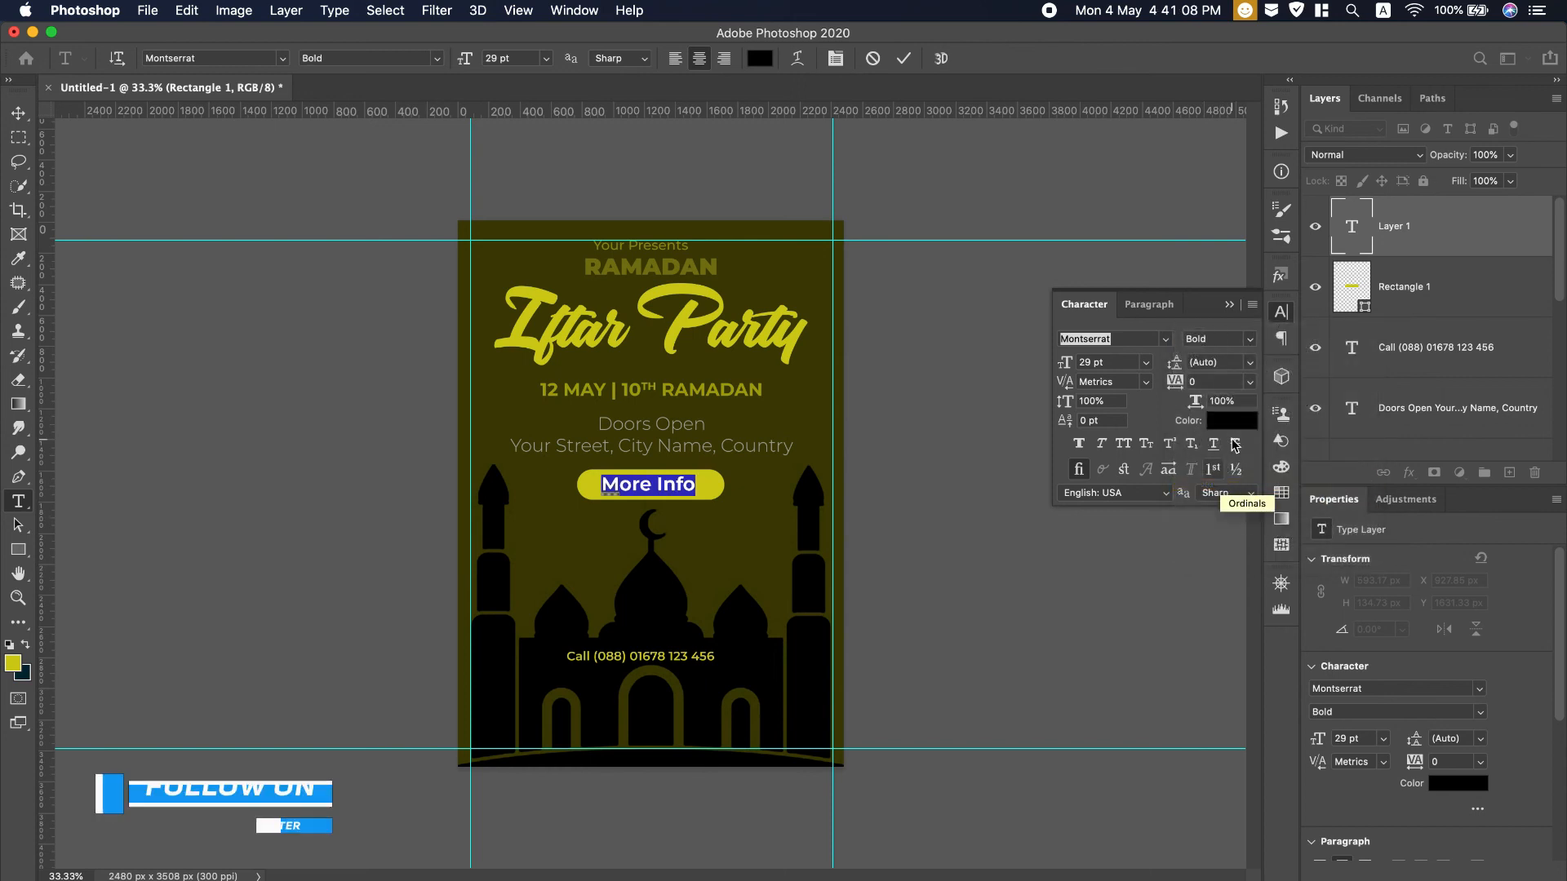
Enlarge the "More Info" text to 32 pt
click(1066, 371)
key(Up)
key(Up)
key(Return)
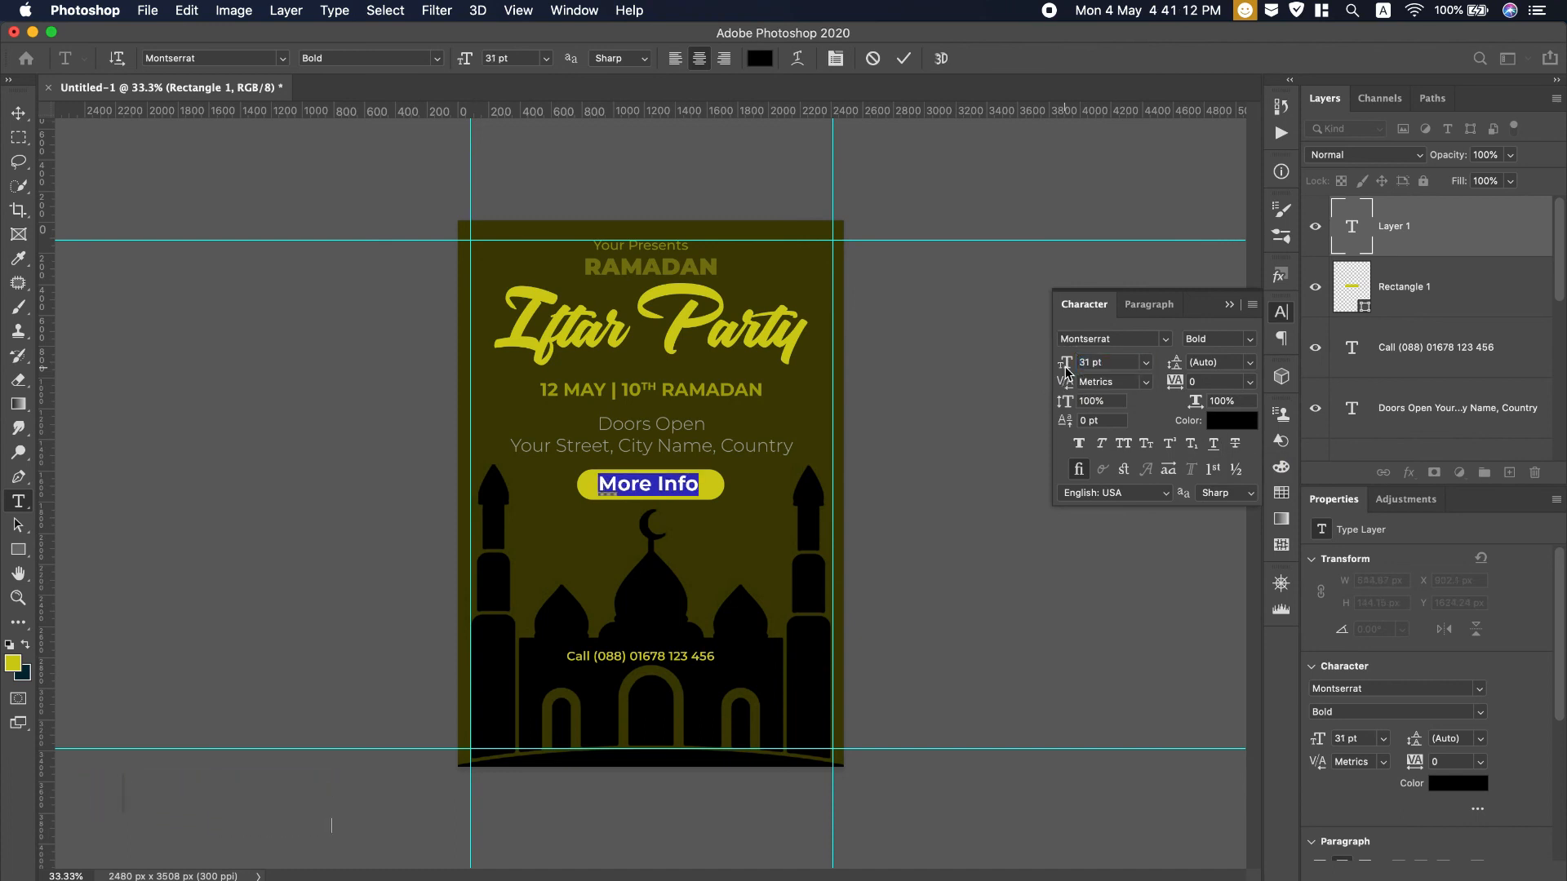
click(1067, 371)
key(Up)
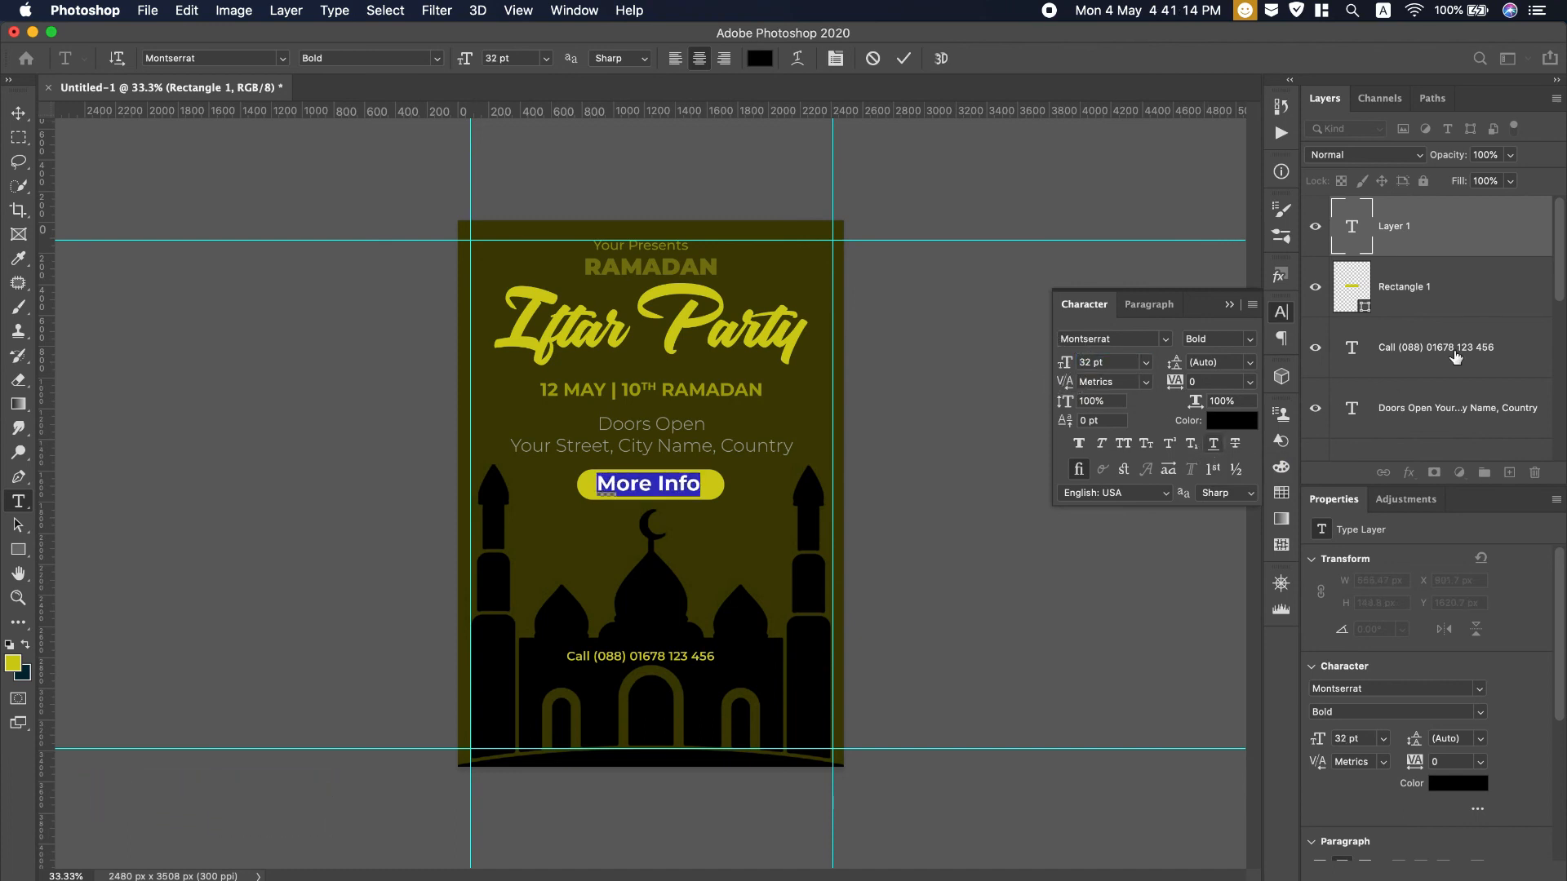
Align the "More Info" text and the yellow rounded rectangle on their horizontal and vertical centres
click(1483, 295)
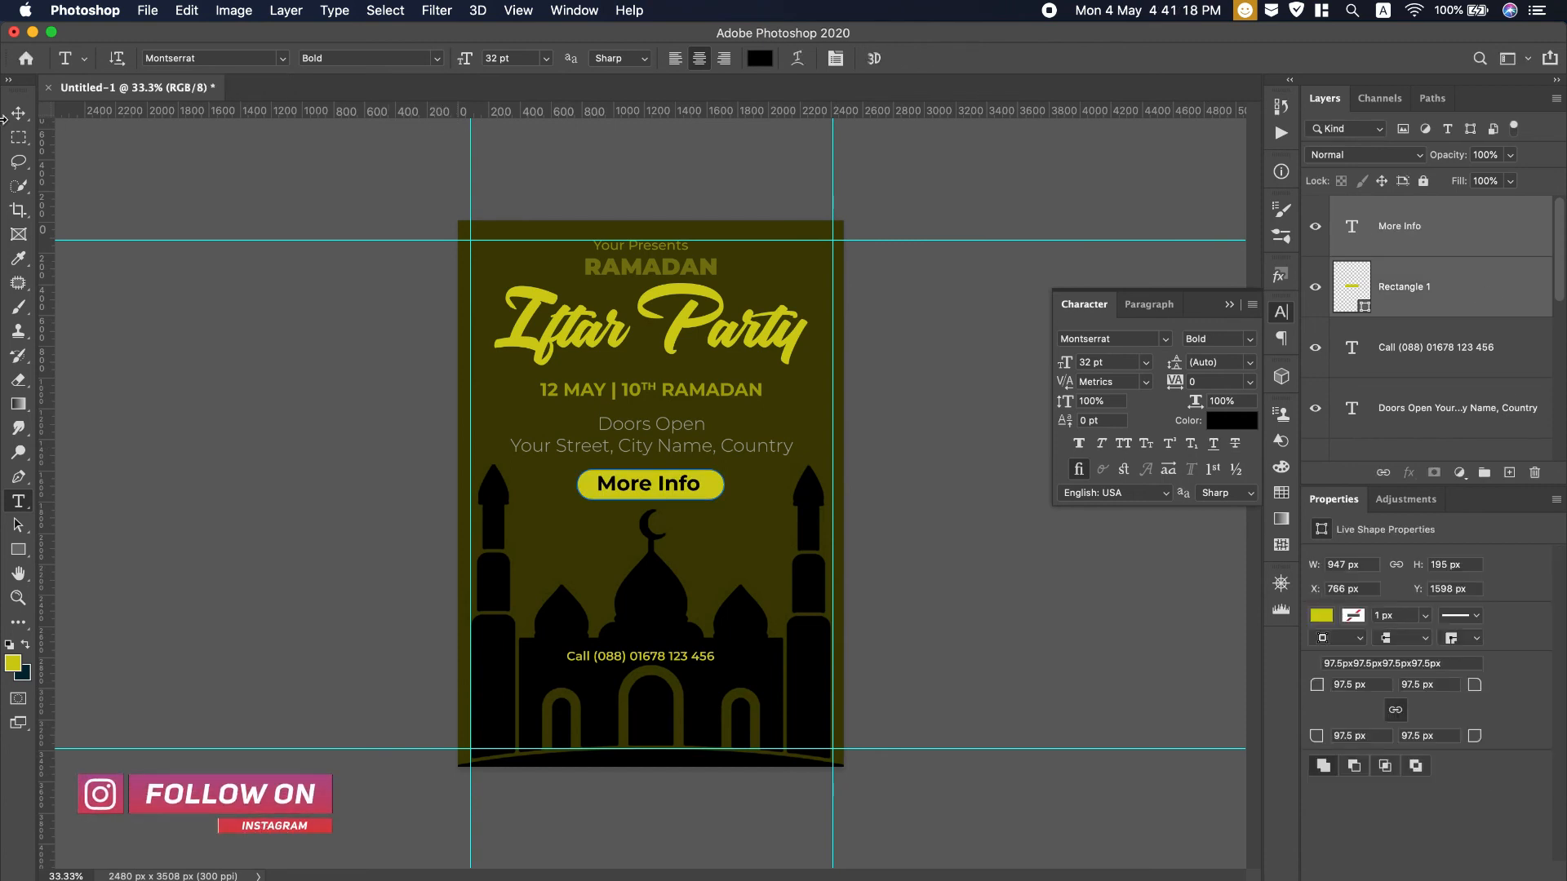
click(19, 114)
click(412, 59)
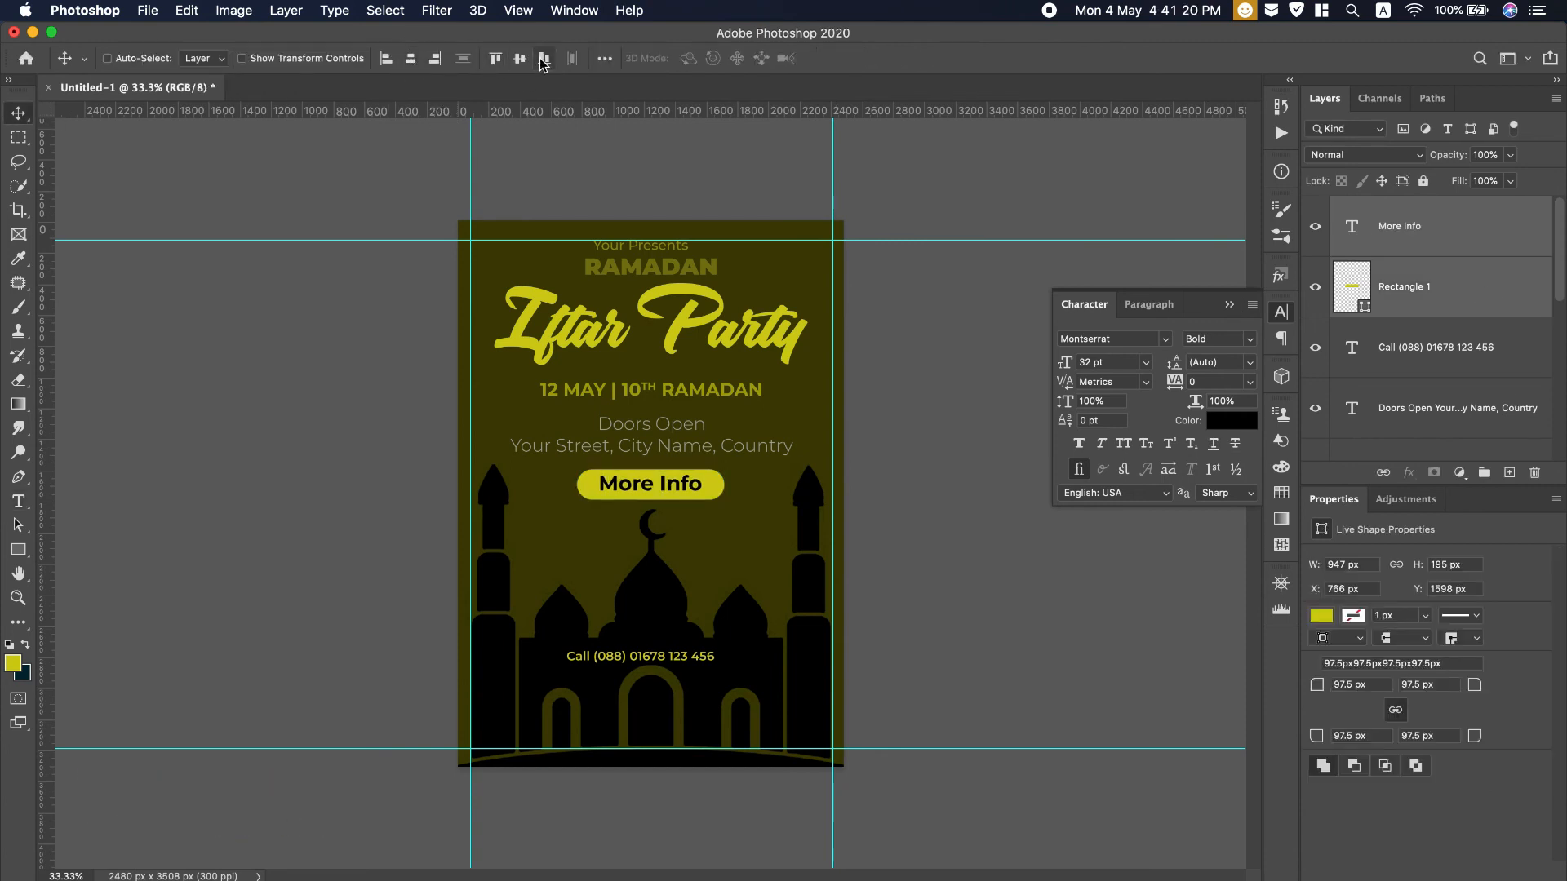
click(520, 60)
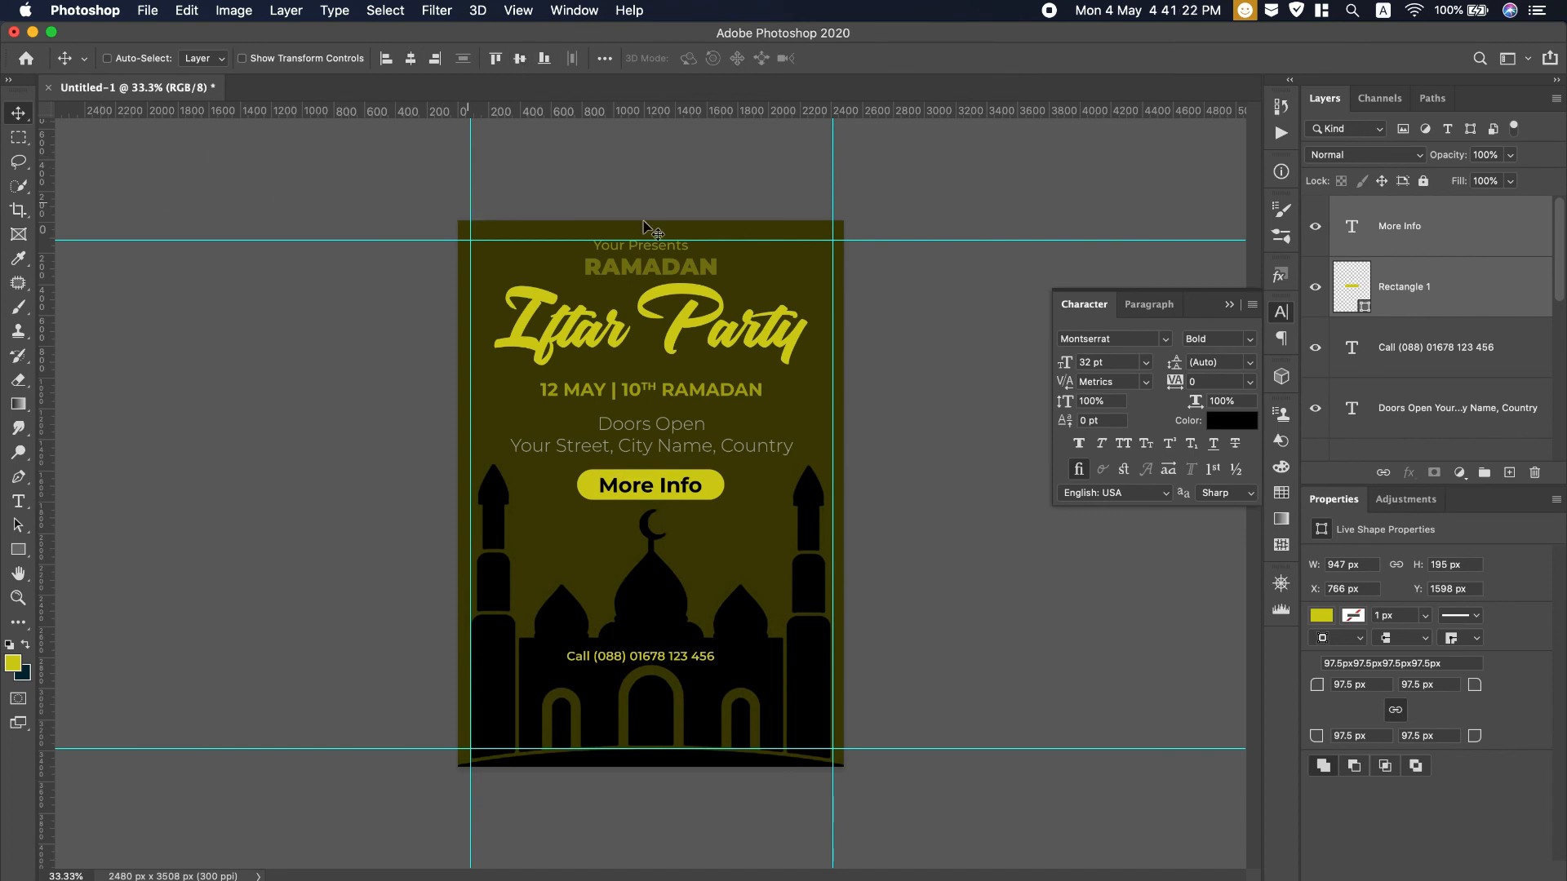
Recolour the "More Info" text dark olive 58570c, starting from the title's yellow, and reduce its size to 27 pt
click(1357, 232)
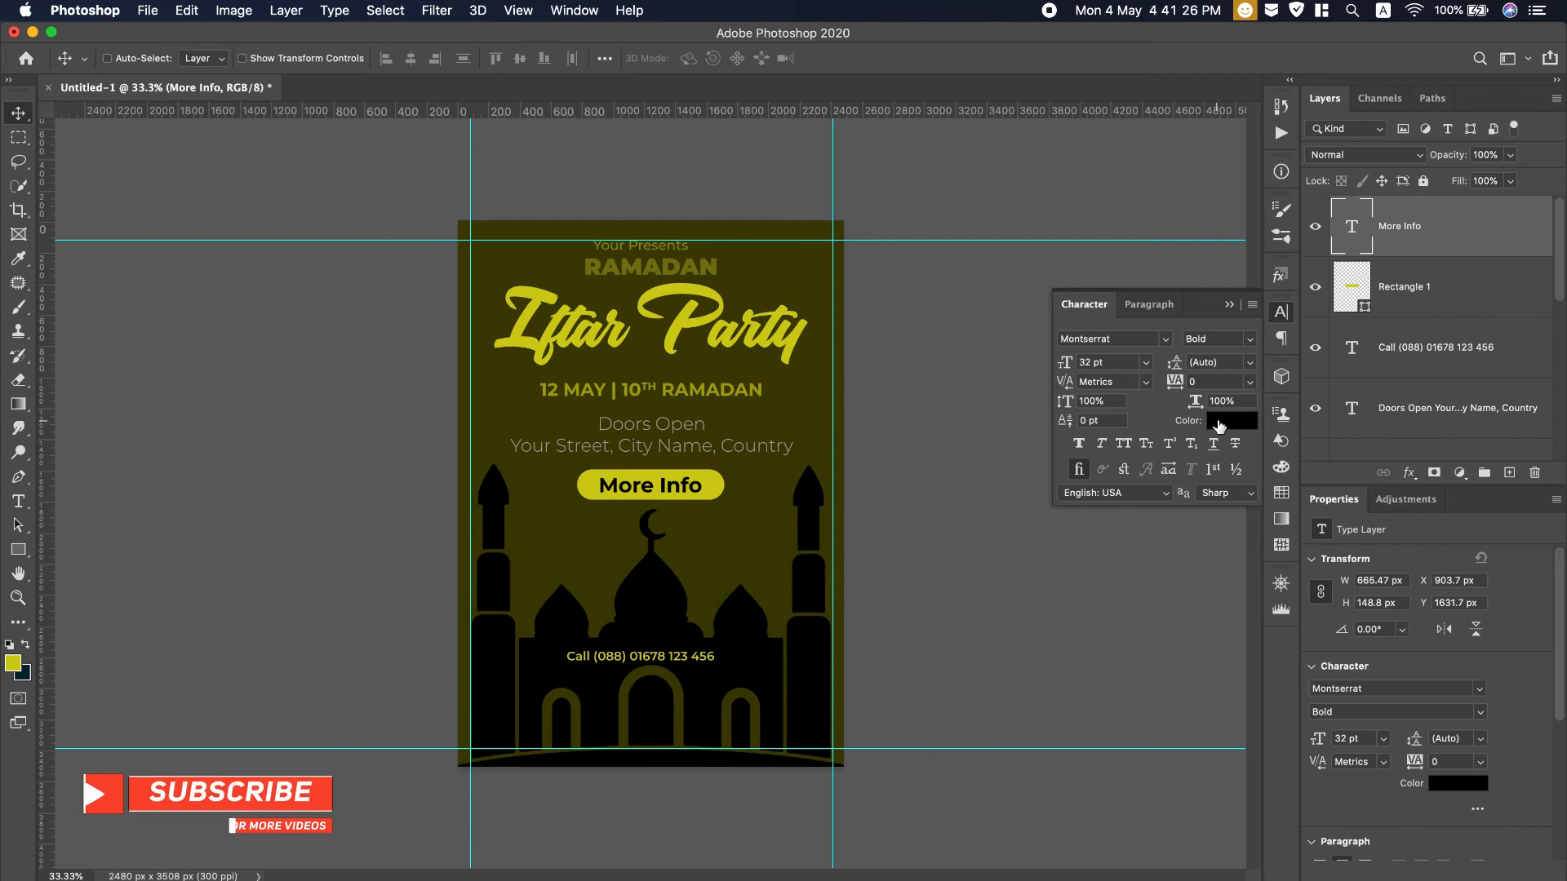
click(1228, 420)
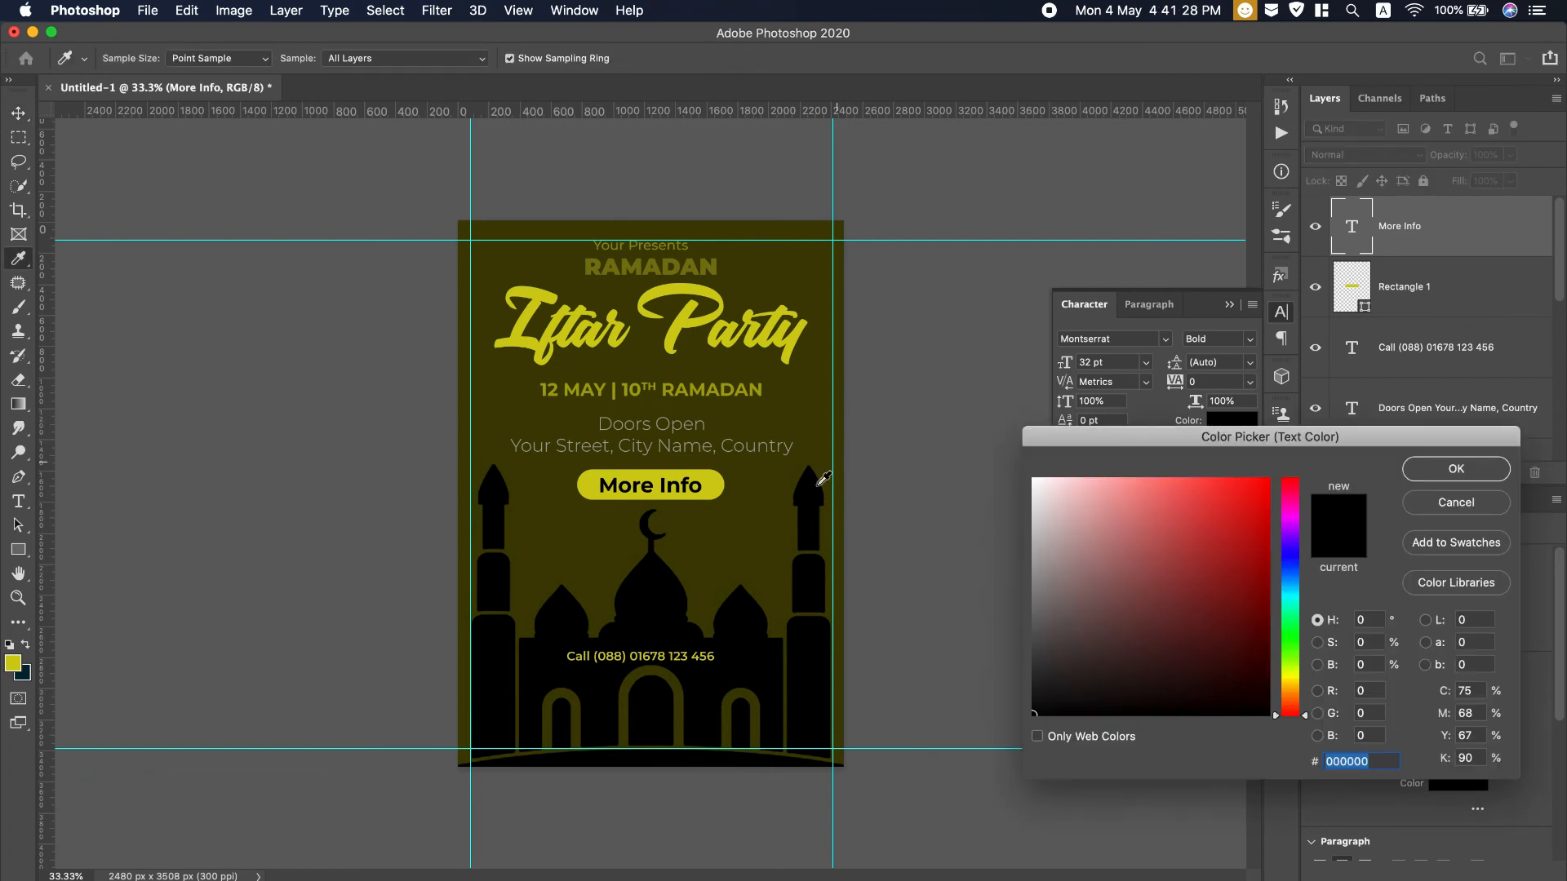
click(677, 323)
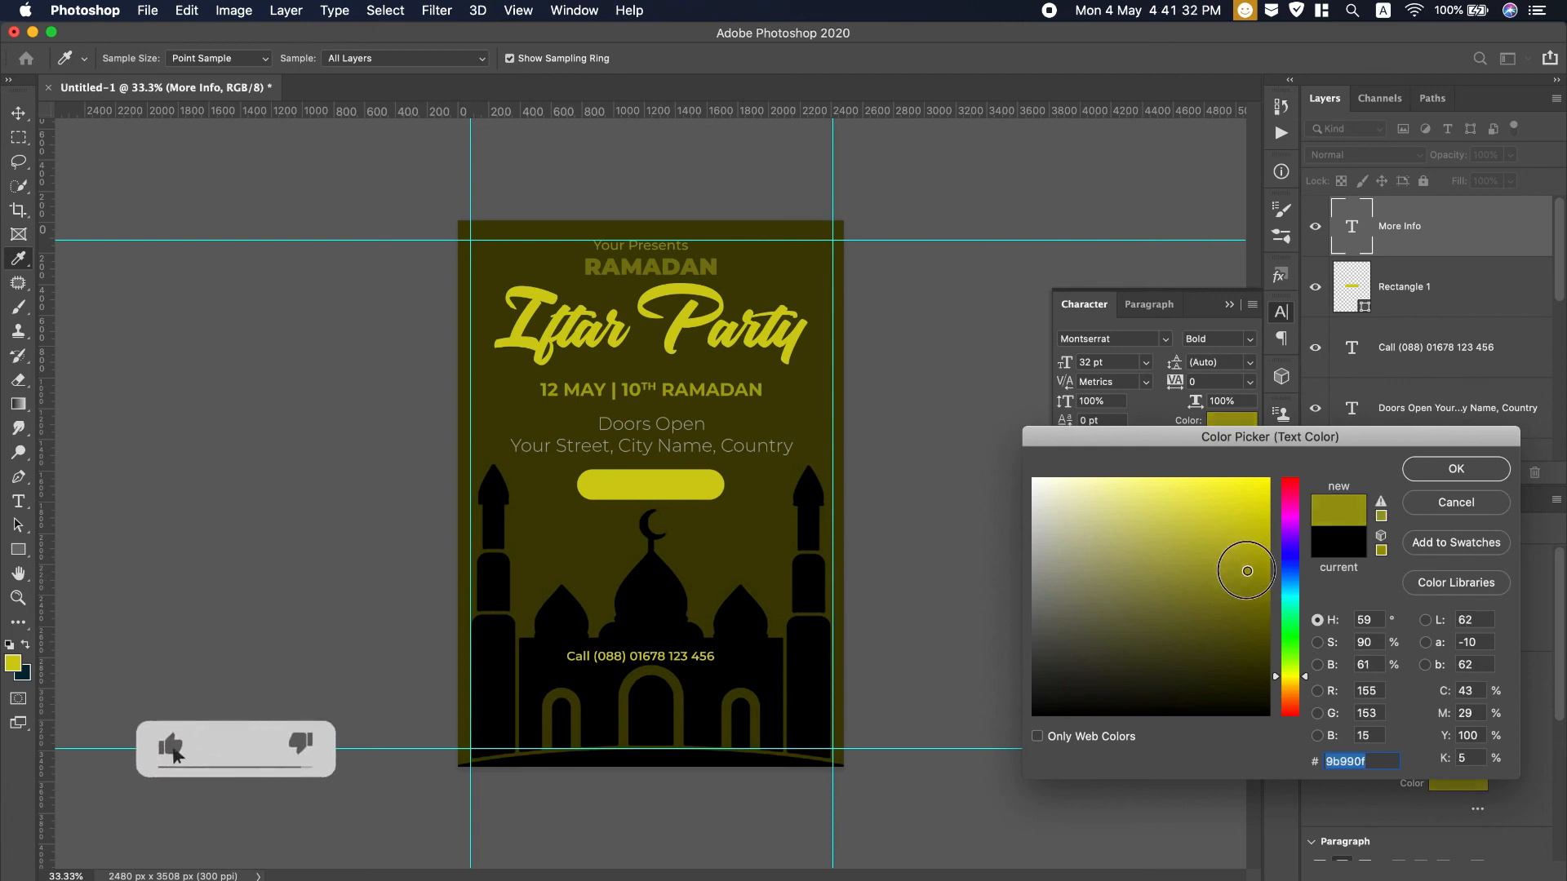
drag(1247, 572, 1236, 633)
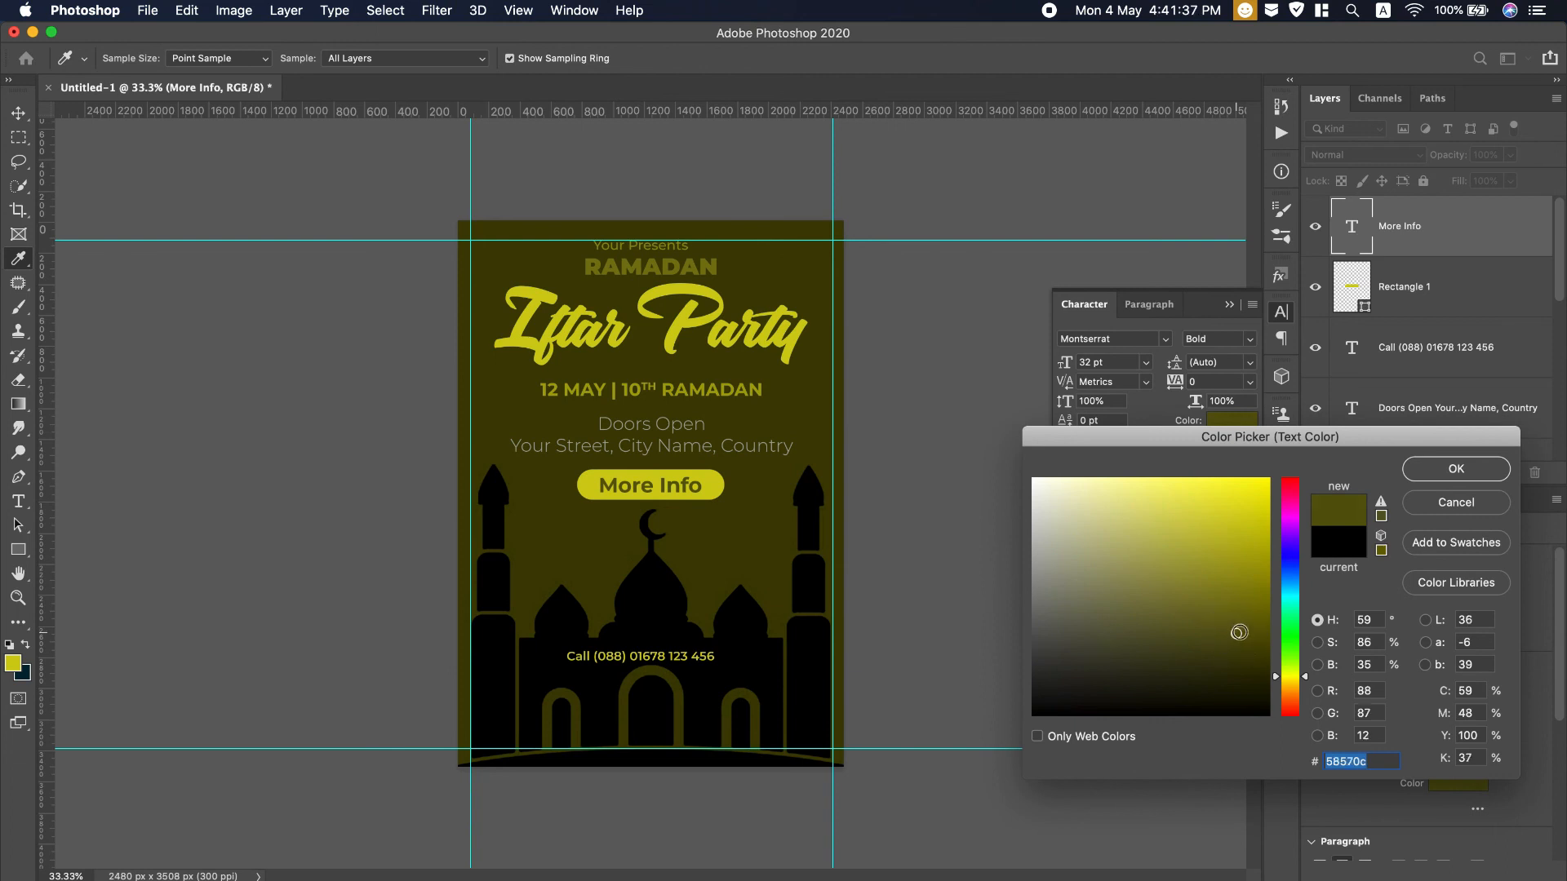
click(1454, 479)
drag(1064, 360, 1059, 362)
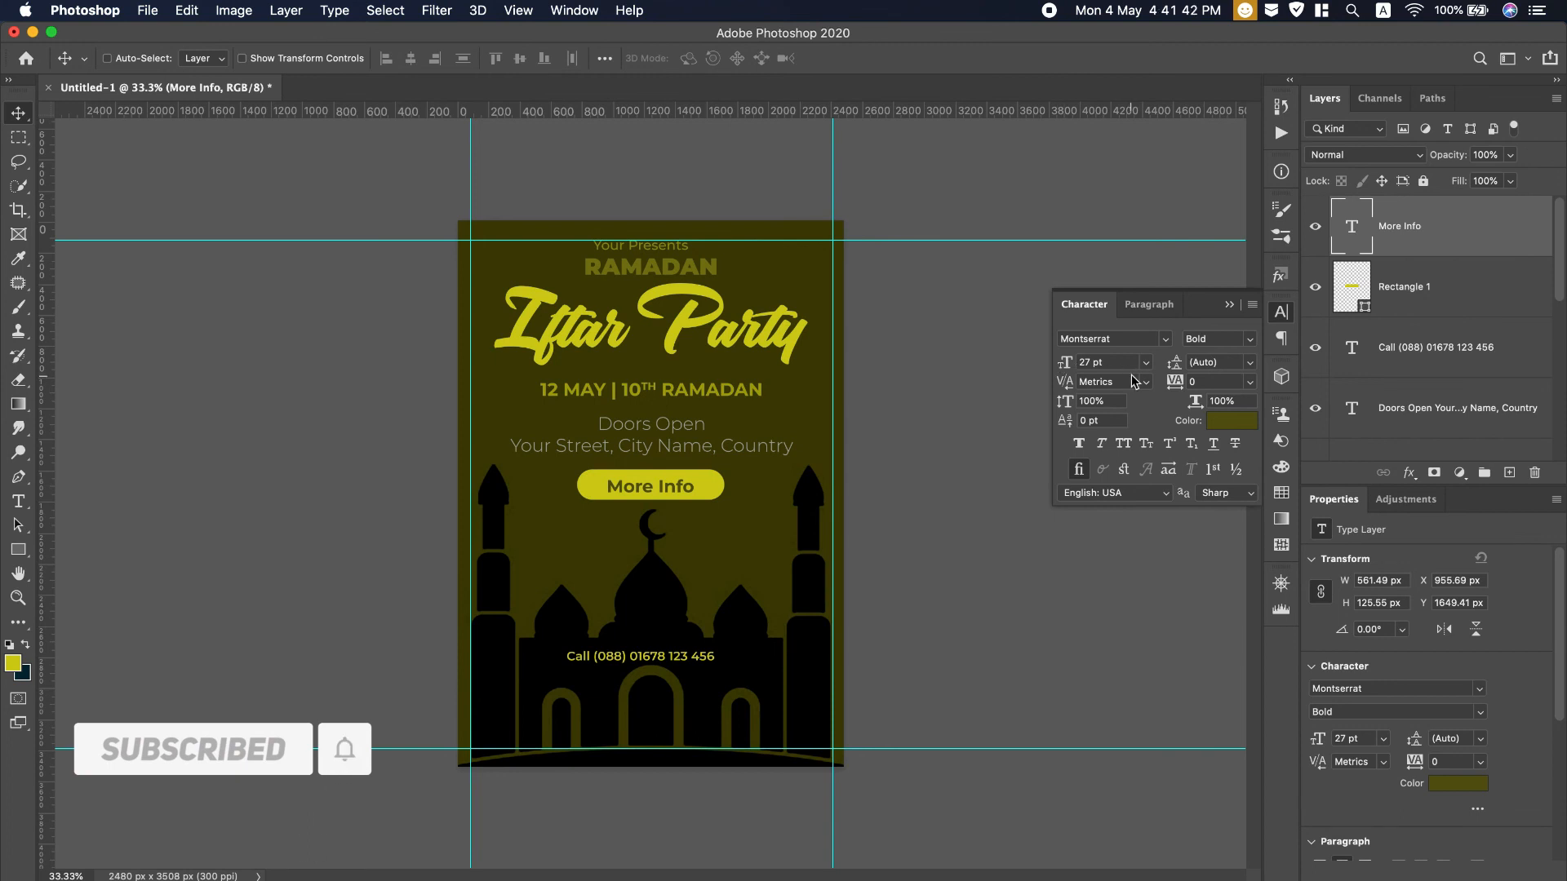
Recolour the rounded rectangle behind the "More Info" text white ffffff
double_click(1351, 286)
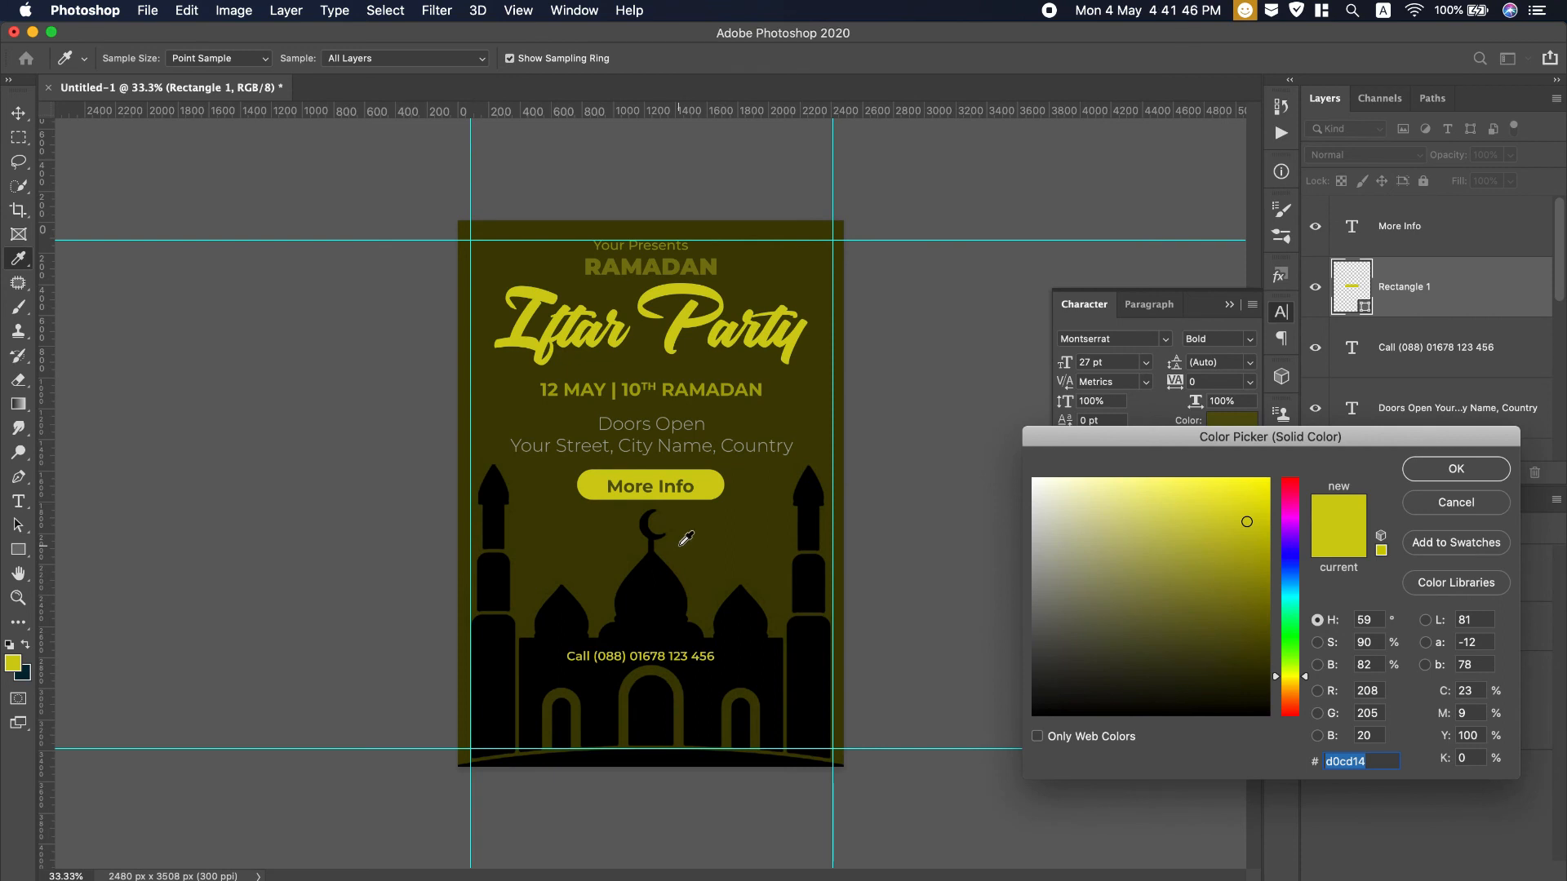
click(751, 624)
drag(1046, 484, 1006, 433)
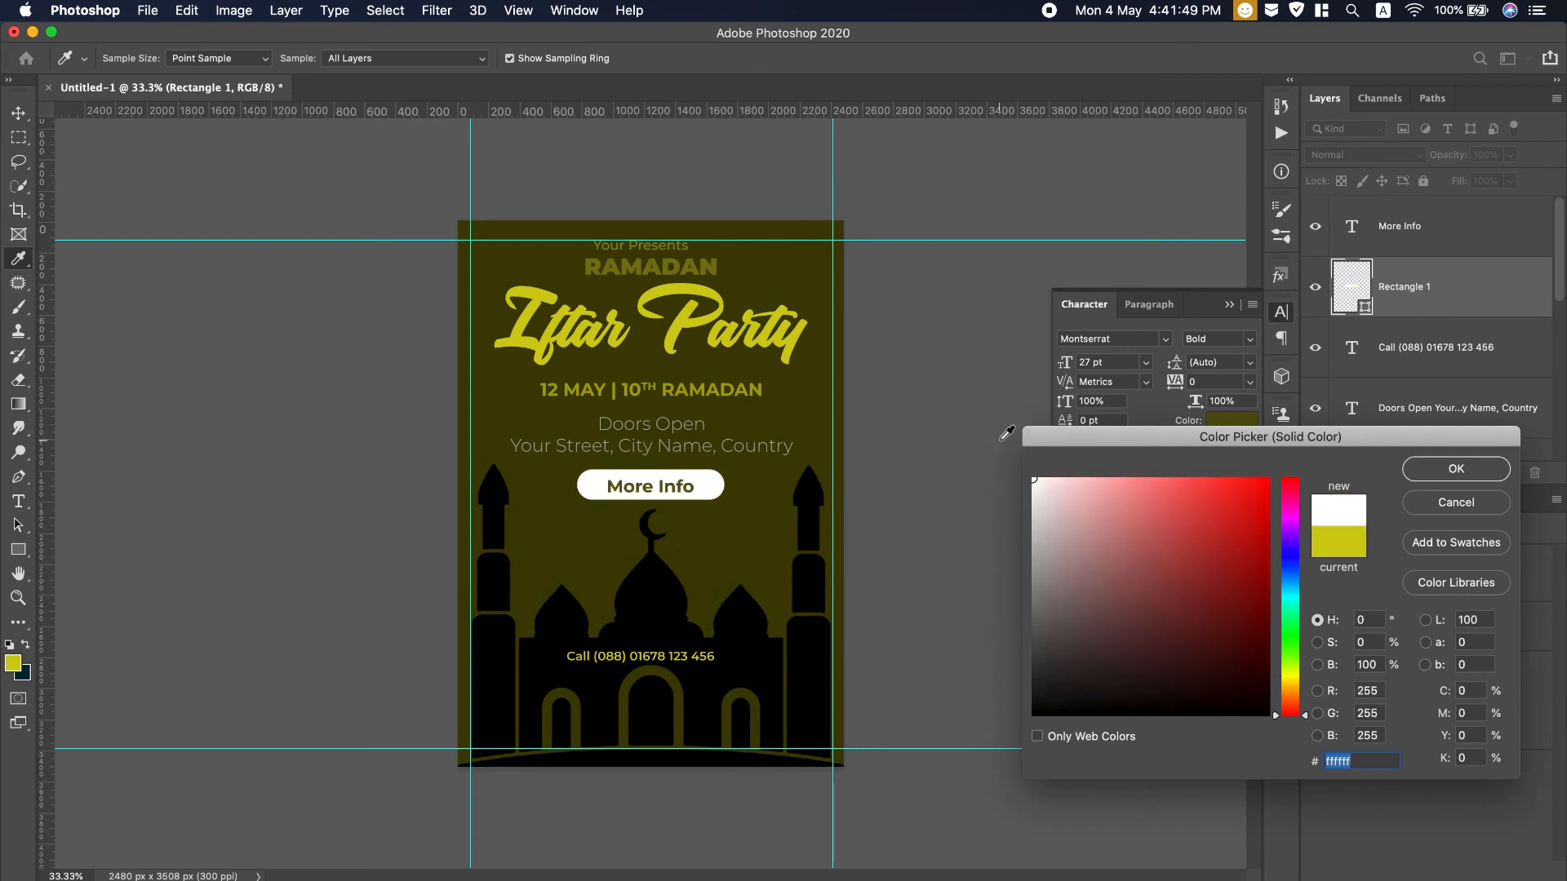
click(1456, 469)
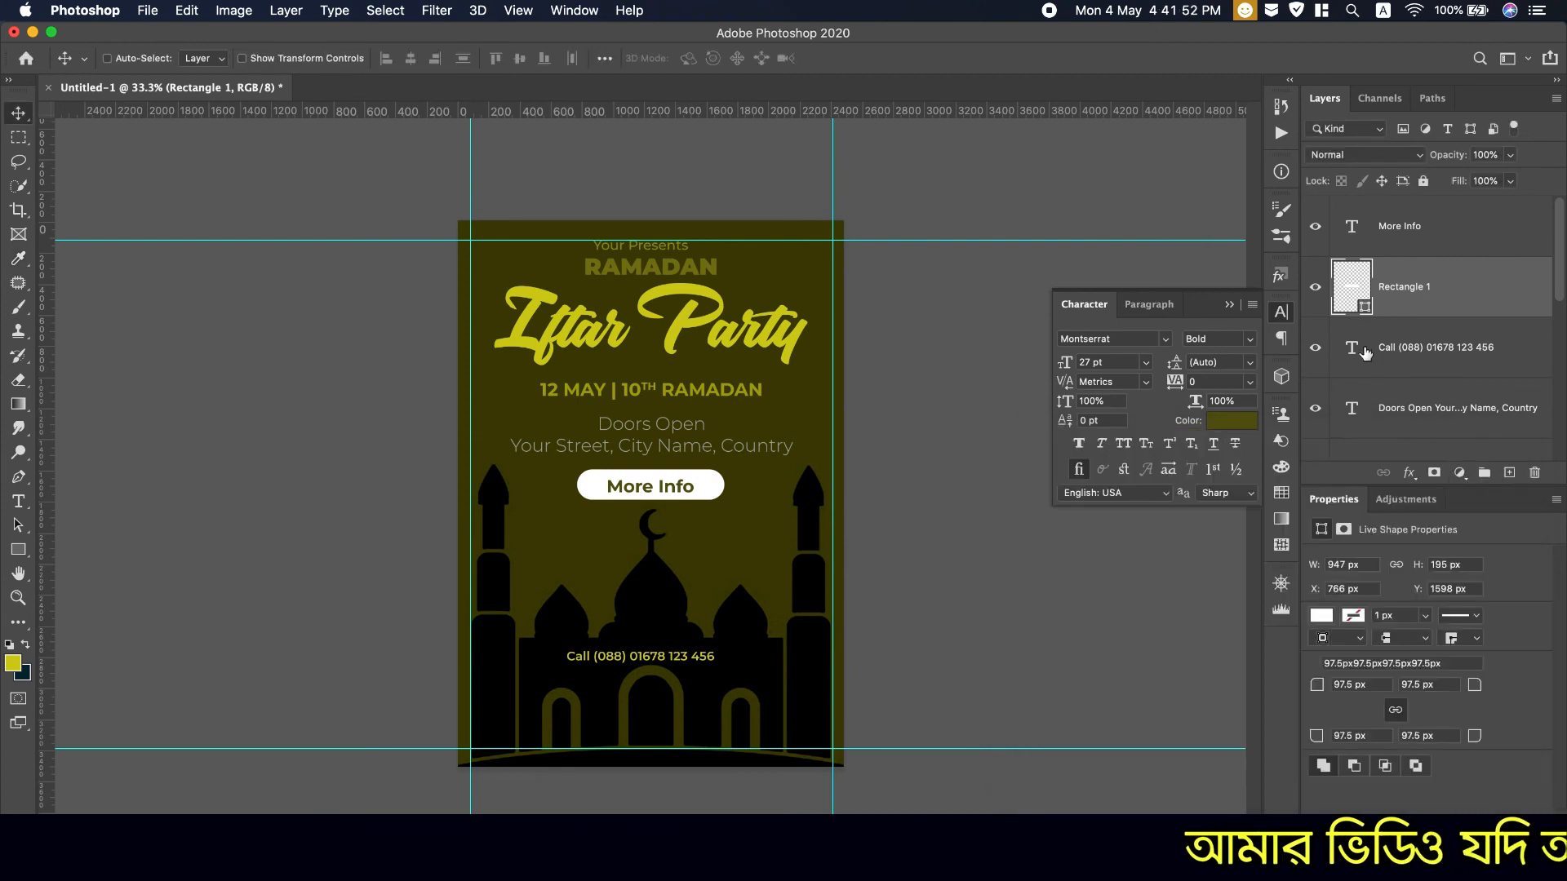
Recolour the "More Info" text olive yellow 97950f, using a darker shade of the title's yellow
click(1361, 235)
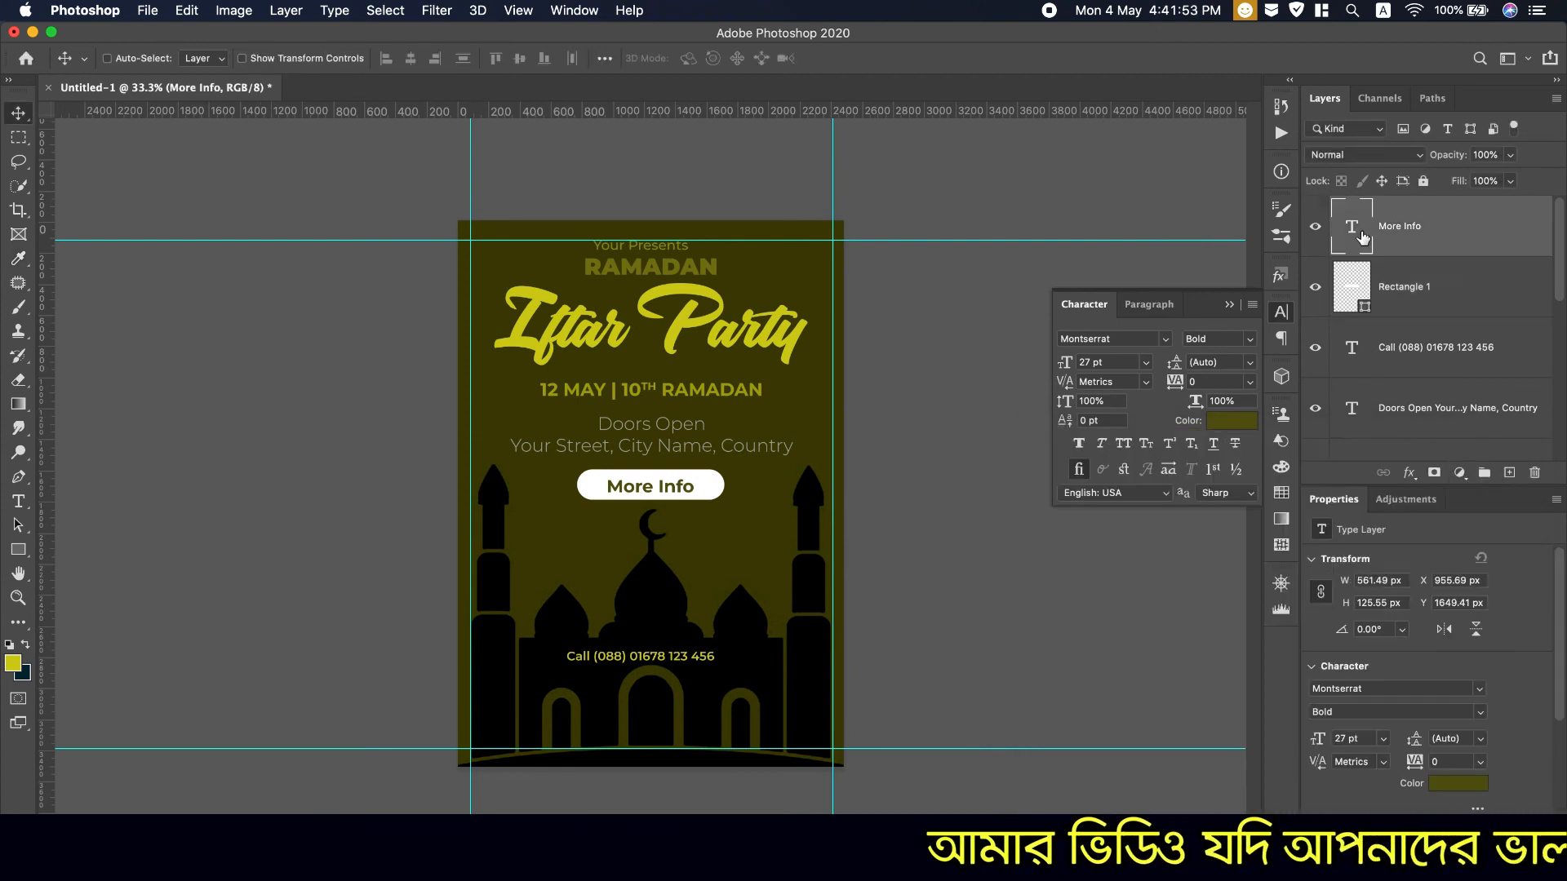
click(1253, 421)
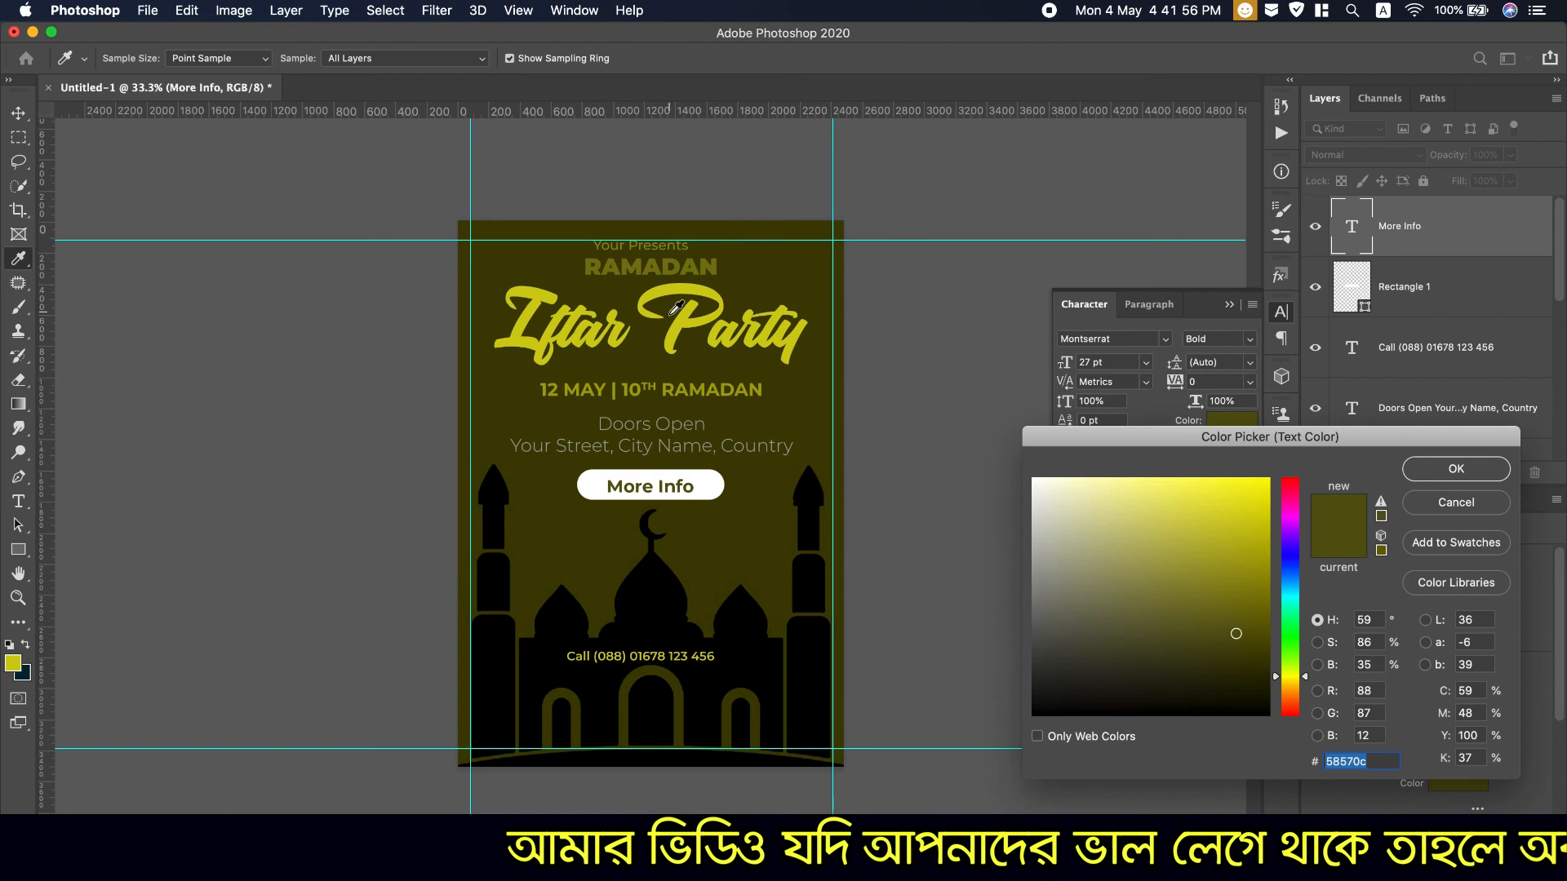
click(748, 340)
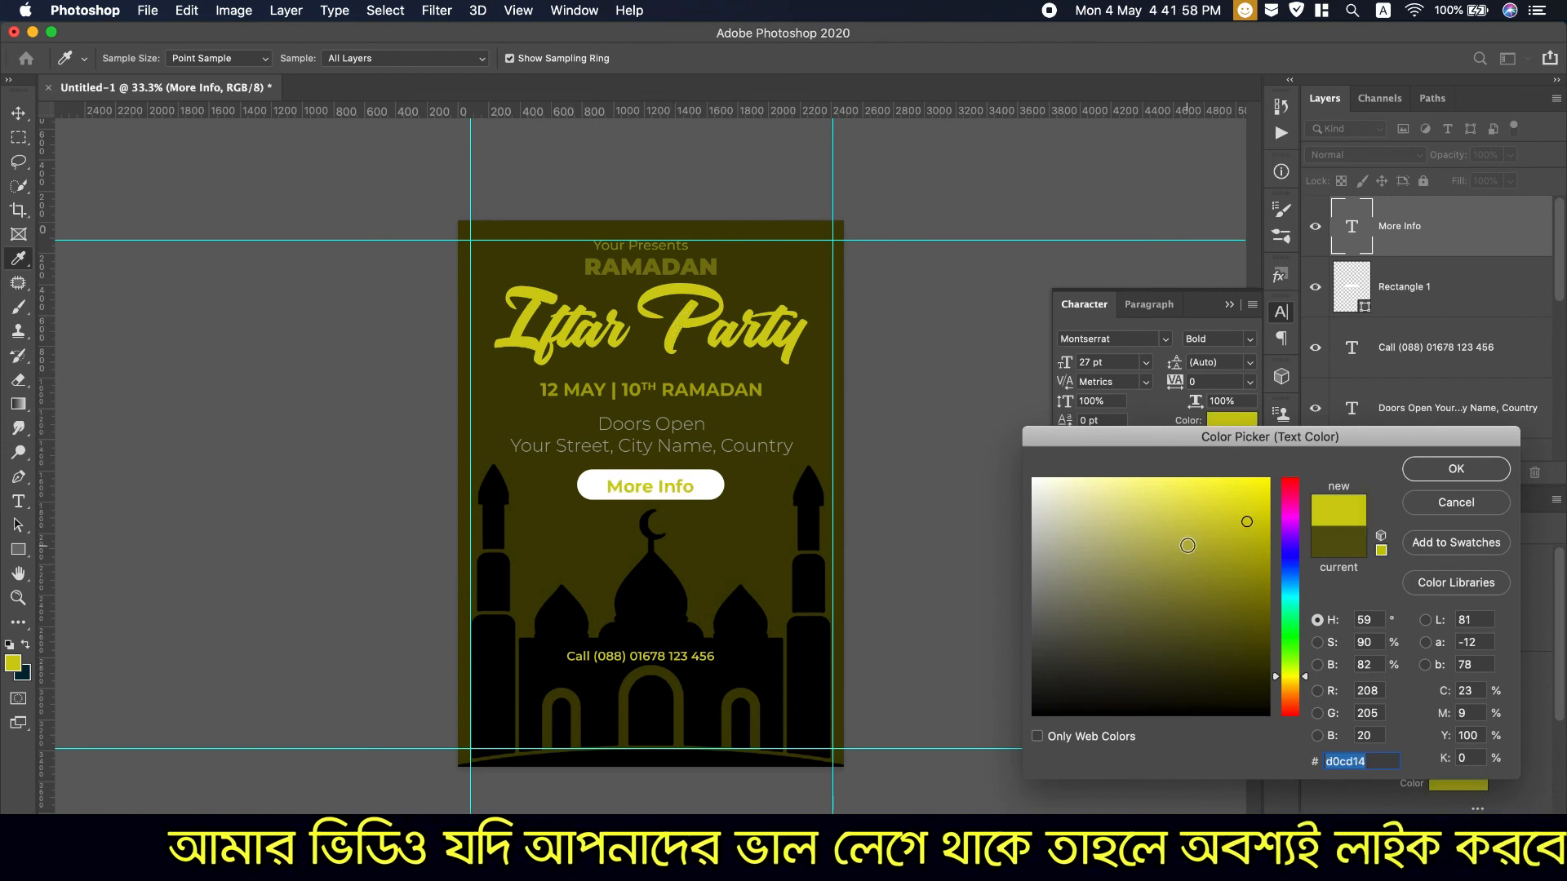
drag(1236, 563, 1247, 574)
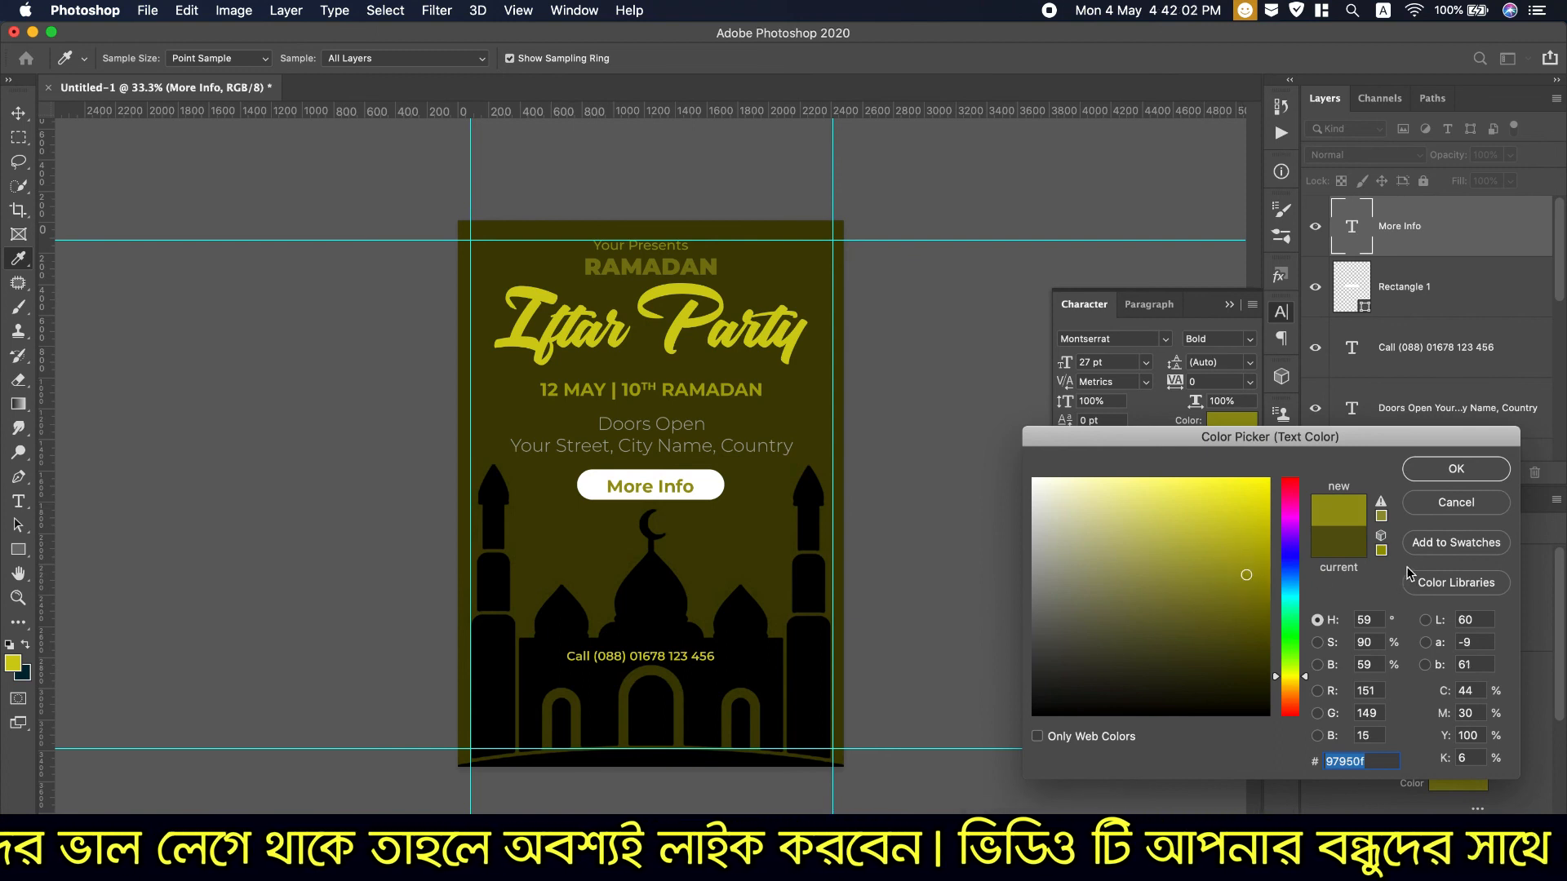
click(1455, 469)
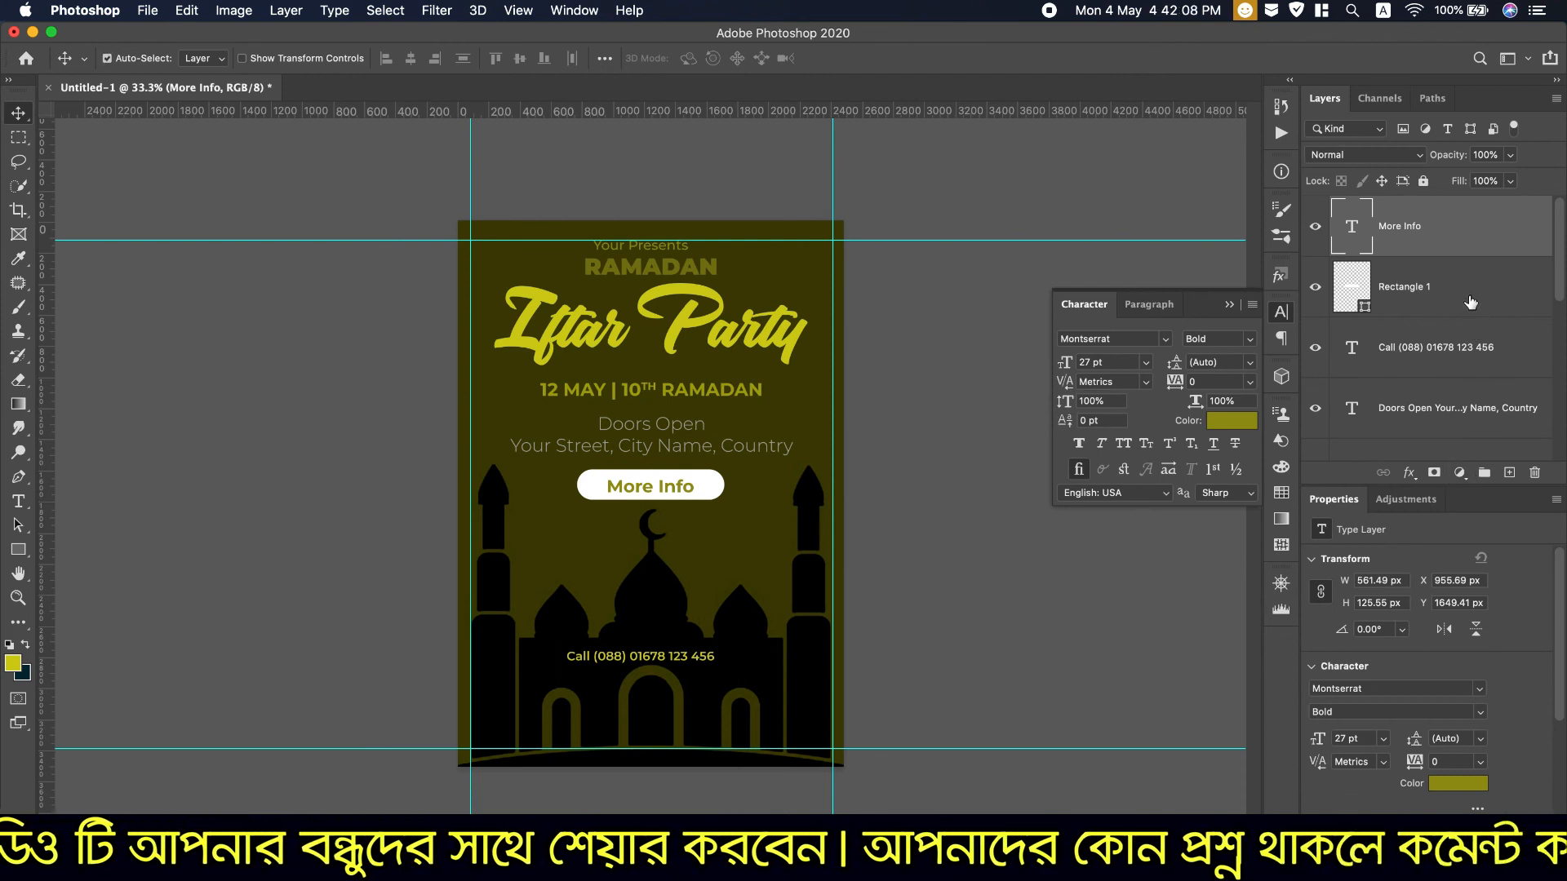
Centre the "More Info" text horizontally and vertically on the white rounded rectangle, and collapse the character settings
click(1400, 313)
click(409, 58)
click(520, 58)
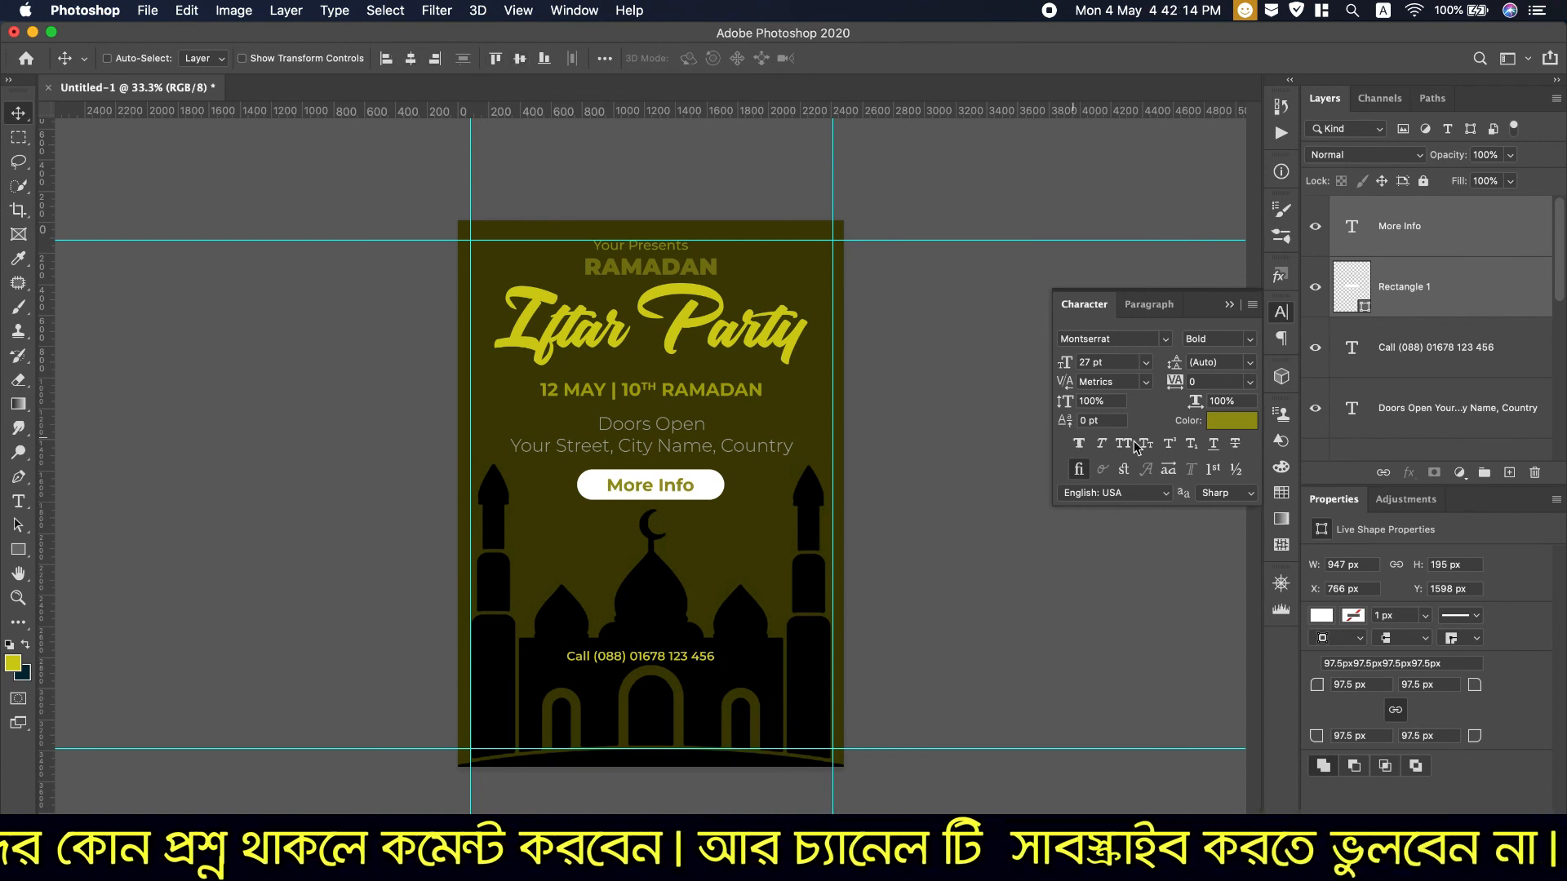
click(1459, 230)
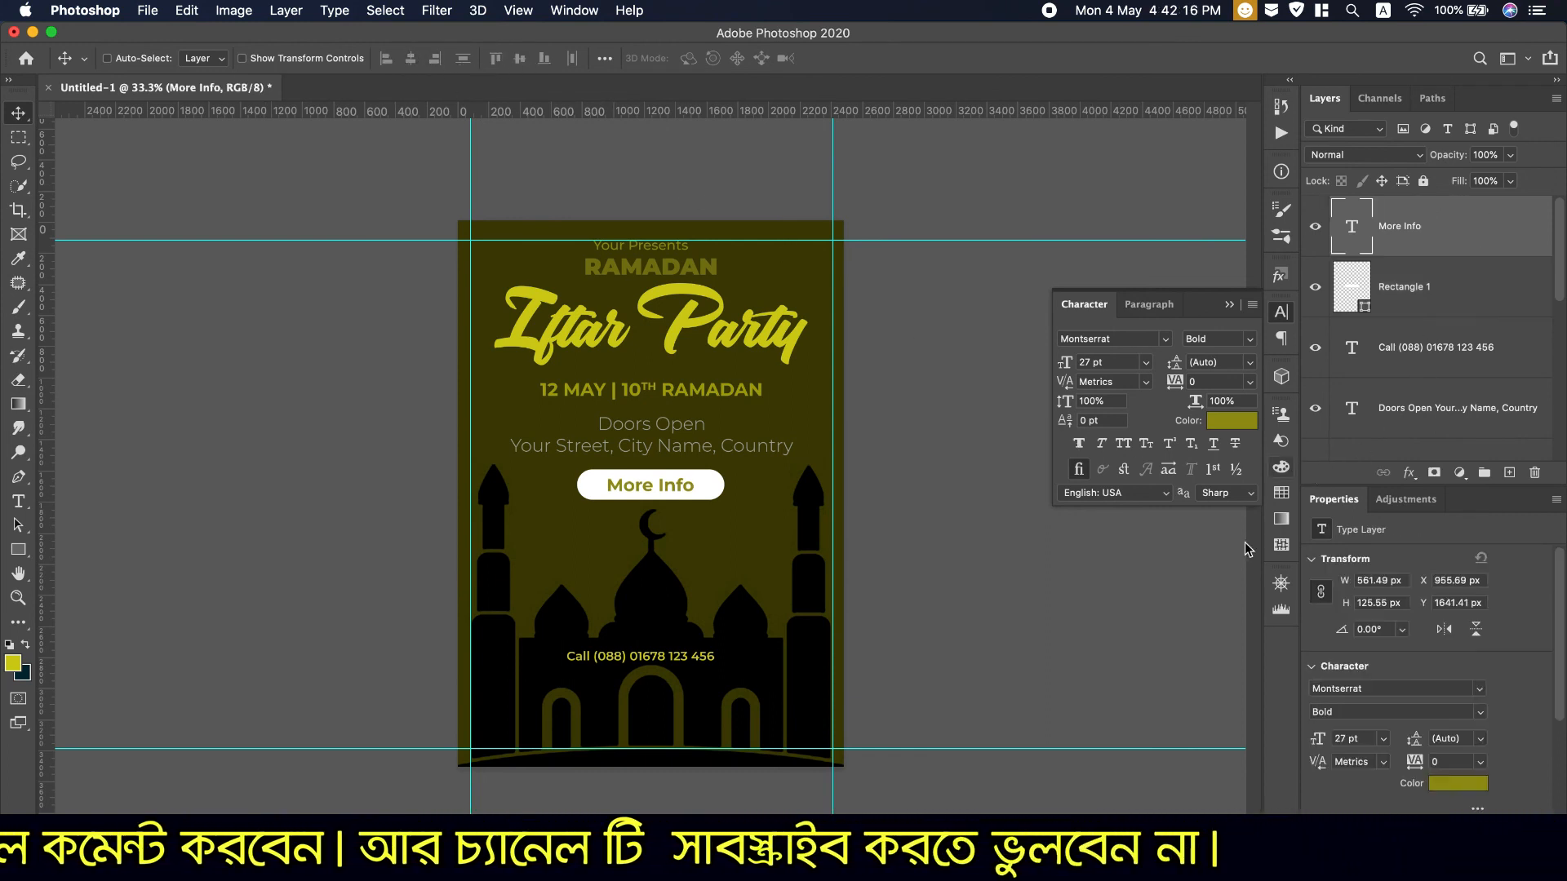
click(1228, 307)
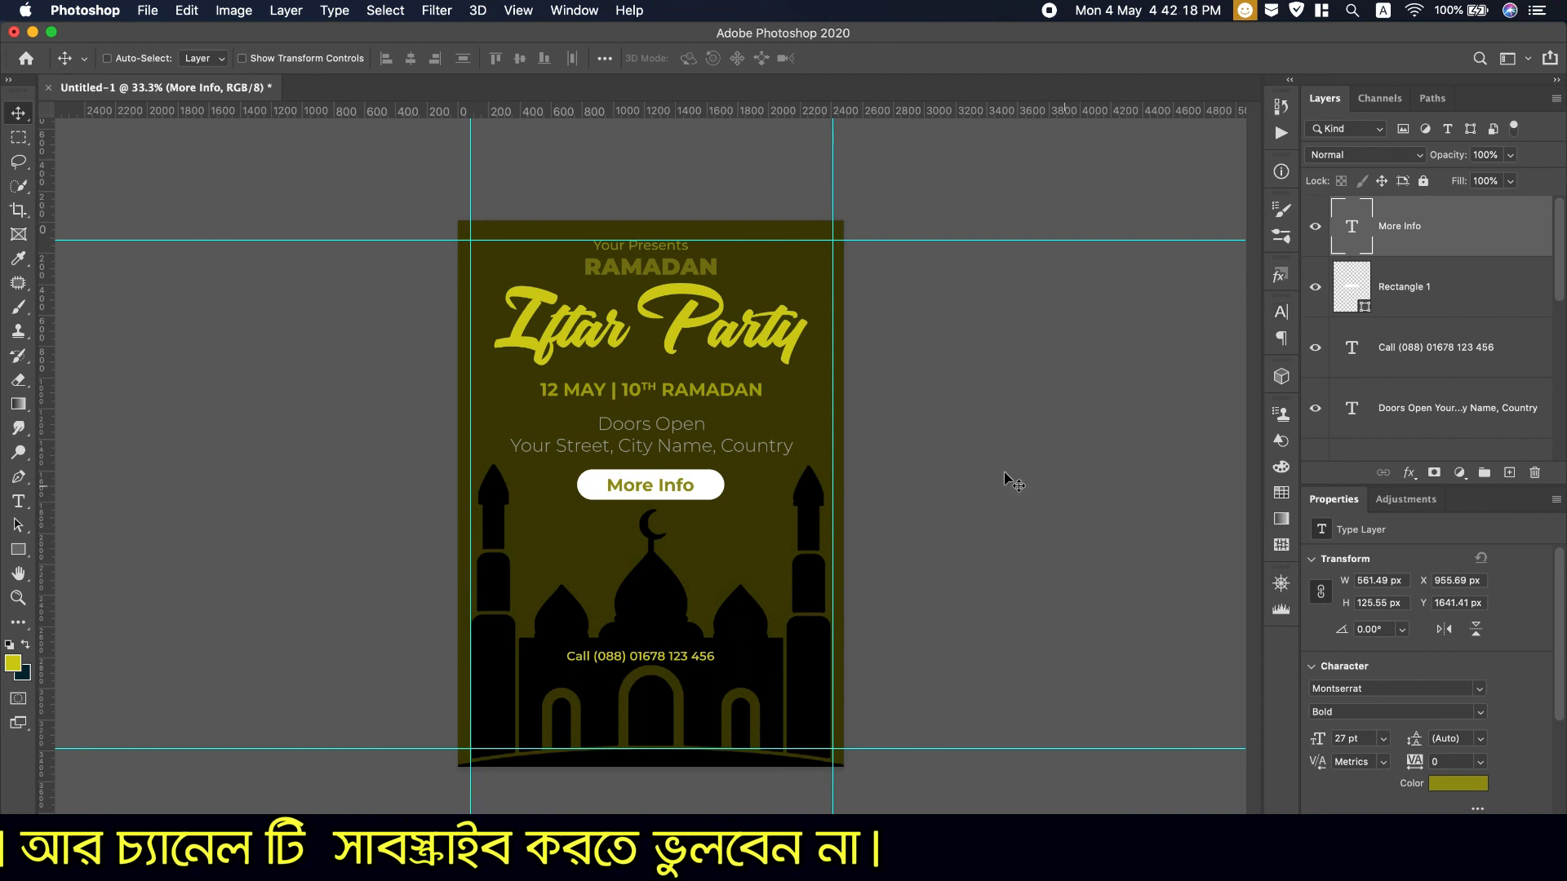
Clear all the guides from the poster
click(384, 11)
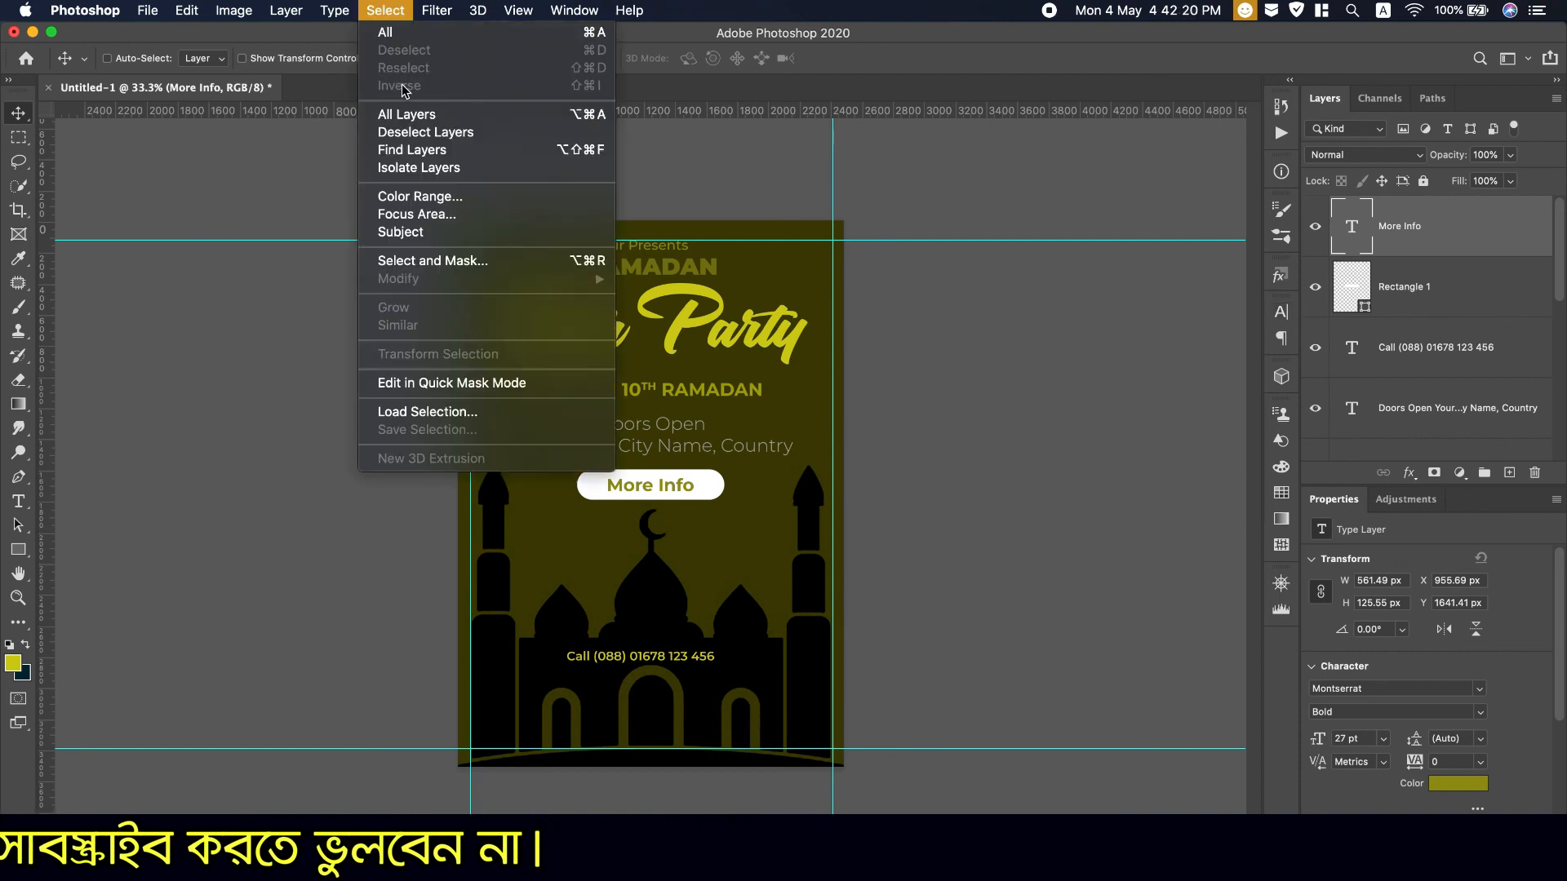
click(25, 123)
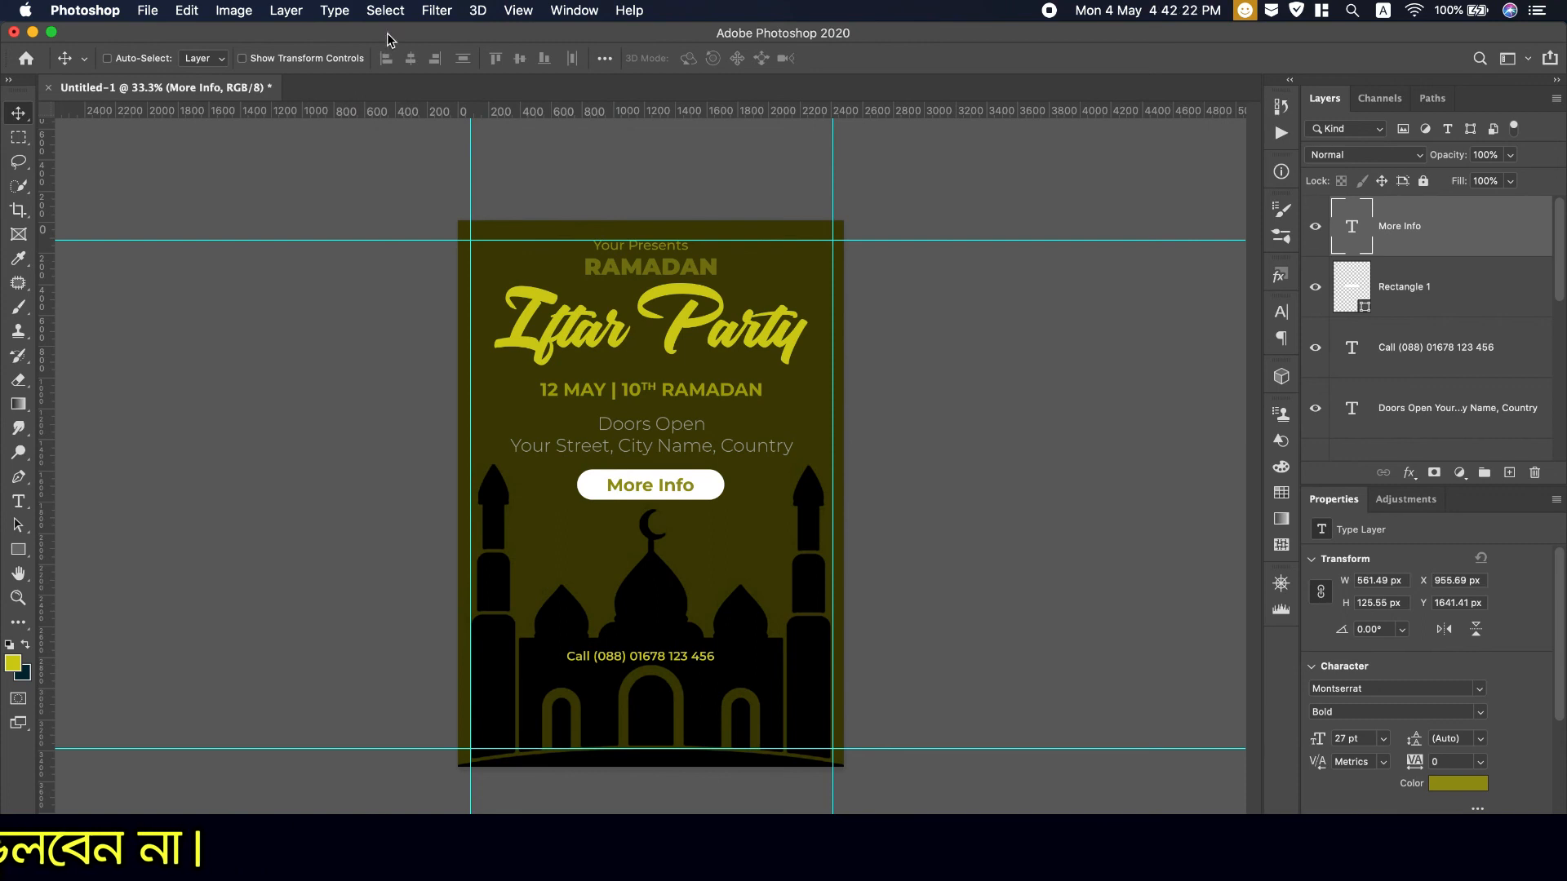
click(507, 13)
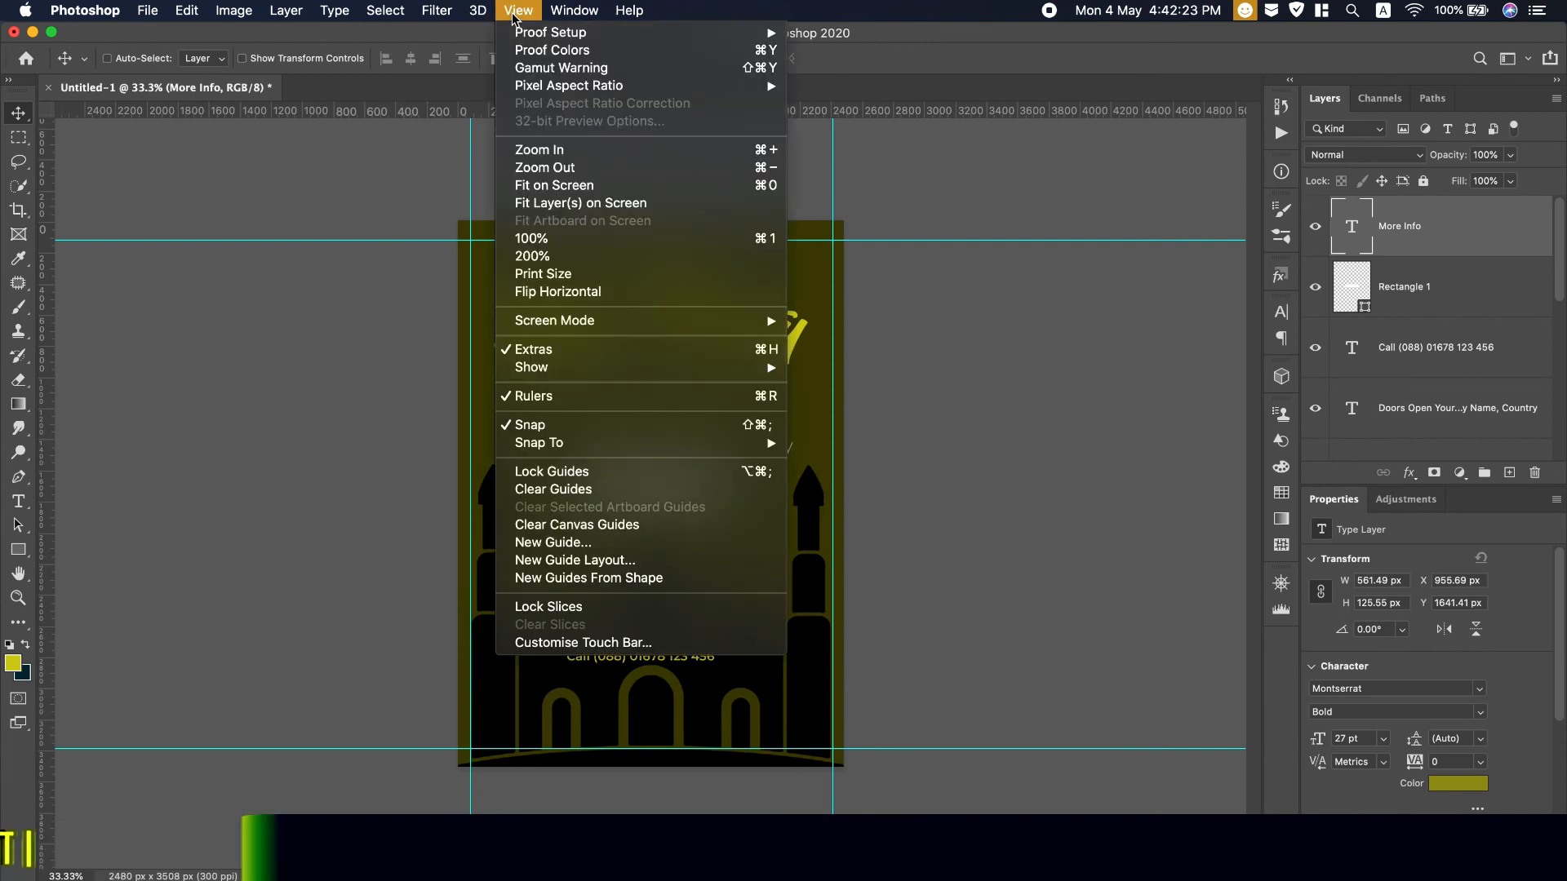
click(551, 488)
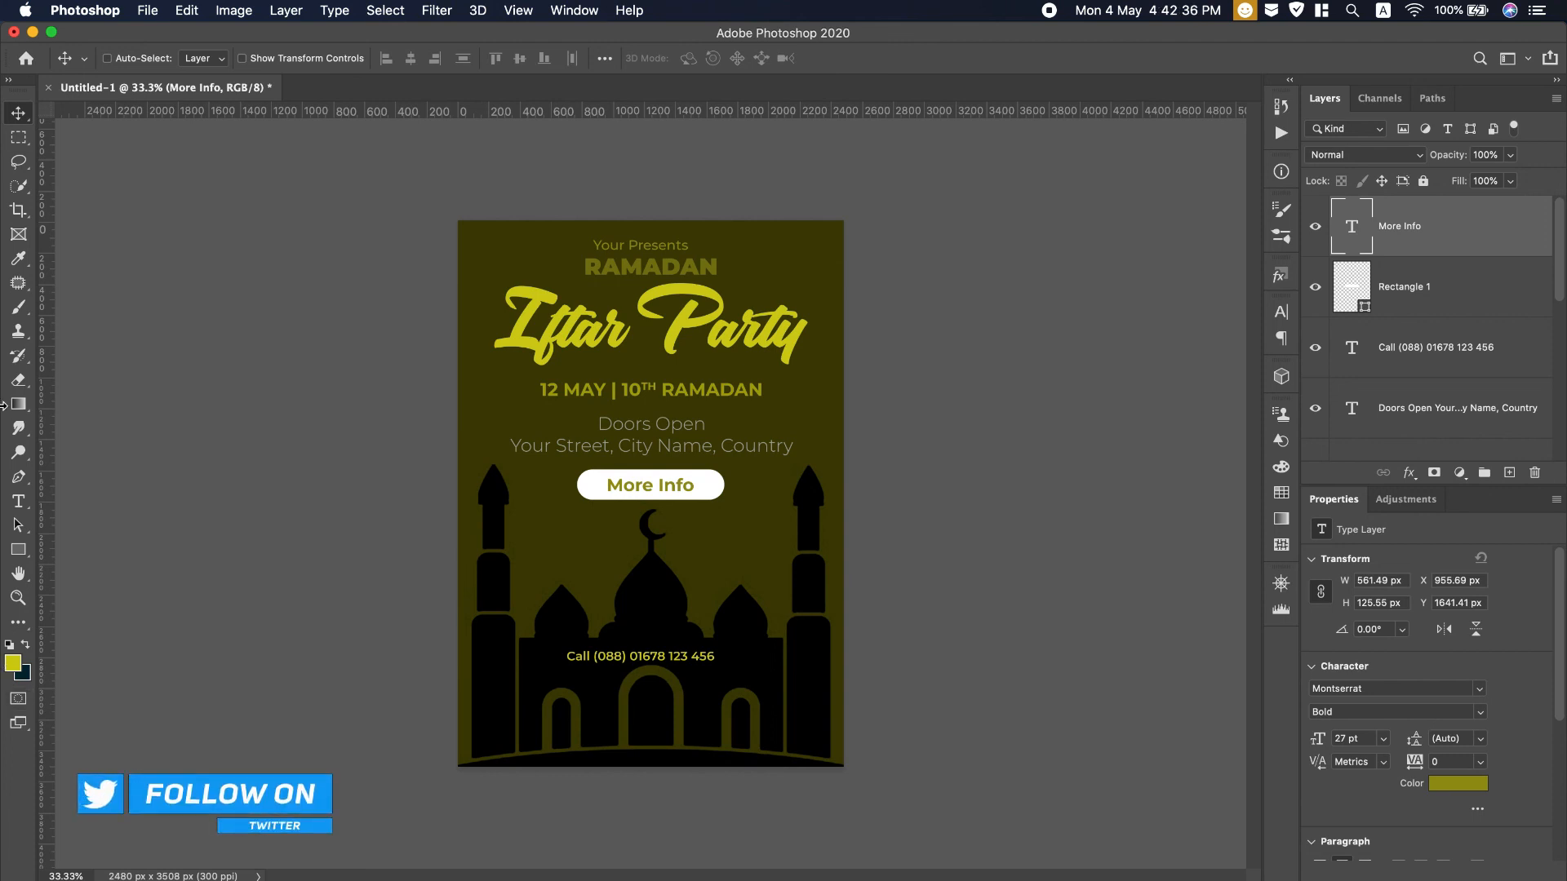
Save the poster as a JPEG copy named Untitled-1.jpg on the Desktop
click(147, 10)
click(187, 202)
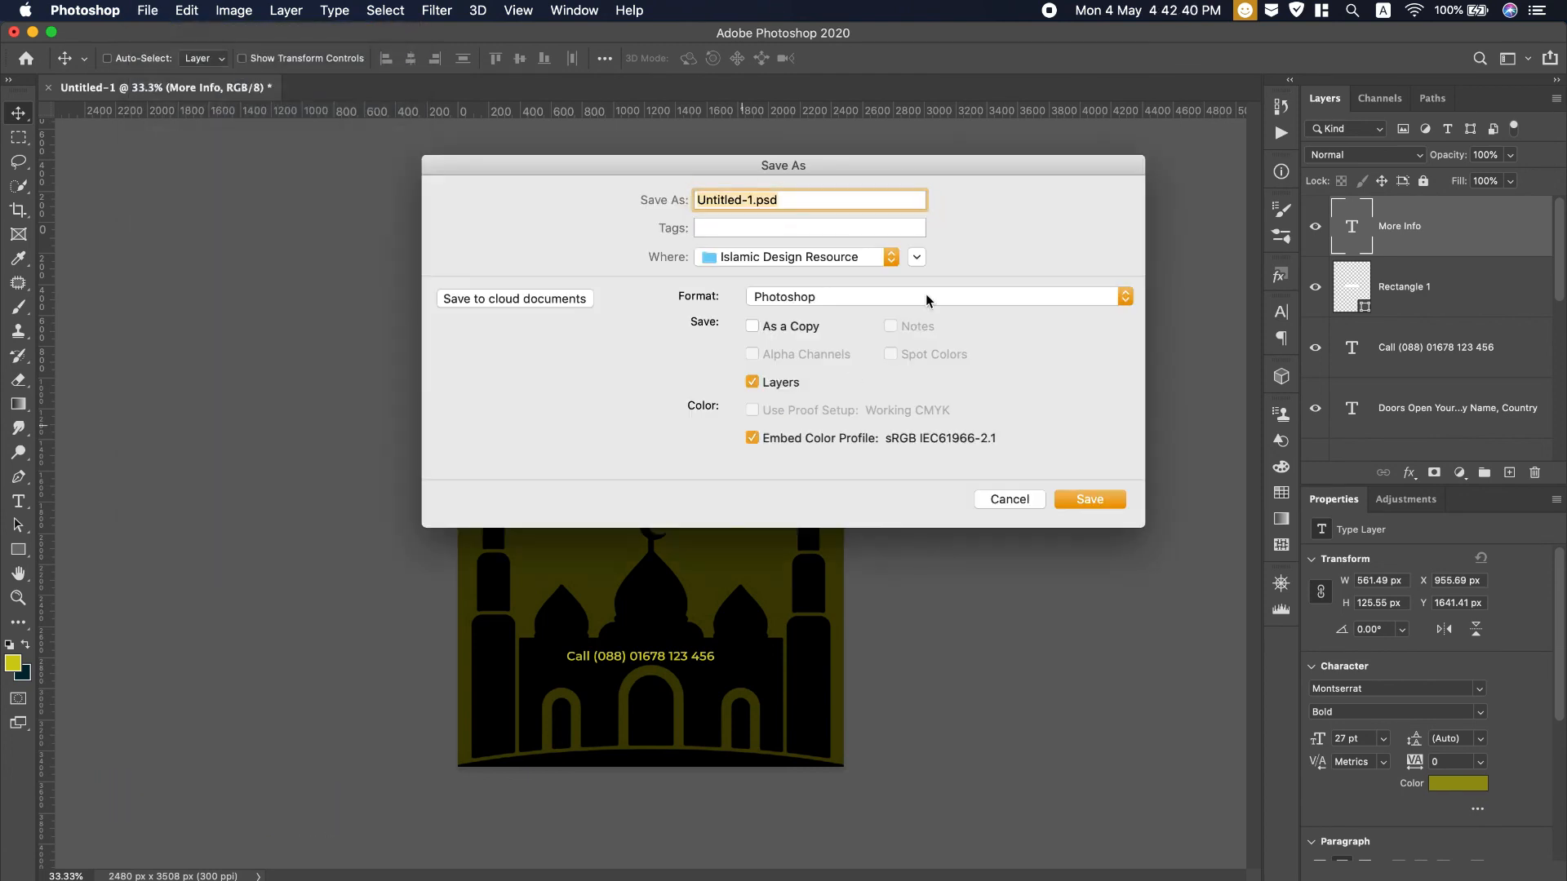
click(925, 299)
click(776, 424)
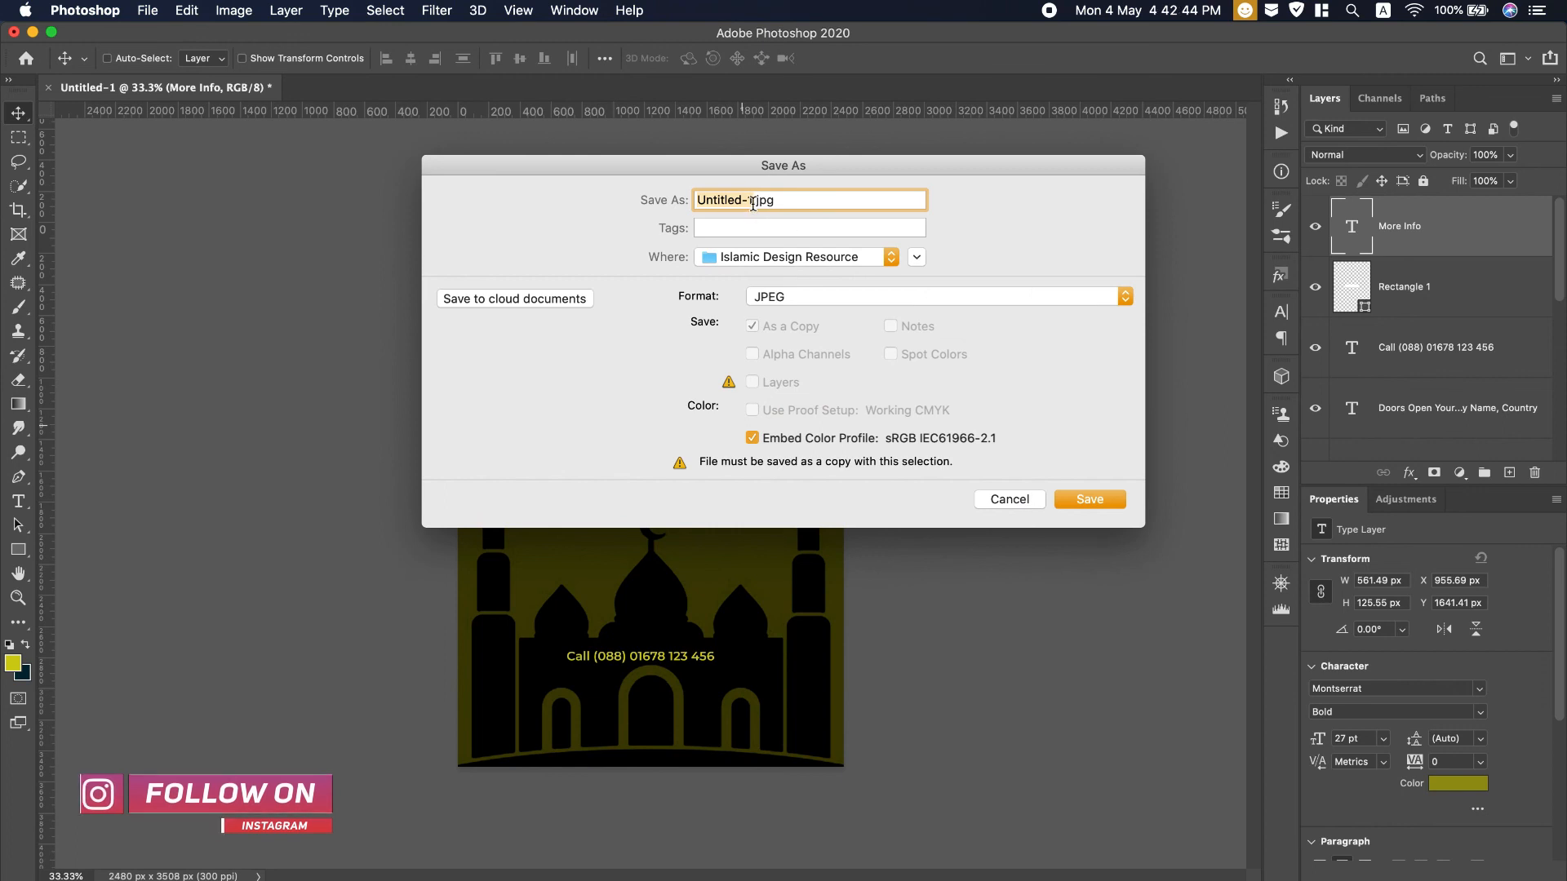
click(756, 255)
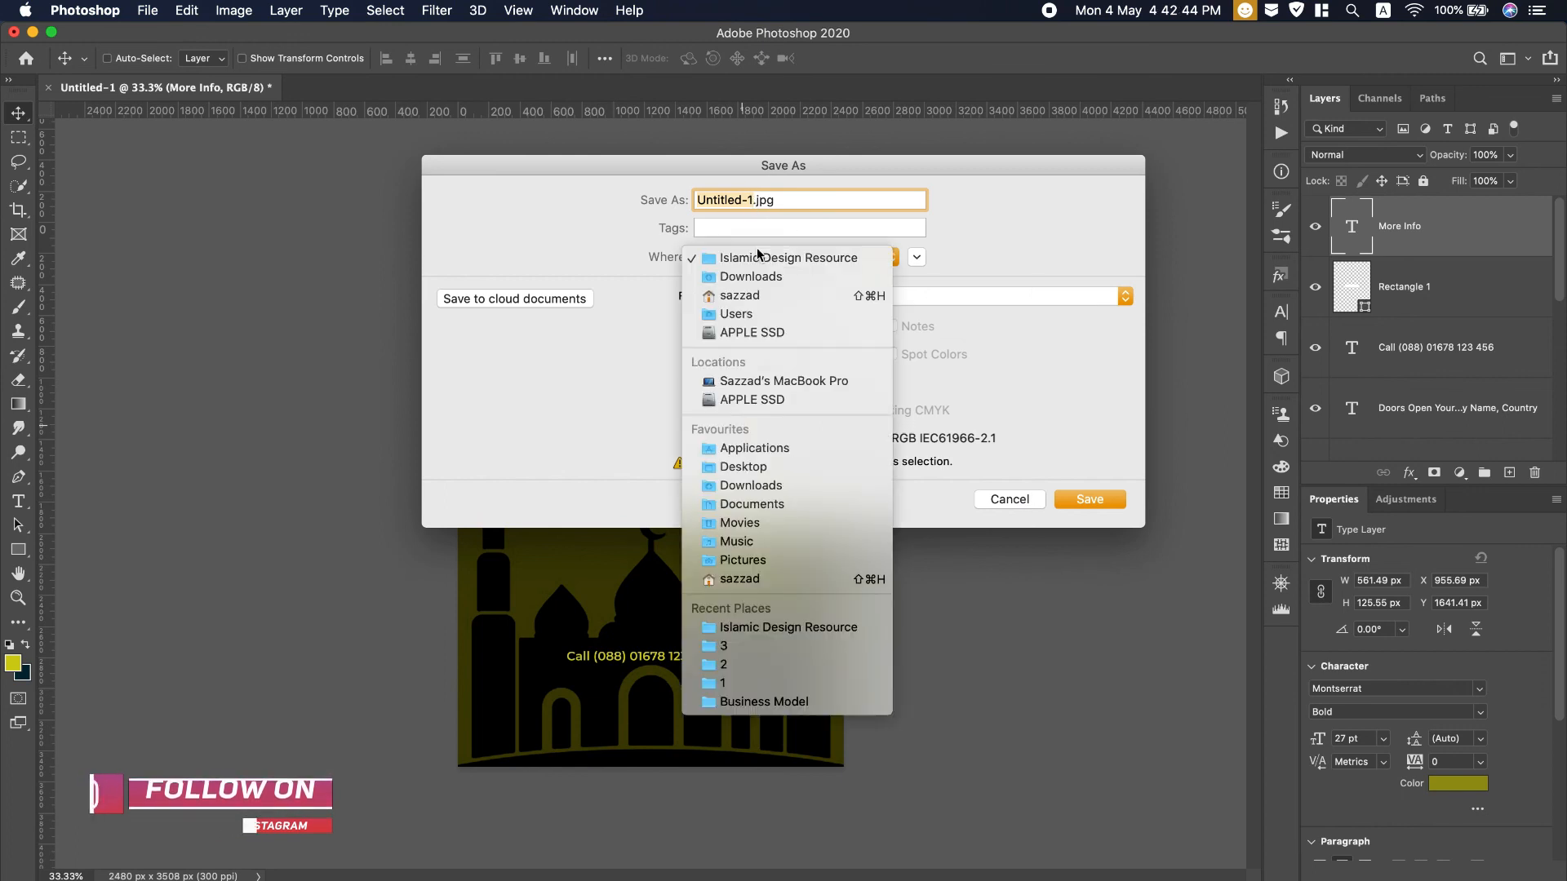
click(743, 466)
click(1107, 501)
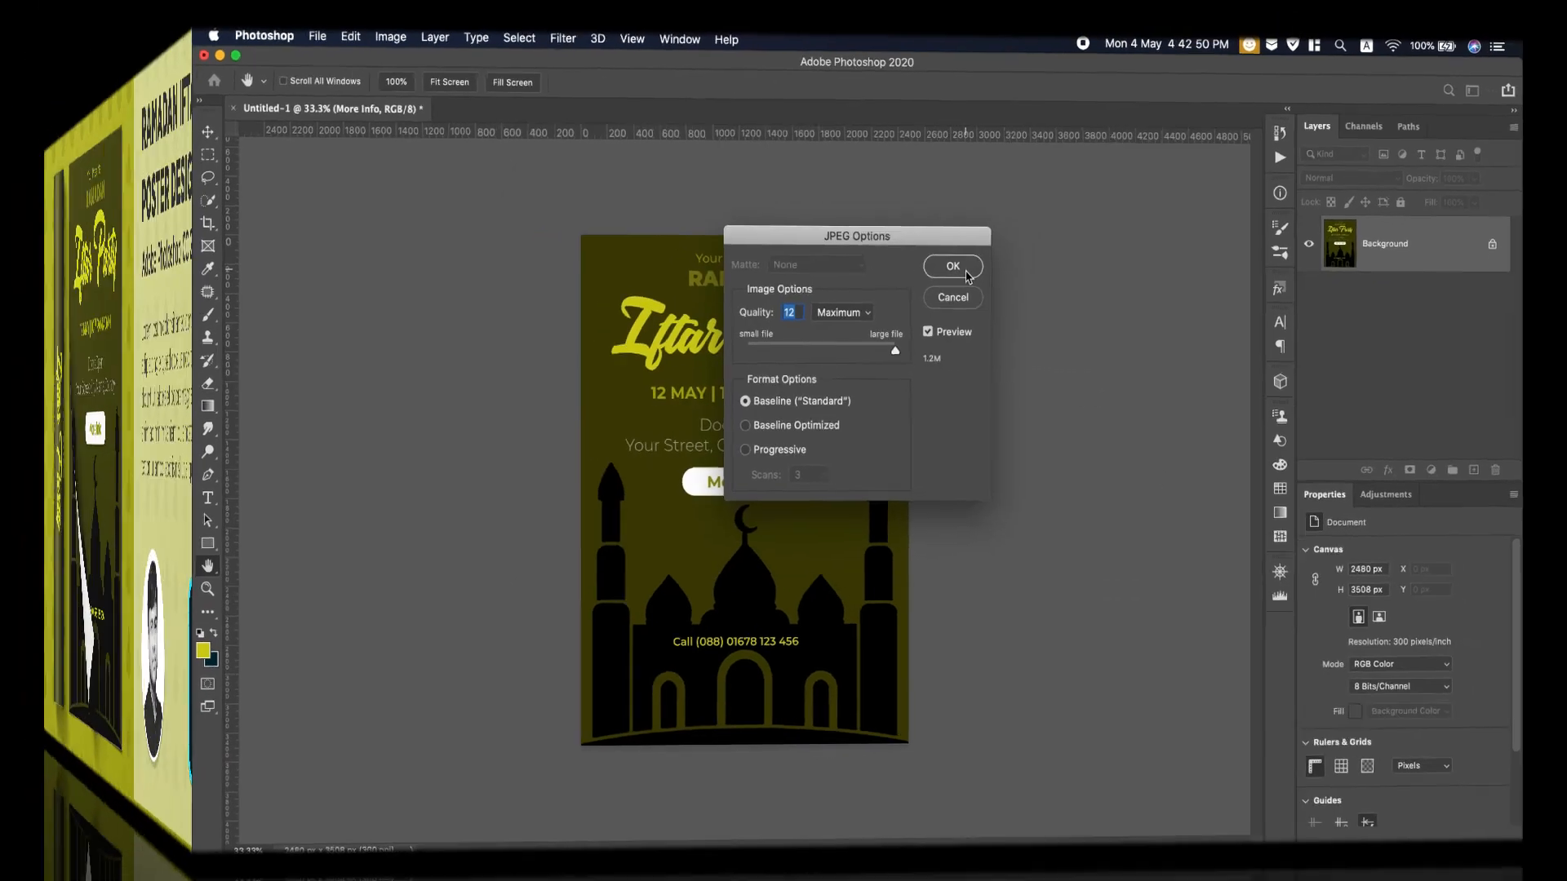